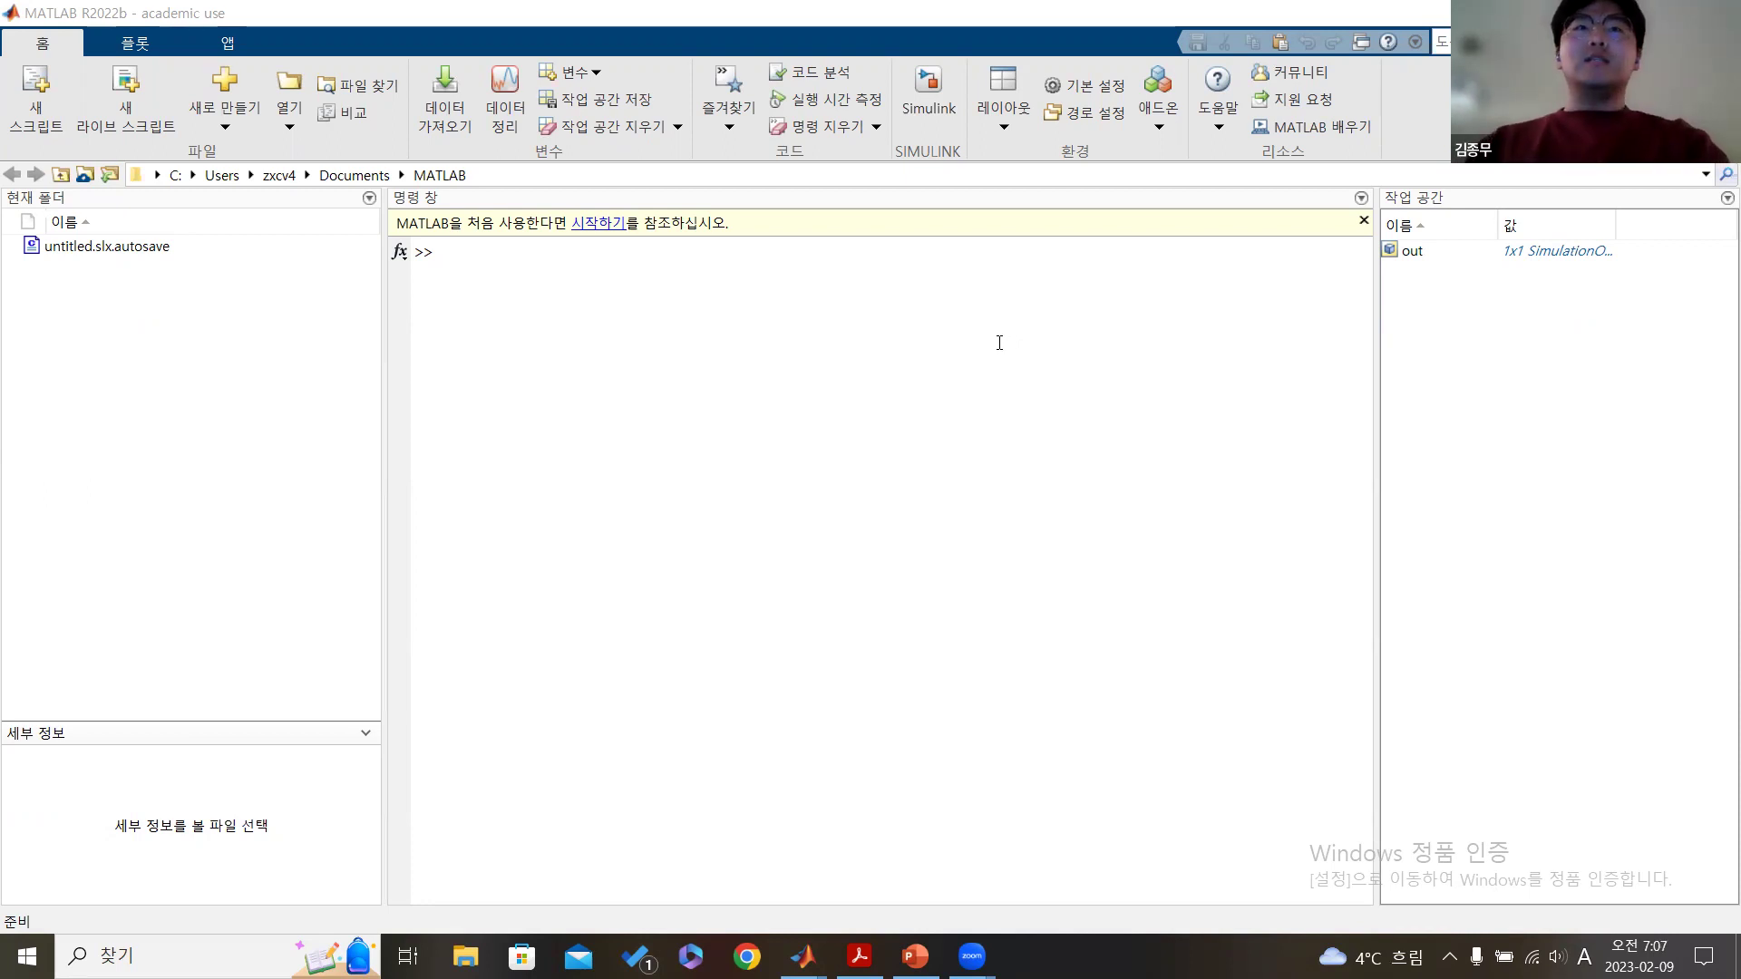
# - Start Simulink, create a blank model and maximize its window
pyautogui.click(979, 270)
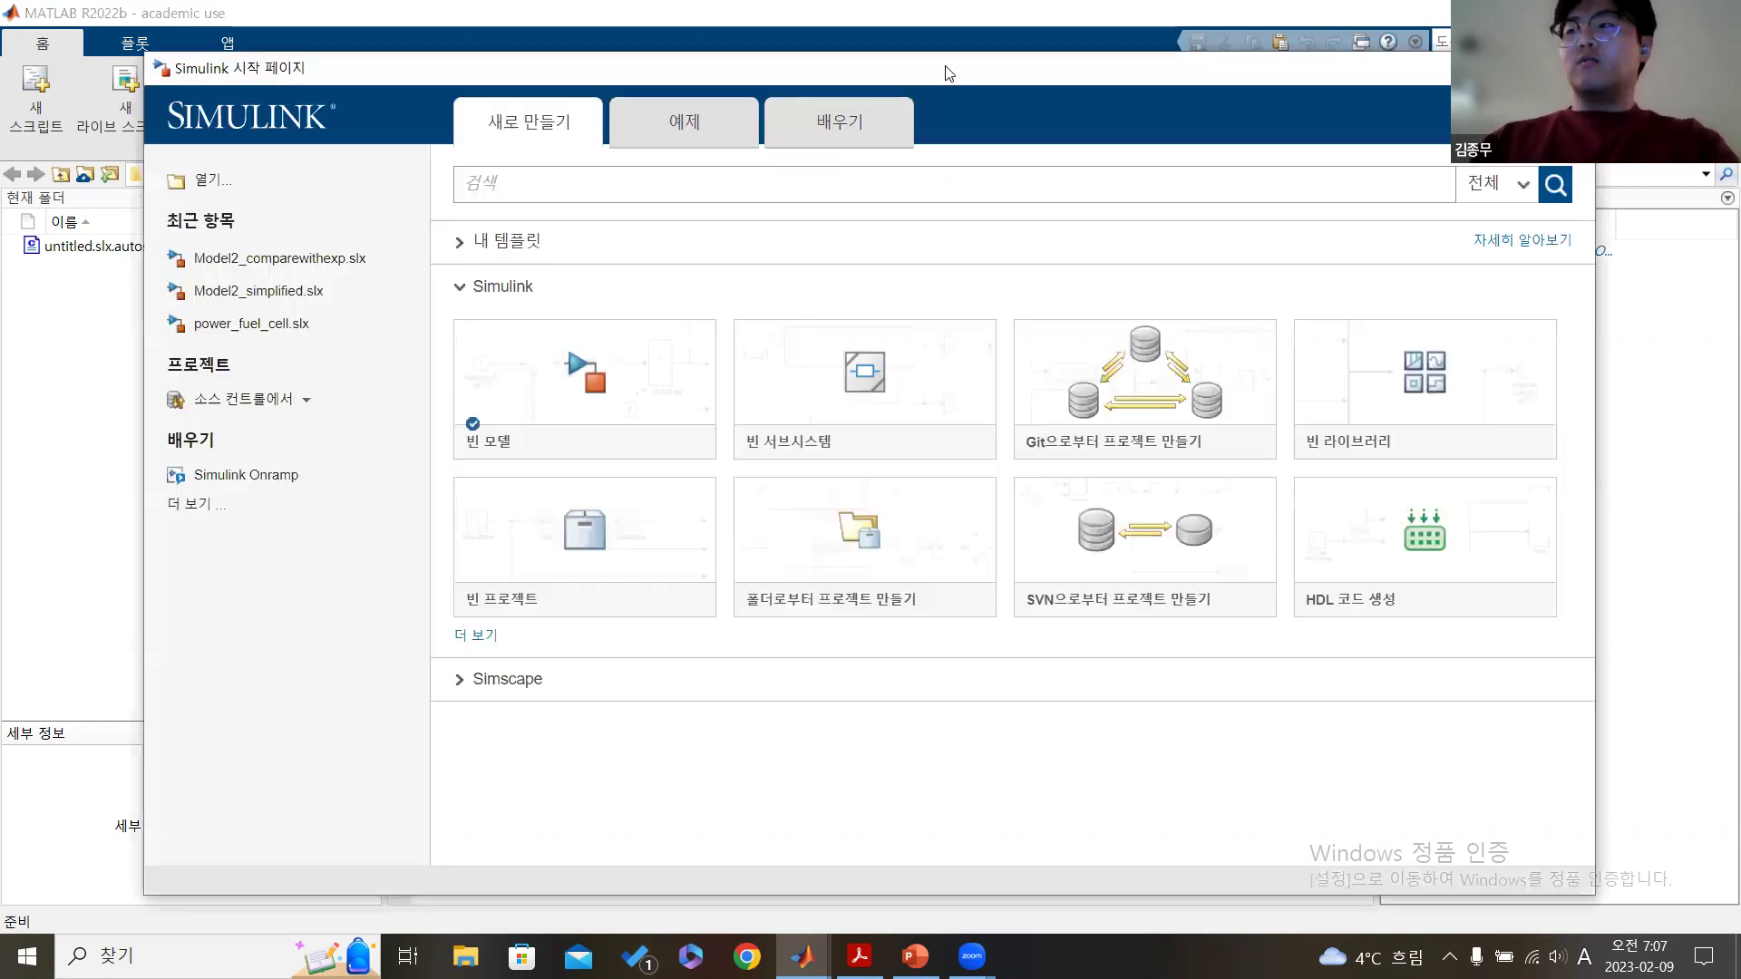
pyautogui.moveTo(572, 419)
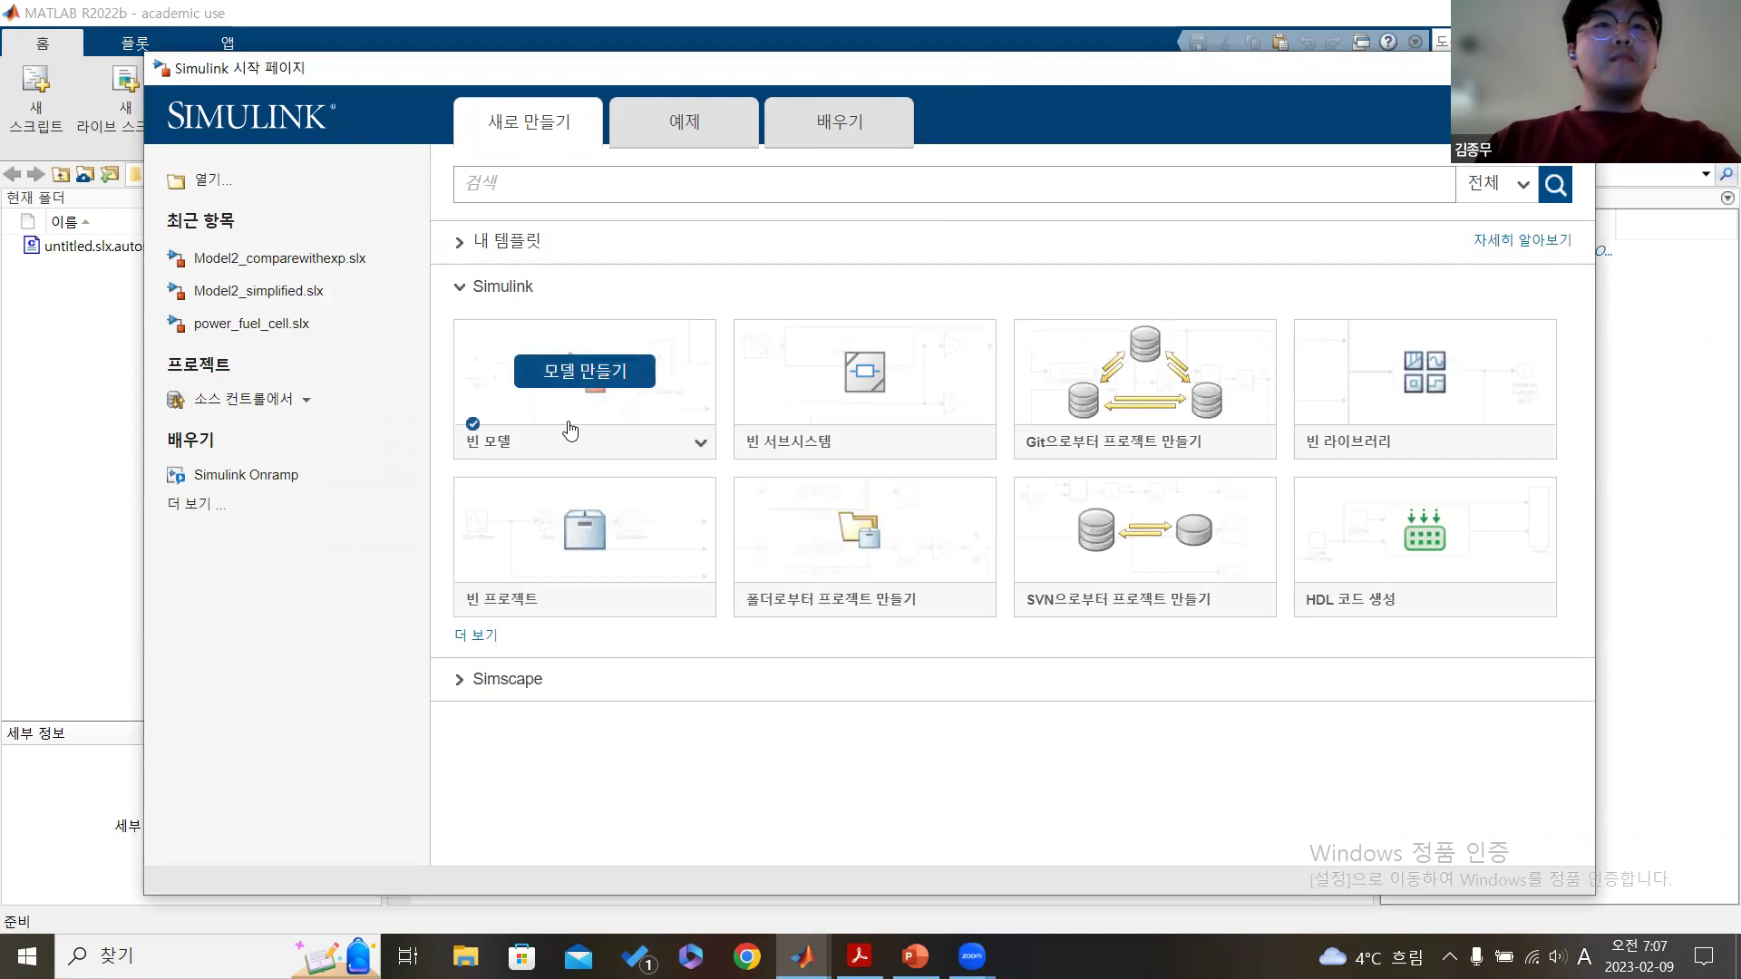
pyautogui.click(560, 406)
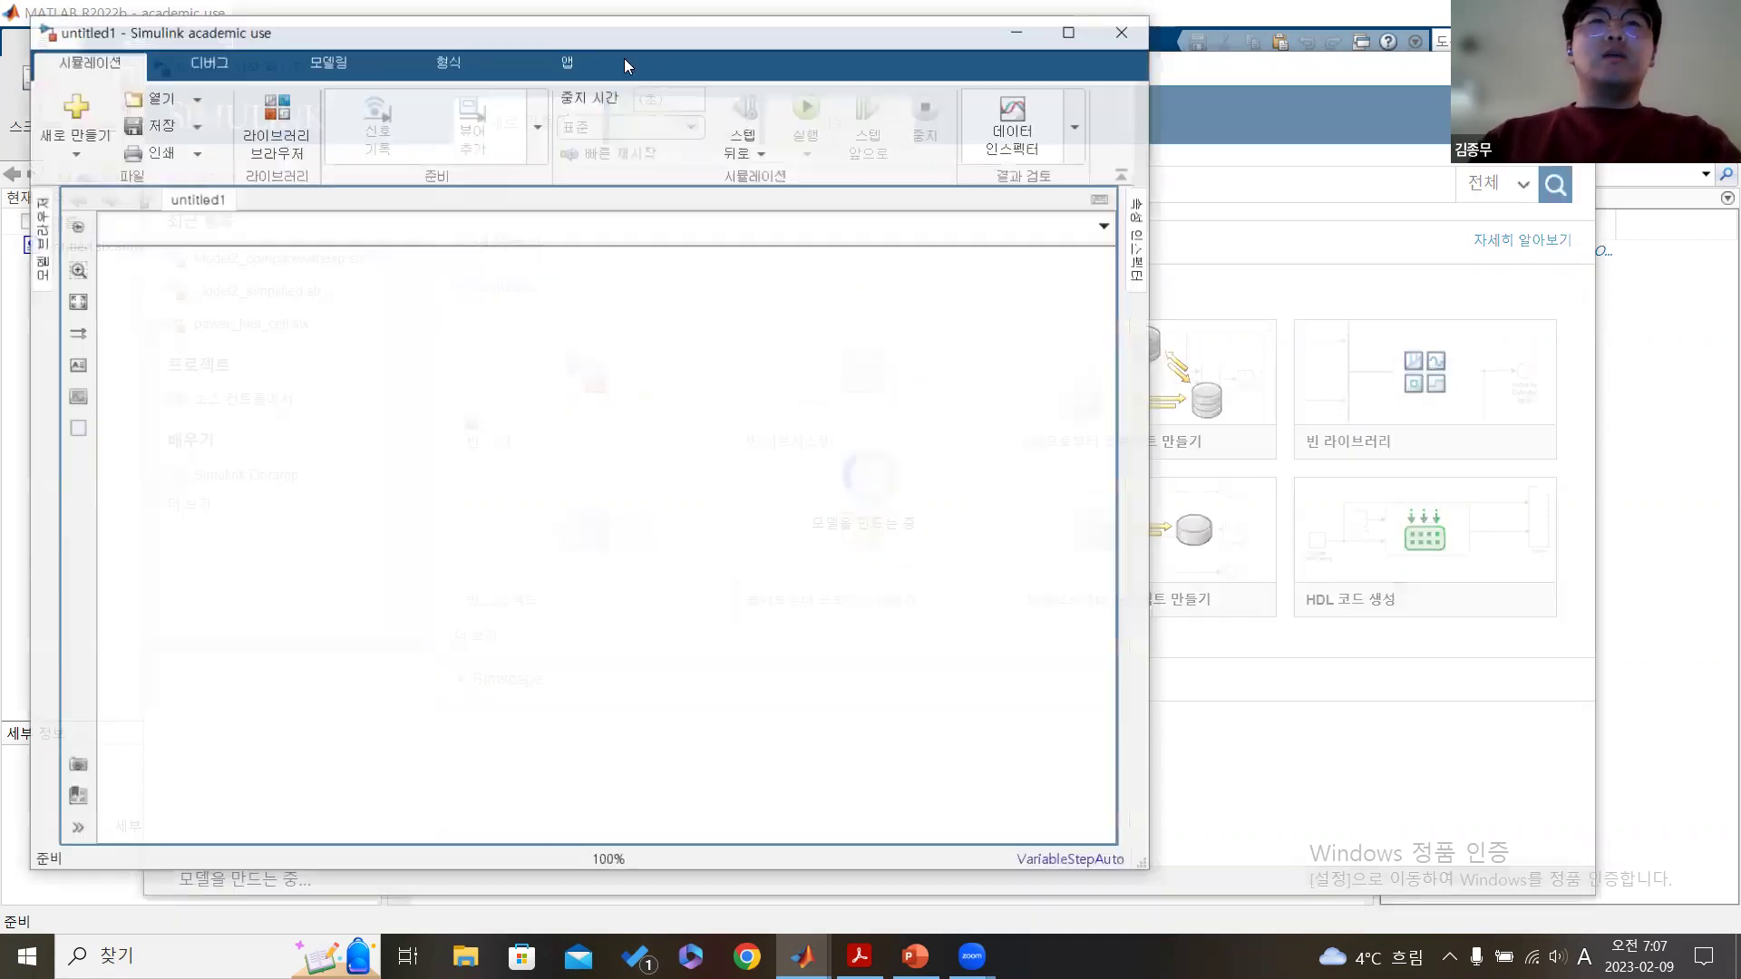
pyautogui.doubleClick(612, 43)
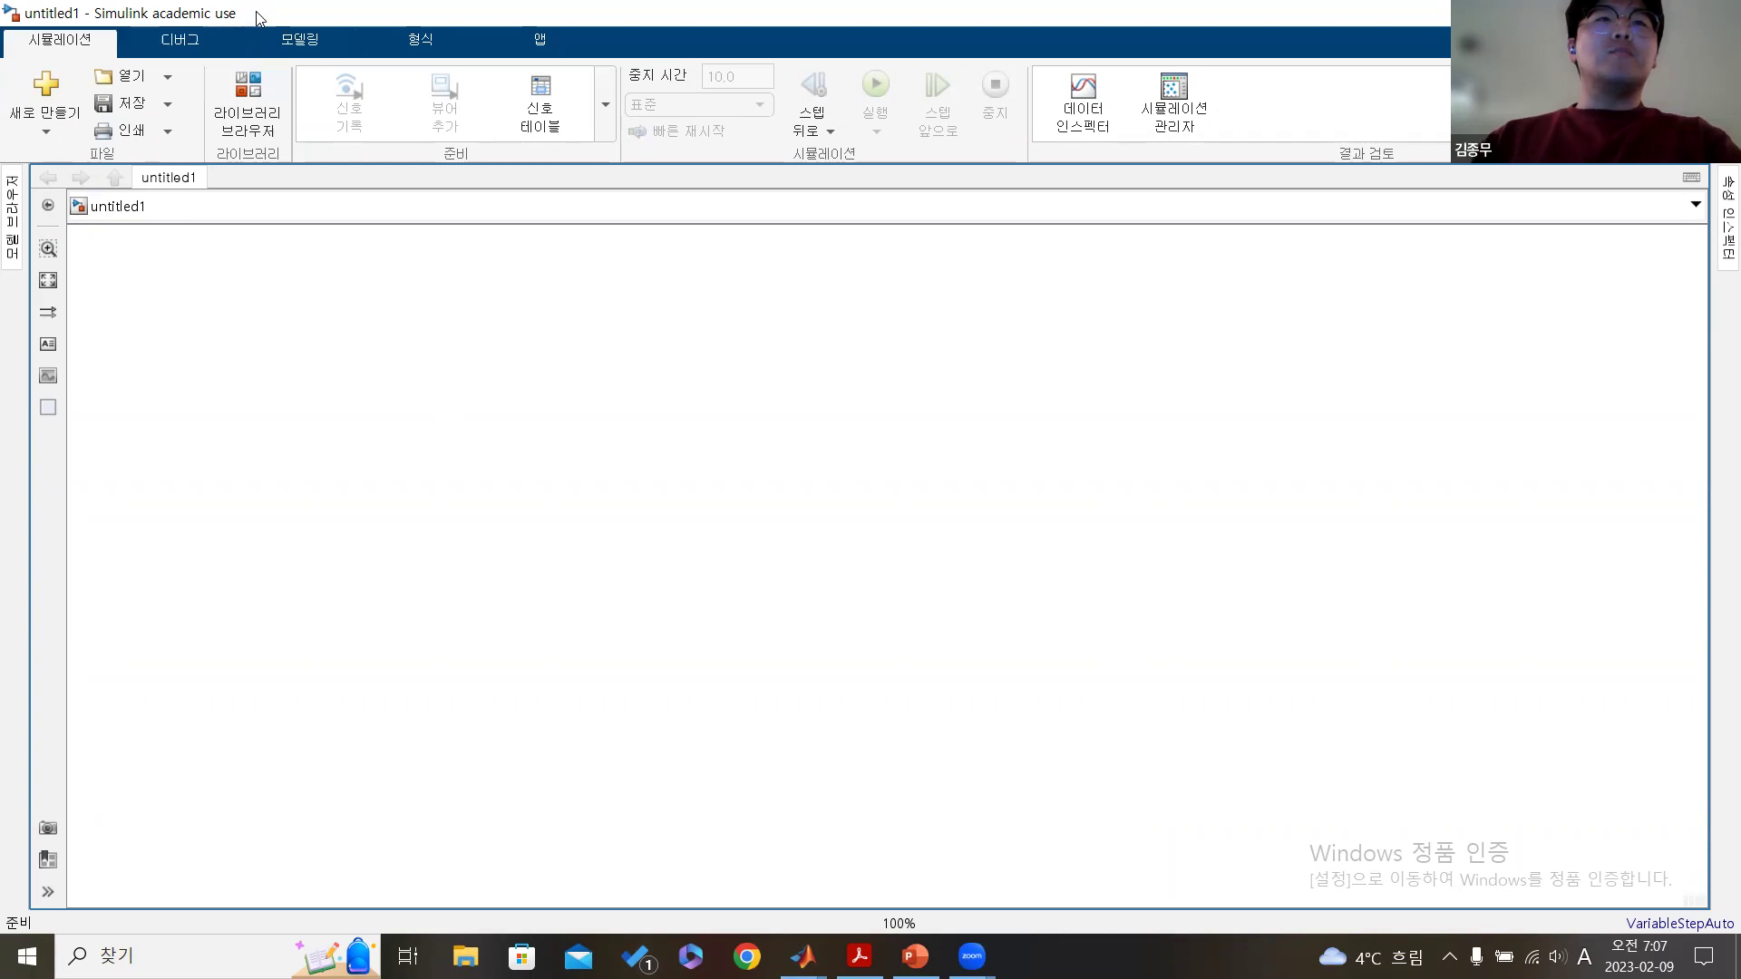
# - Search the block library for "battery" and add the Simscape Battery block with an m output to the empty model
pyautogui.click(268, 120)
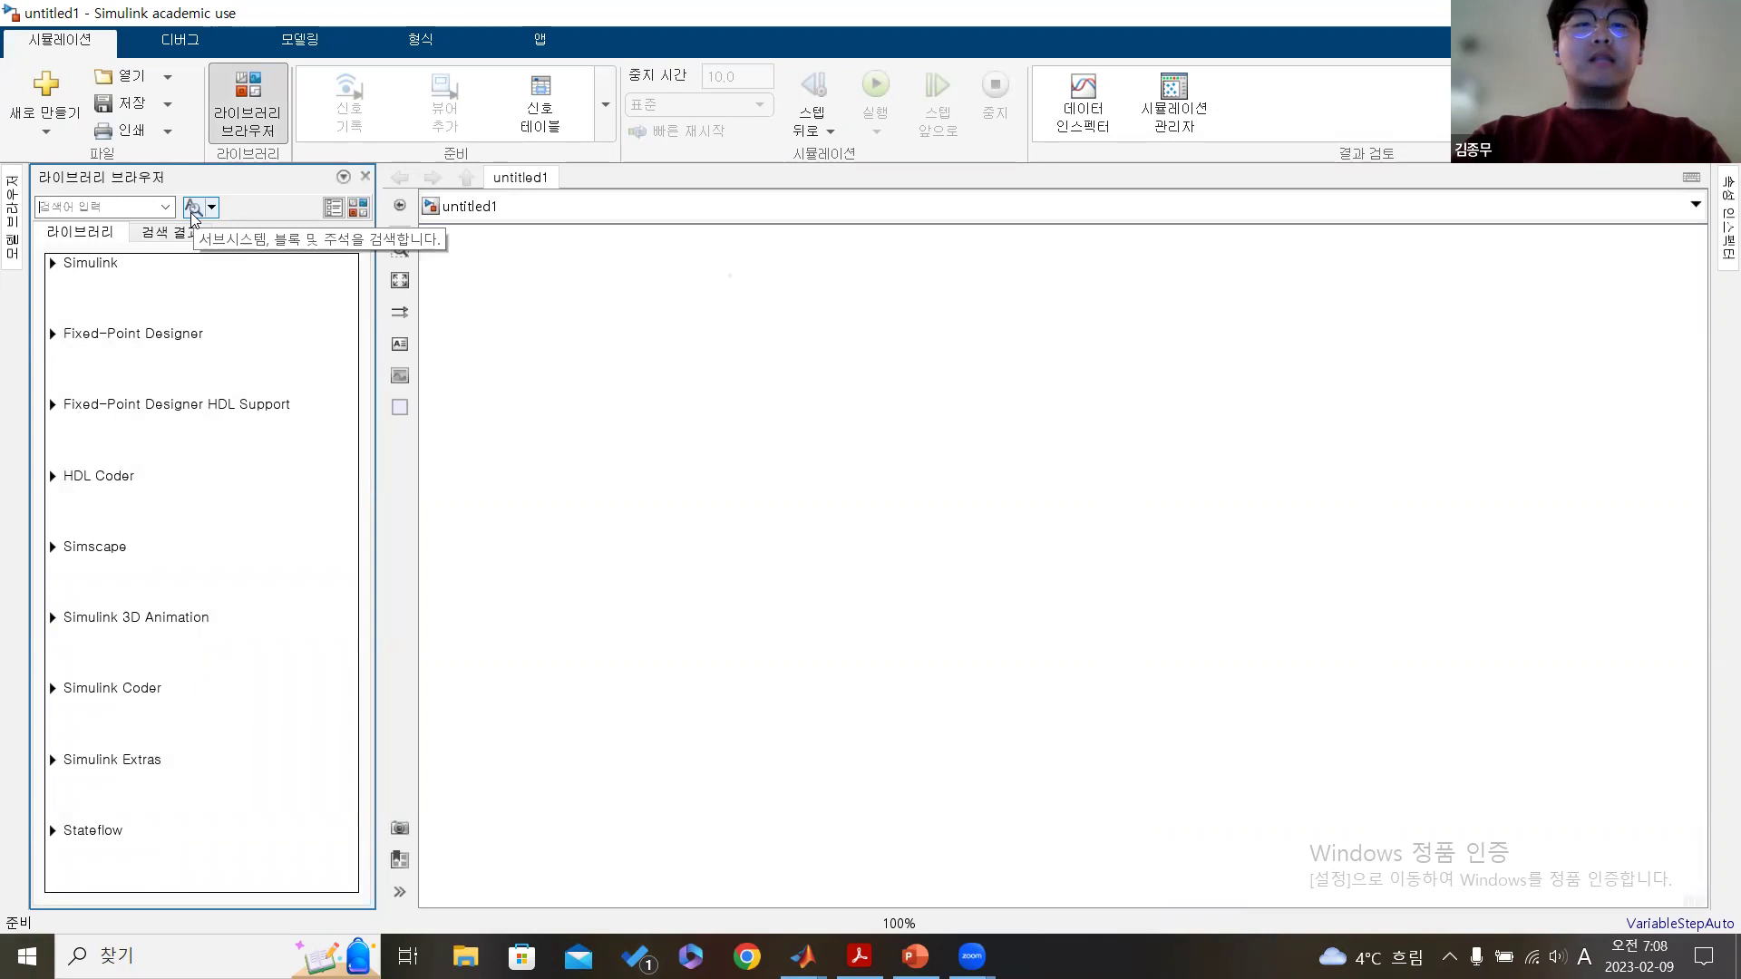
pyautogui.write('bbl')
pyautogui.write('te')
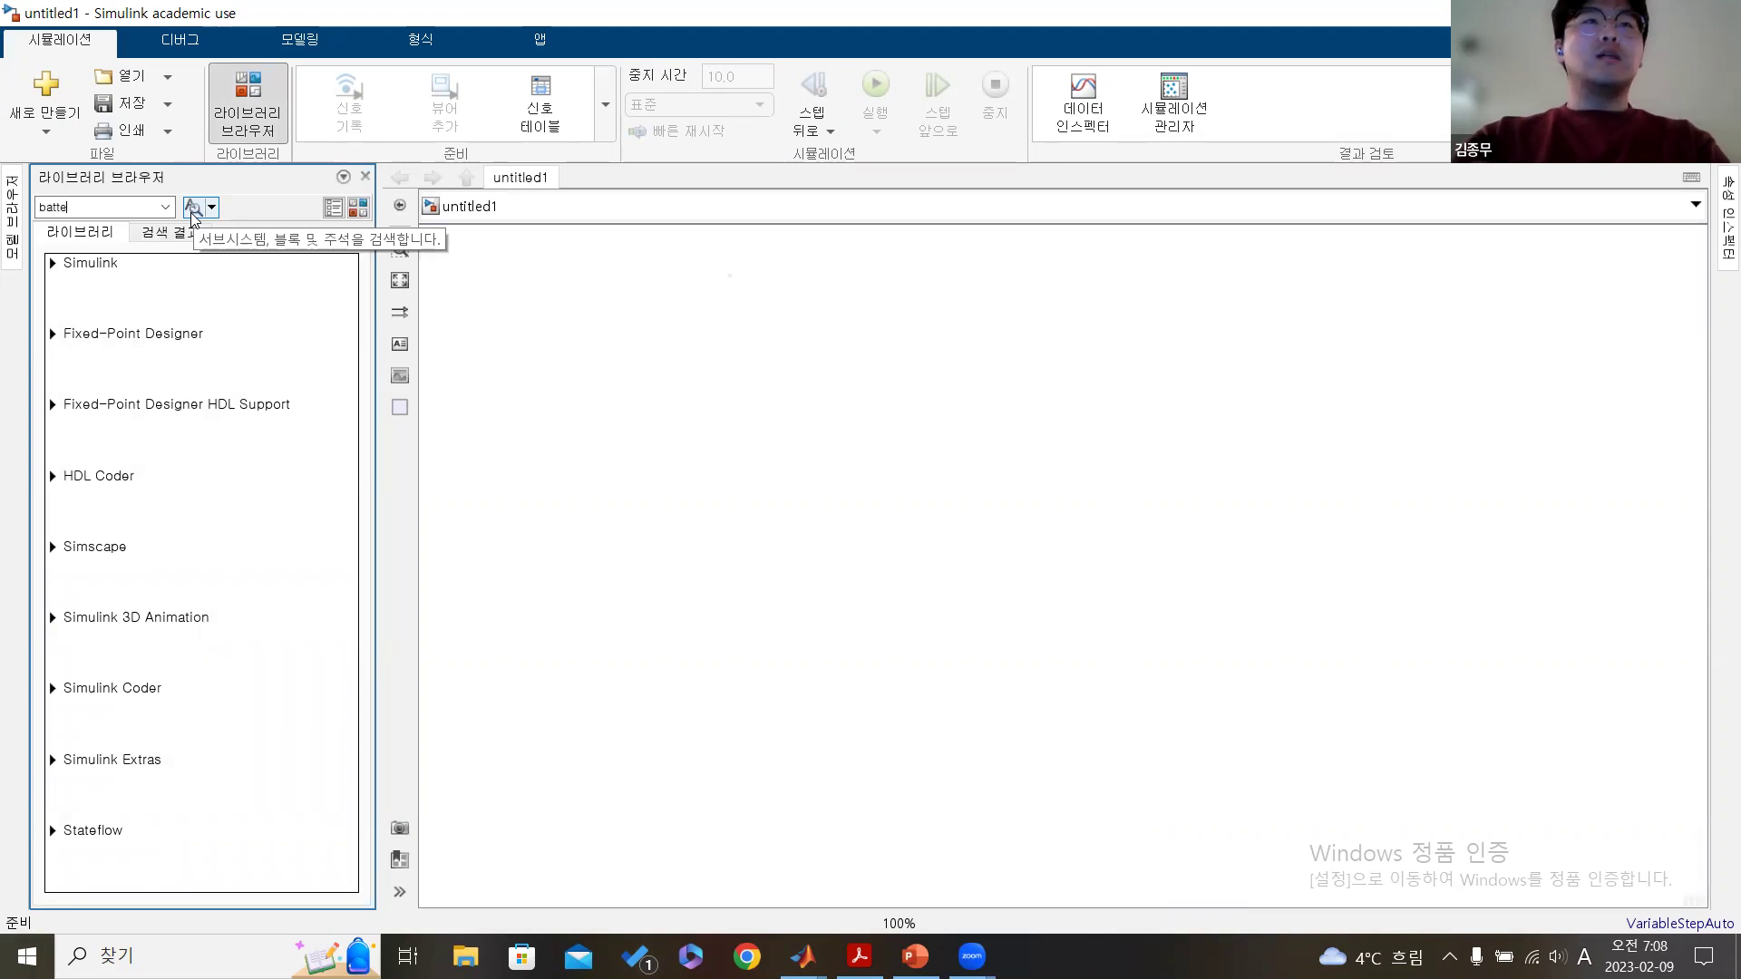
pyautogui.write('ry')
pyautogui.click(193, 207)
pyautogui.moveTo(281, 410); pyautogui.dragTo(699, 365)
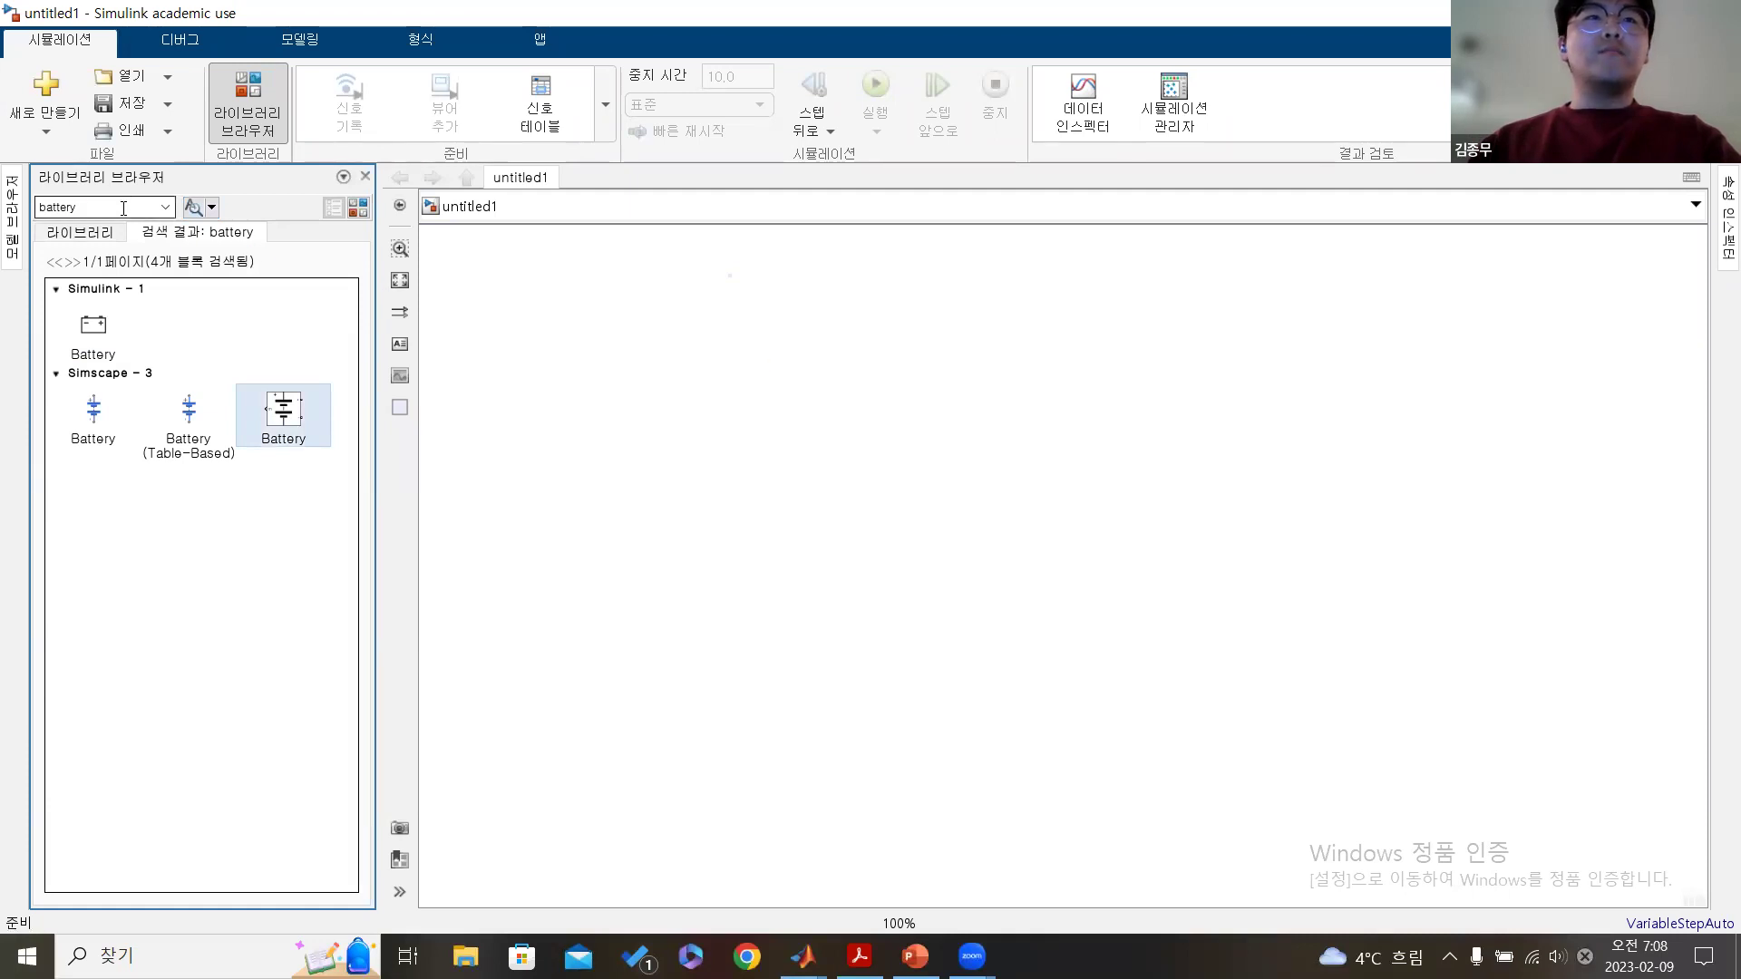
# - Search the block library for "resistor" and place the basic Simscape Resistor block above and beside the Battery block
pyautogui.click(143, 209)
pyautogui.write('resistor')
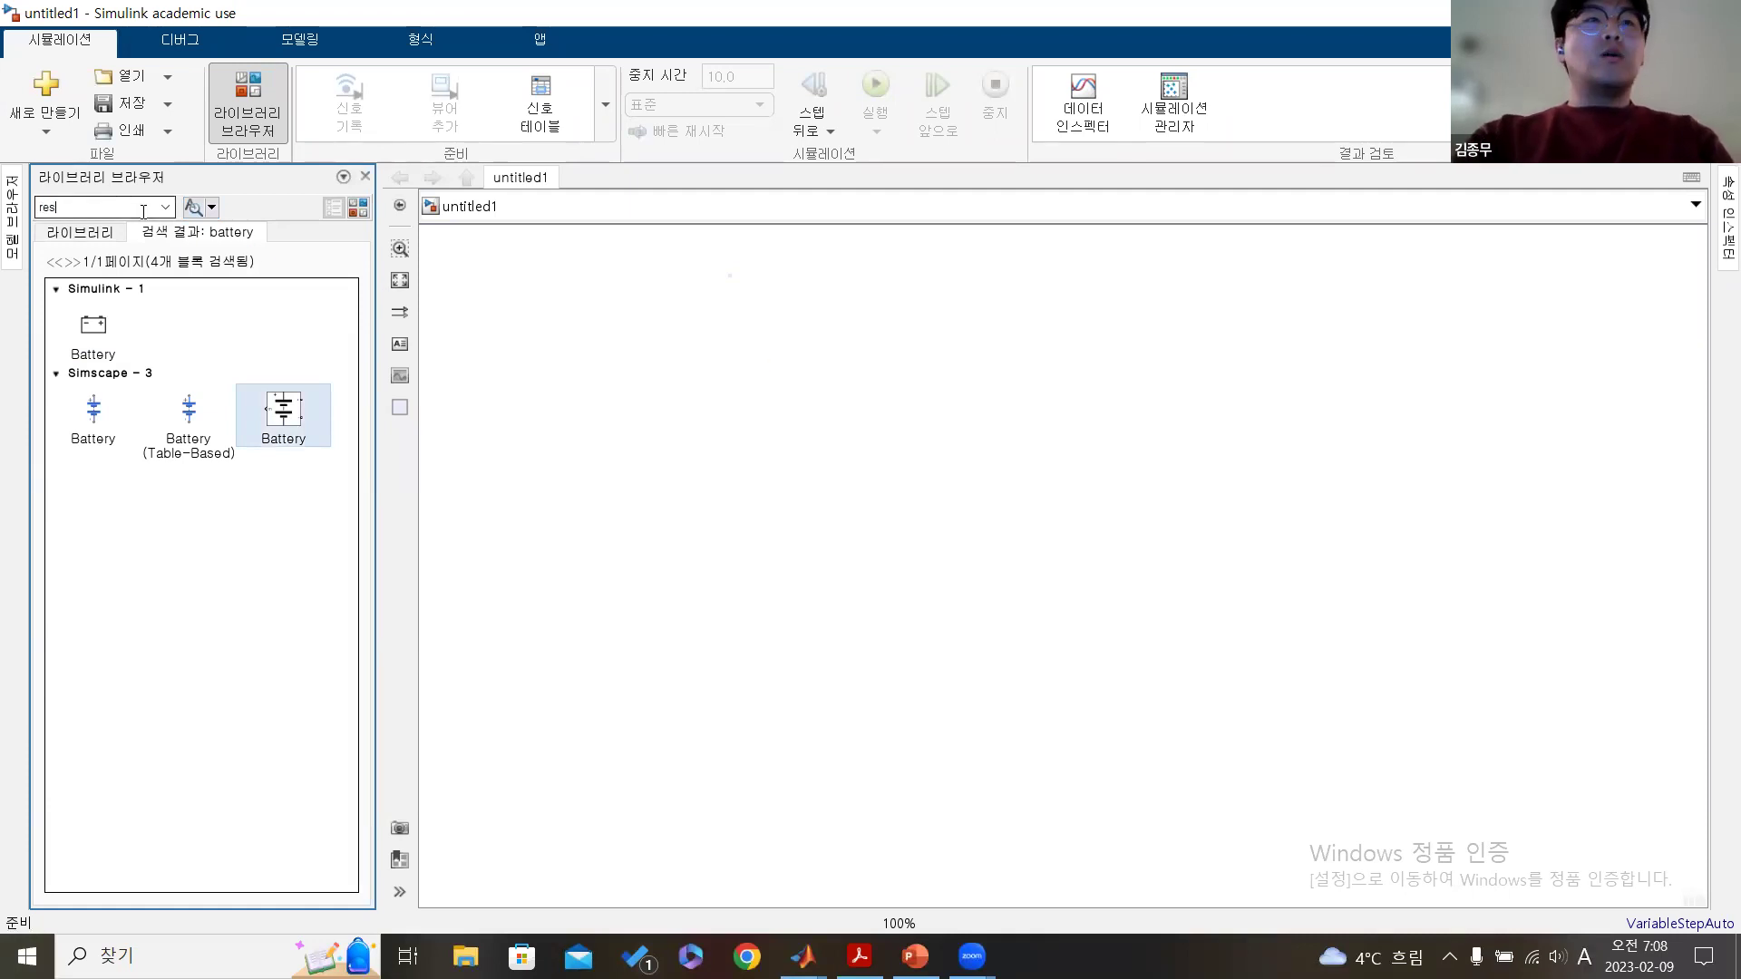
pyautogui.press('Return')
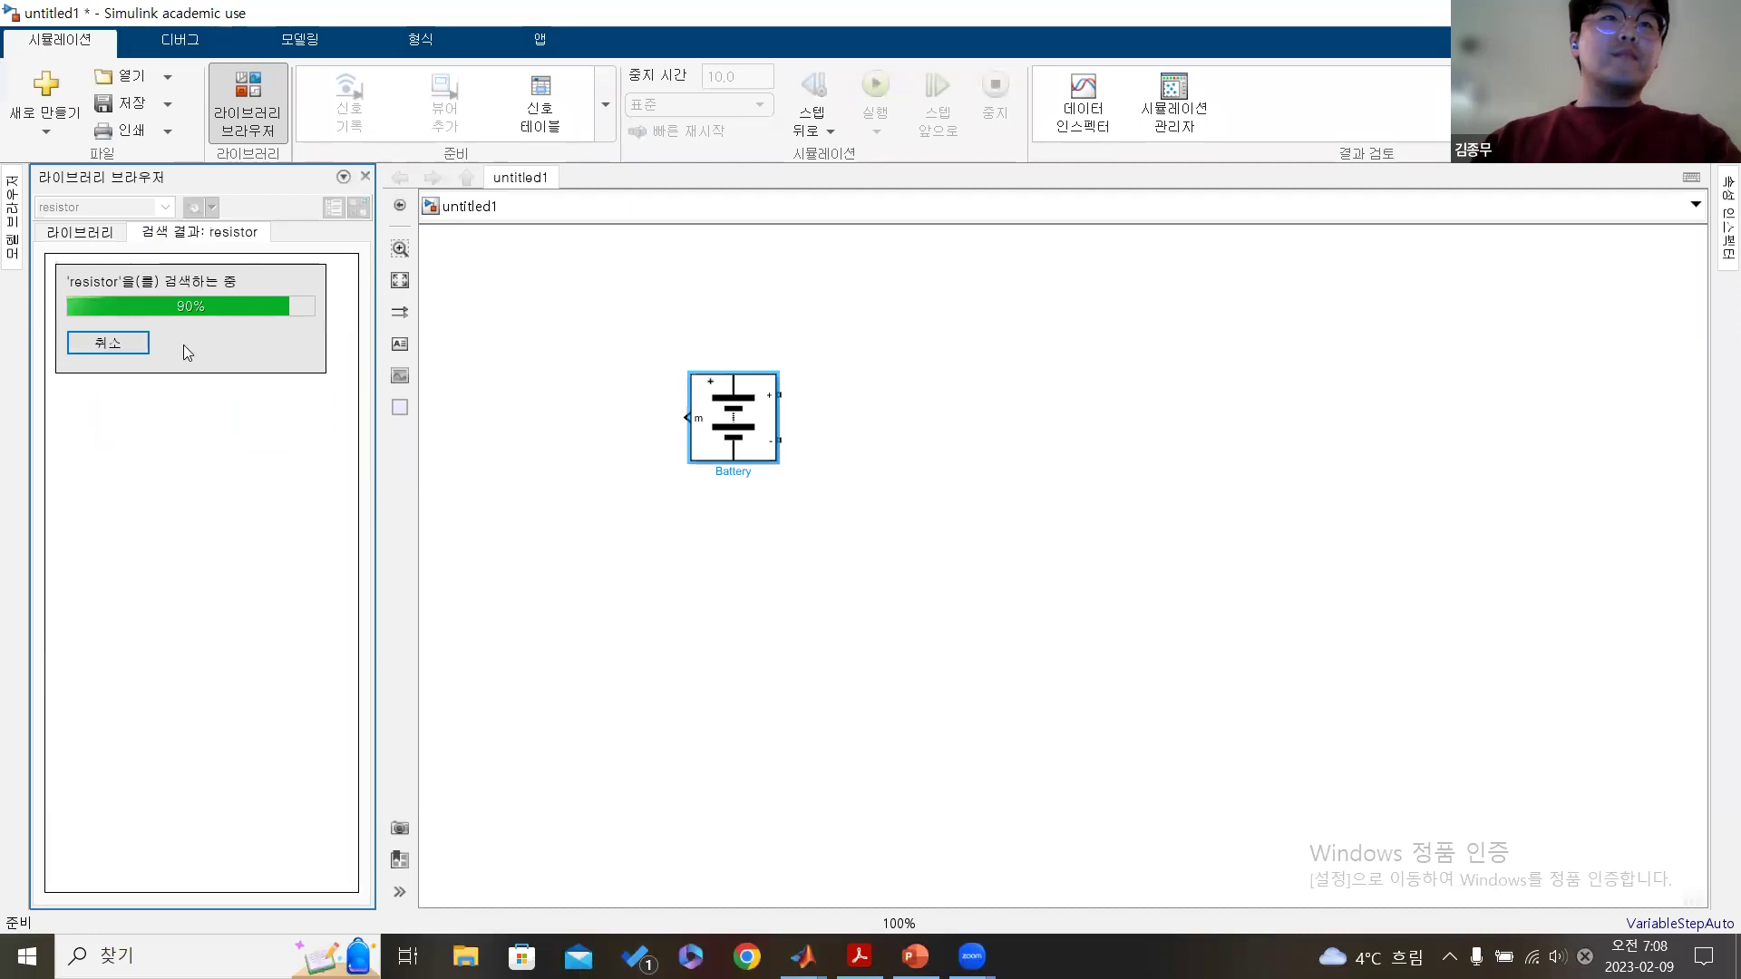
pyautogui.moveTo(119, 404); pyautogui.dragTo(904, 339)
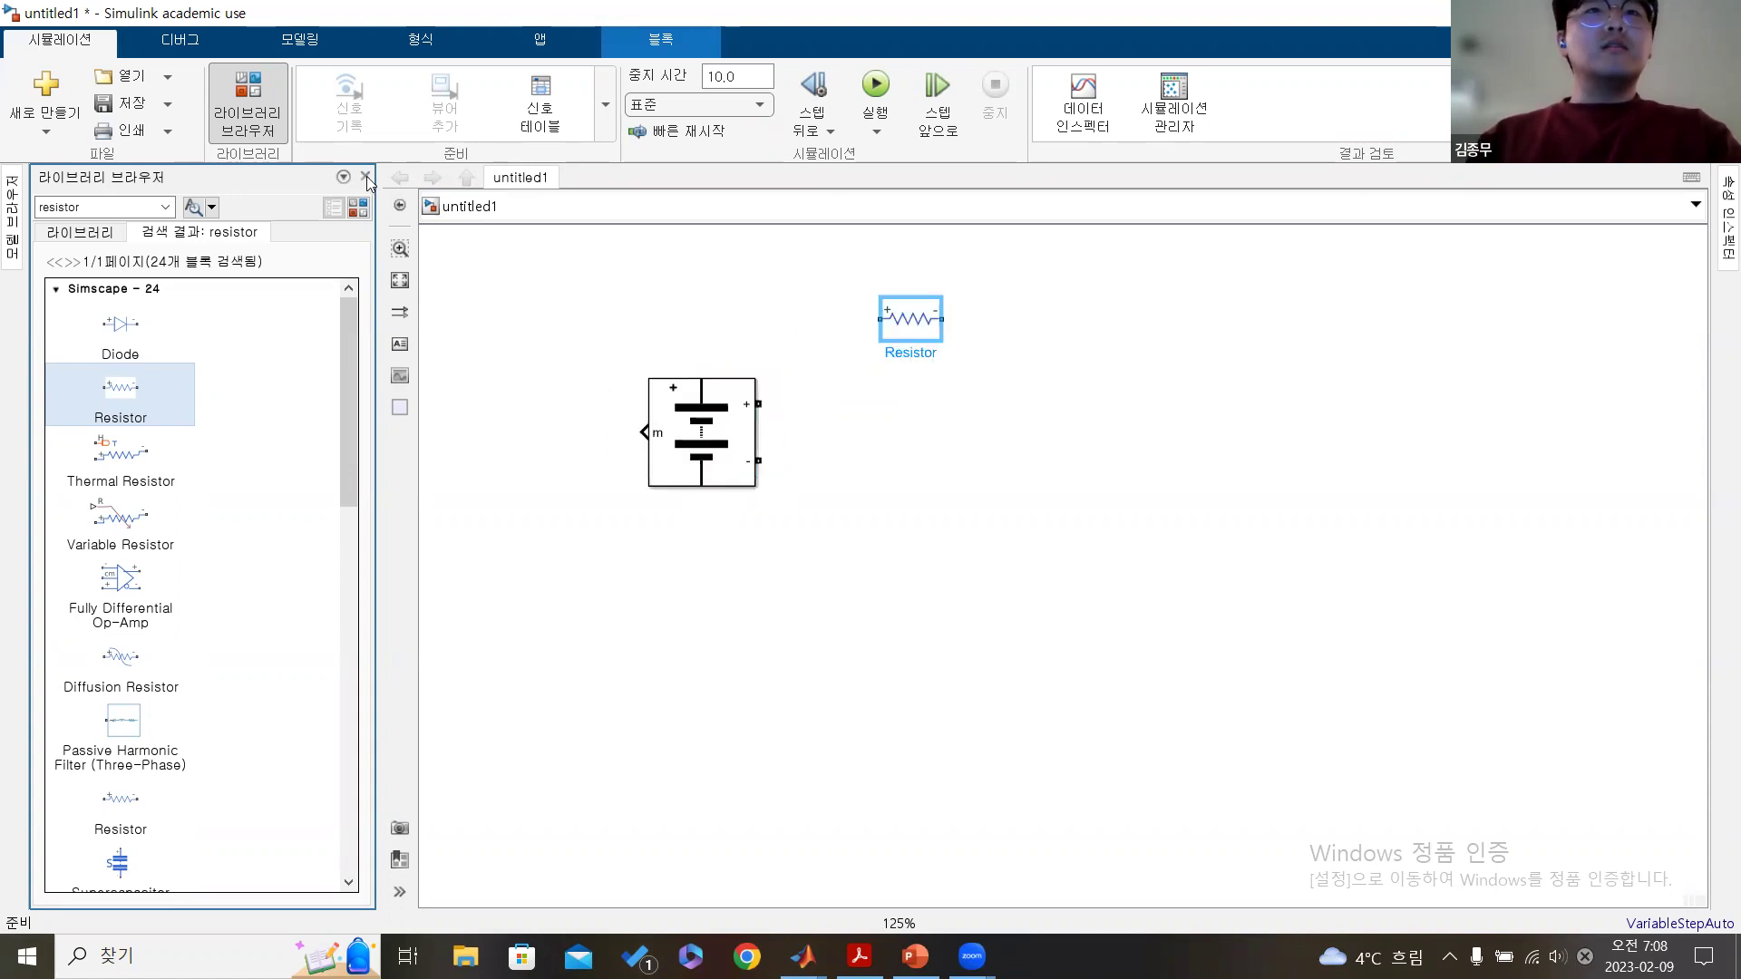
pyautogui.moveTo(907, 319); pyautogui.dragTo(893, 319)
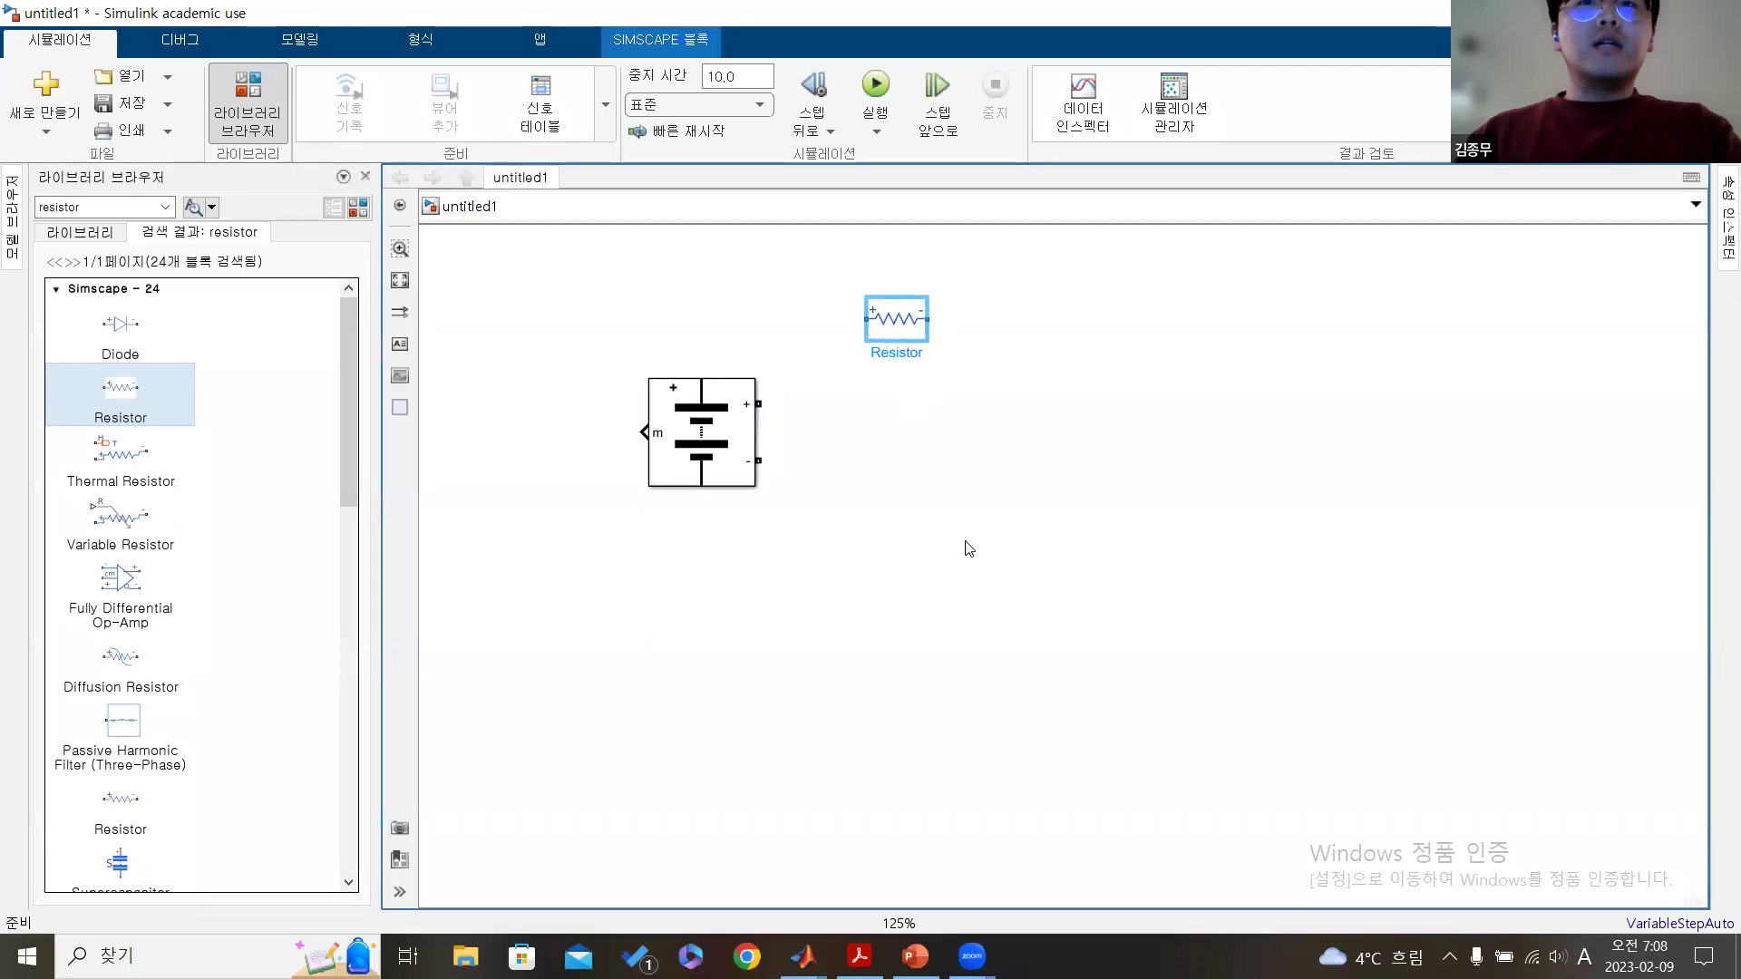
pyautogui.click(857, 537)
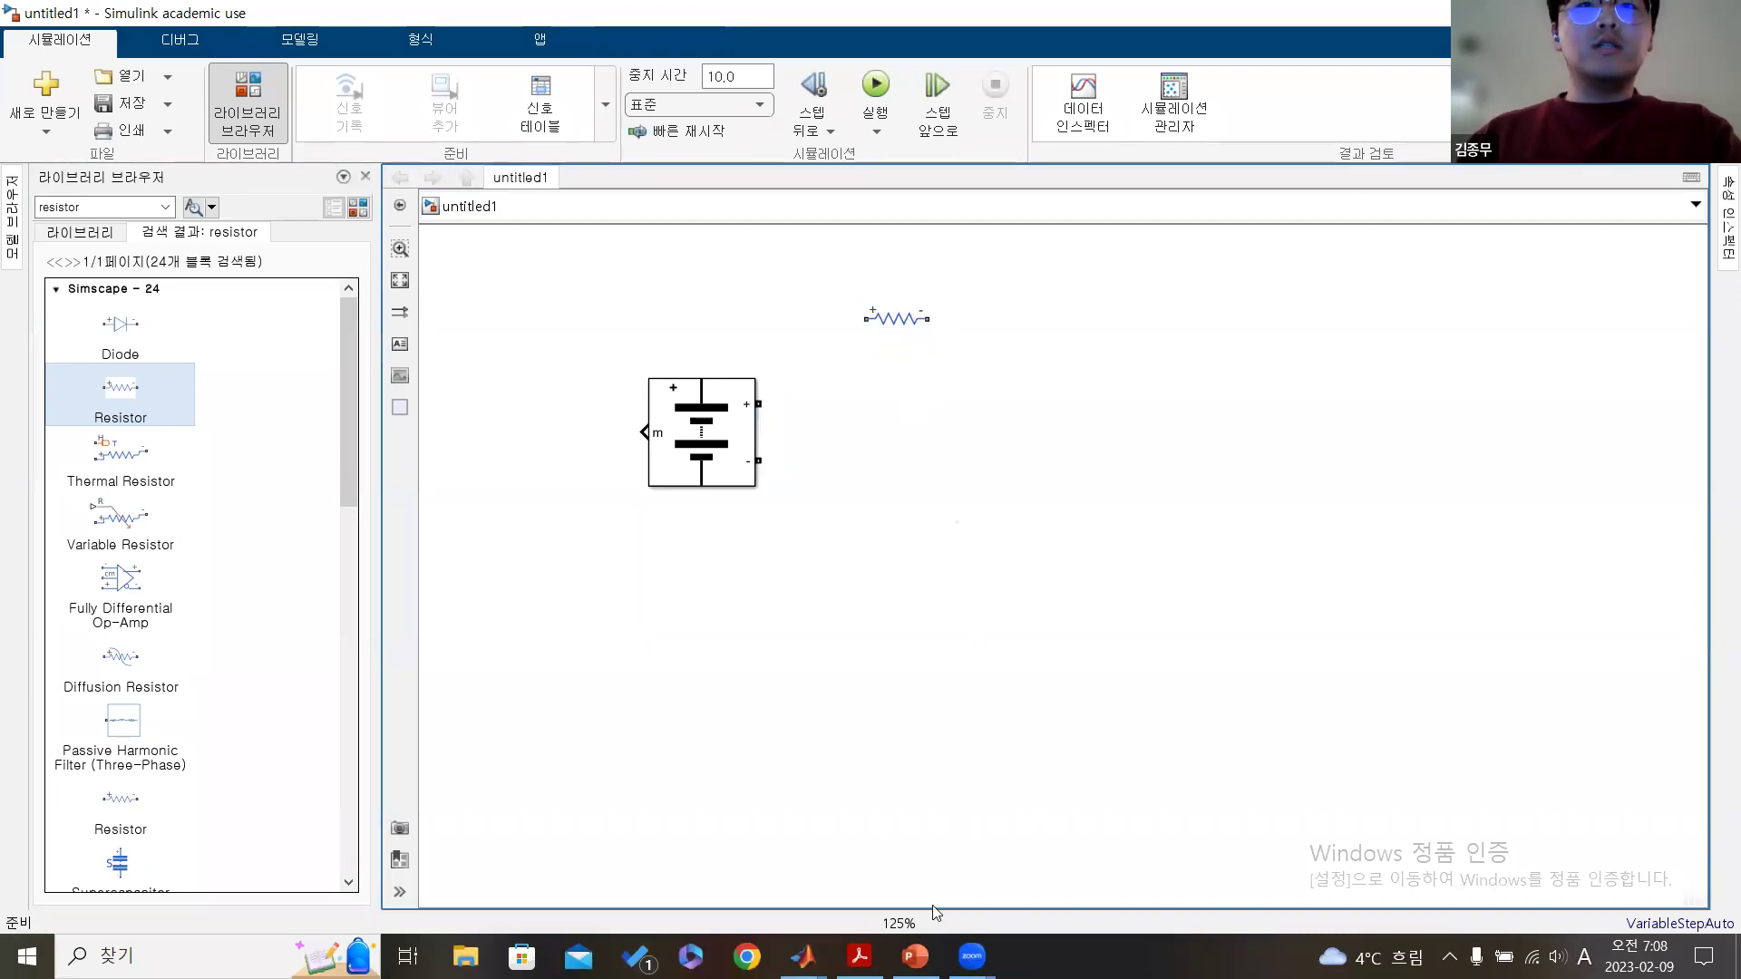
# - Switch to the open model named untitled and shift its Fuel Cell Stack block slightly to the left on the canvas
pyautogui.moveTo(803, 956)
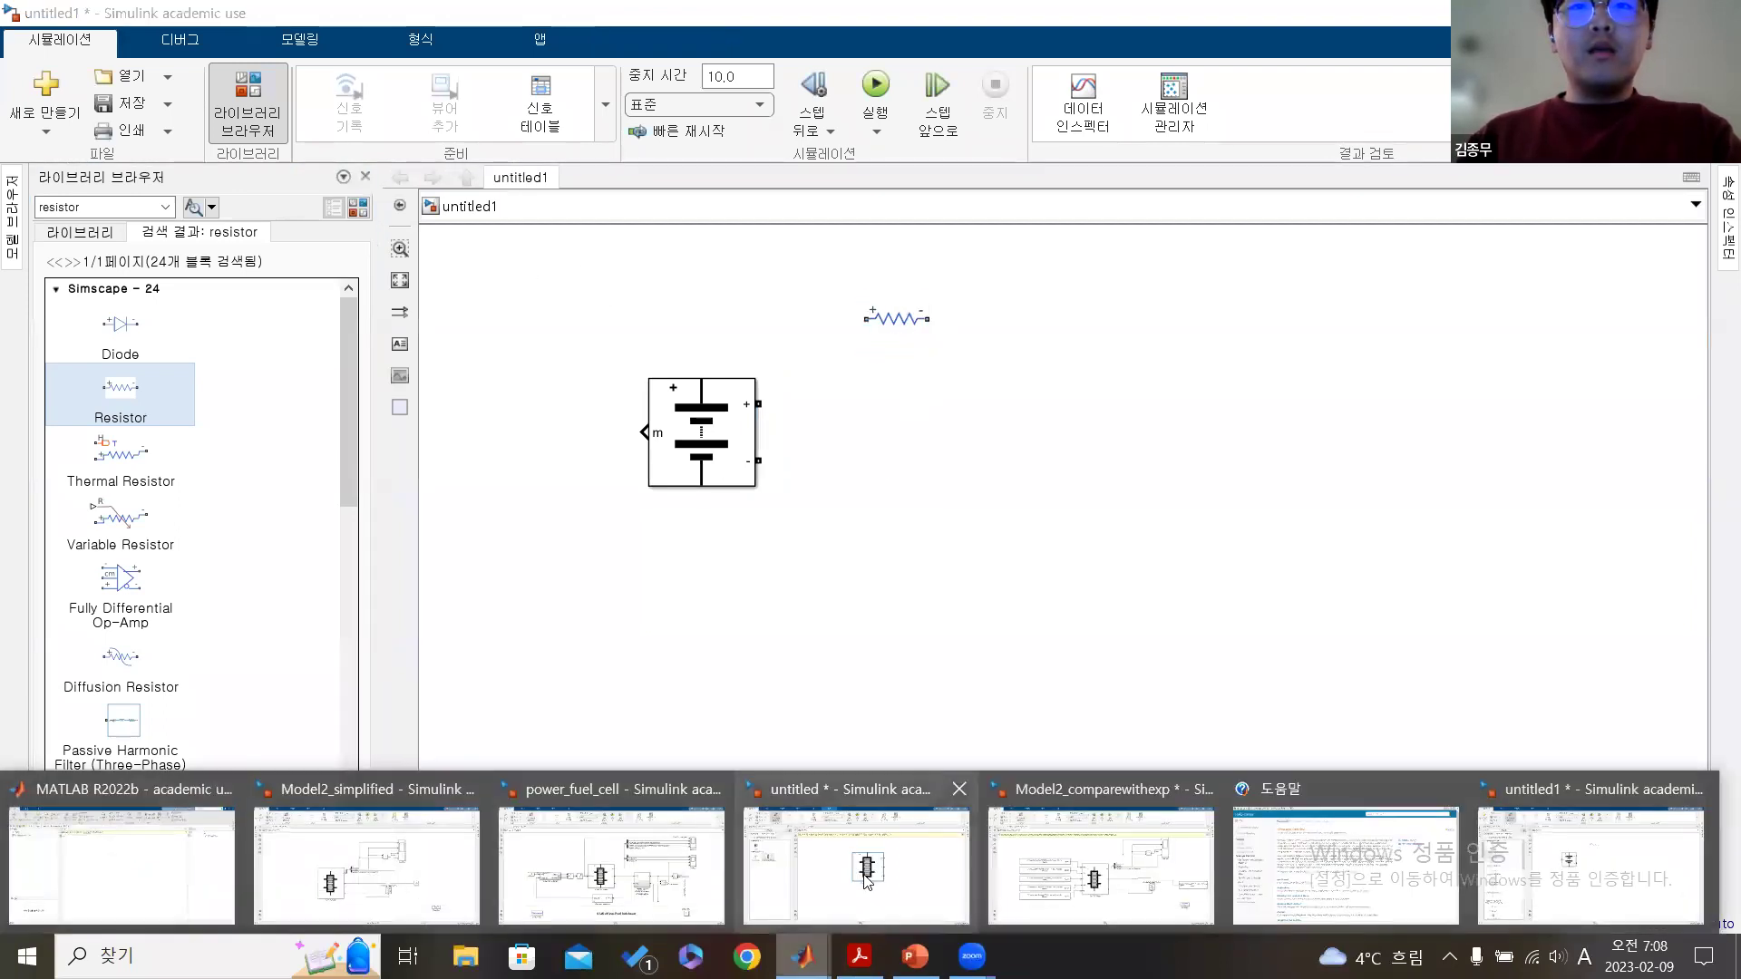
pyautogui.click(867, 878)
pyautogui.click(914, 328)
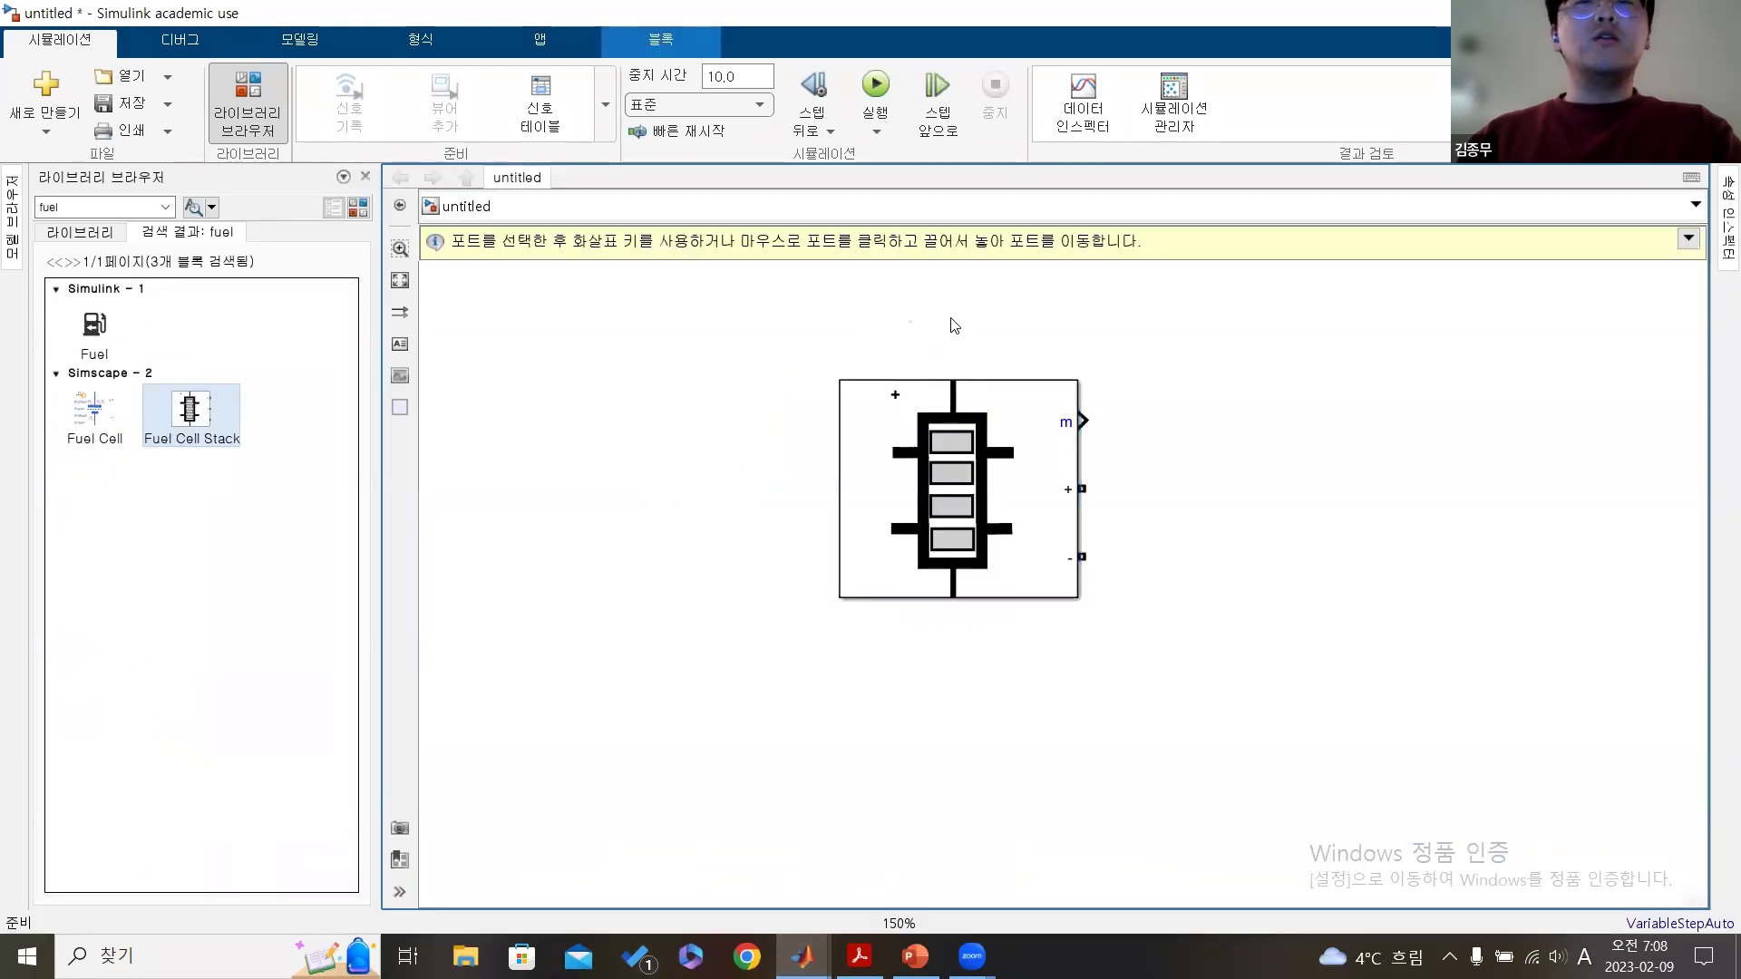
pyautogui.click(127, 206)
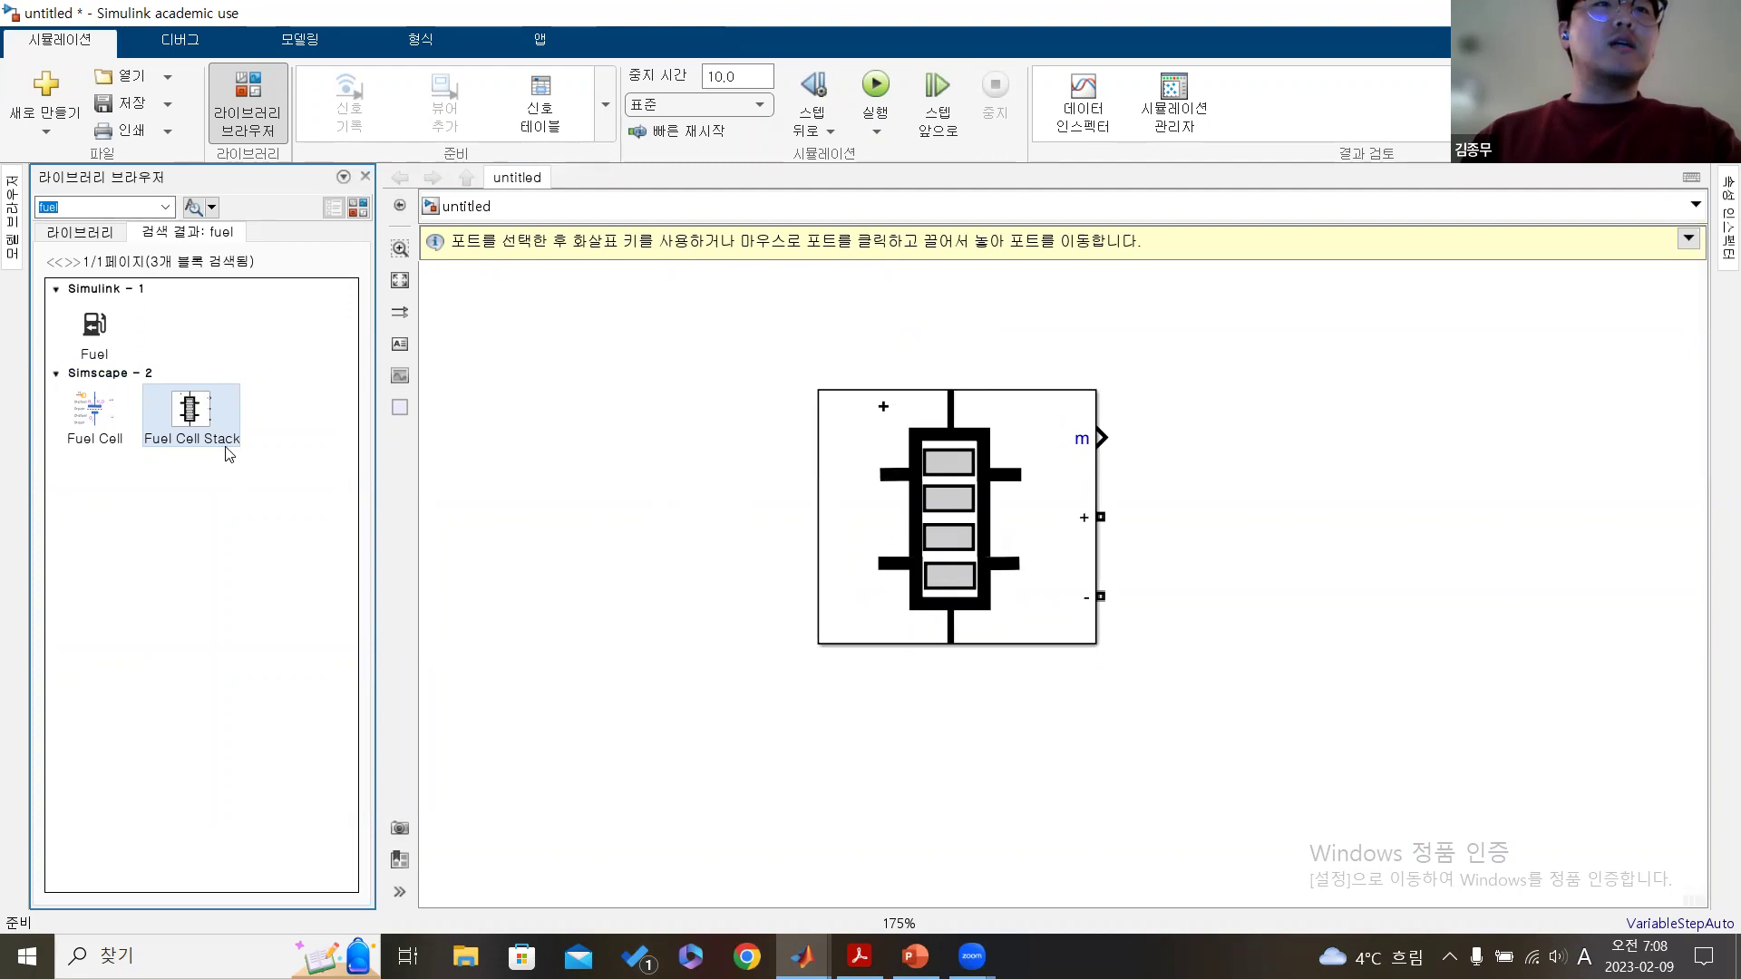
pyautogui.click(818, 341)
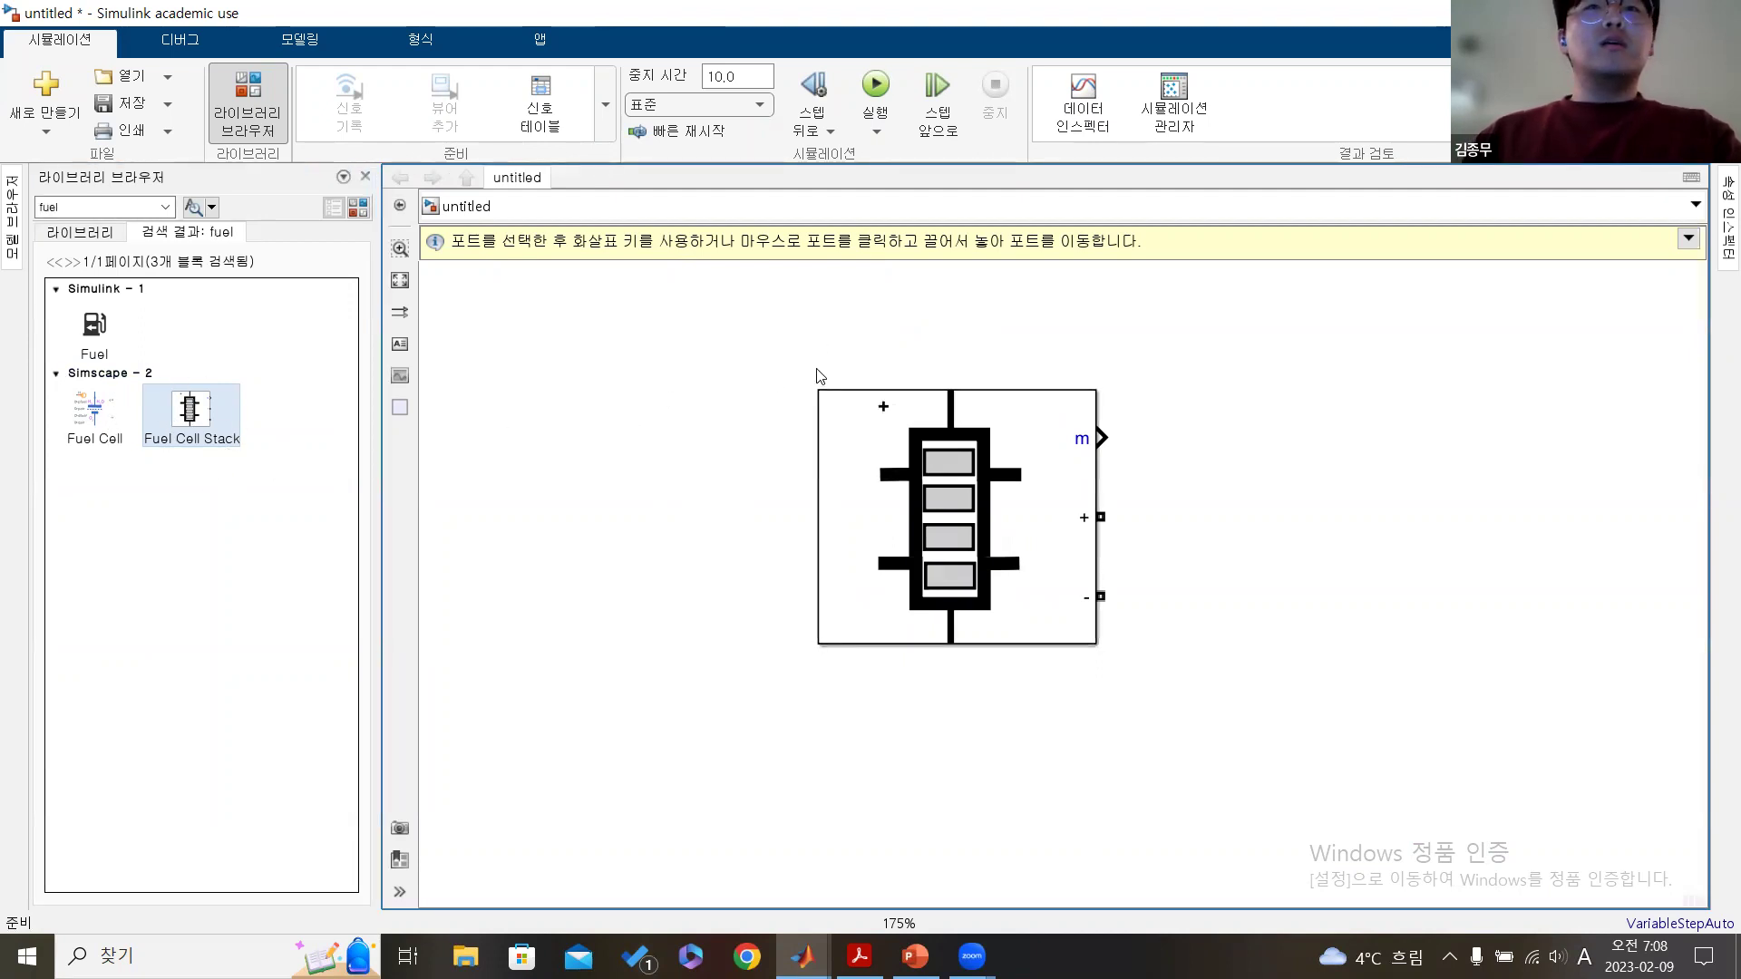
pyautogui.click(851, 405)
pyautogui.moveTo(850, 404); pyautogui.dragTo(749, 394)
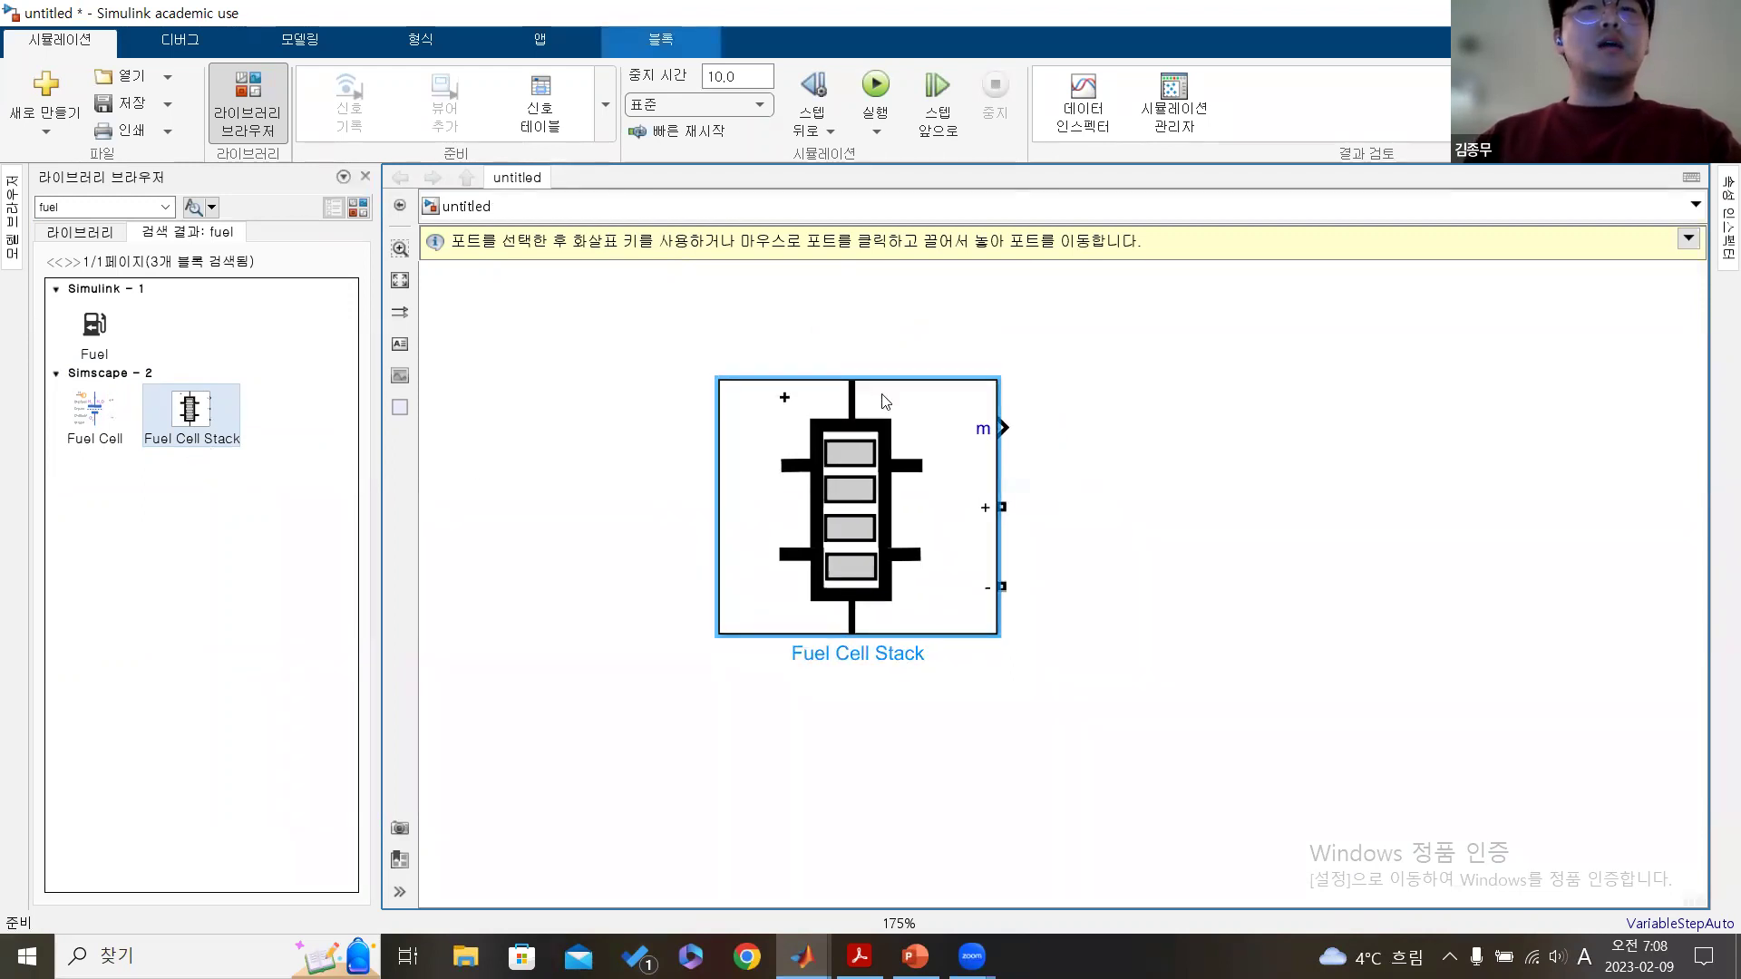
pyautogui.click(897, 325)
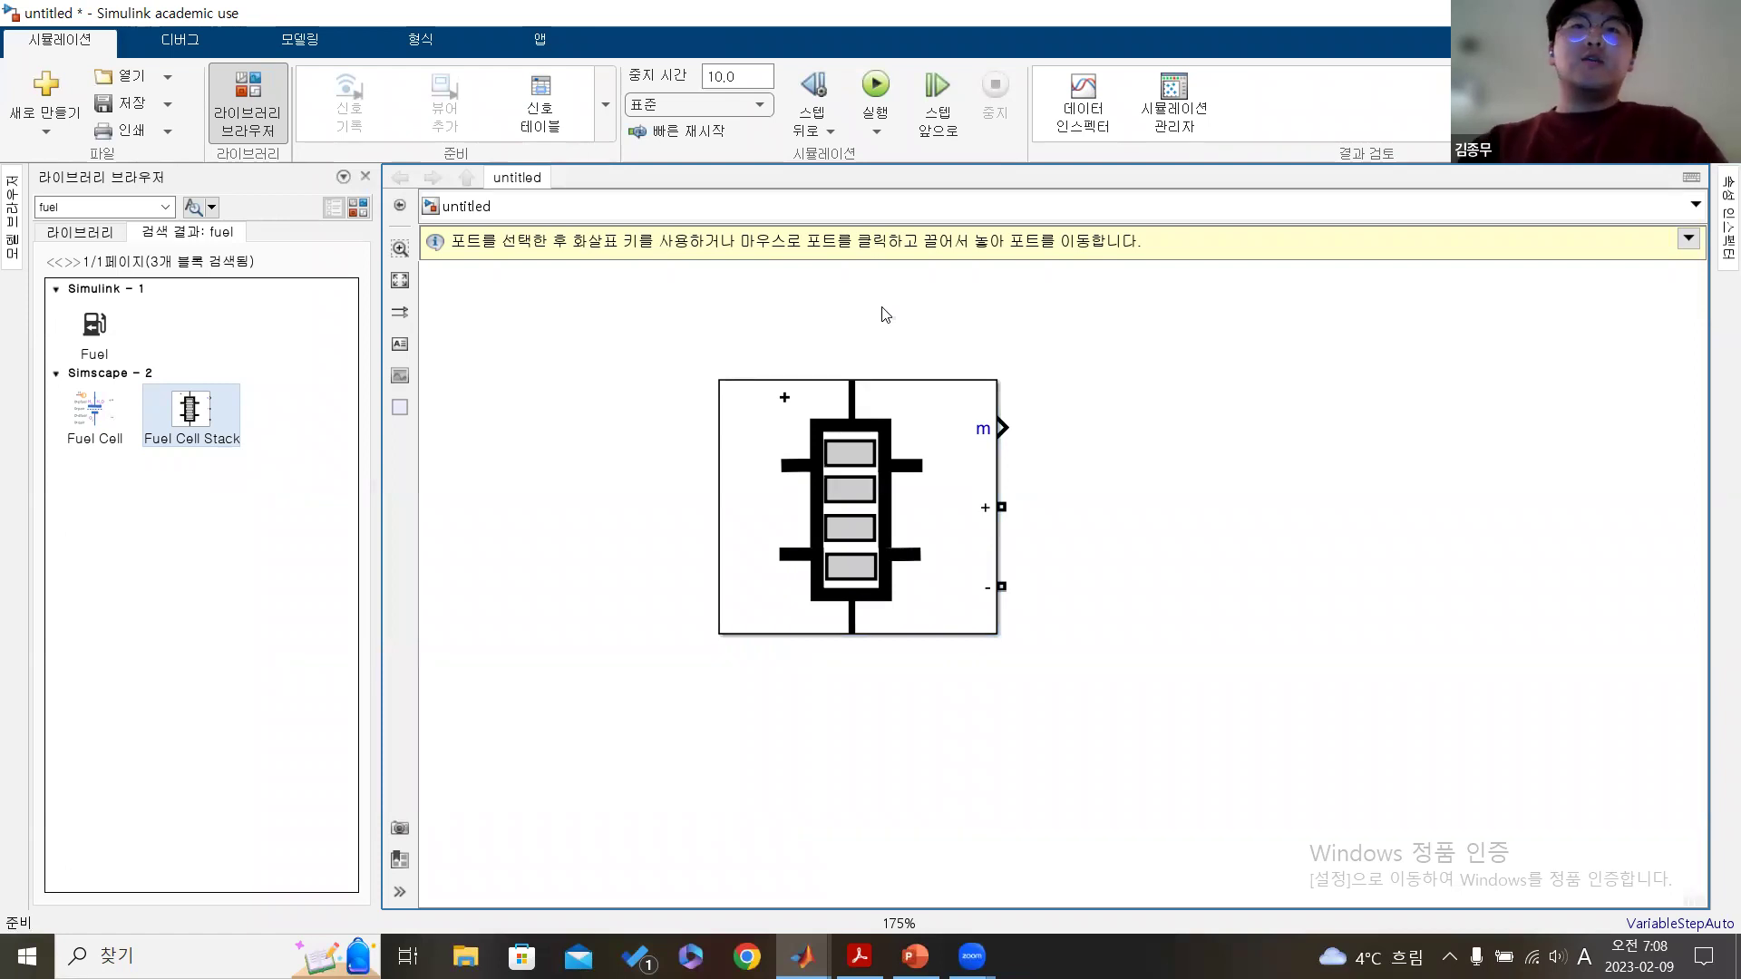
pyautogui.moveTo(651, 334); pyautogui.dragTo(1041, 650)
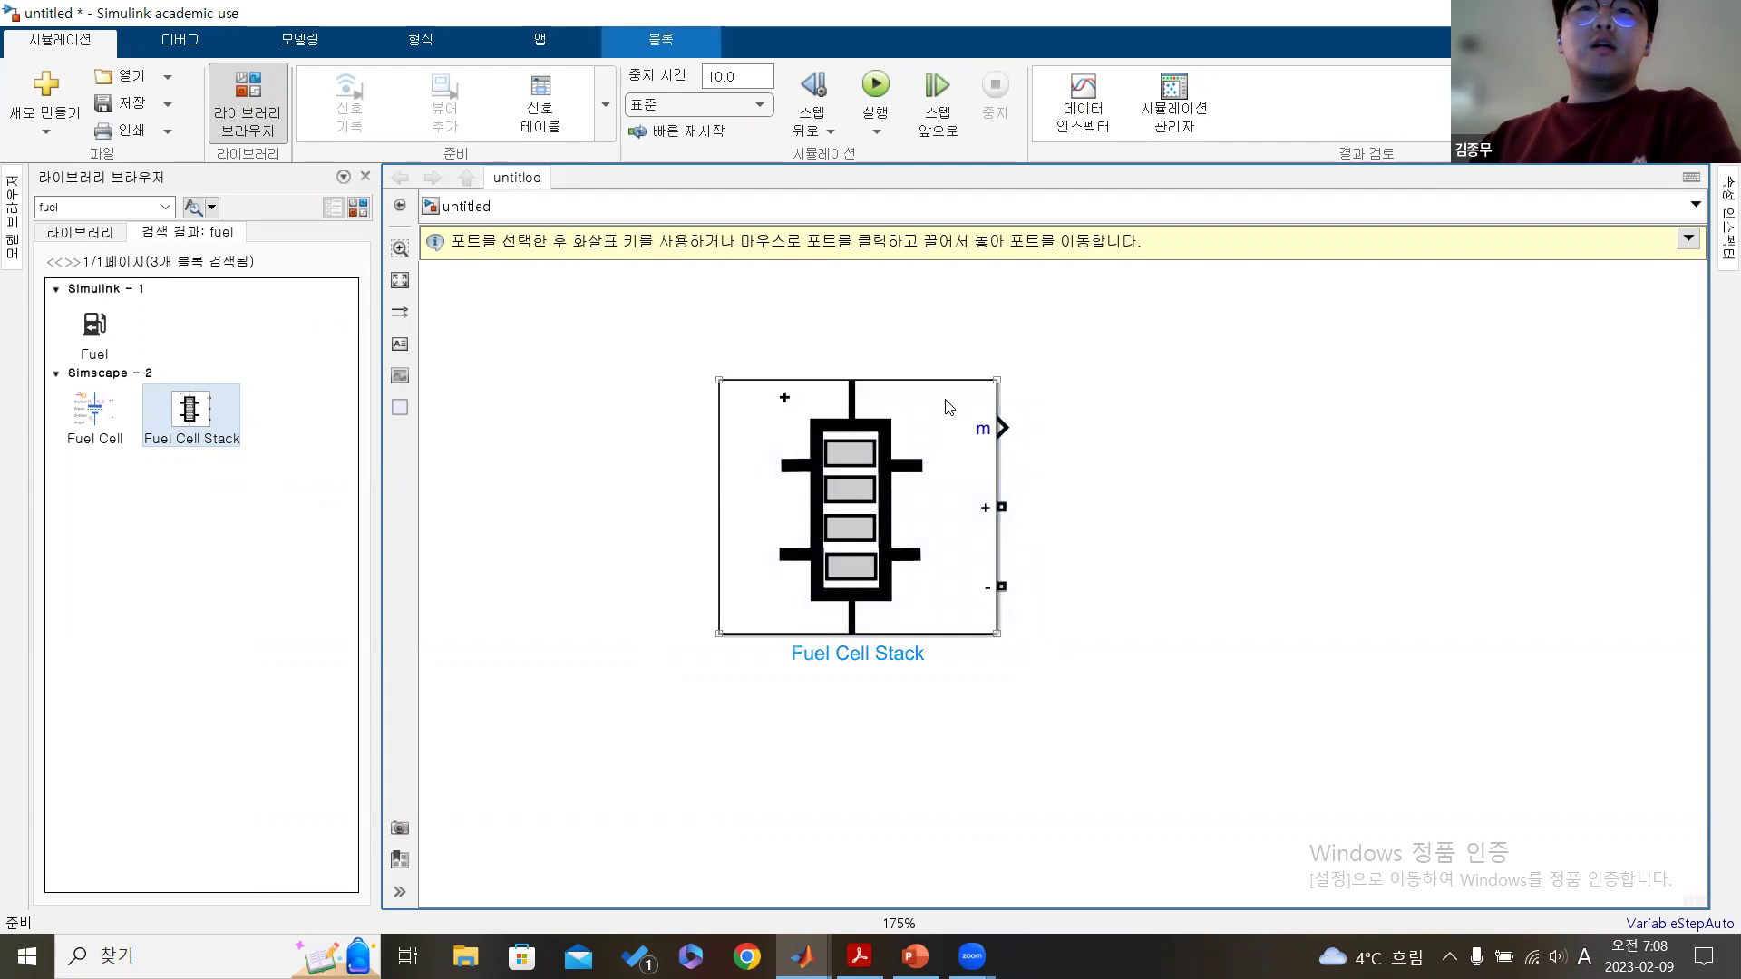
pyautogui.click(866, 343)
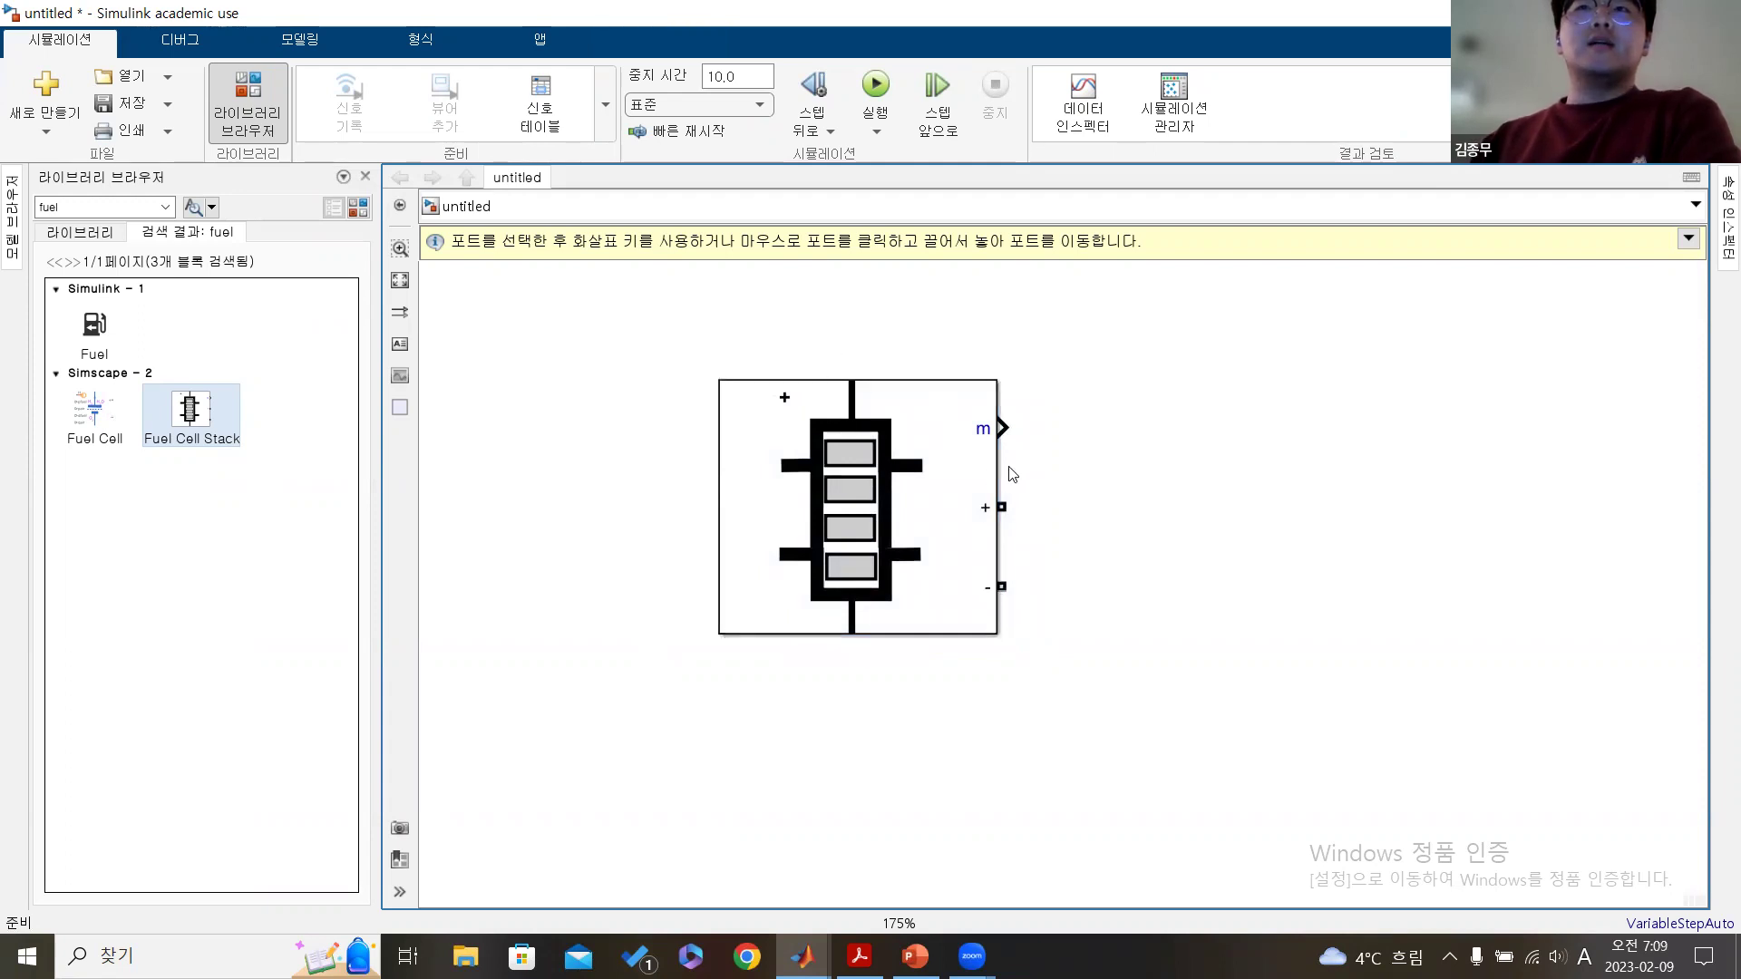
pyautogui.click(982, 478)
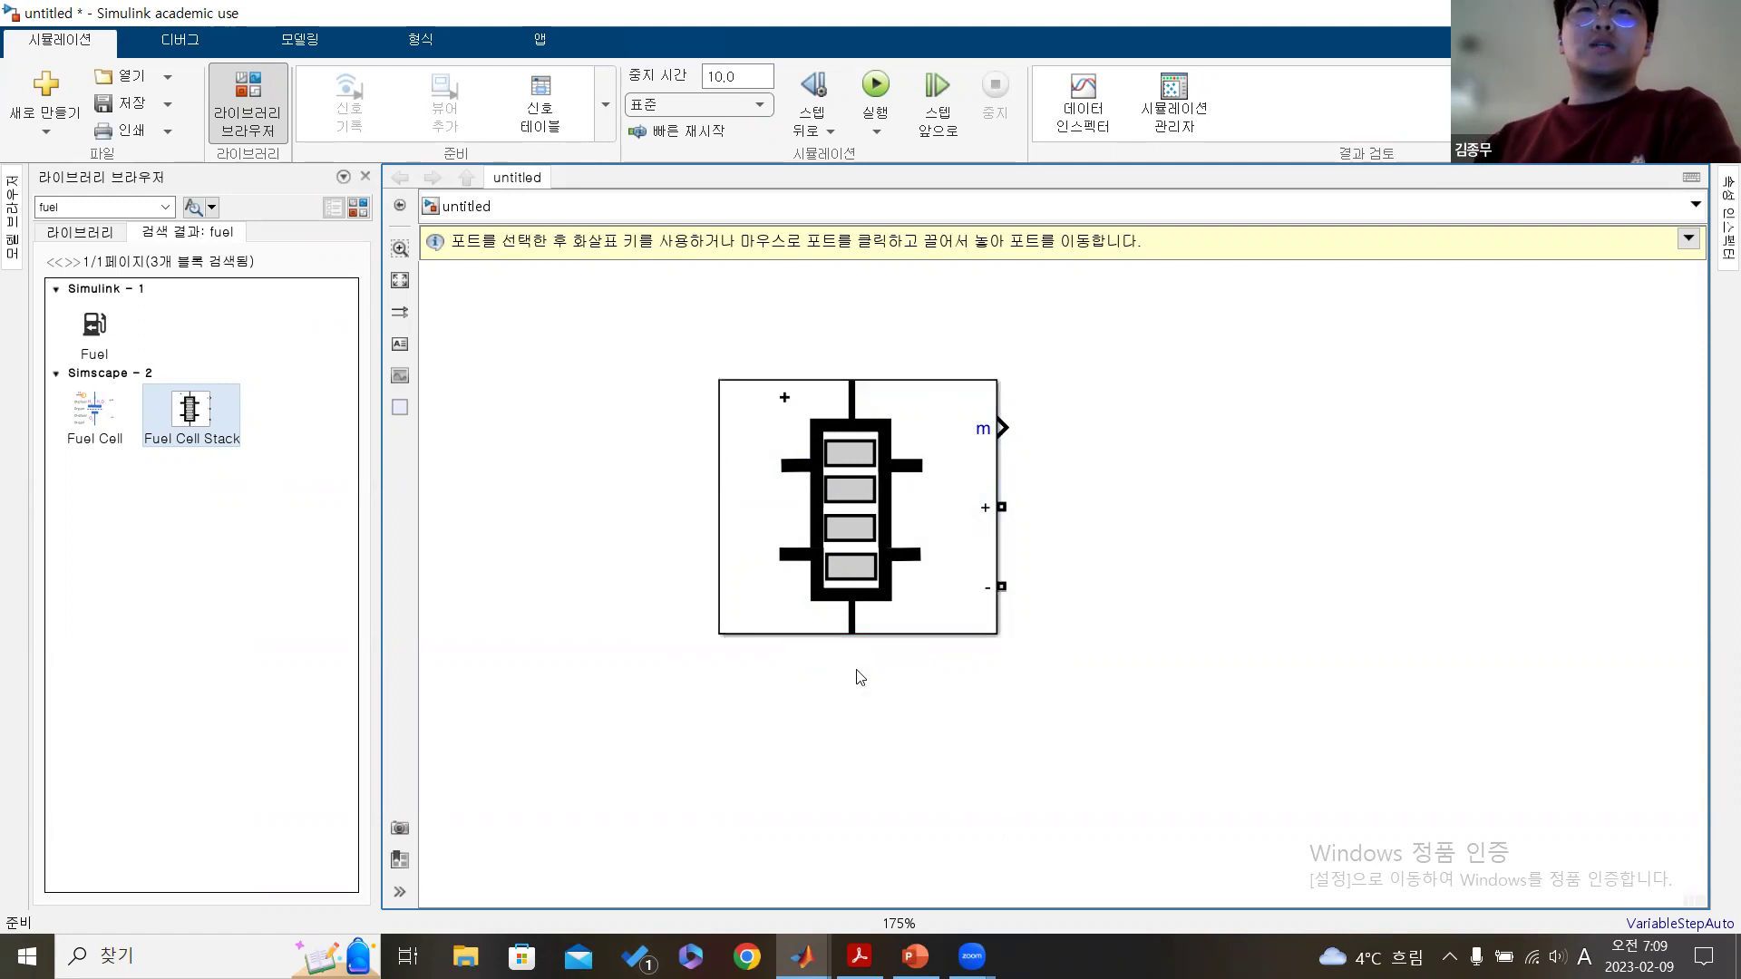
pyautogui.click(930, 401)
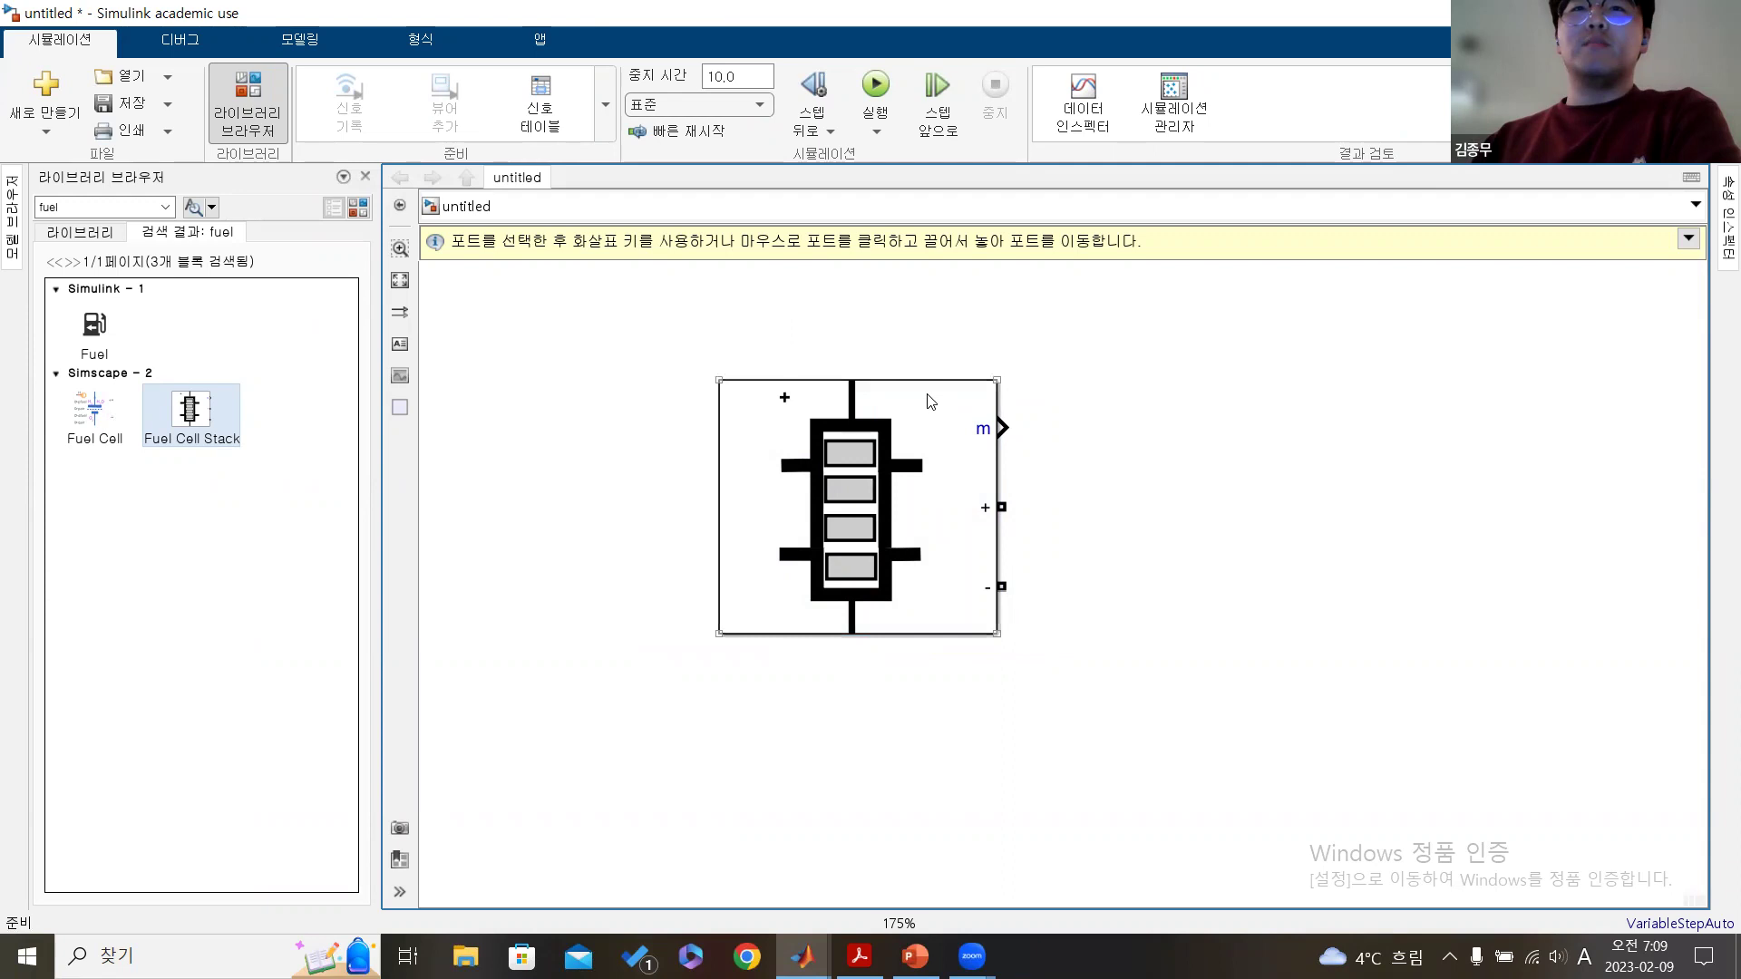
pyautogui.click(961, 363)
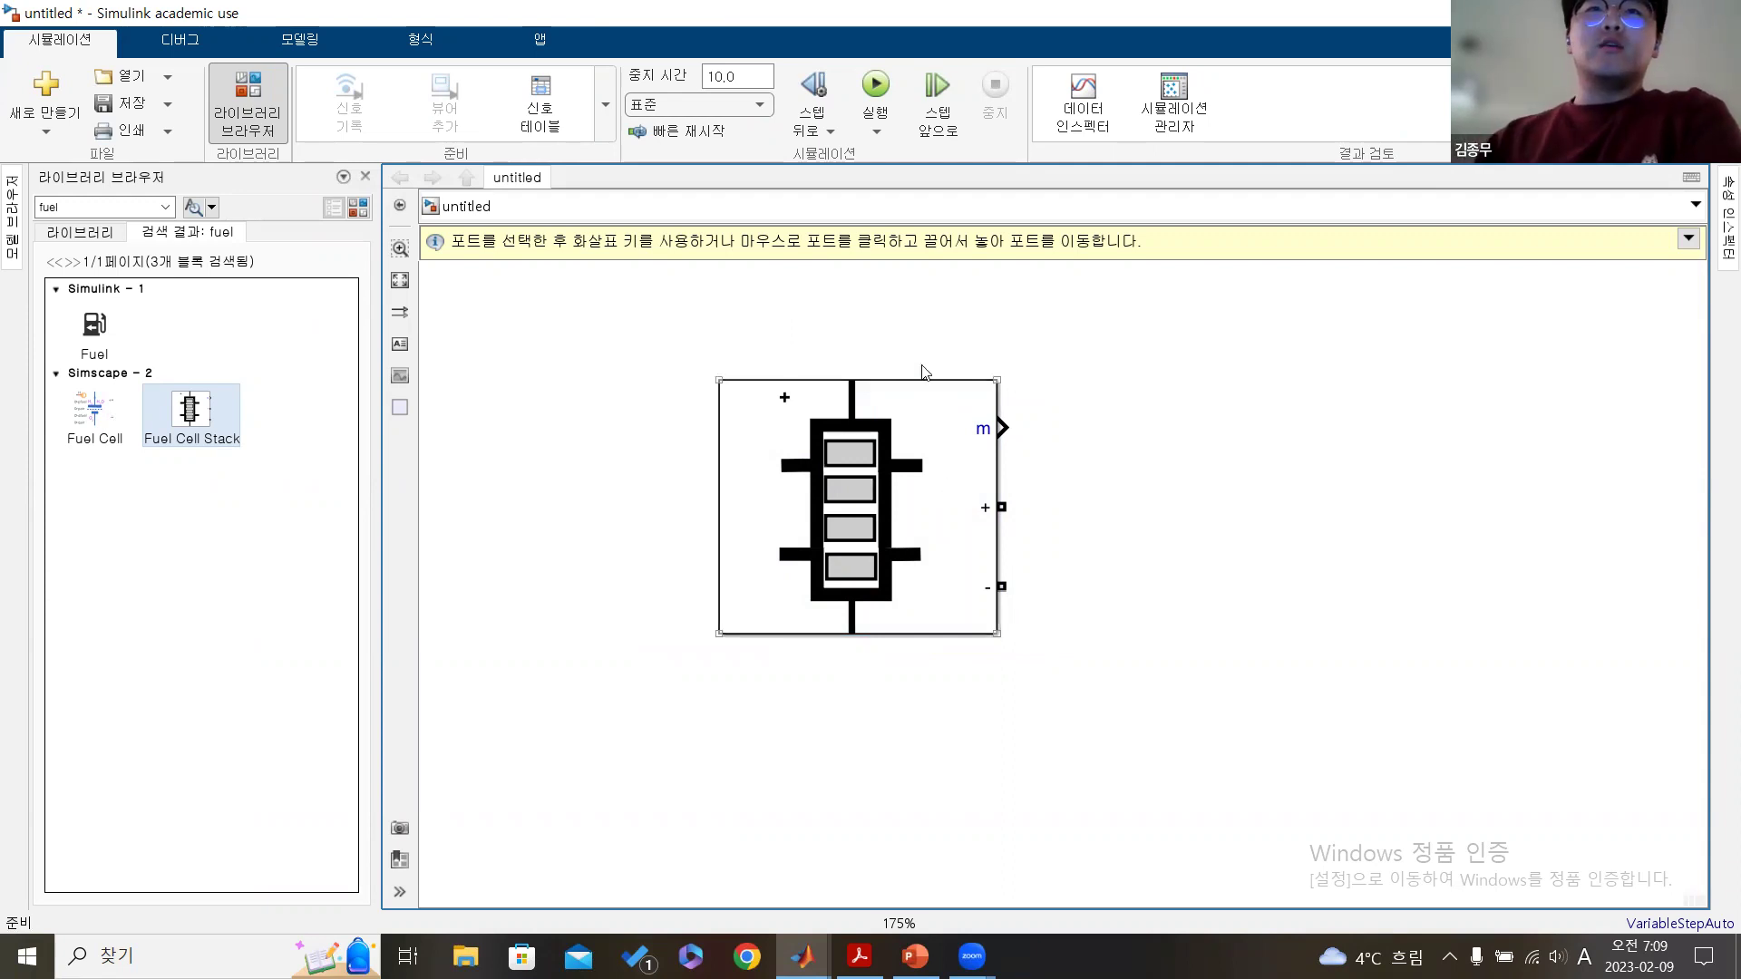
pyautogui.moveTo(600, 330); pyautogui.dragTo(1142, 731)
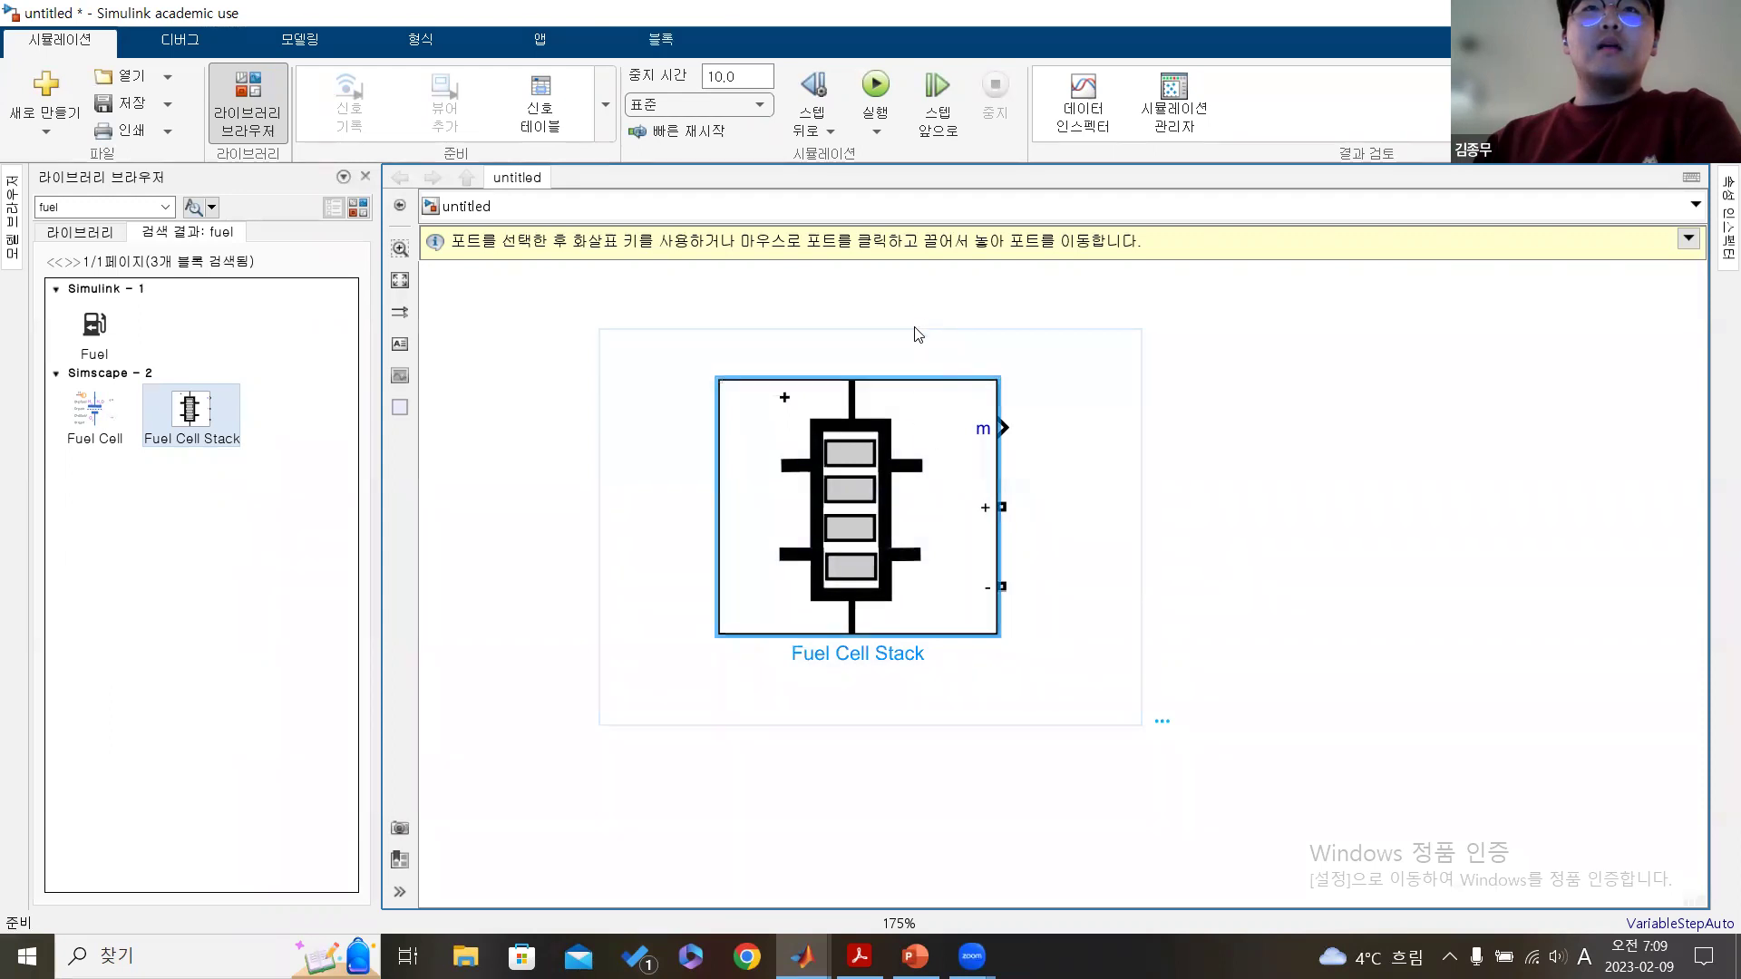
pyautogui.click(667, 390)
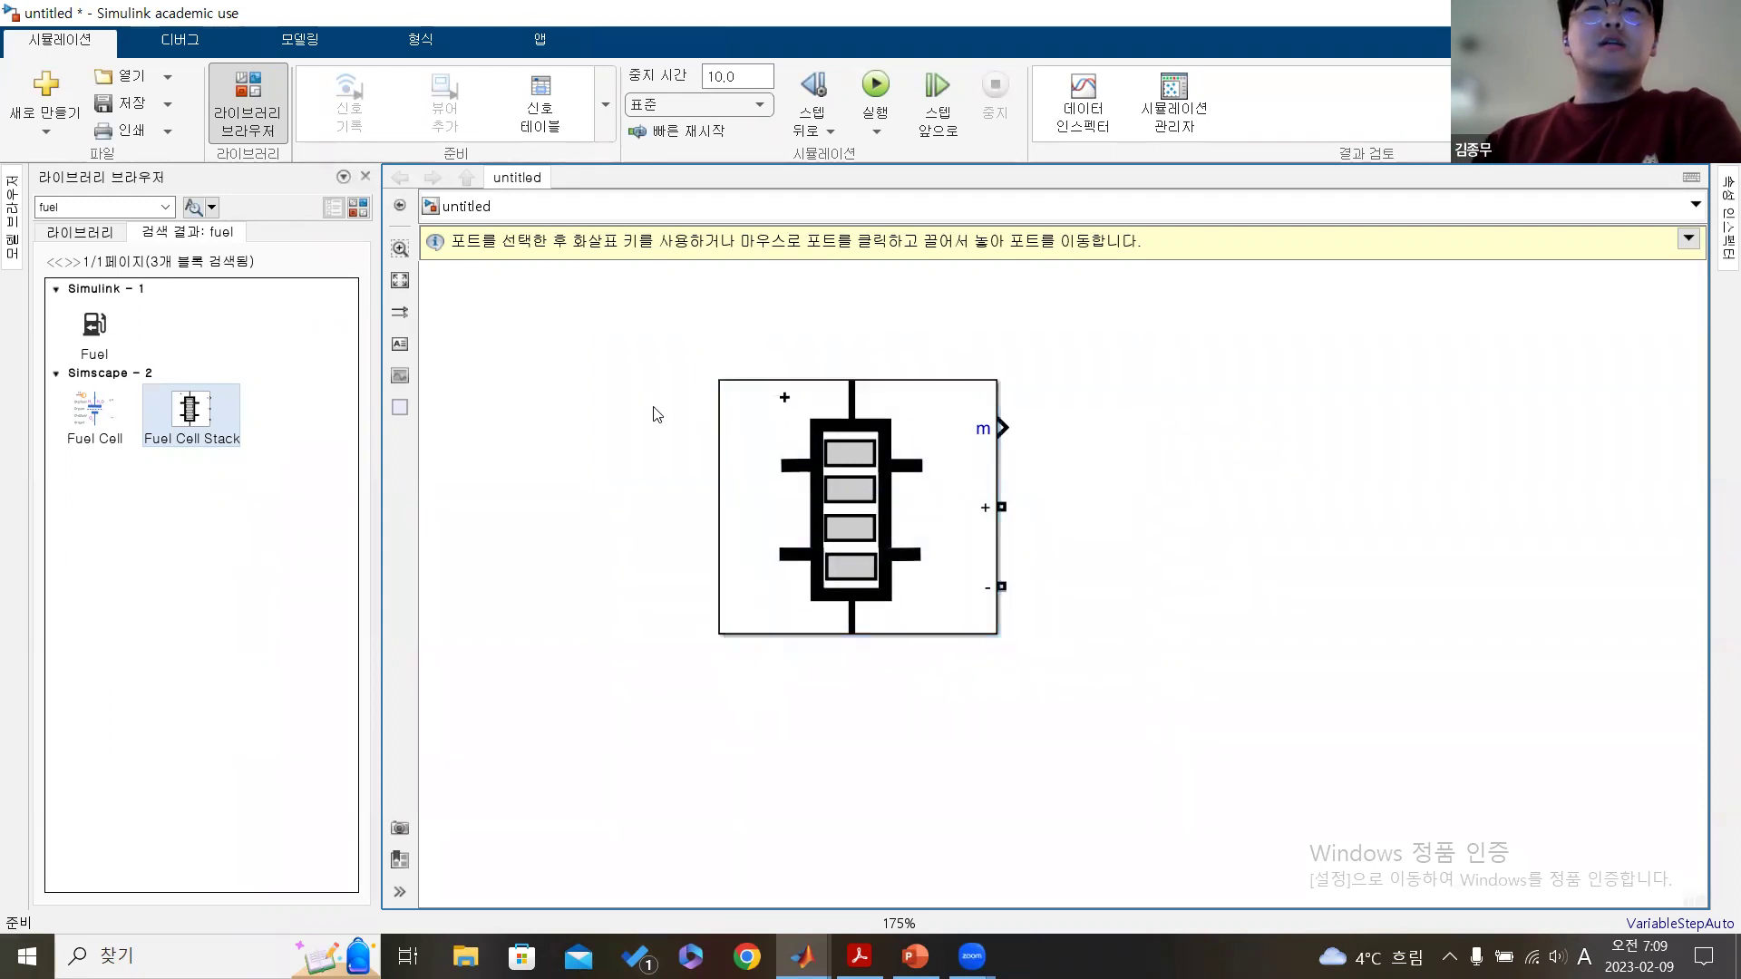
# - Open the help documentation for the Fuel Cell Stack block and close the older Simscape Electrical help page
pyautogui.rightClick(942, 391)
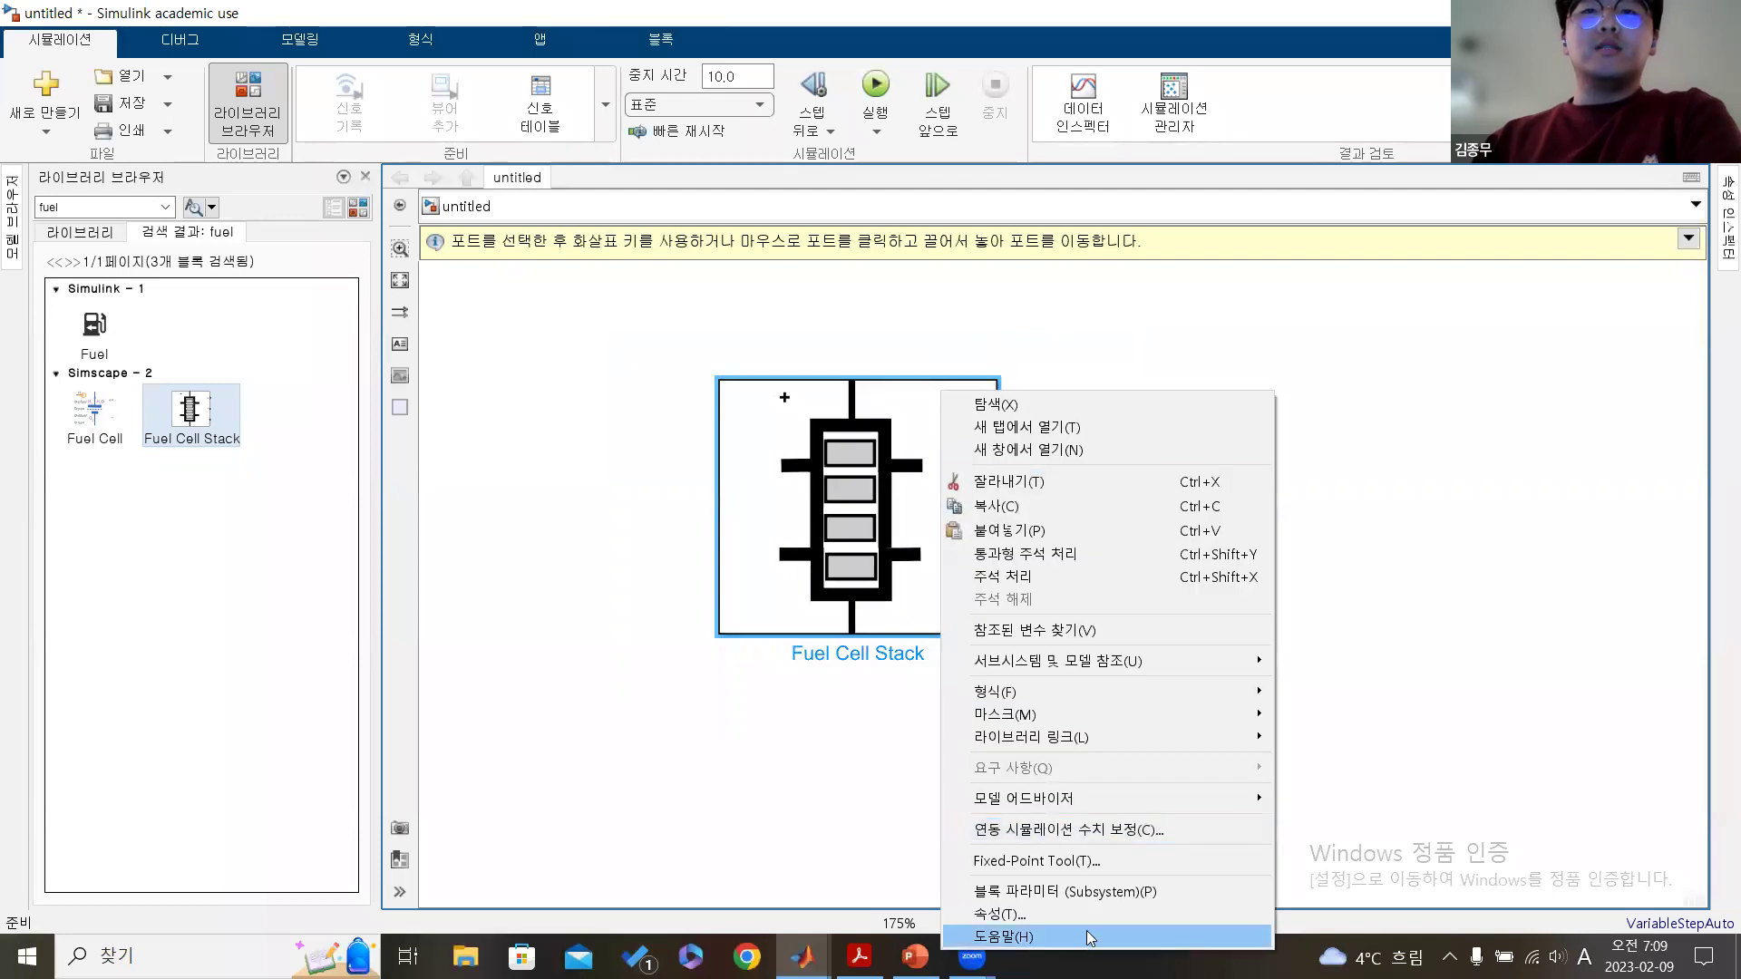
pyautogui.click(1070, 938)
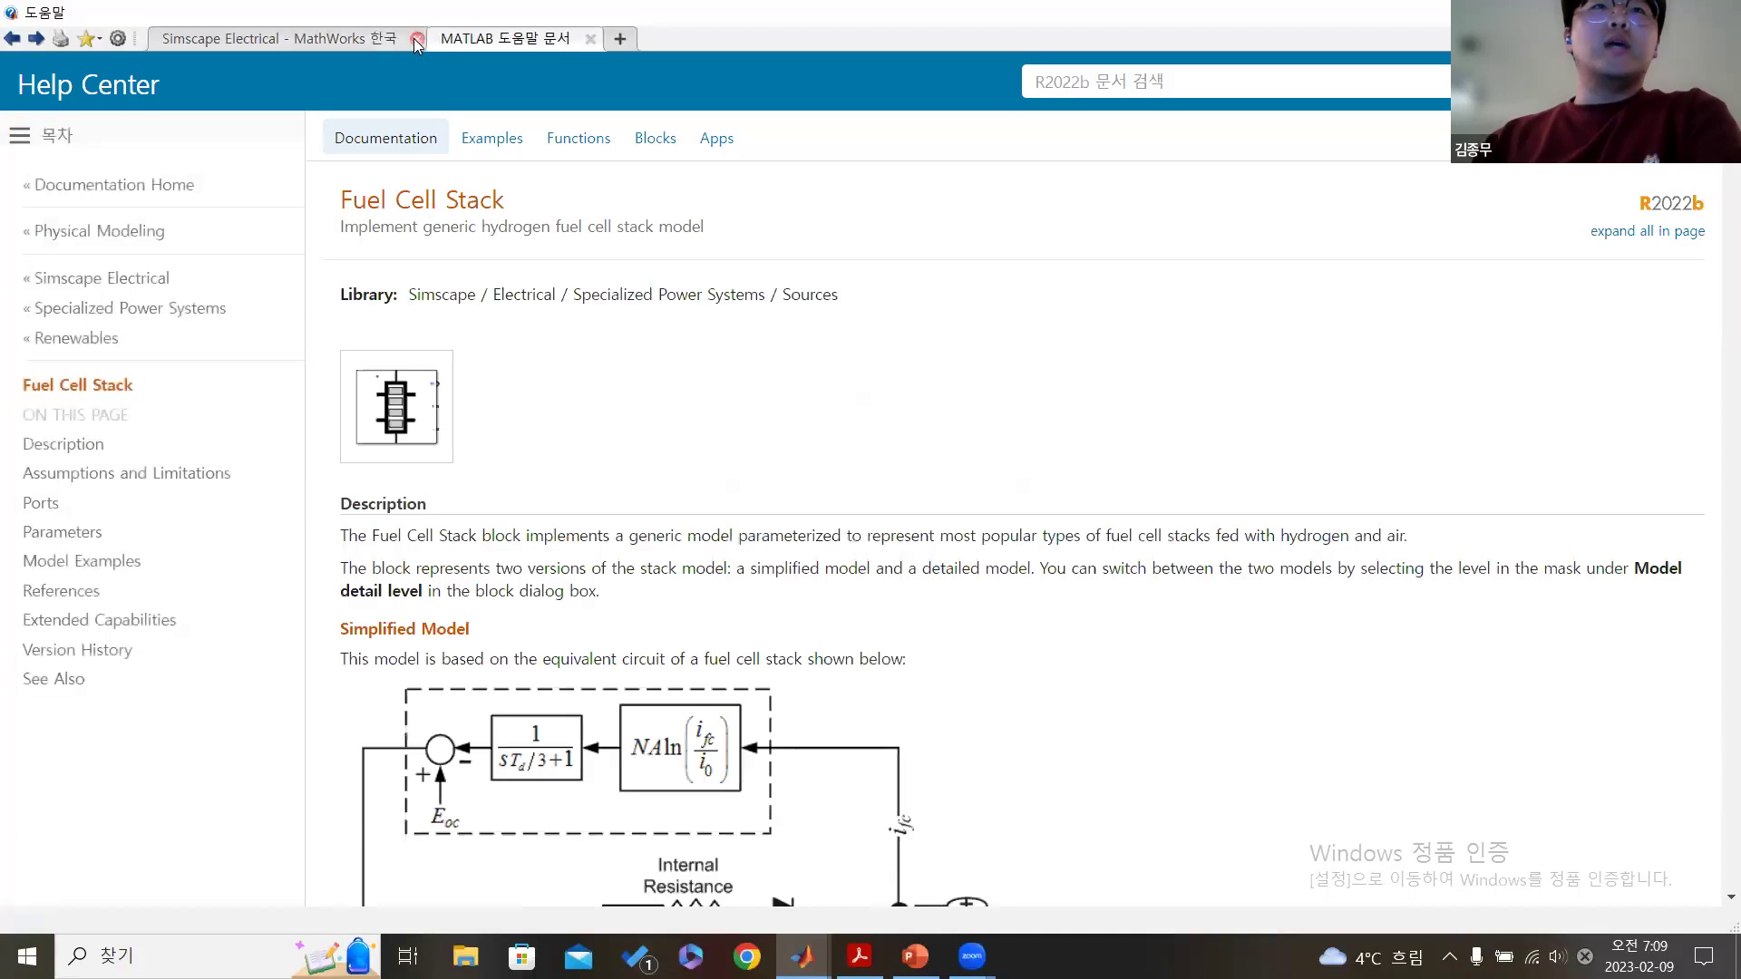
pyautogui.click(414, 38)
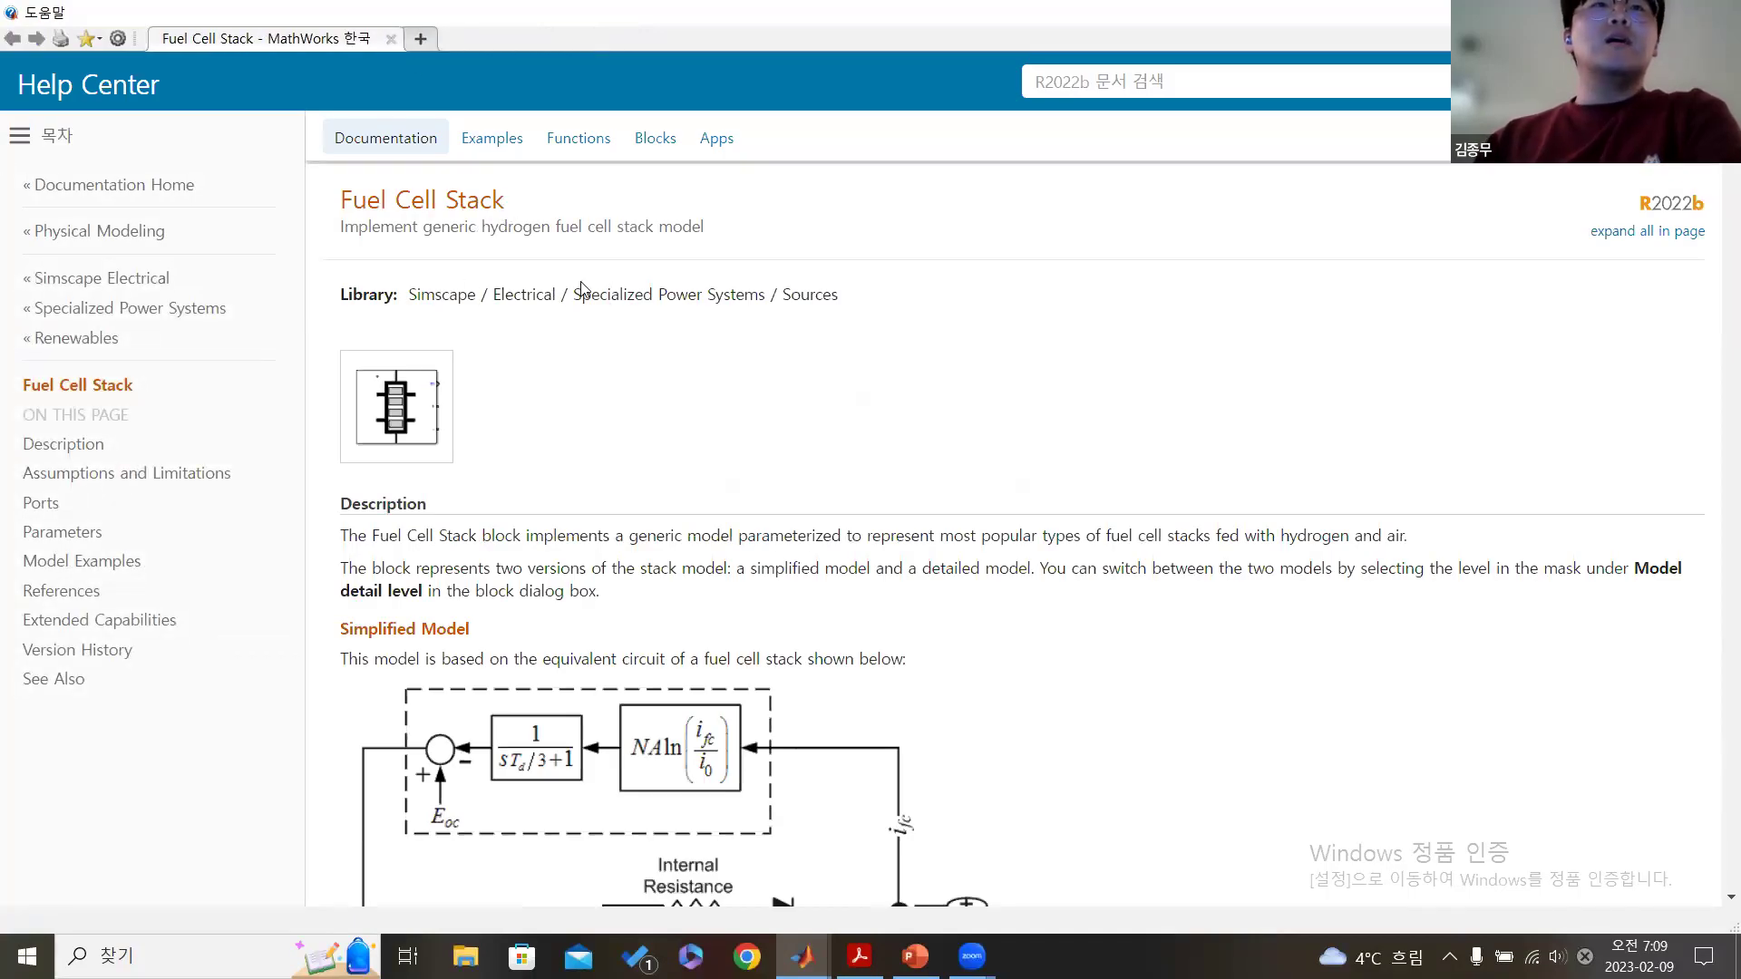
# - Read the Fuel Cell Stack description and examine the Simplified Model's equivalent circuit and polarization curve
pyautogui.moveTo(432, 533); pyautogui.dragTo(478, 569)
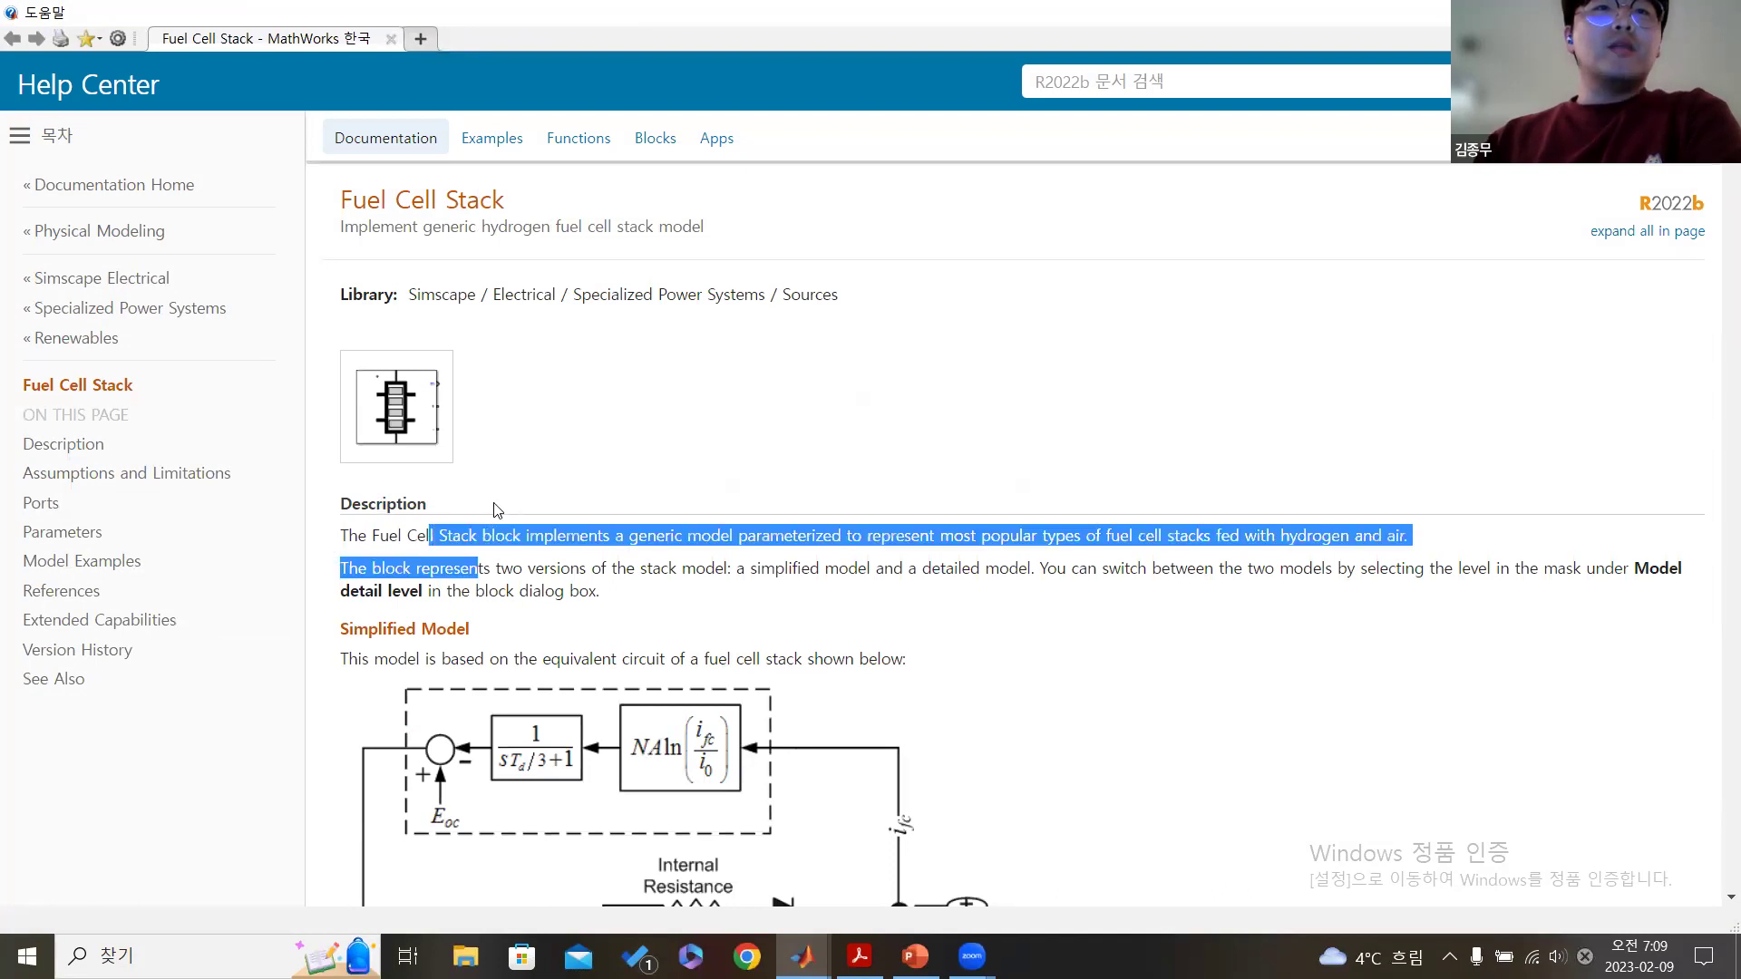
pyautogui.scroll(-3, 523, 404)
pyautogui.moveTo(470, 288); pyautogui.dragTo(802, 319)
pyautogui.click(805, 342)
pyautogui.scroll(-5, 734, 499)
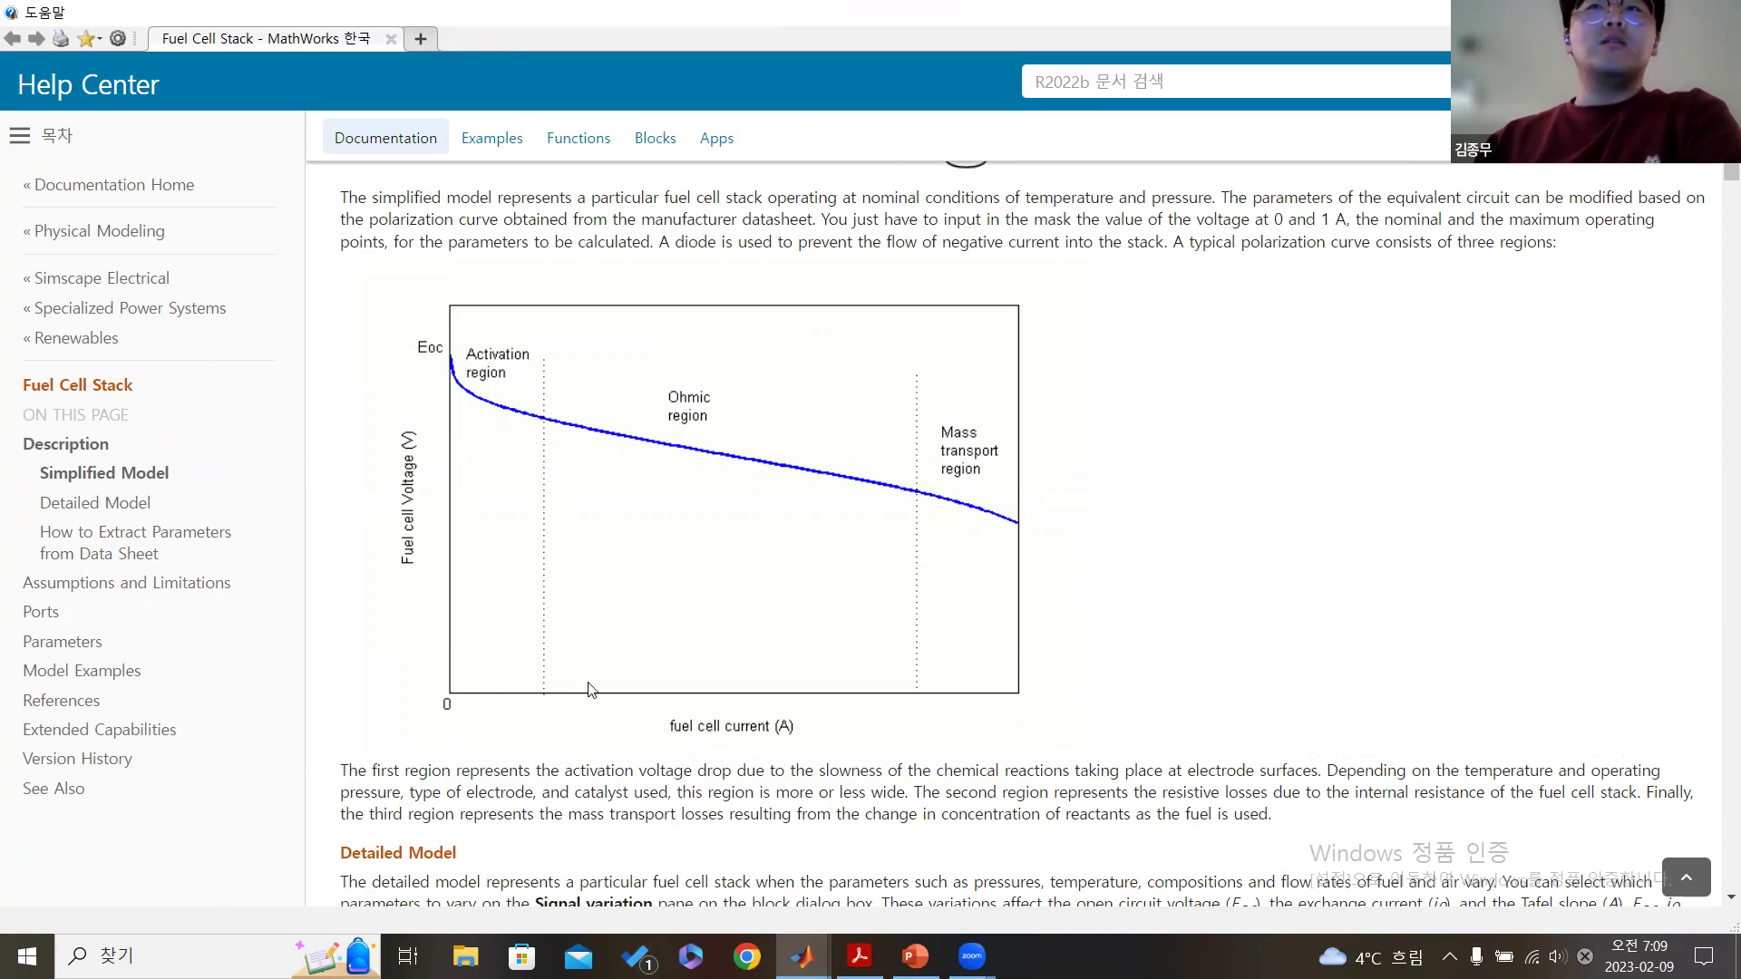
pyautogui.scroll(1, 622, 527)
pyautogui.scroll(5, 622, 528)
pyautogui.scroll(2, 622, 527)
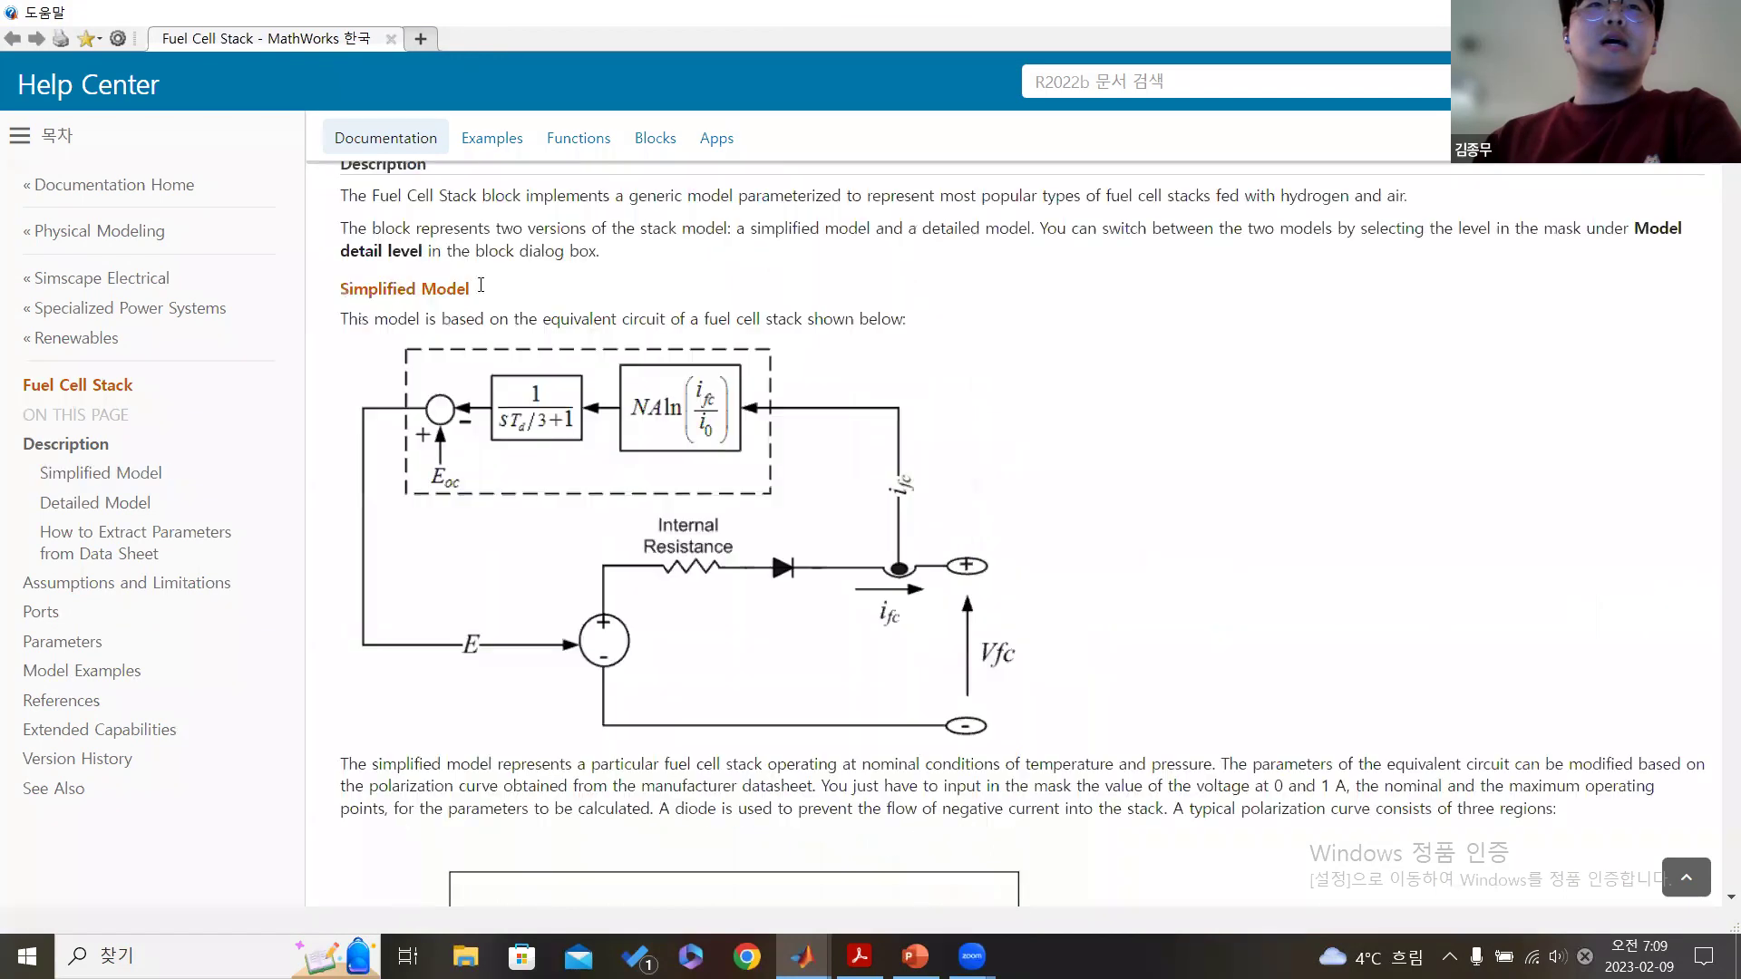
# - Examine the Detailed Model section, including its equations, variable definitions and the equivalent circuit with Blocks A, B and C
pyautogui.scroll(-4, 581, 473)
pyautogui.scroll(-8, 544, 481)
pyautogui.moveTo(341, 399); pyautogui.dragTo(456, 404)
pyautogui.click(478, 406)
pyautogui.click(343, 399)
pyautogui.click(490, 418)
pyautogui.scroll(-2, 517, 449)
pyautogui.scroll(2, 544, 448)
pyautogui.scroll(-6, 564, 452)
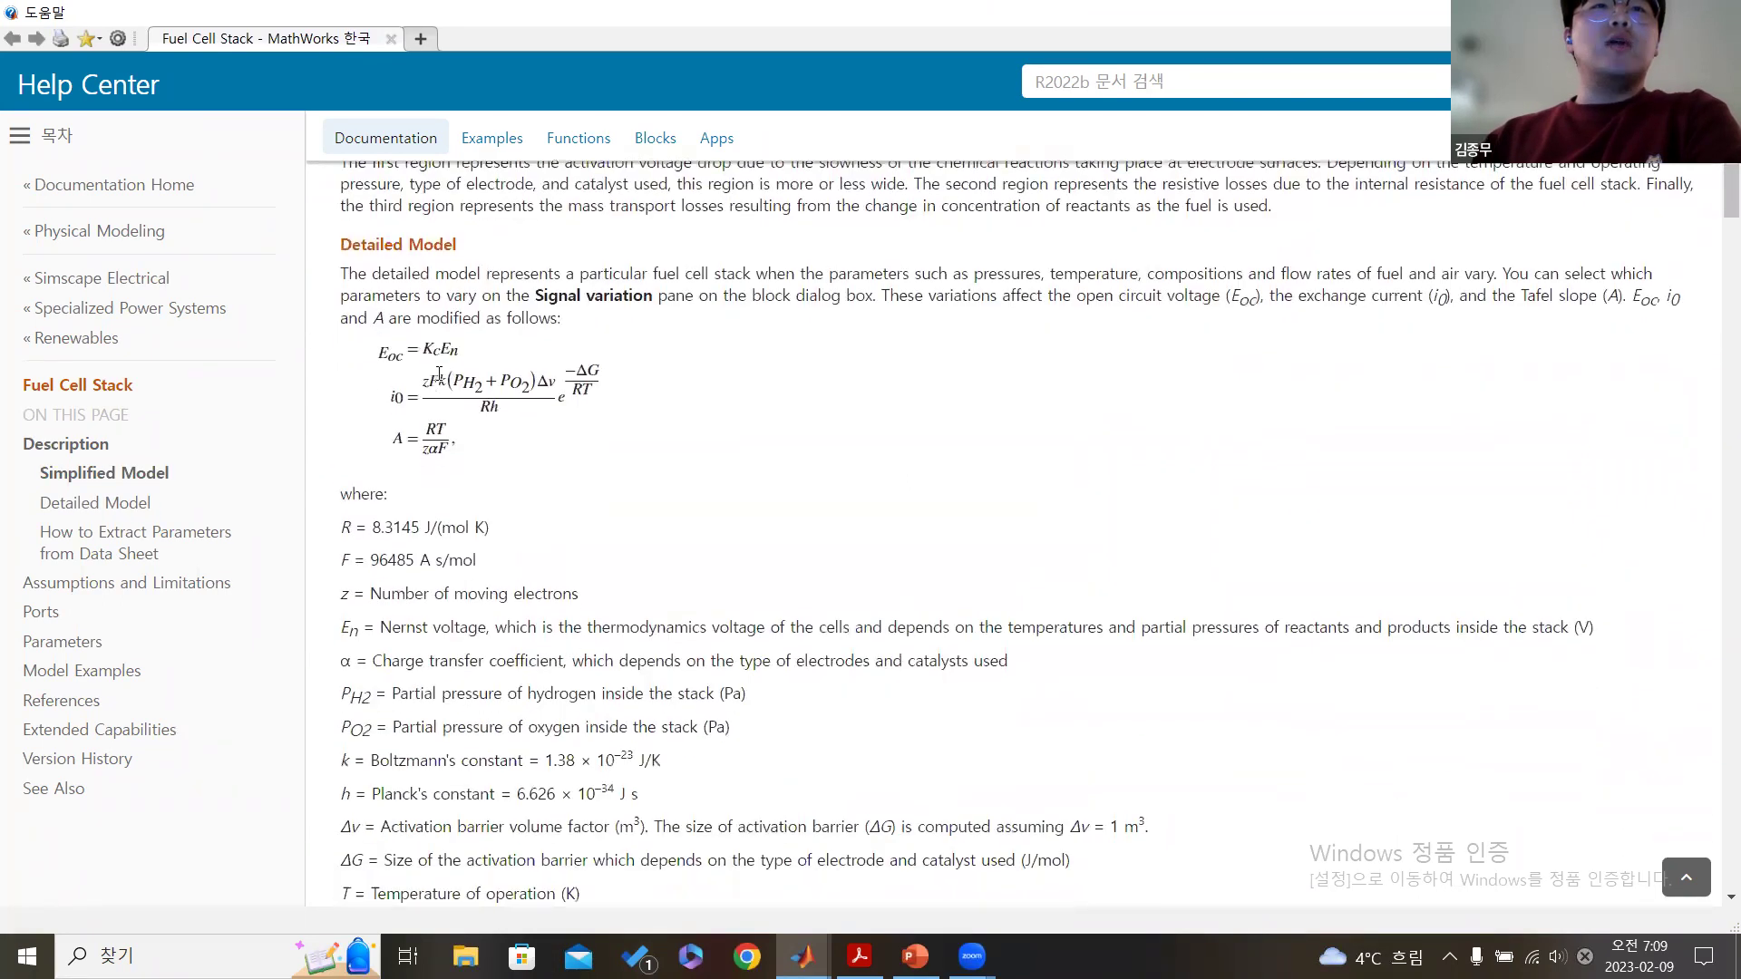
pyautogui.scroll(6, 505, 293)
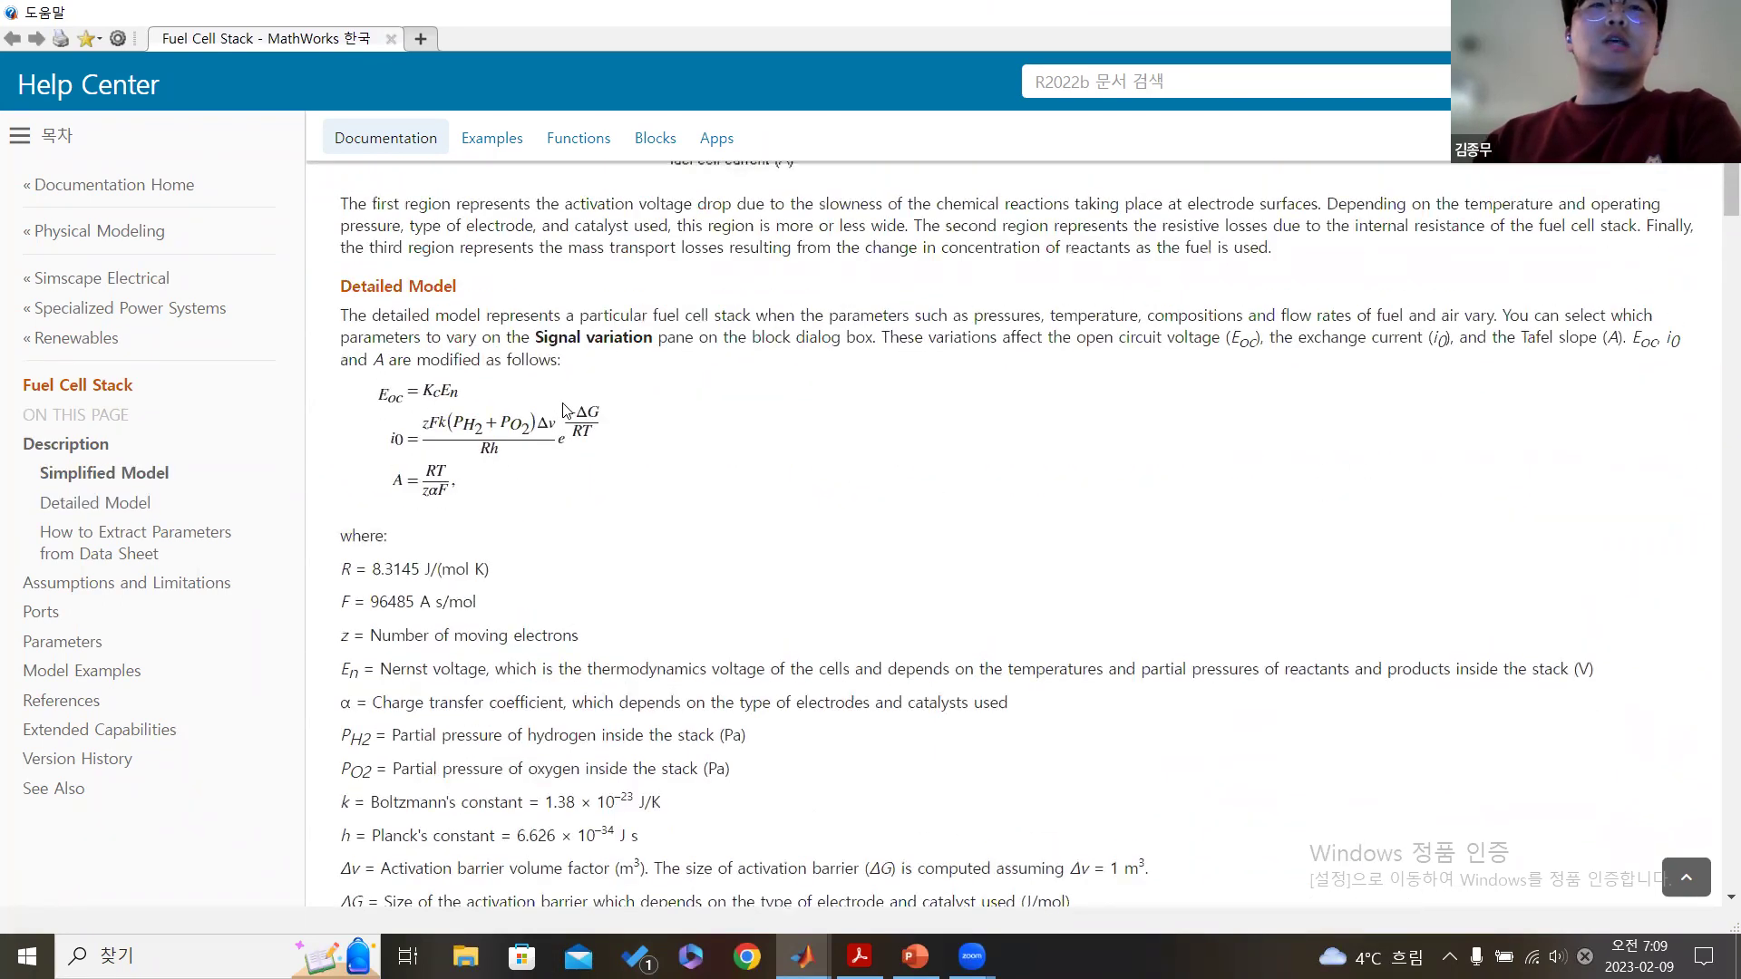
pyautogui.scroll(-3, 559, 399)
pyautogui.scroll(3, 557, 544)
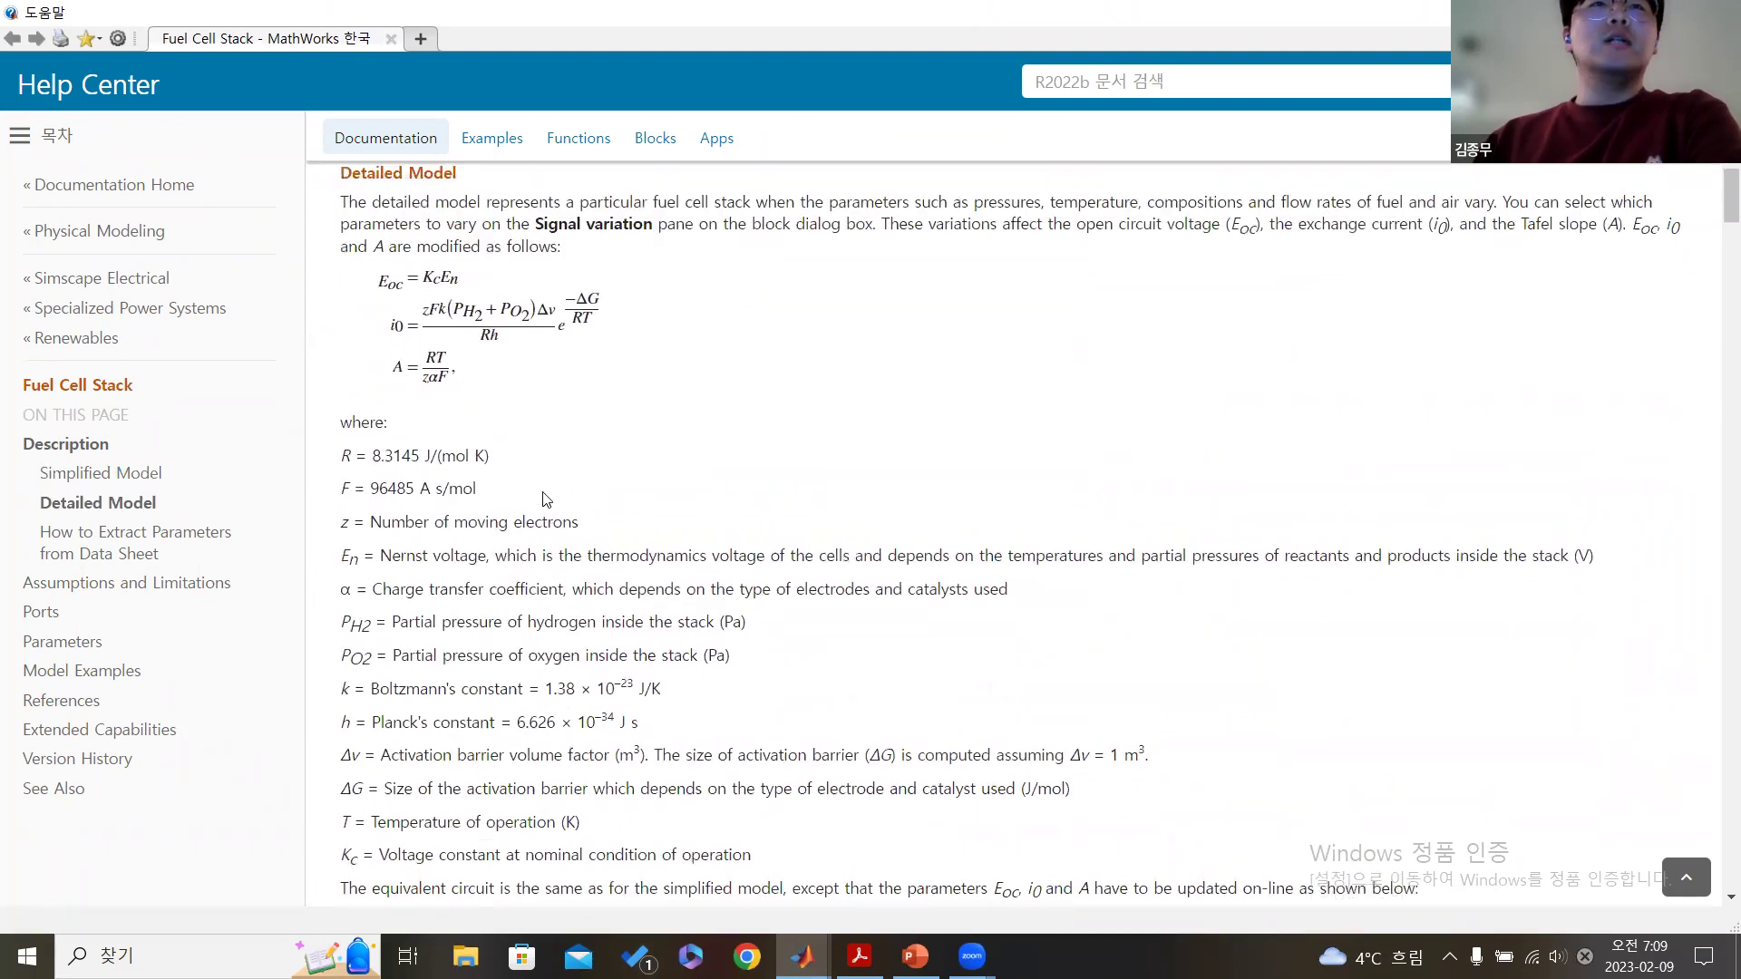
pyautogui.scroll(-7, 589, 489)
pyautogui.scroll(-1, 653, 436)
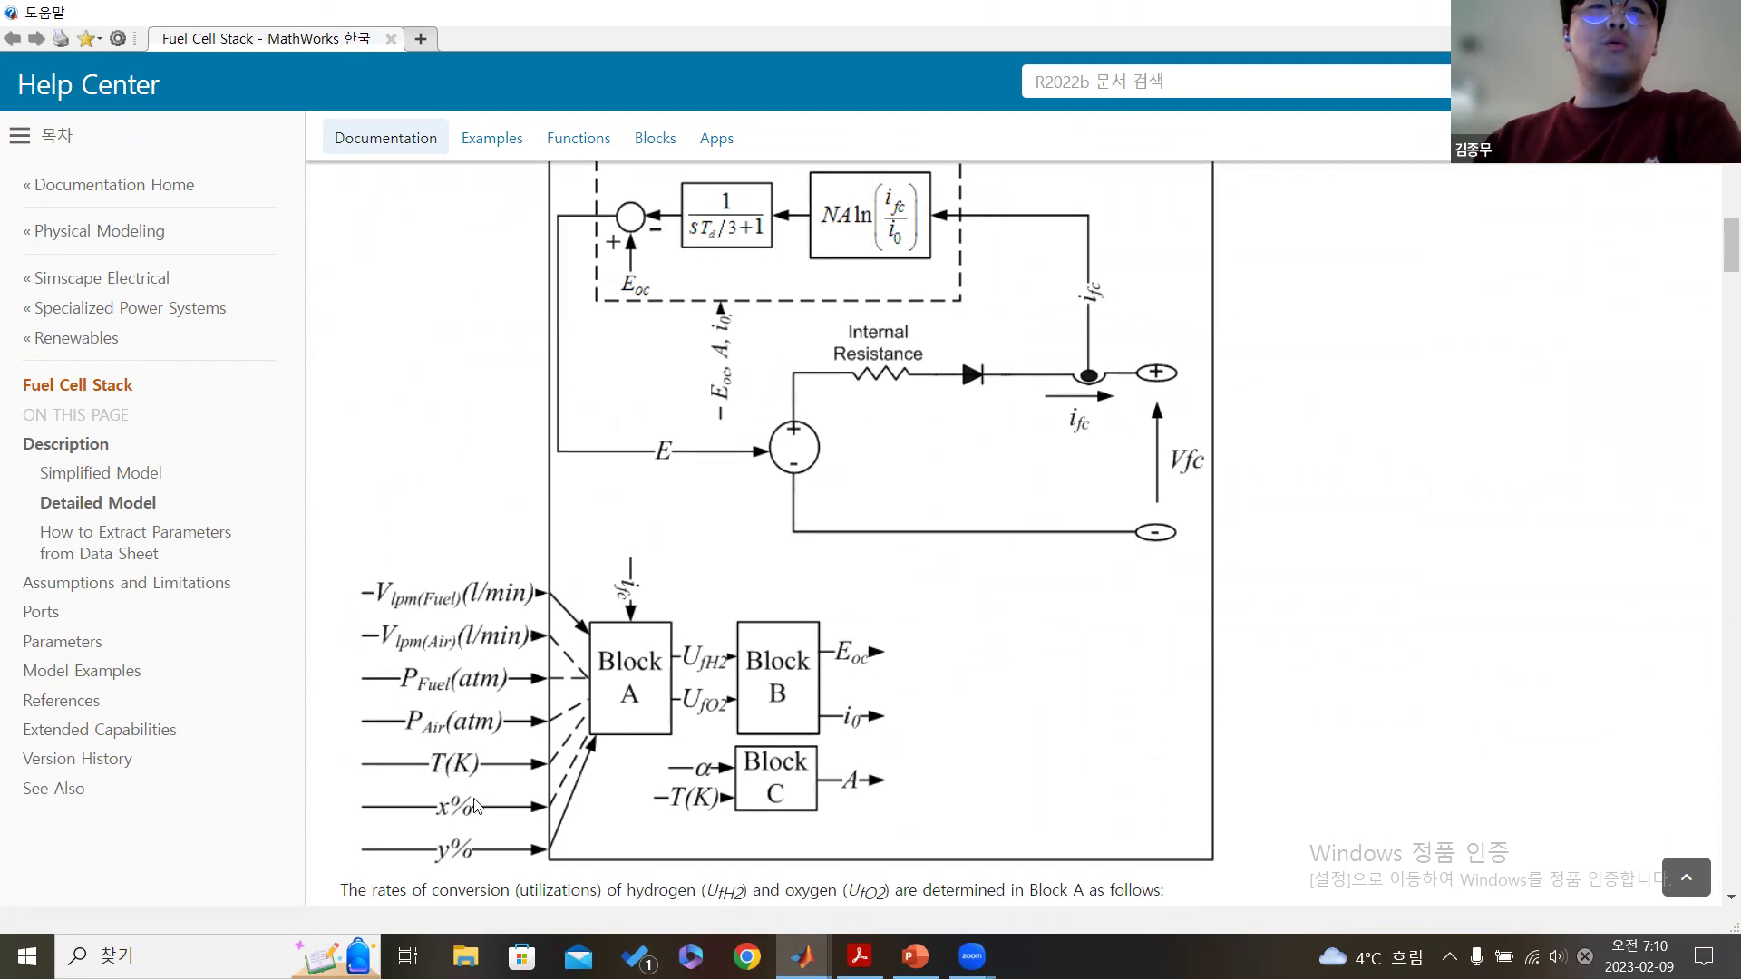
# - Examine the inputs and outputs of Blocks A, B and C in the Detailed Model's equivalent circuit
pyautogui.scroll(-2, 476, 798)
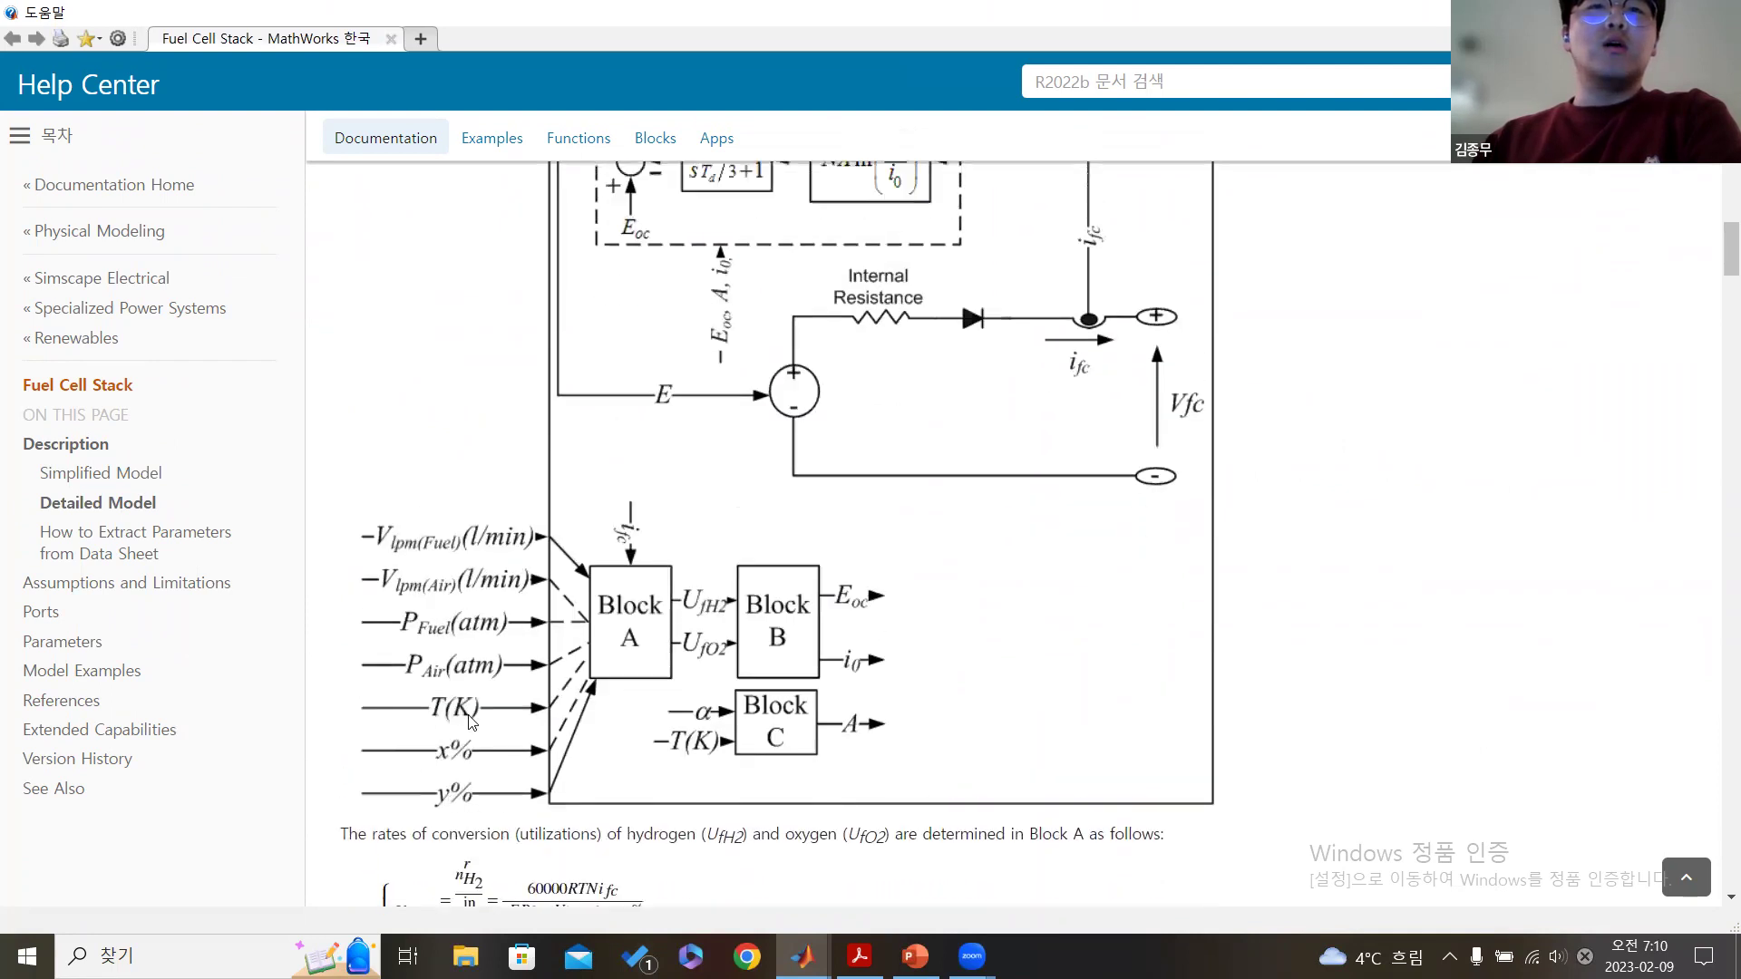
pyautogui.scroll(2, 472, 720)
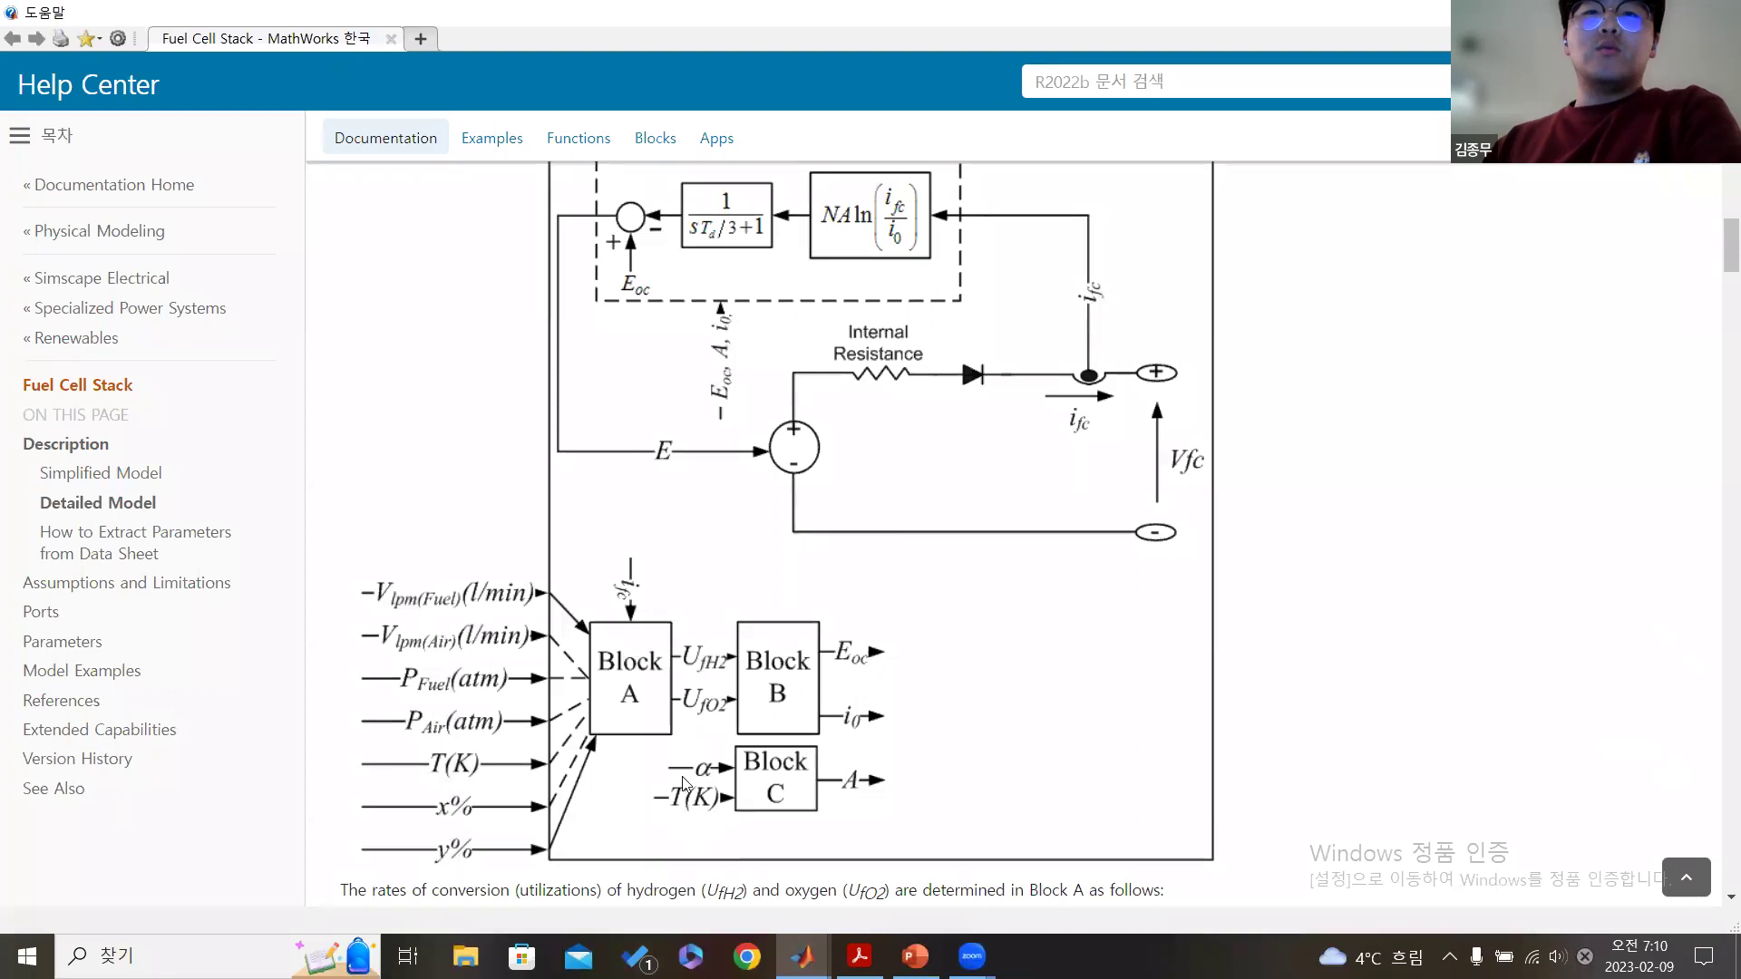
pyautogui.scroll(1, 878, 771)
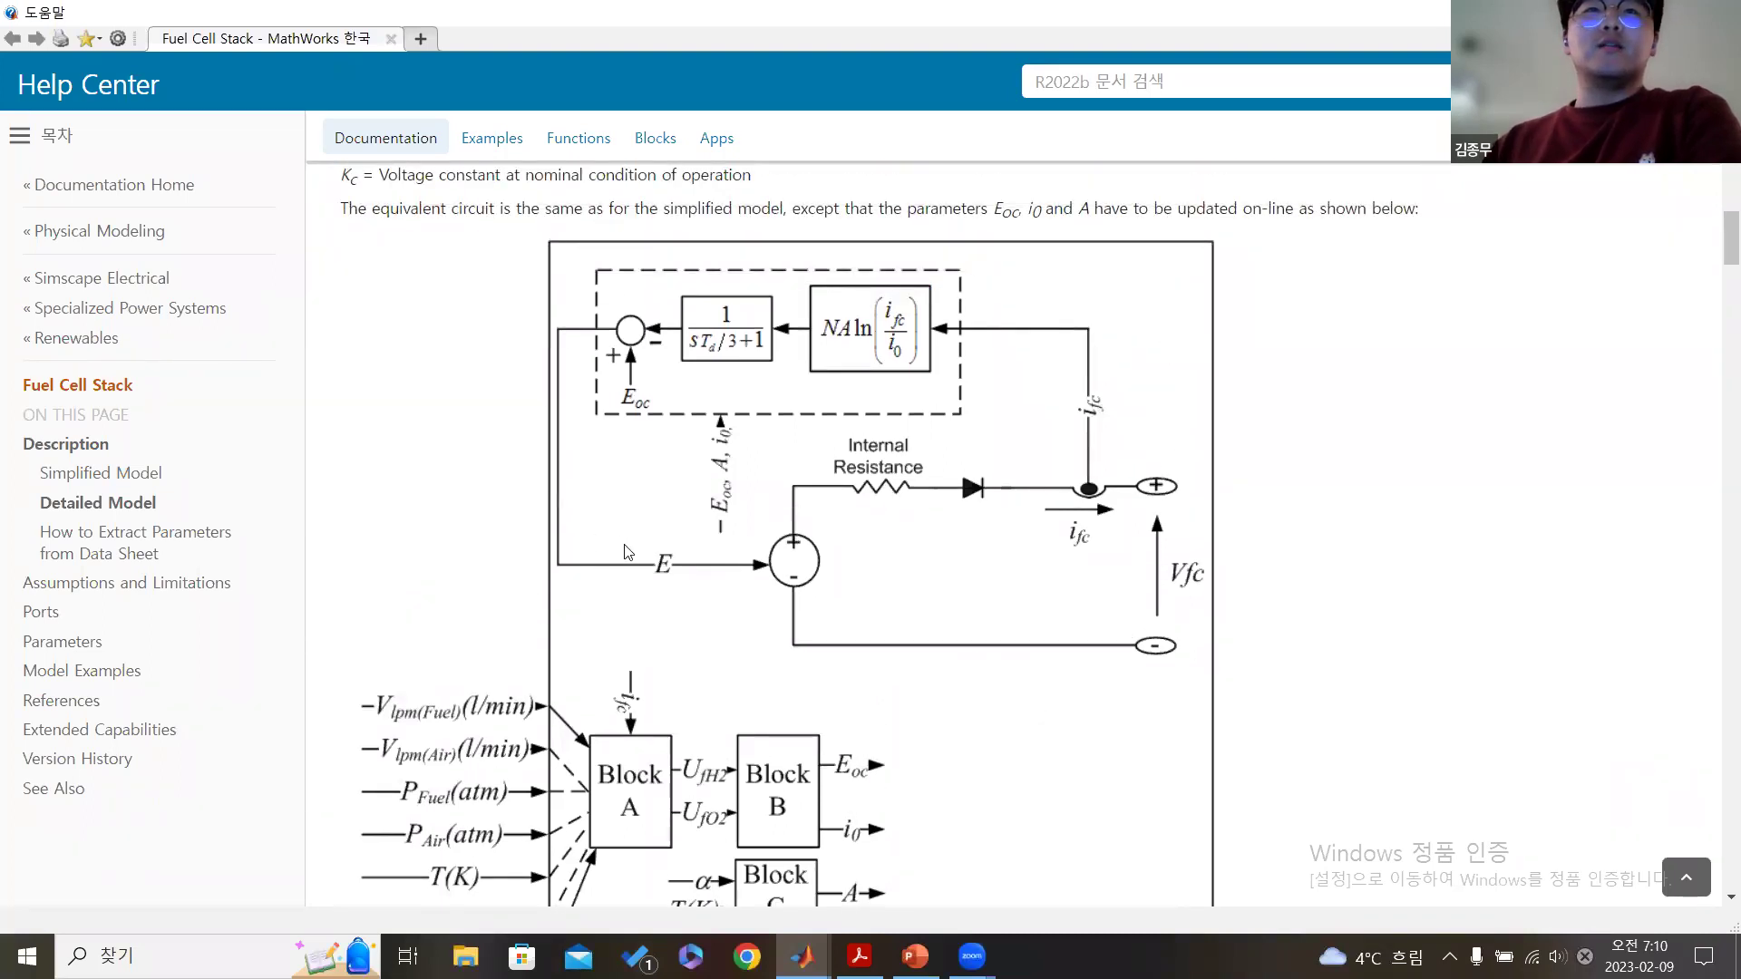
pyautogui.scroll(-1, 632, 549)
pyautogui.scroll(2, 637, 531)
pyautogui.scroll(-4, 589, 513)
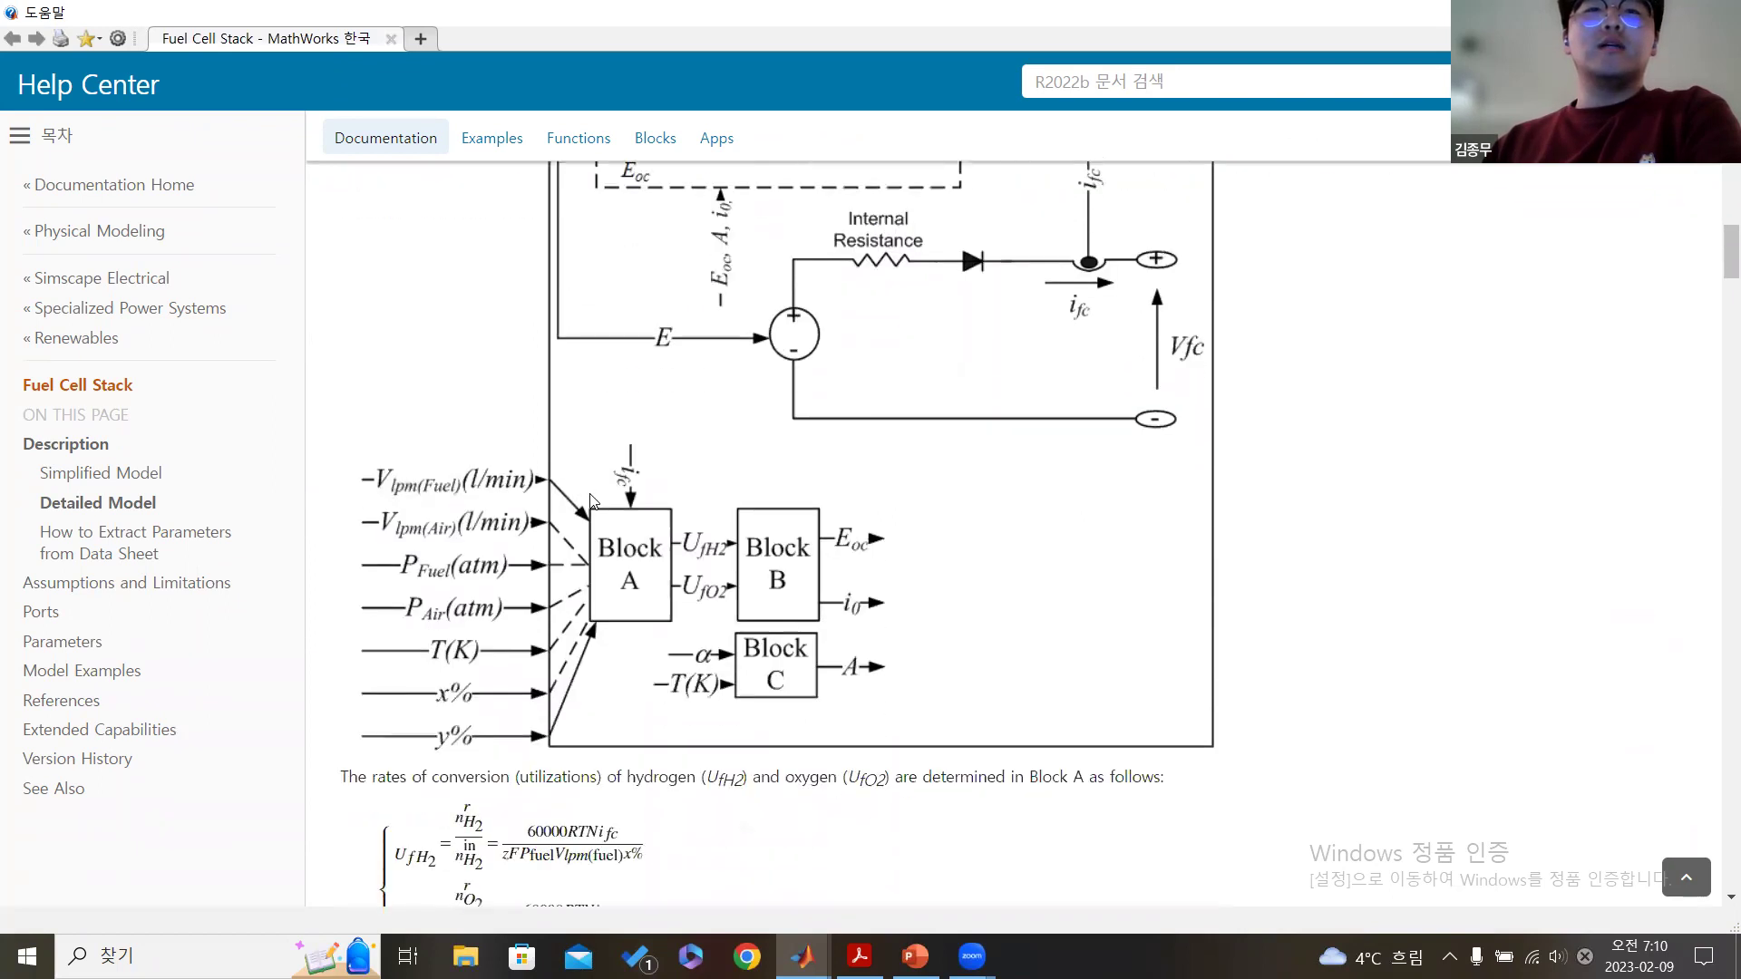
# - Read through the Detailed Model equations and the How to Extract Parameters from Data Sheet section, including the deduced parameters and number-of-cells formula
pyautogui.scroll(-6, 620, 514)
pyautogui.scroll(-1, 571, 481)
pyautogui.scroll(-3, 847, 408)
pyautogui.scroll(1, 878, 253)
pyautogui.scroll(-5, 884, 390)
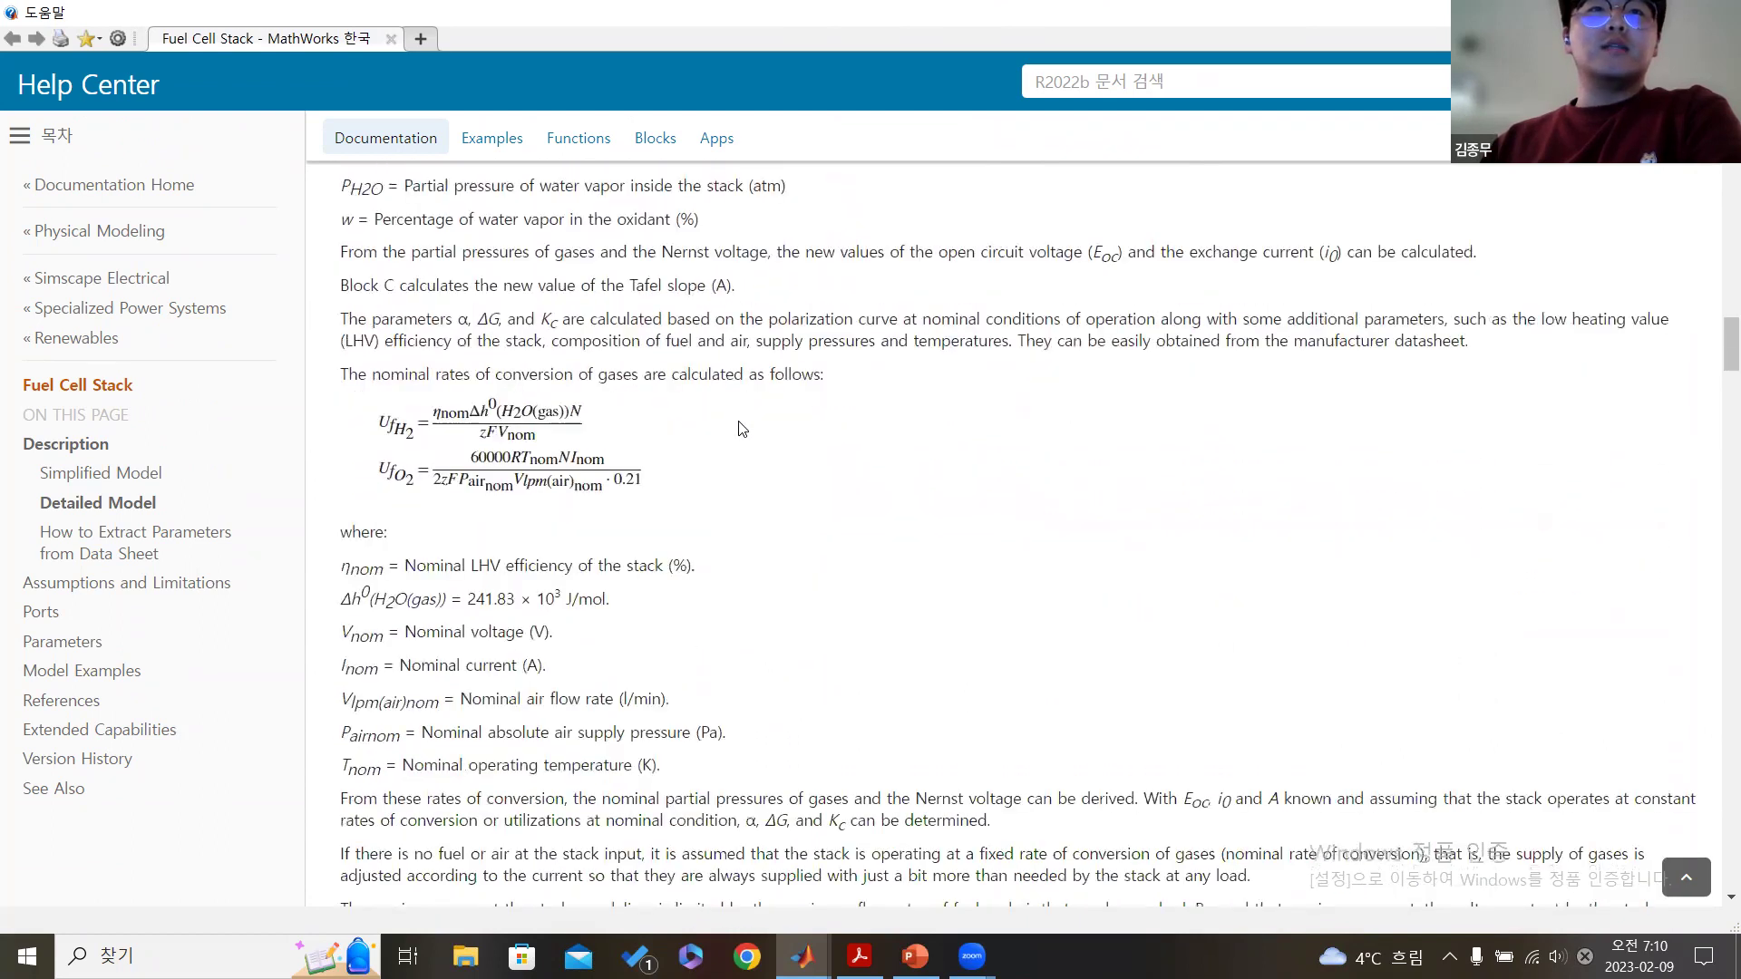
pyautogui.scroll(-14, 649, 441)
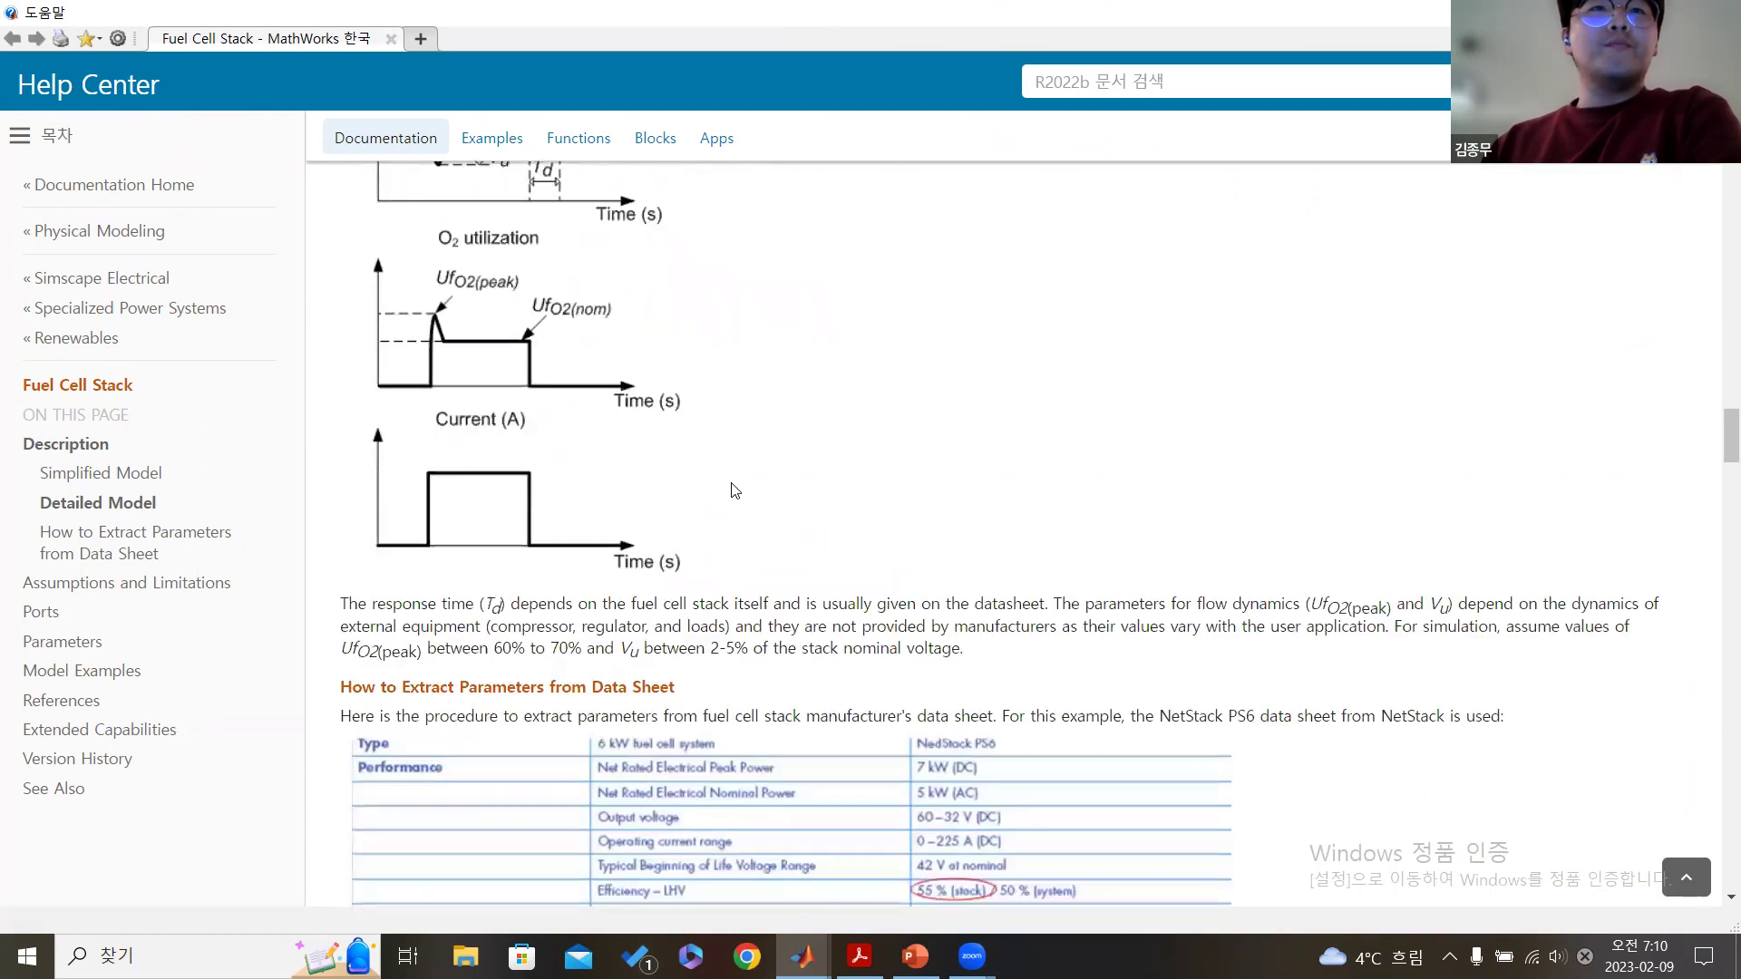
pyautogui.scroll(-6, 740, 500)
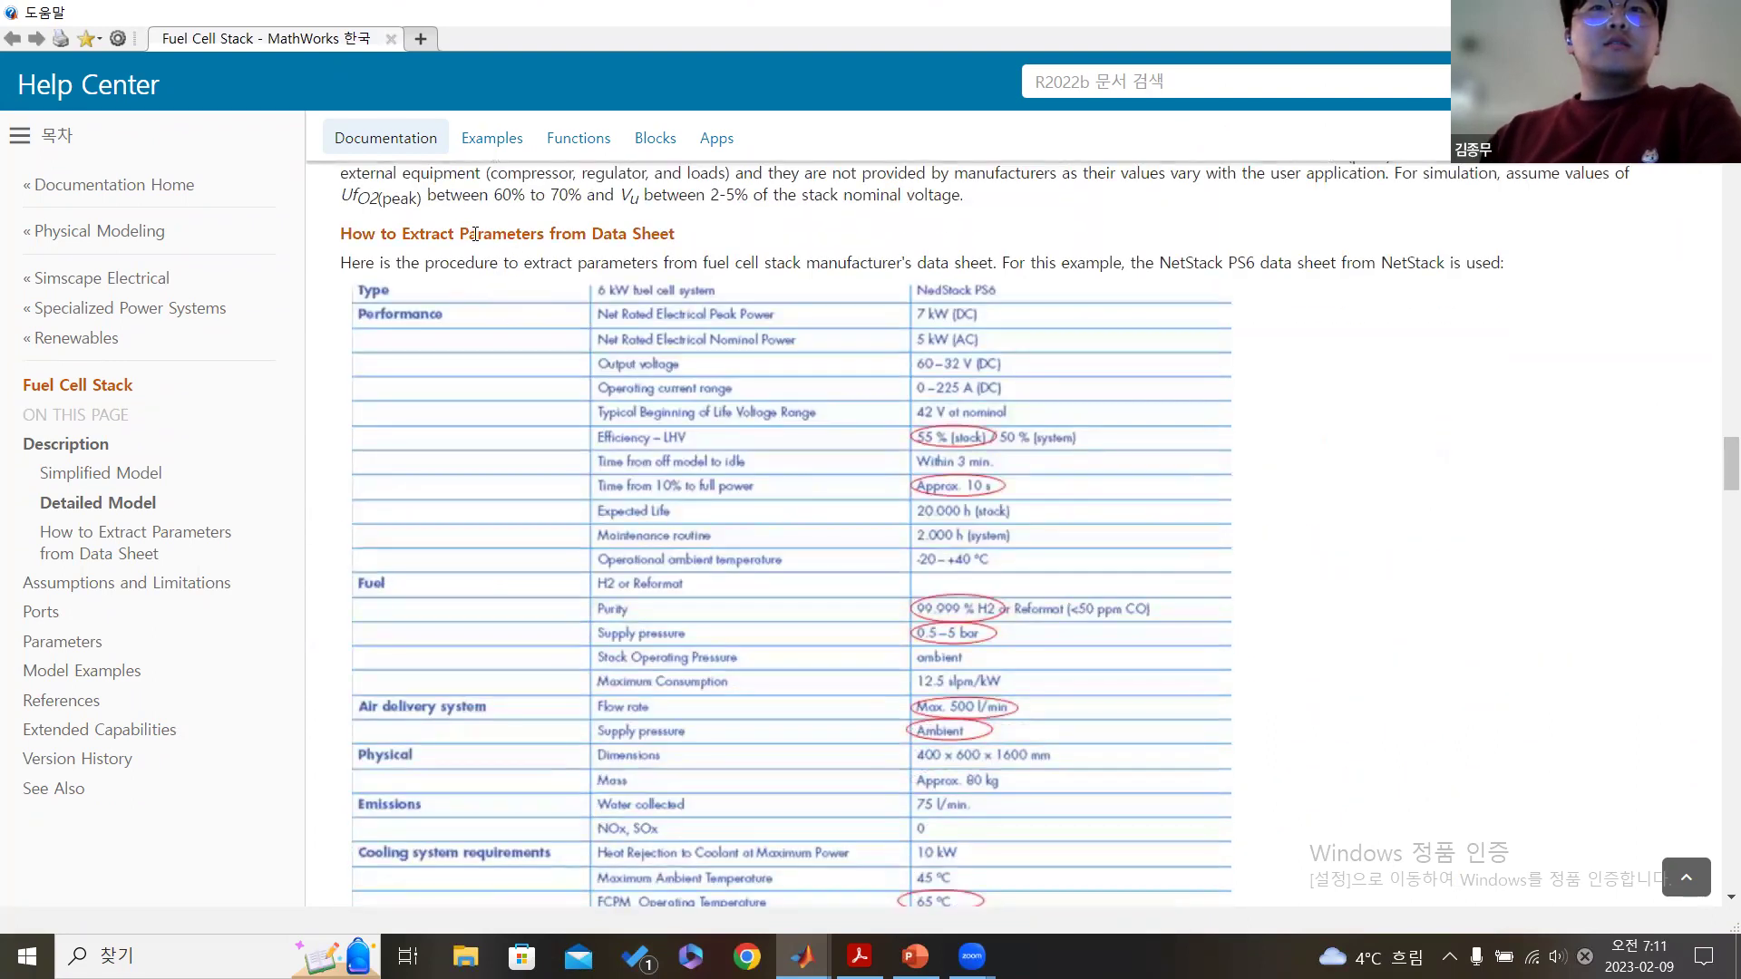
pyautogui.scroll(-12, 474, 234)
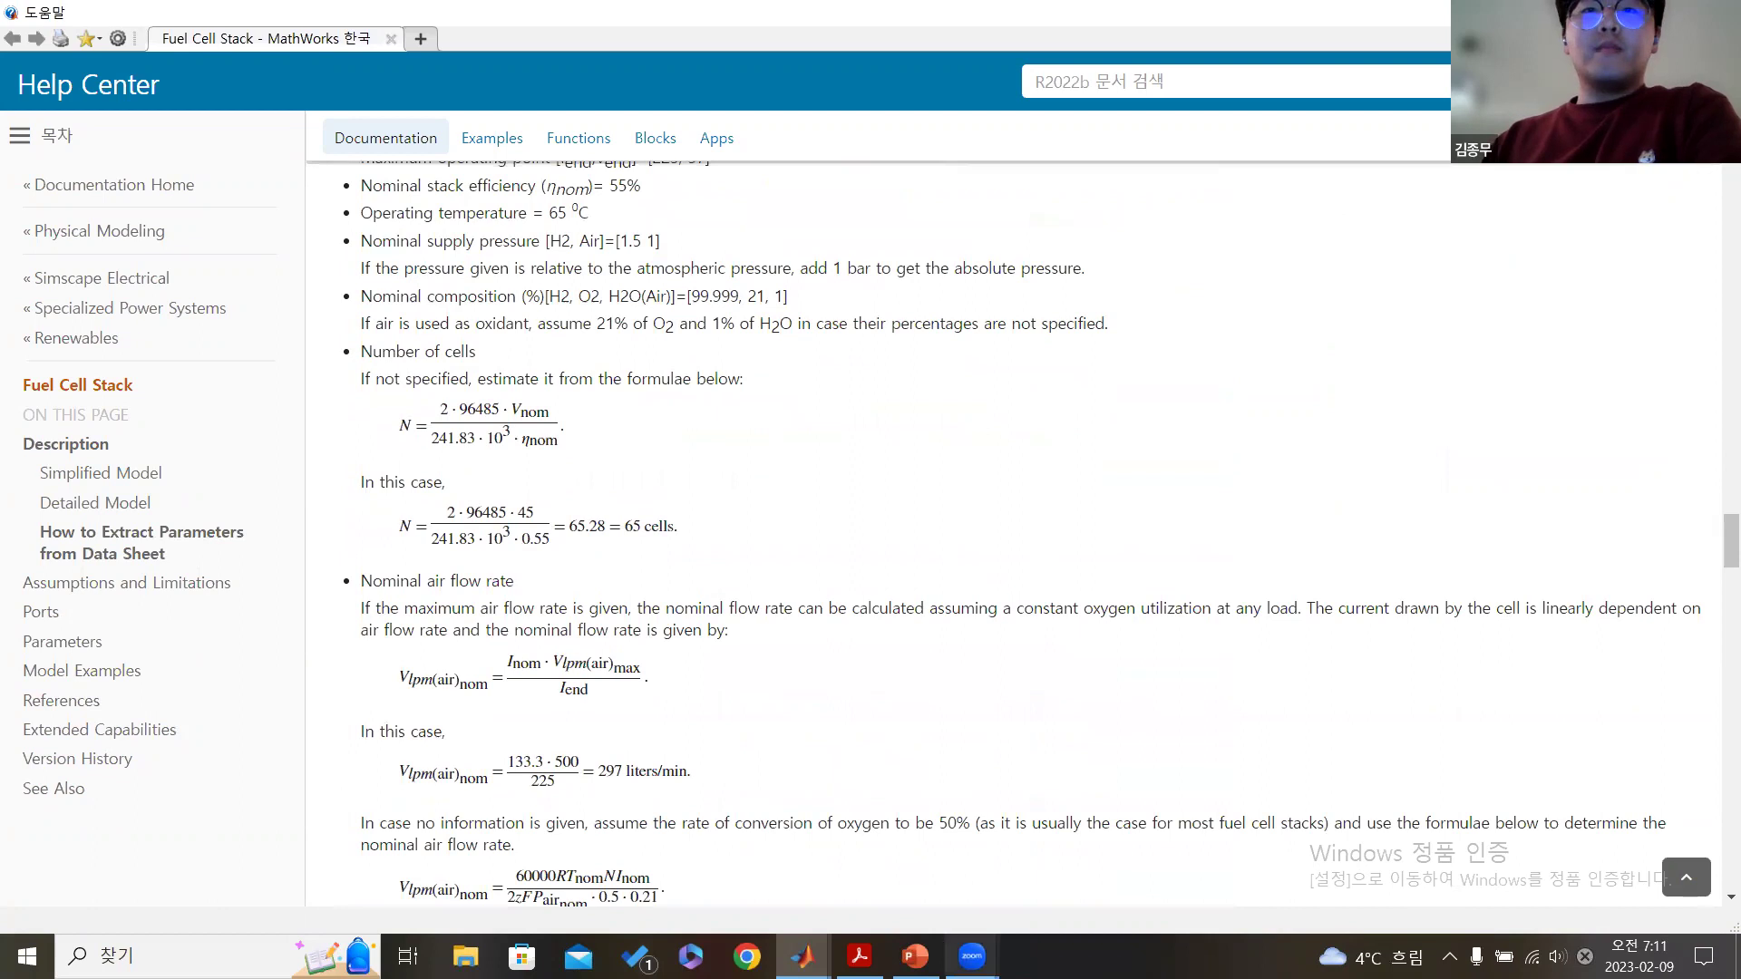
pyautogui.scroll(-5, 821, 607)
pyautogui.scroll(8, 820, 608)
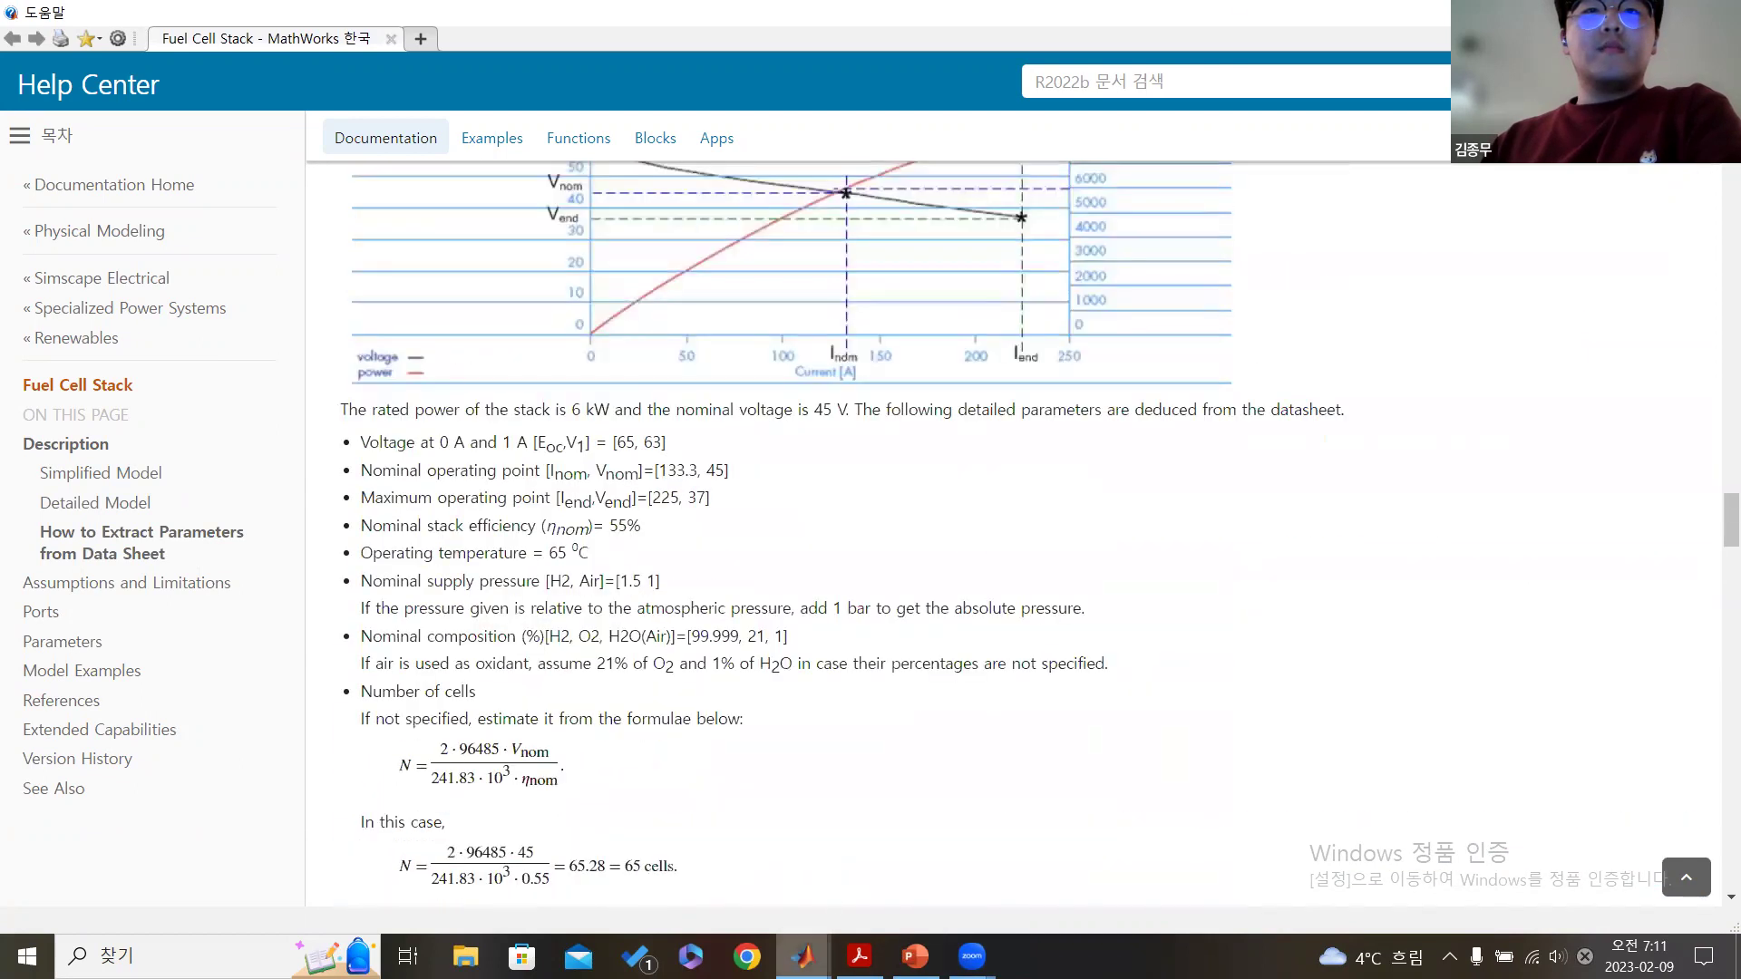
# - Switch to the DuraPEM W240 user manual in Acrobat Reader and examine Table 3.2, the operating conditions for APS-SERIES
pyautogui.hotkey('alt', 'Tab')
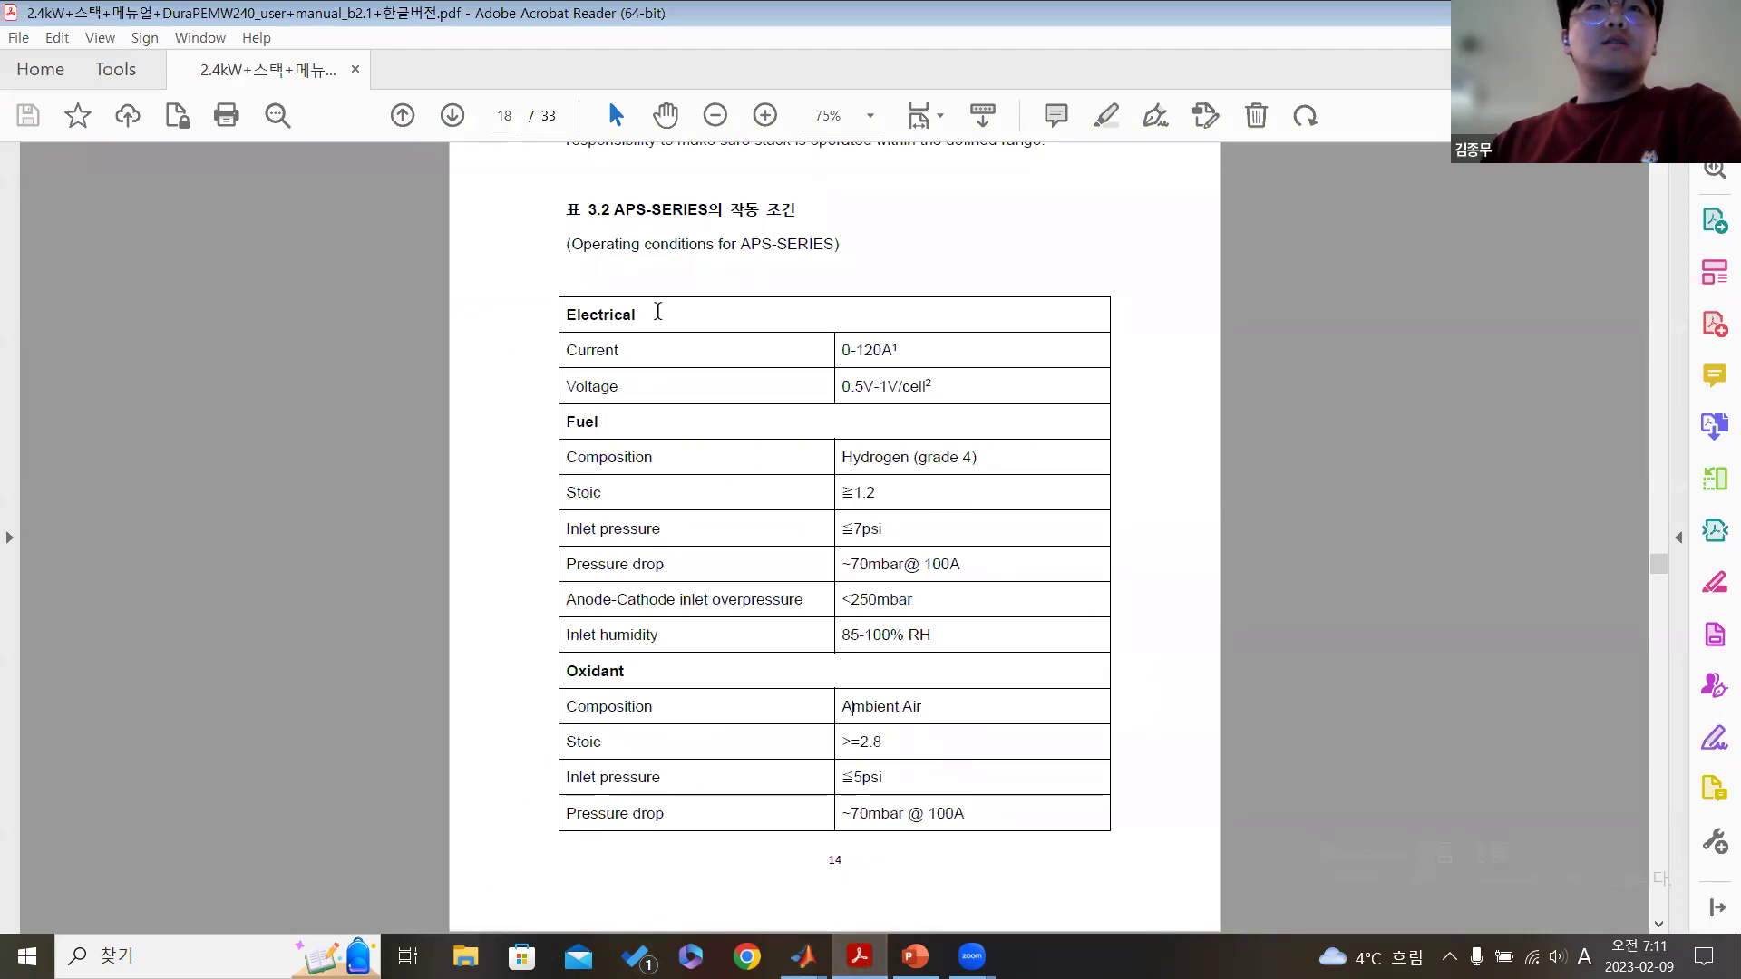
pyautogui.moveTo(586, 210); pyautogui.dragTo(761, 204)
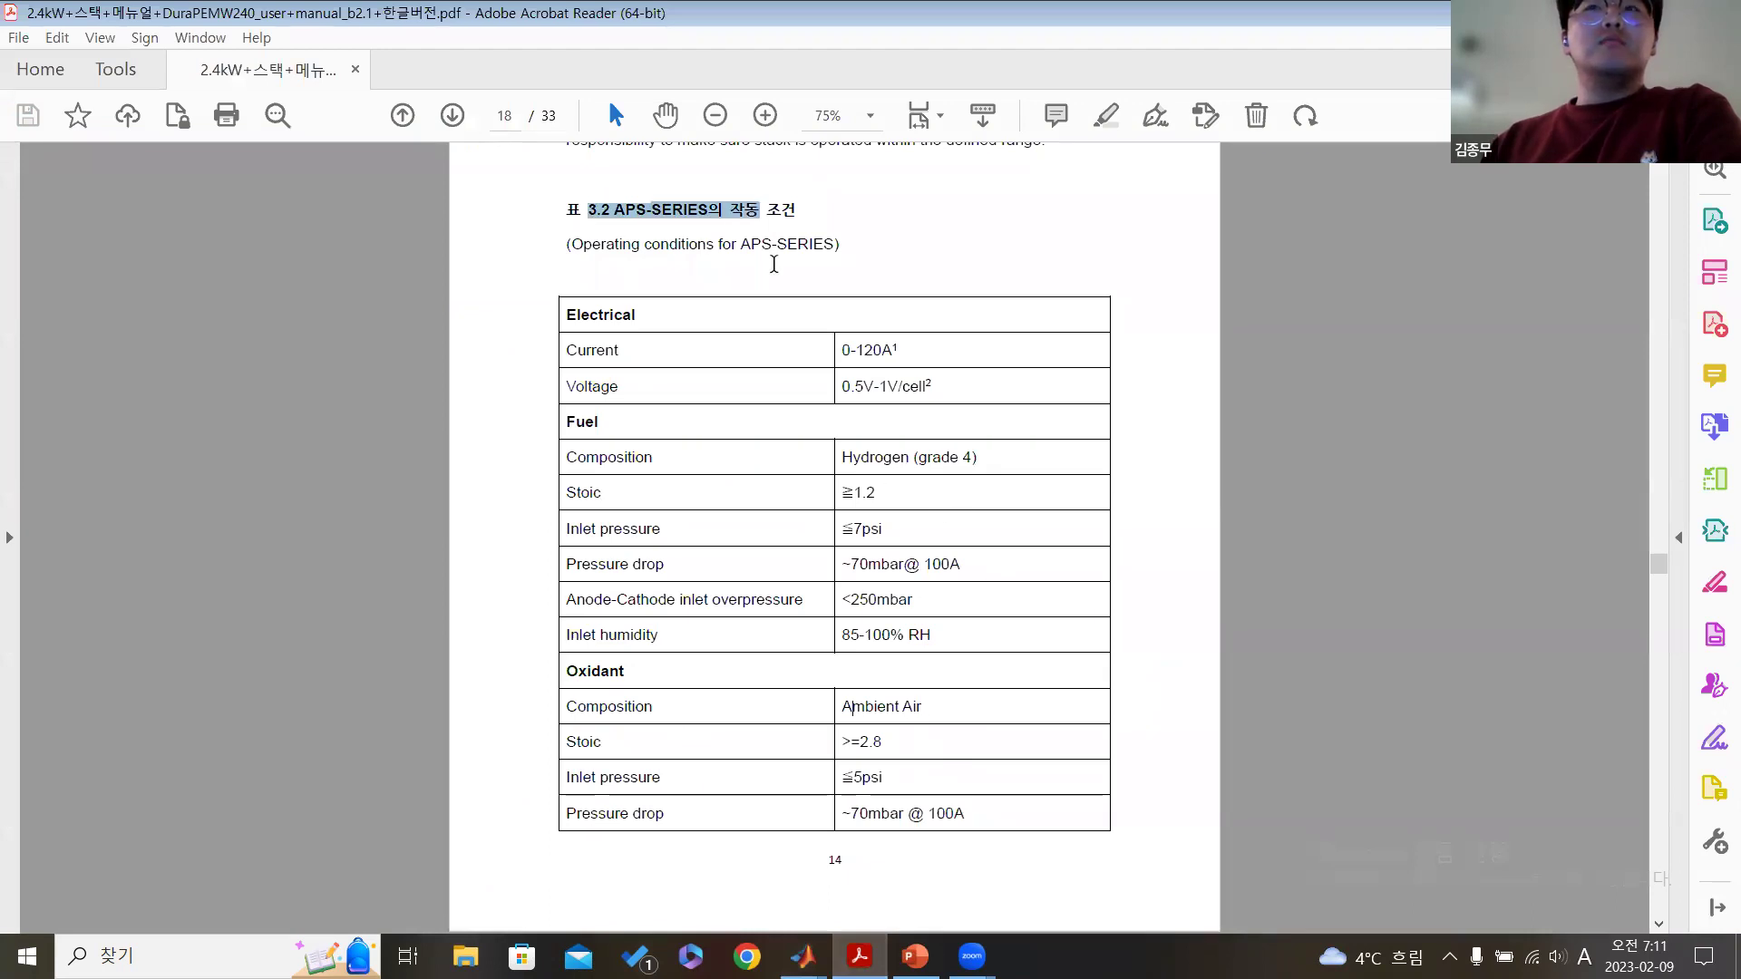
pyautogui.click(770, 256)
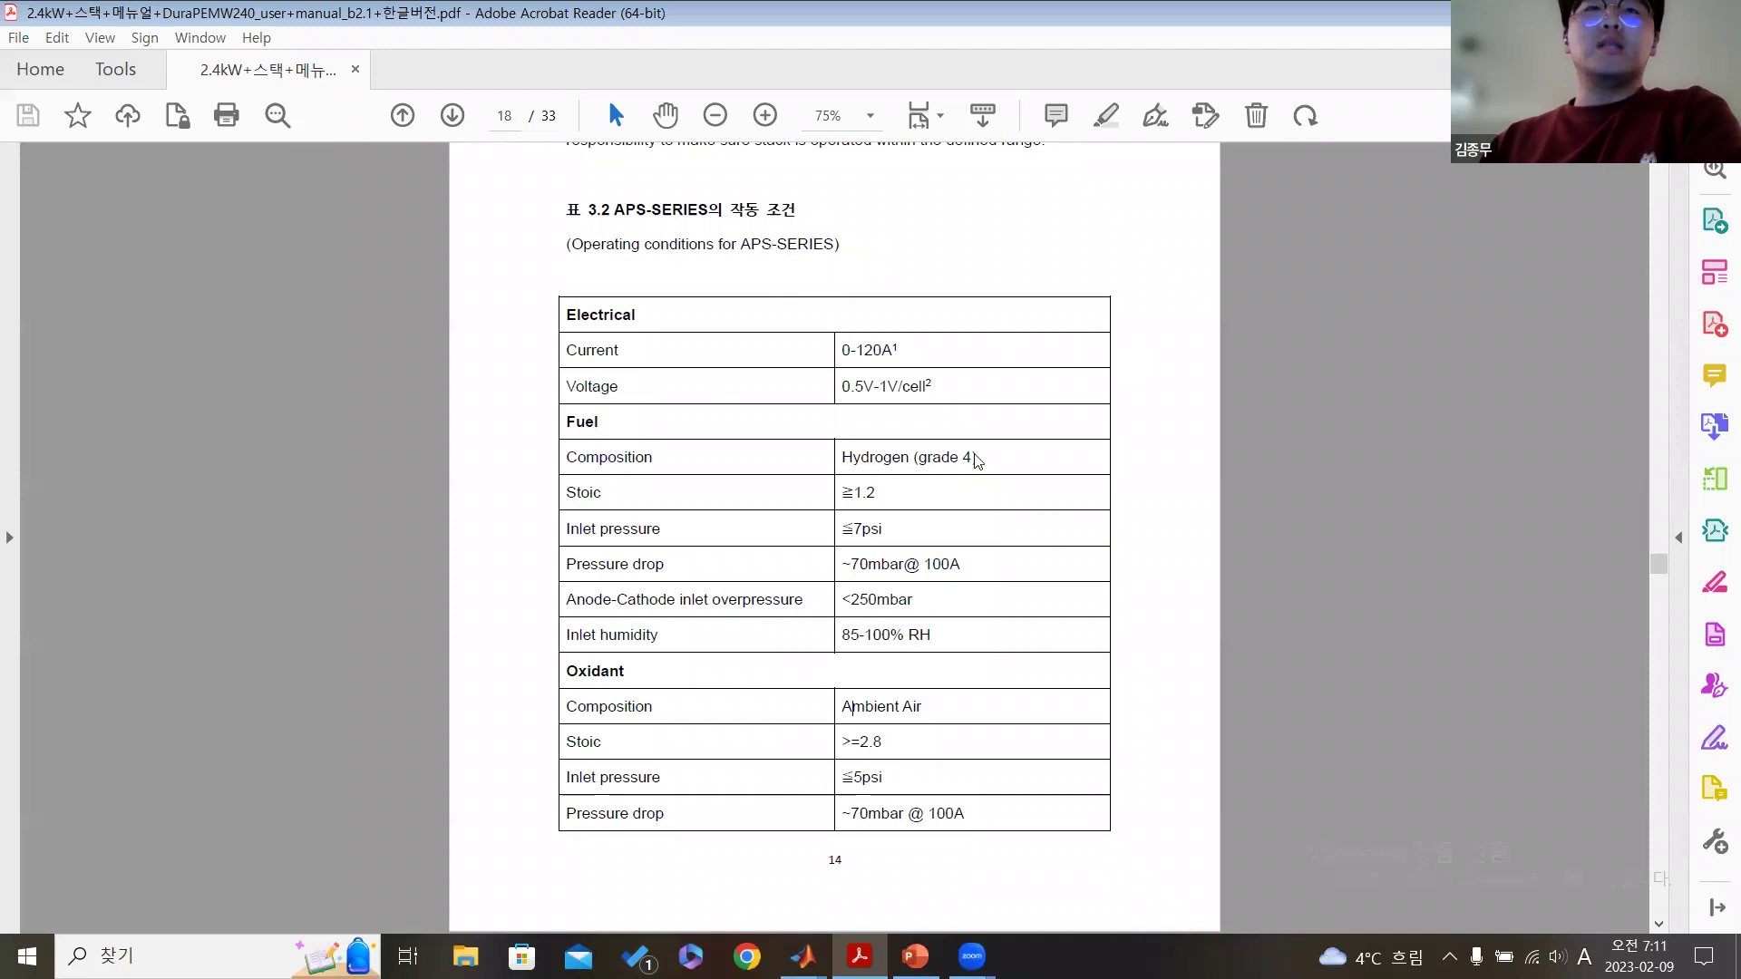
# - Switch back to the Fuel Cell Stack help page, view the simulation and datasheet curves, and return to the page's beginning
pyautogui.hotkey('alt', 'Tab')
pyautogui.scroll(-15, 1142, 725)
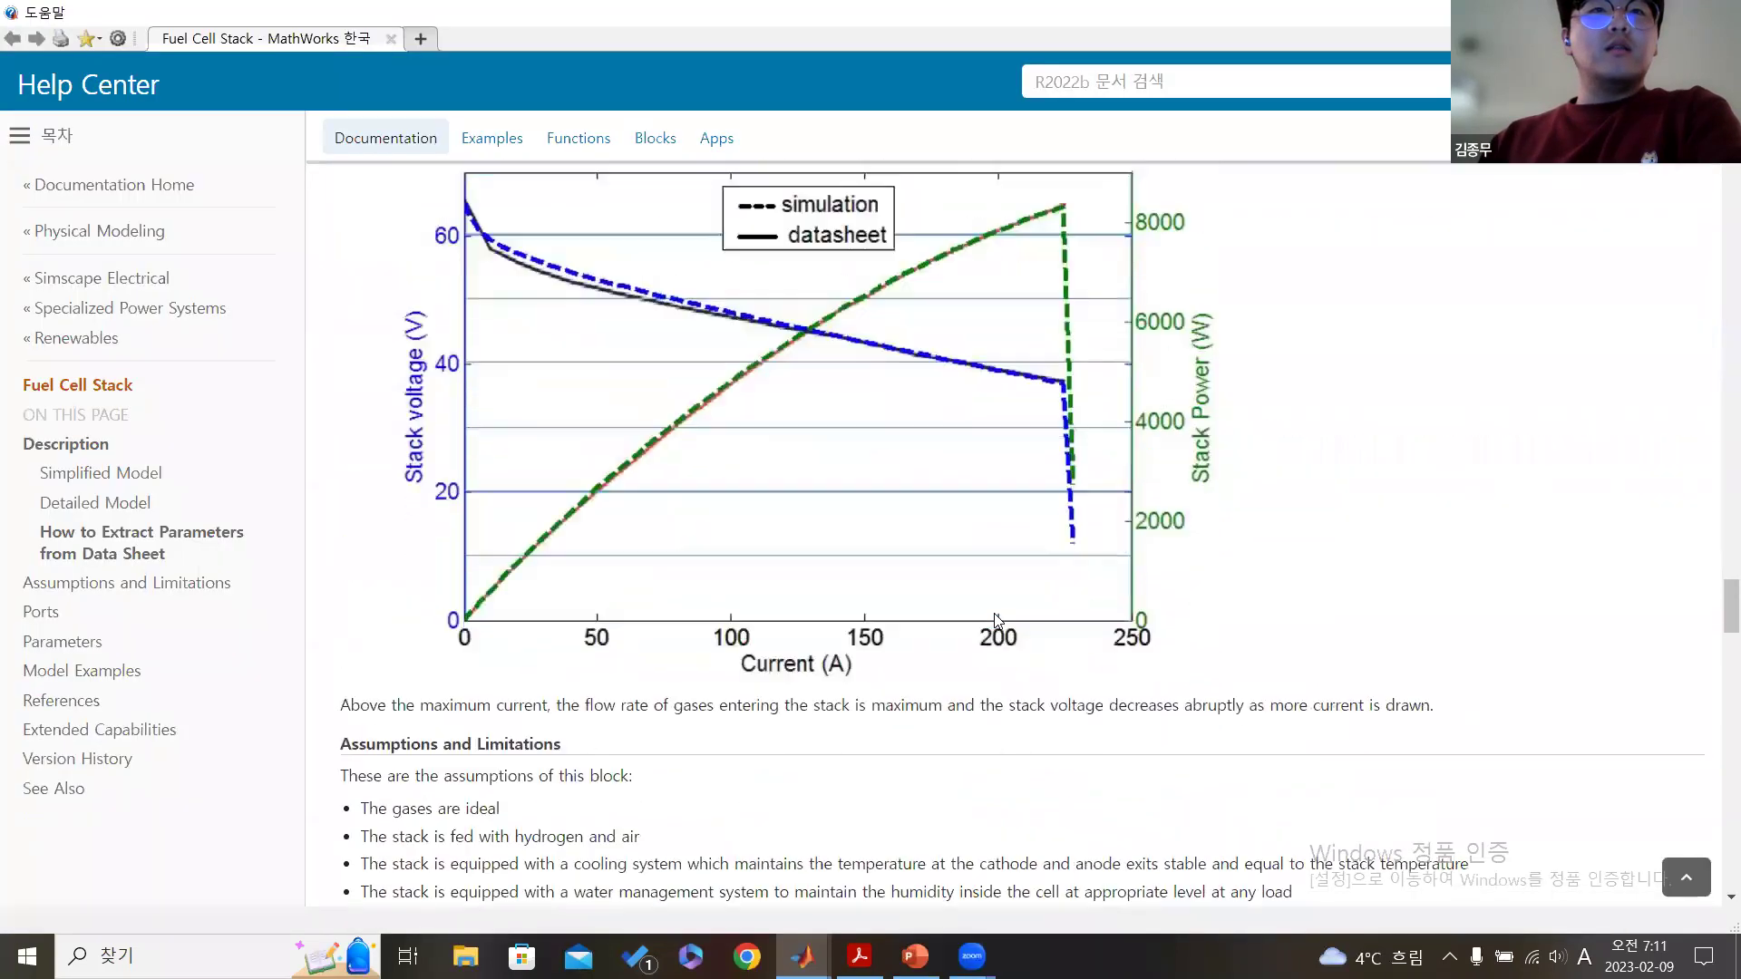
pyautogui.moveTo(1725, 711); pyautogui.dragTo(795, 494)
pyautogui.scroll(6, 795, 494)
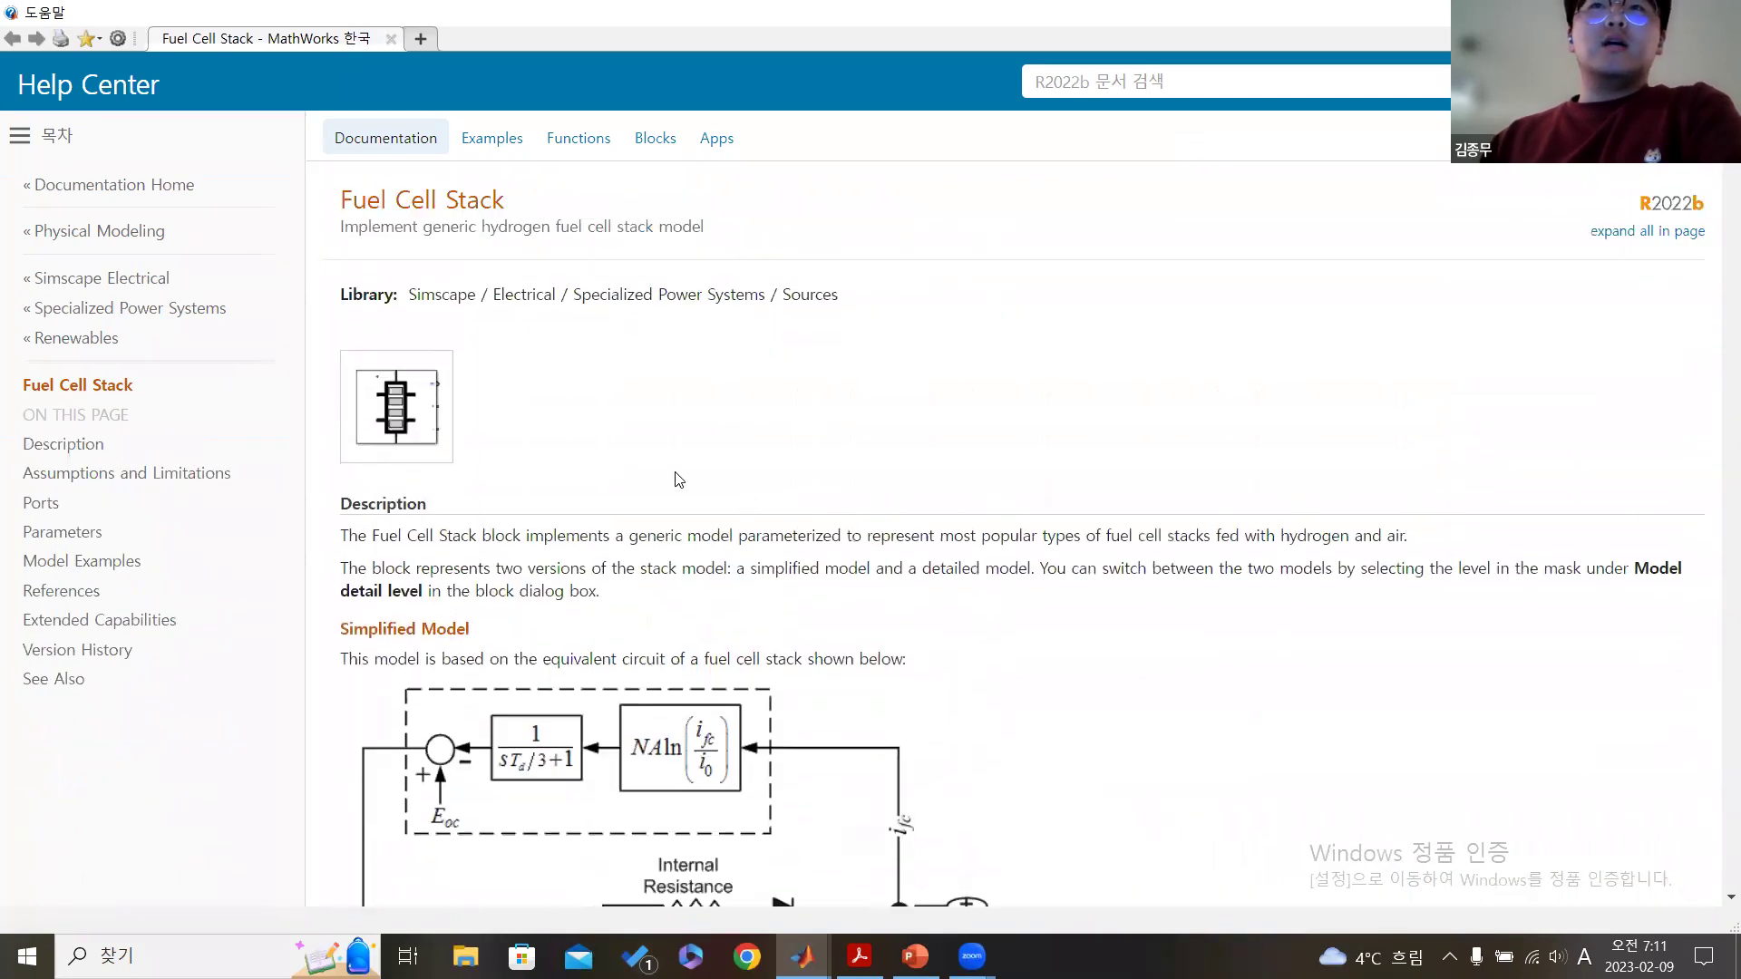
# - Open the Renewables examples list in the documentation and browse the example models
pyautogui.click(495, 143)
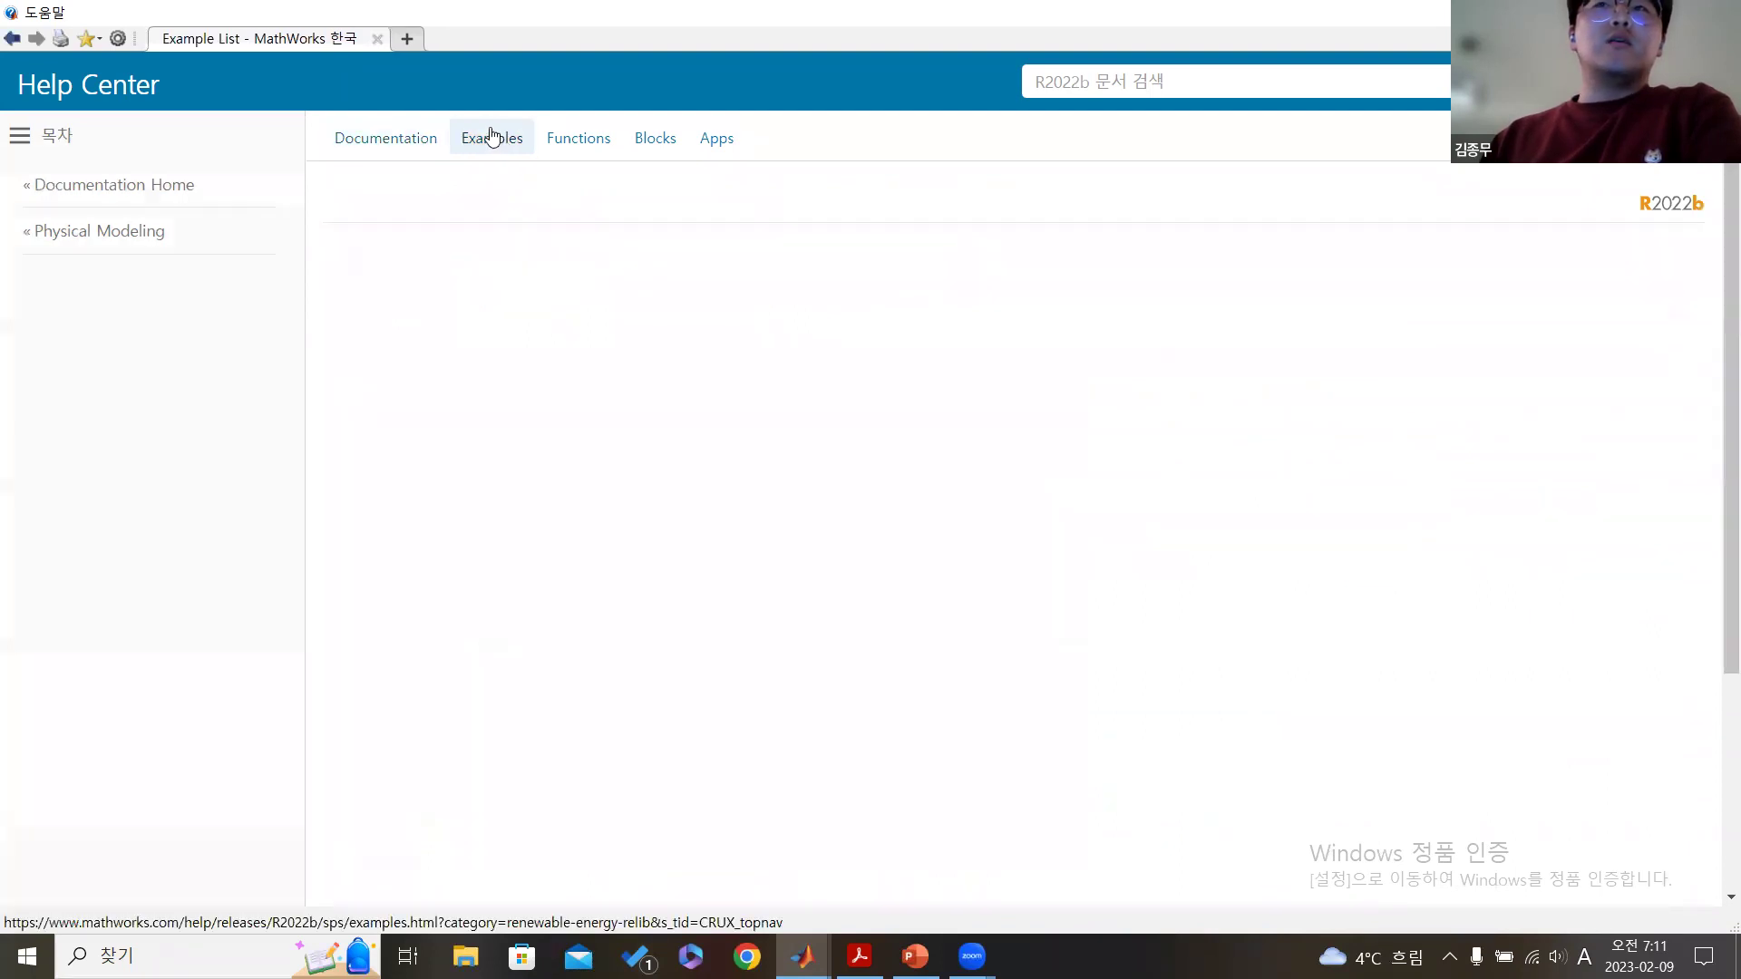
pyautogui.moveTo(345, 201); pyautogui.dragTo(515, 200)
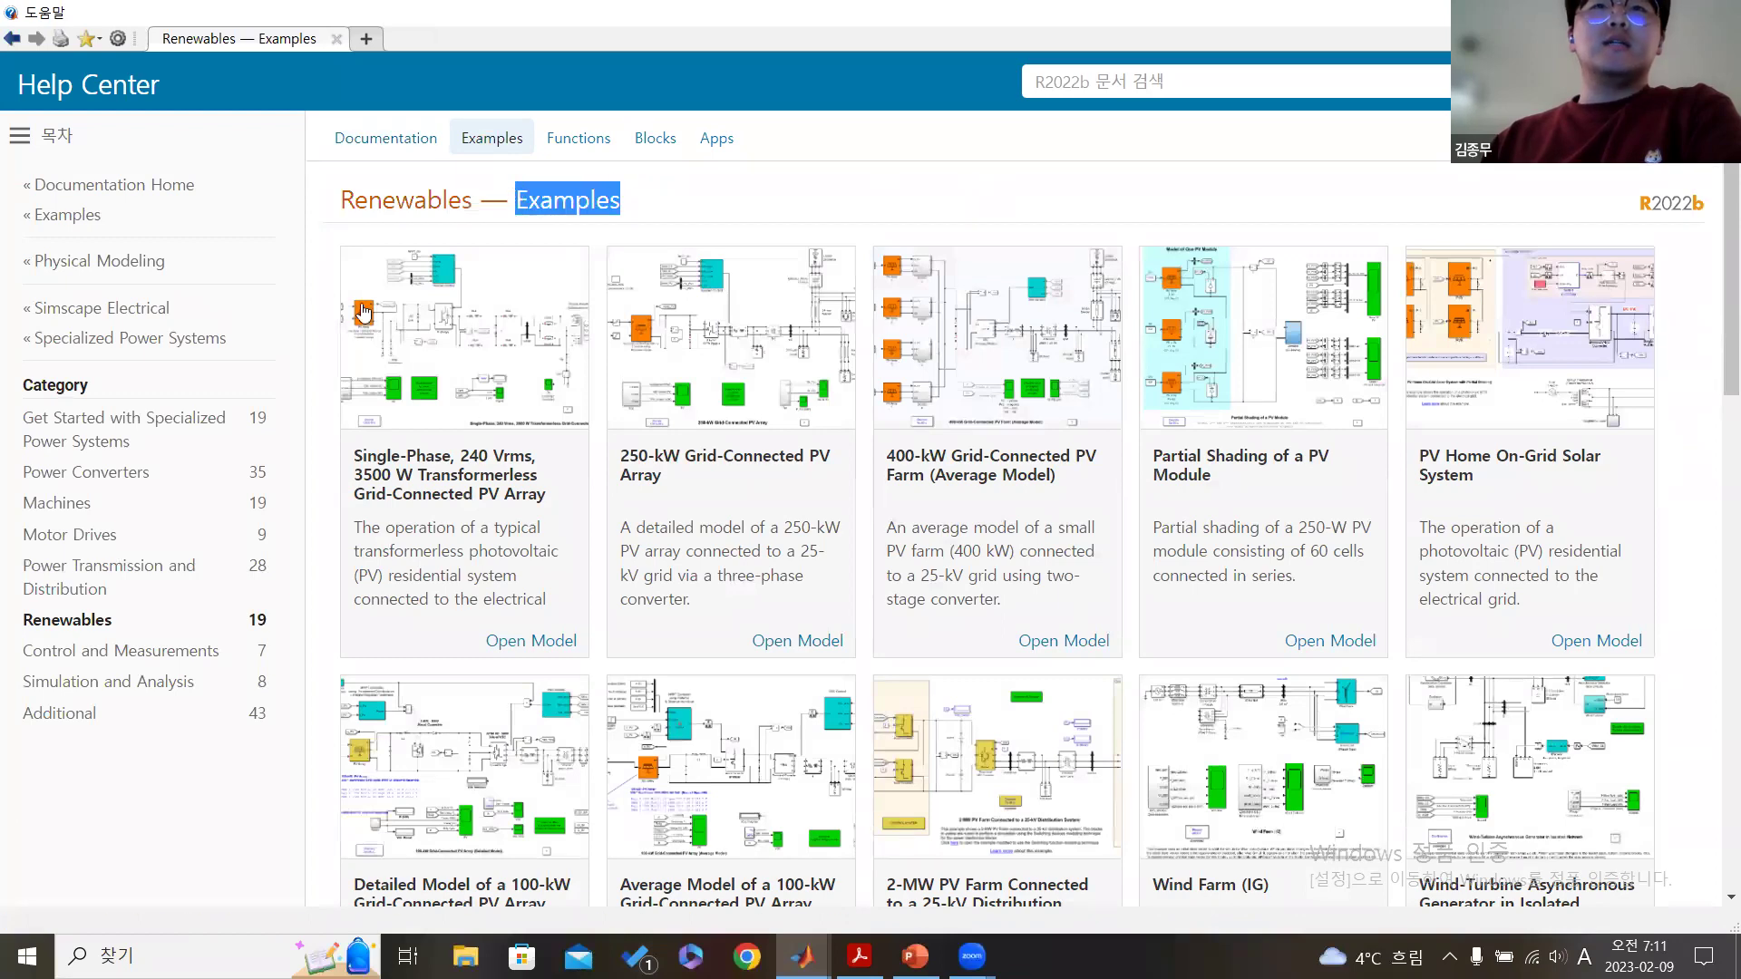
pyautogui.scroll(-3, 596, 624)
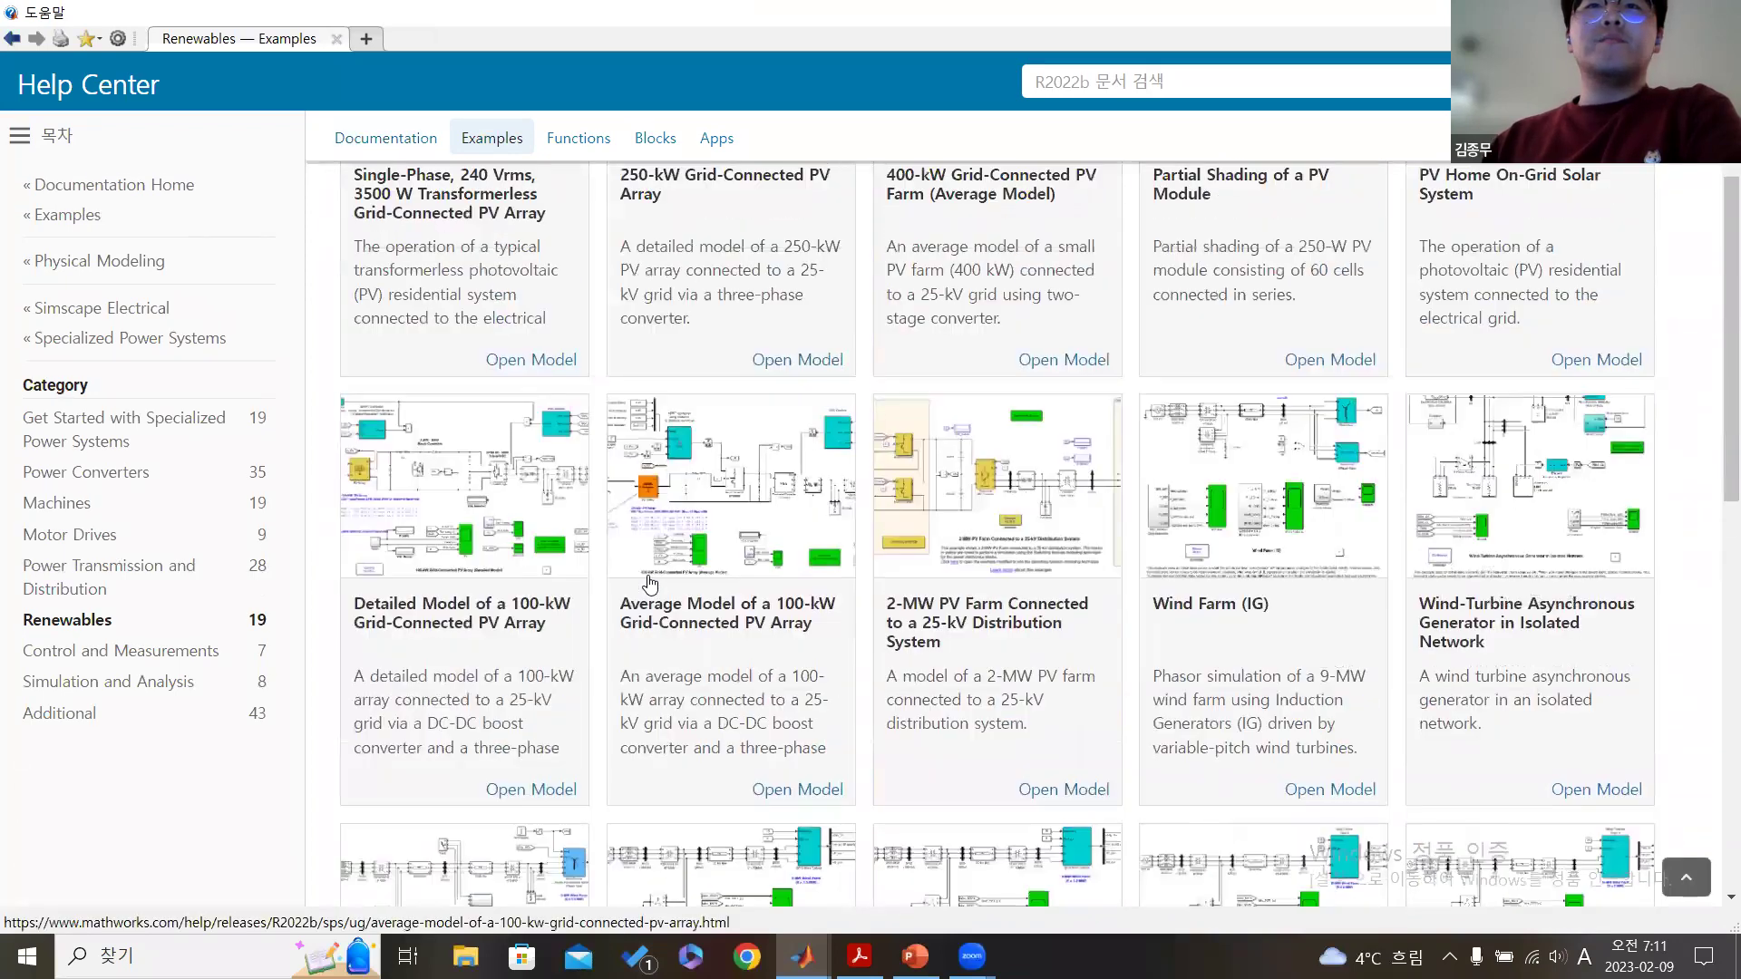
pyautogui.scroll(3, 650, 584)
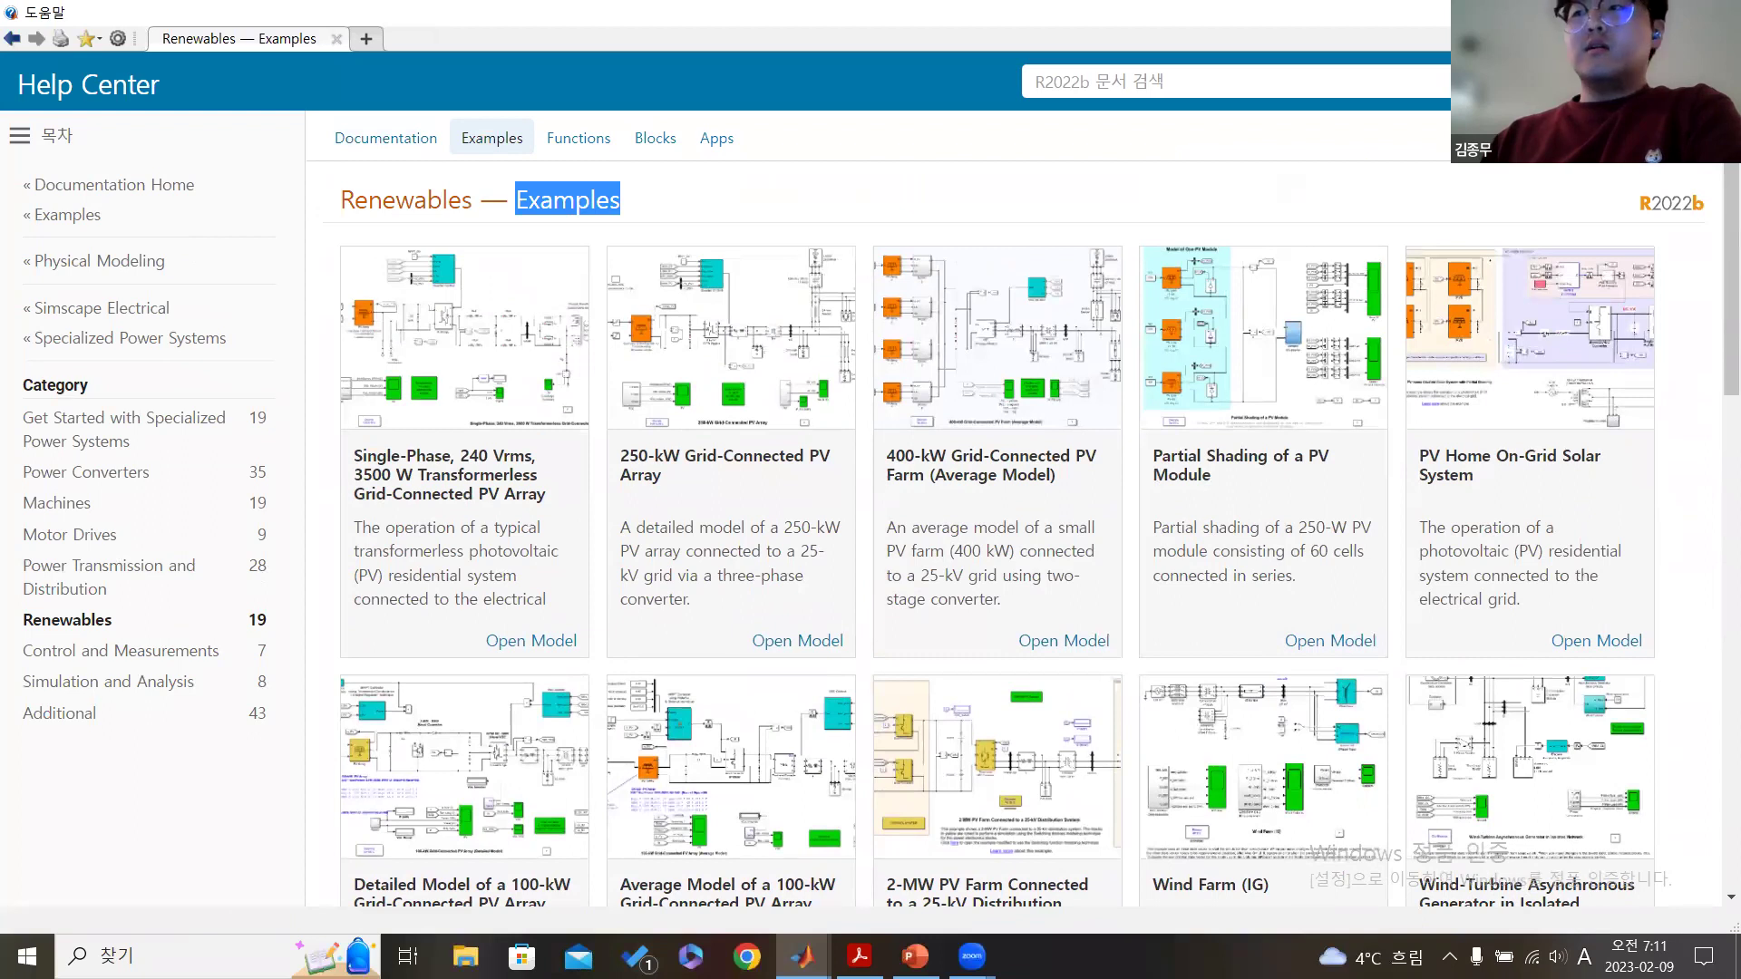
# - Switch from the help window to the open Simulink model Model2_simplified
pyautogui.hotkey('alt', 'Tab')
pyautogui.click(907, 716)
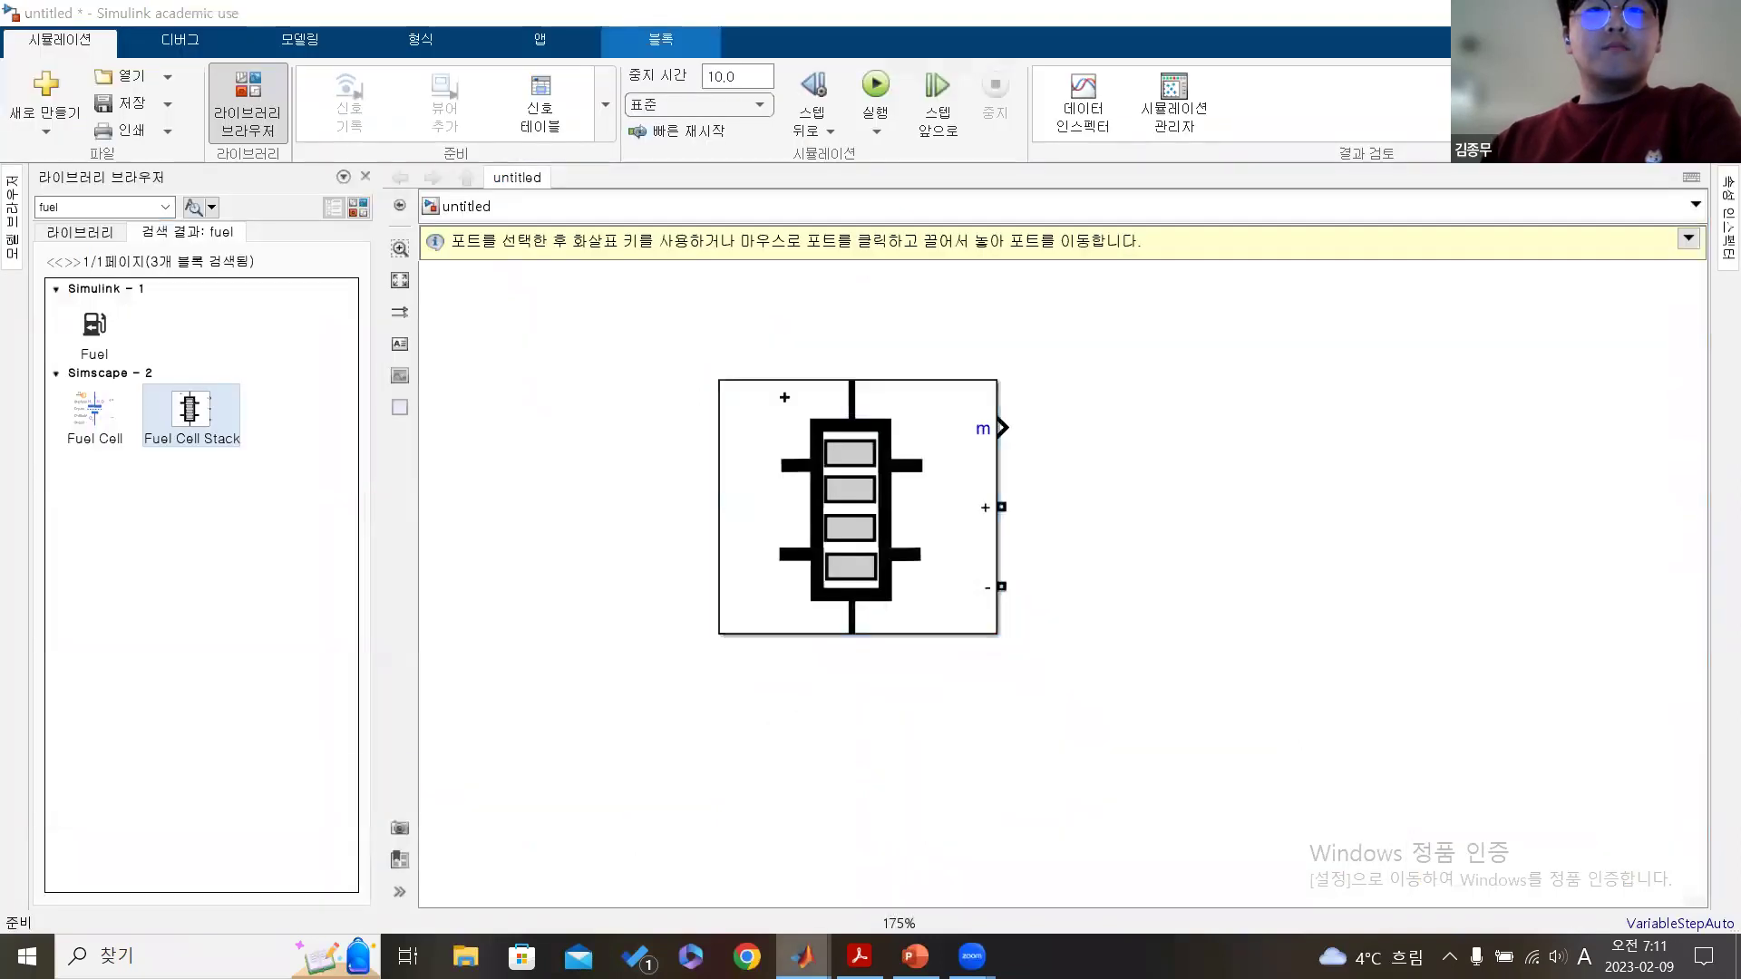
pyautogui.moveTo(802, 956)
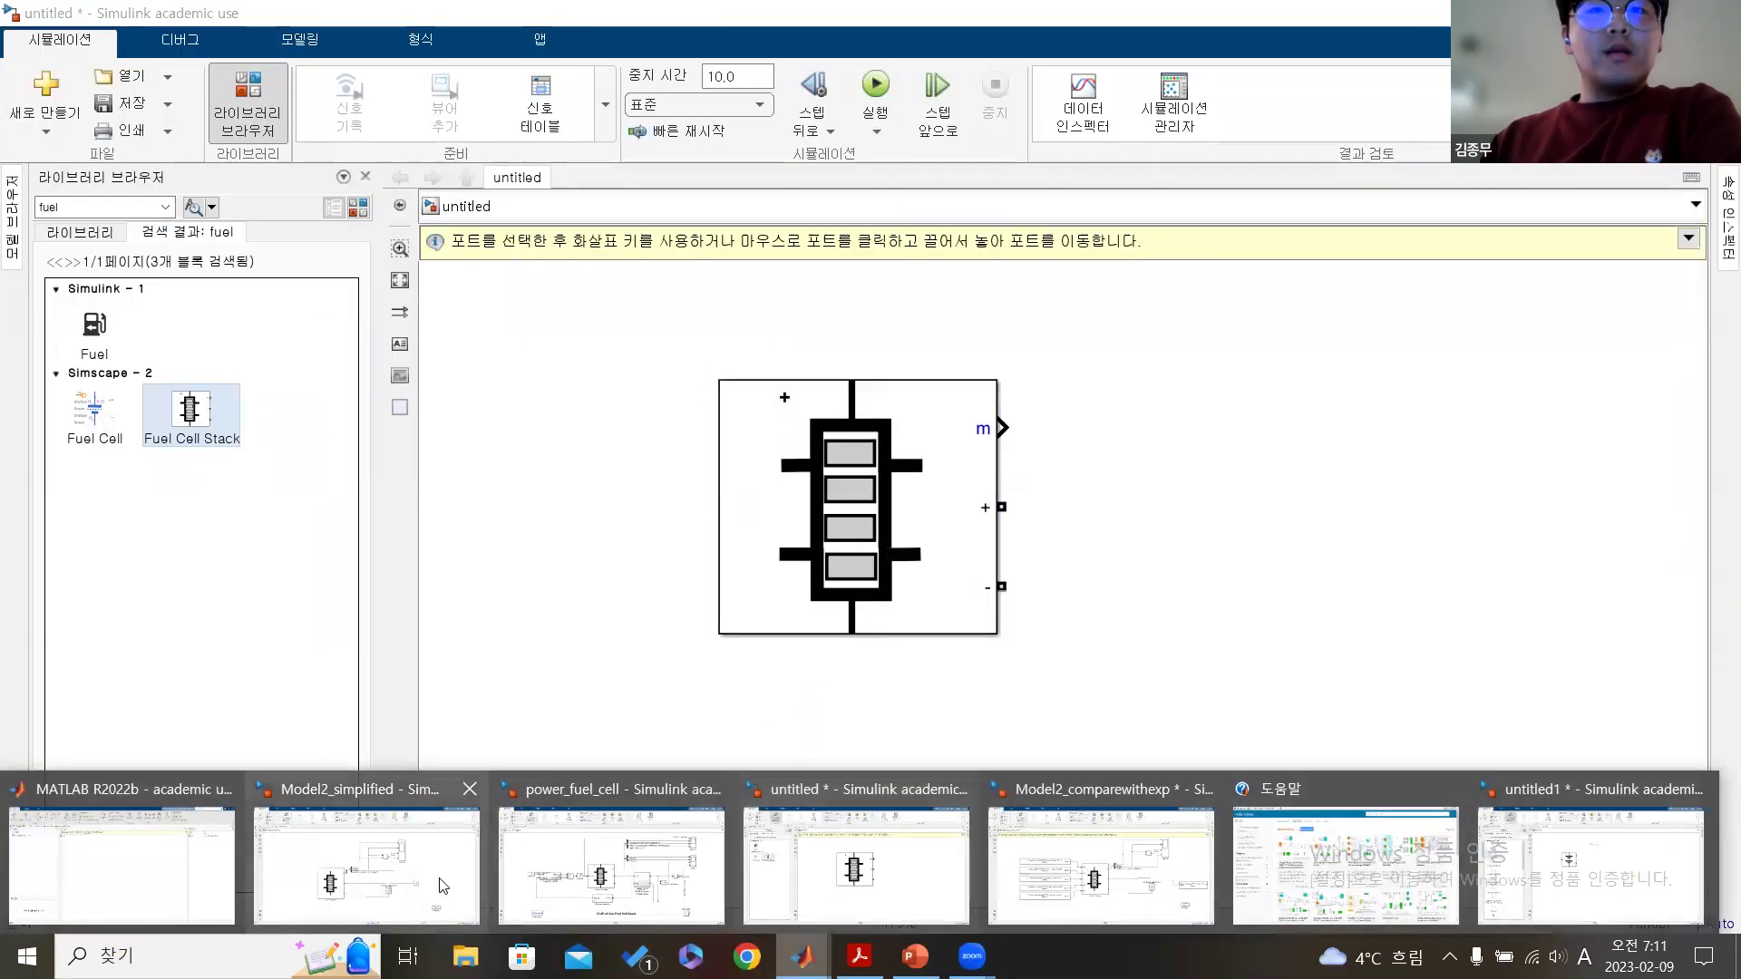
pyautogui.click(443, 886)
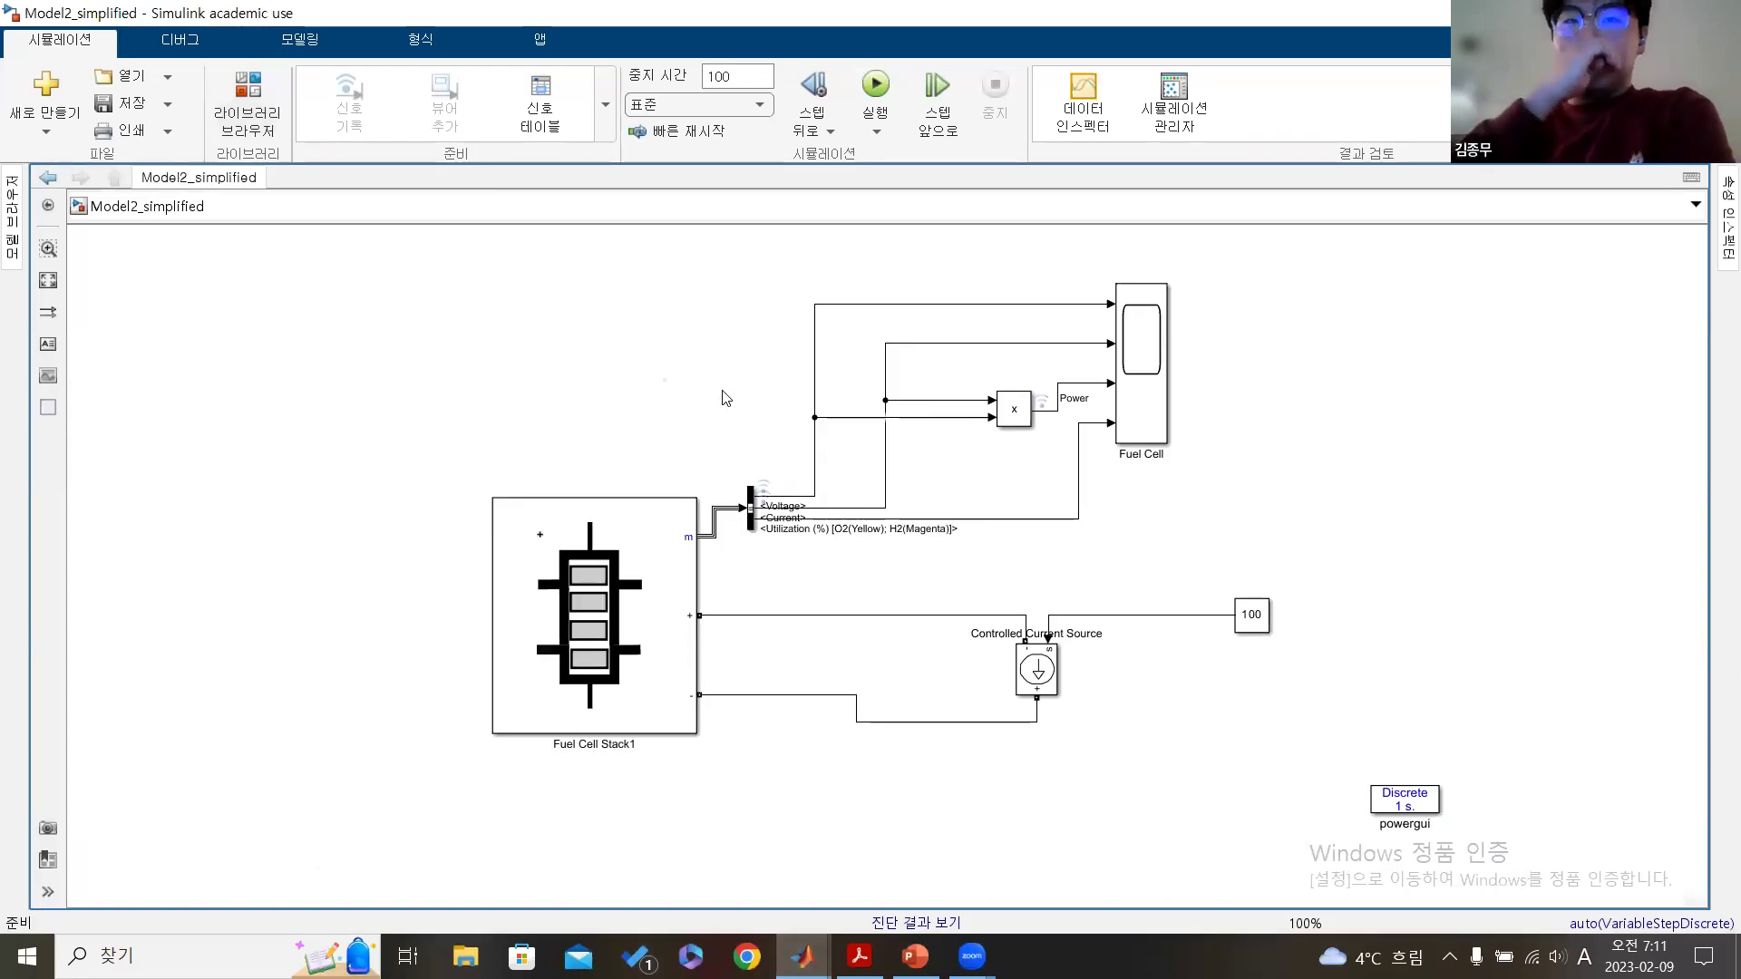
# - Select the Fuel Cell Stack1 block together with its connected lines to point it out in the model
pyautogui.scroll(1, 689, 376)
pyautogui.click(659, 577)
pyautogui.moveTo(371, 510); pyautogui.dragTo(720, 884)
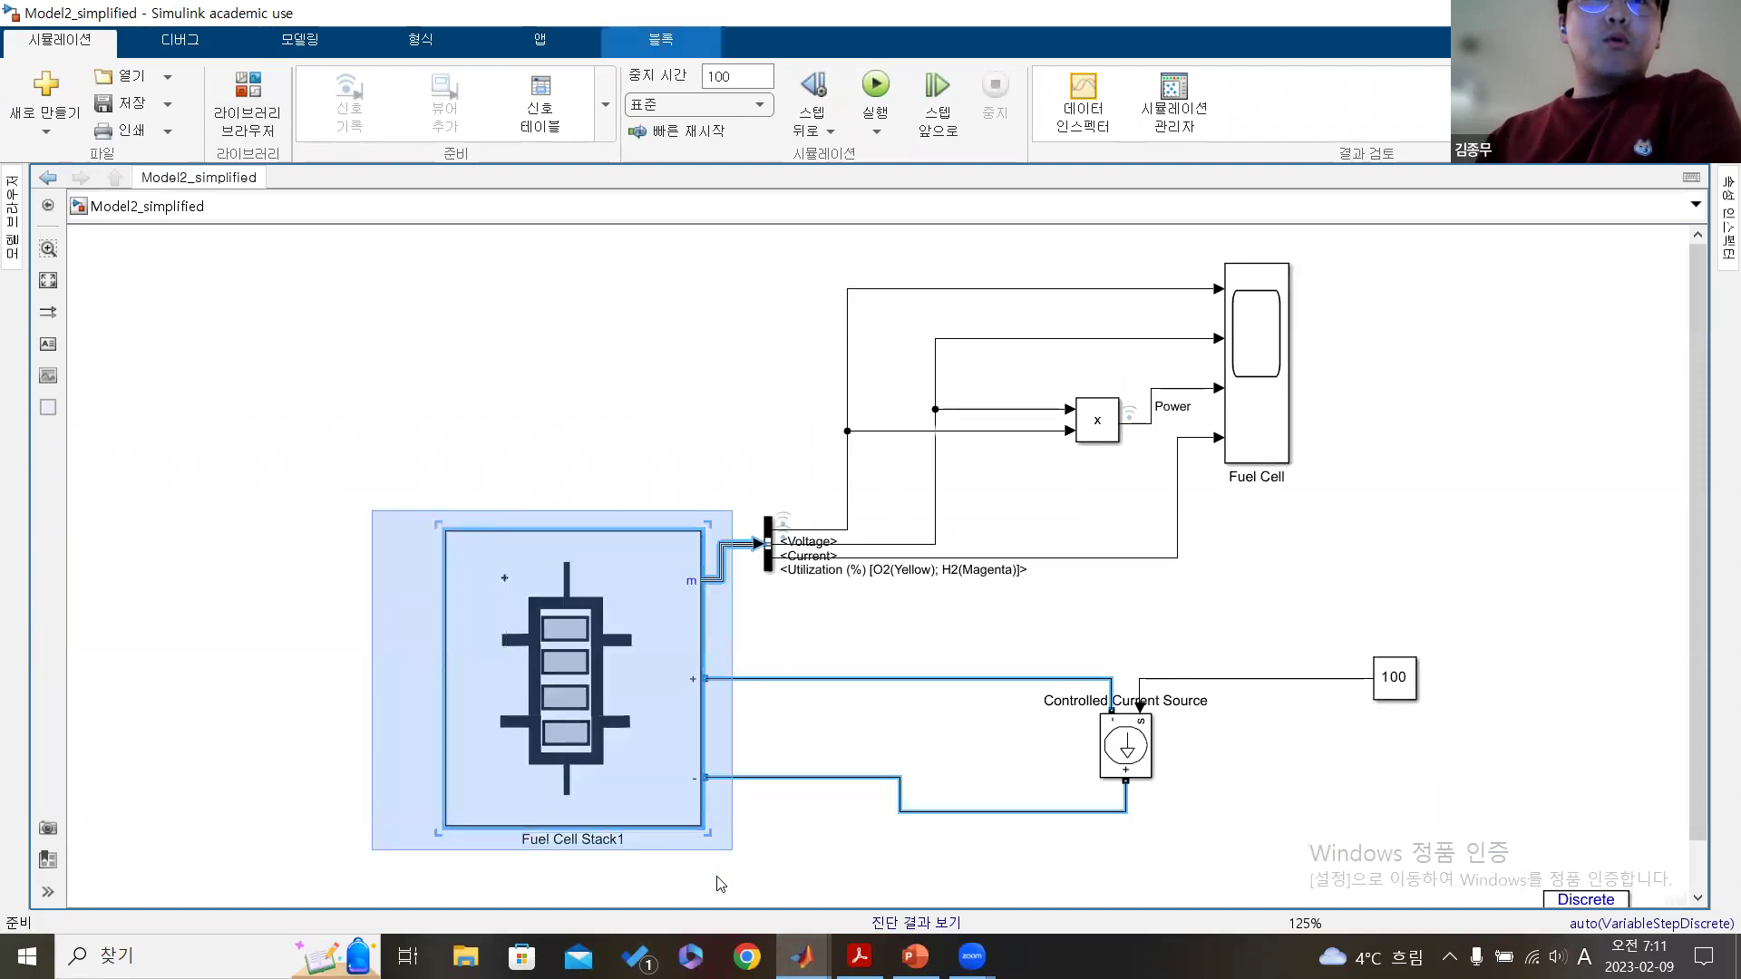
pyautogui.click(544, 486)
pyautogui.moveTo(370, 474); pyautogui.dragTo(710, 865)
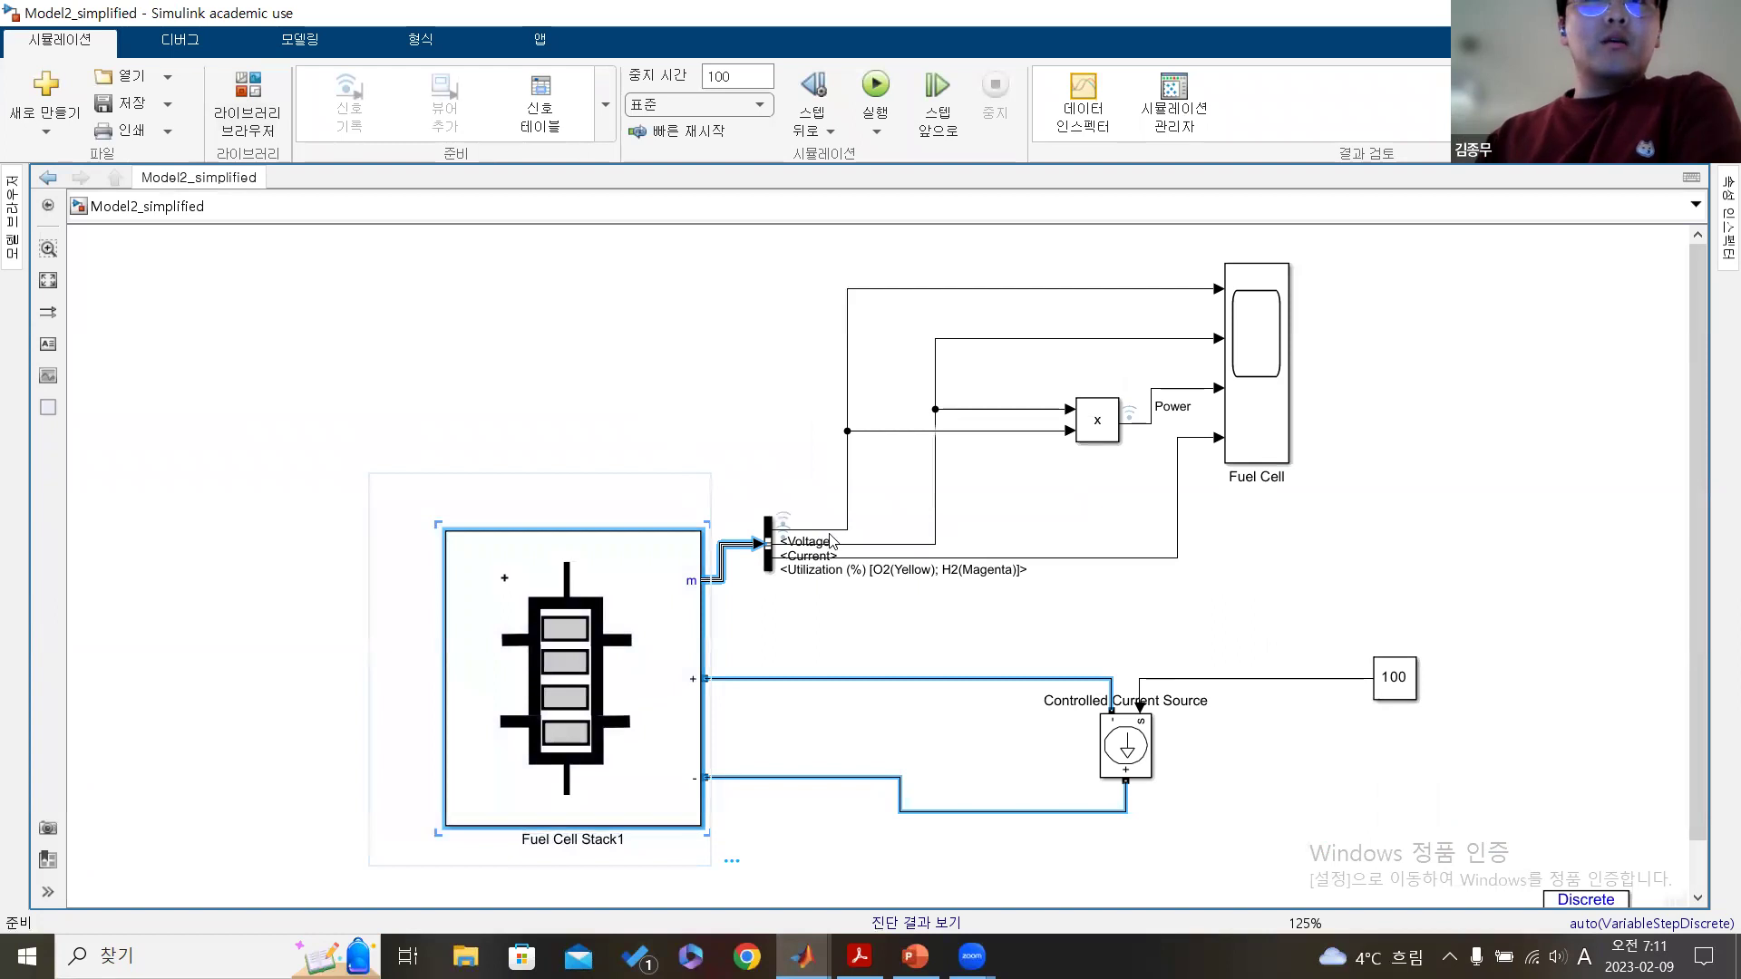
# - Examine the m, + and - ports of Fuel Cell Stack1 and their connections to the bus selector and Controlled Current Source
pyautogui.scroll(5, 680, 583)
pyautogui.scroll(-3, 661, 583)
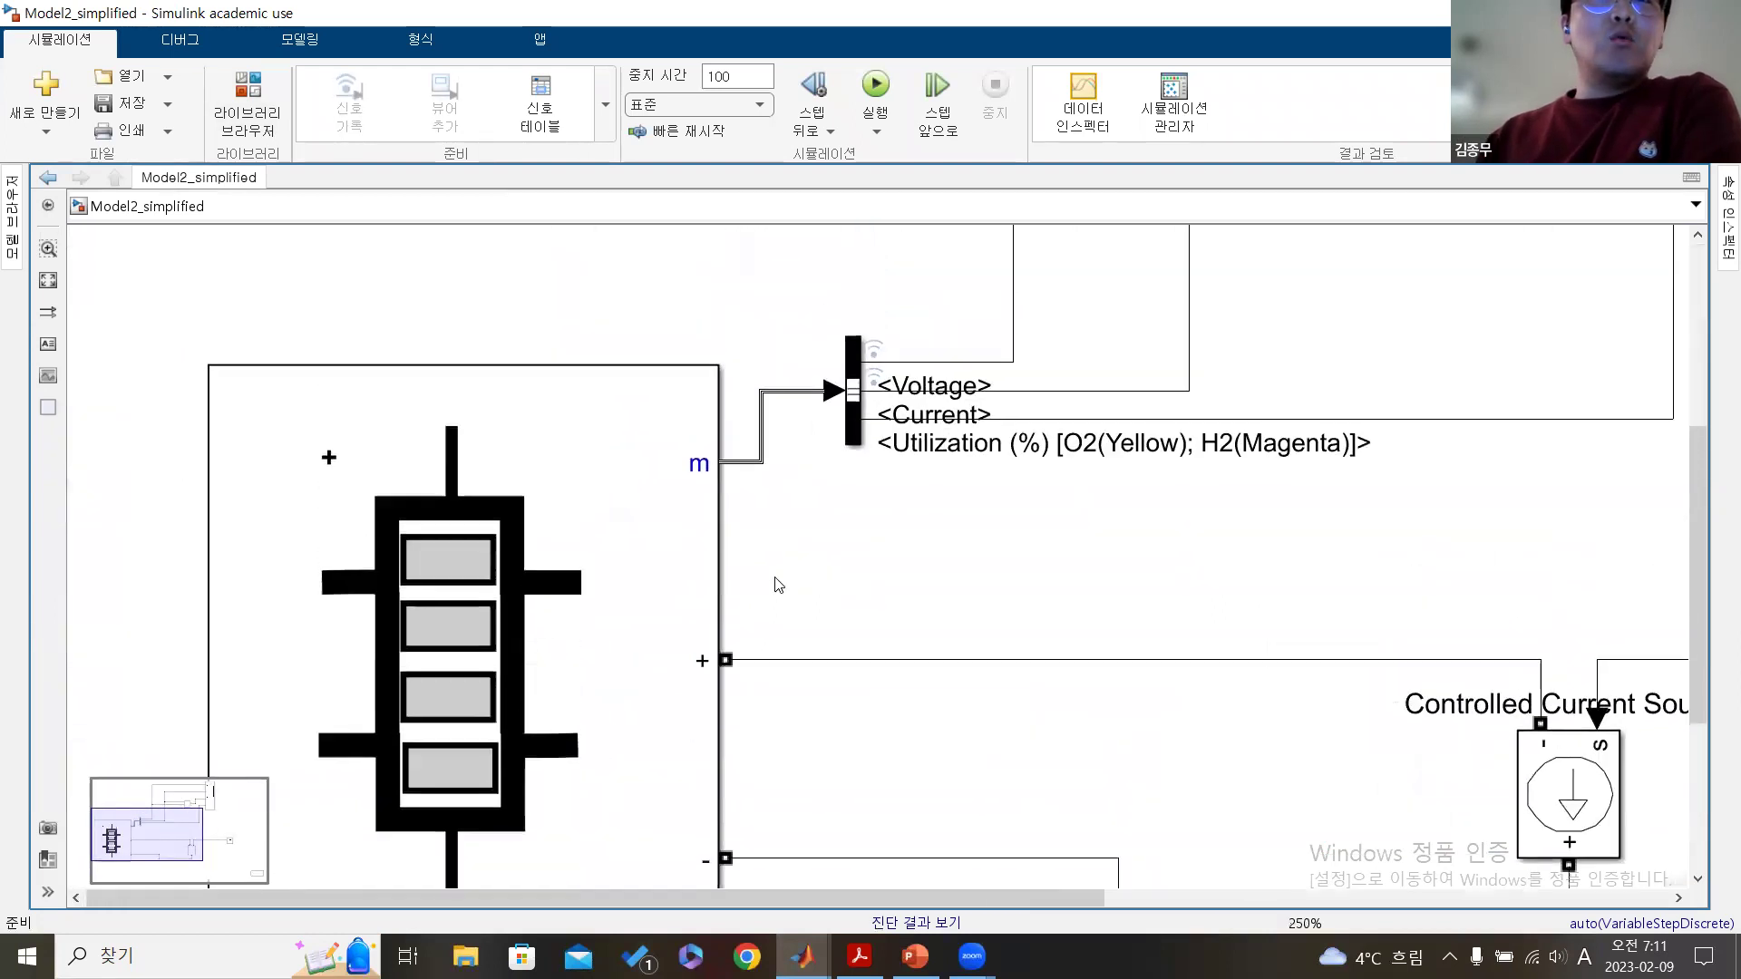
pyautogui.scroll(-1, 776, 585)
pyautogui.hscroll(-2, 777, 585)
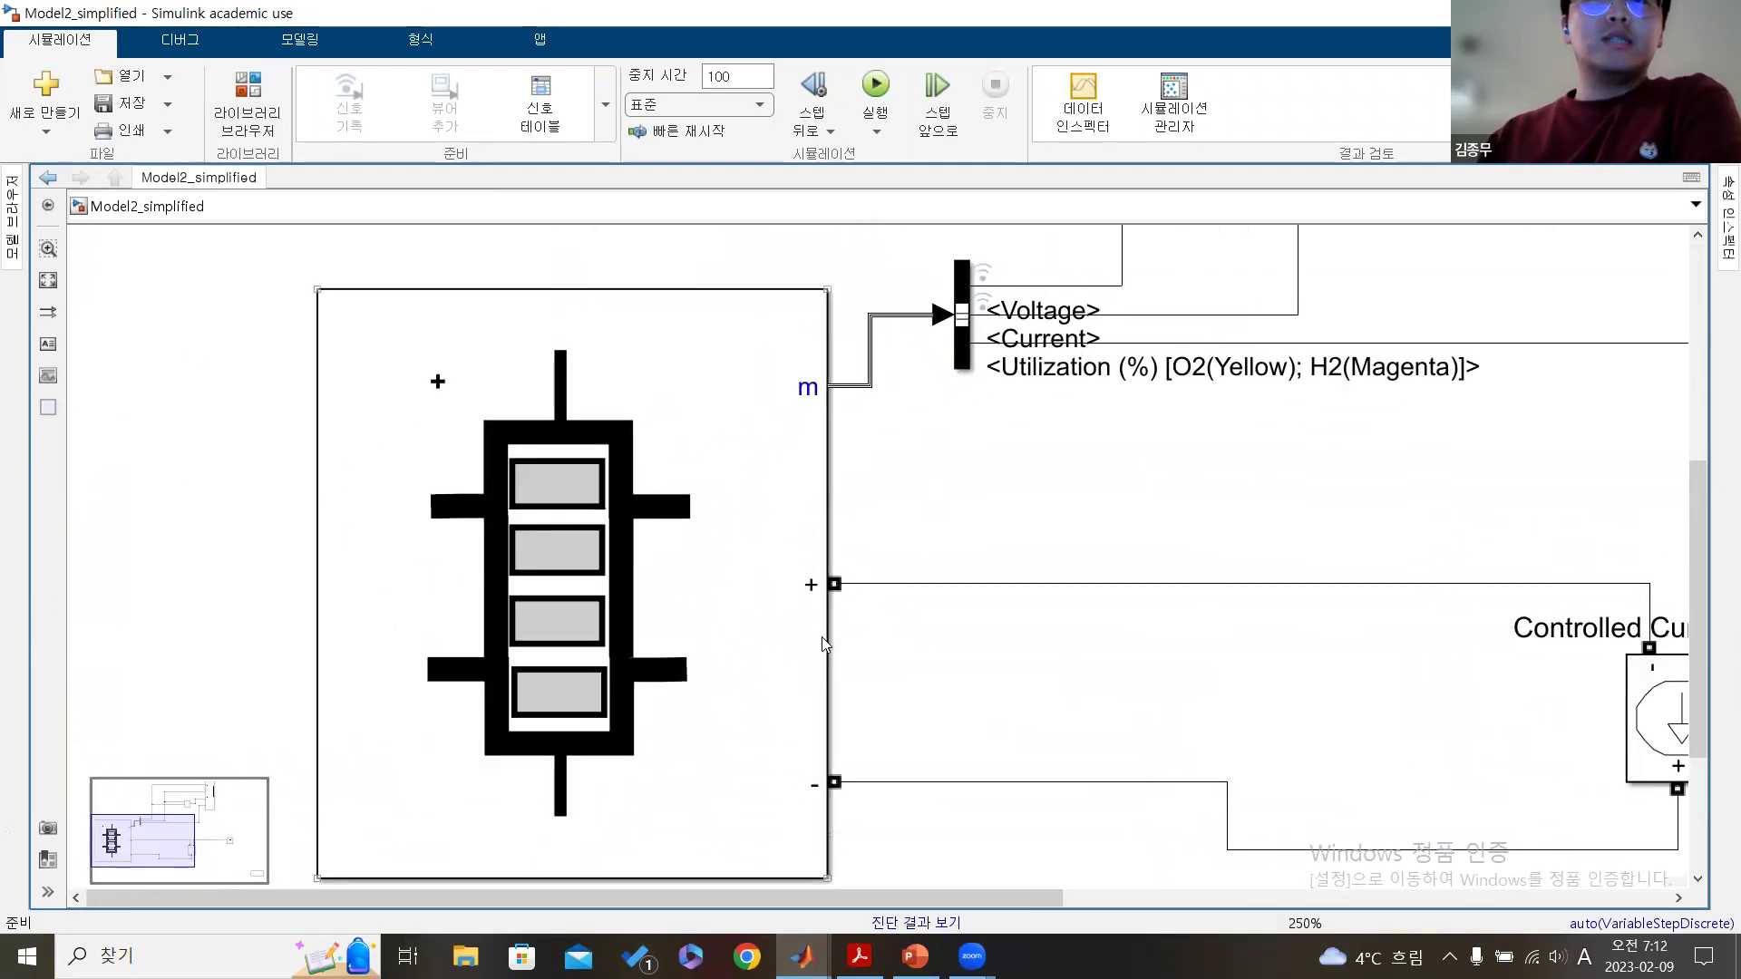
pyautogui.click(929, 688)
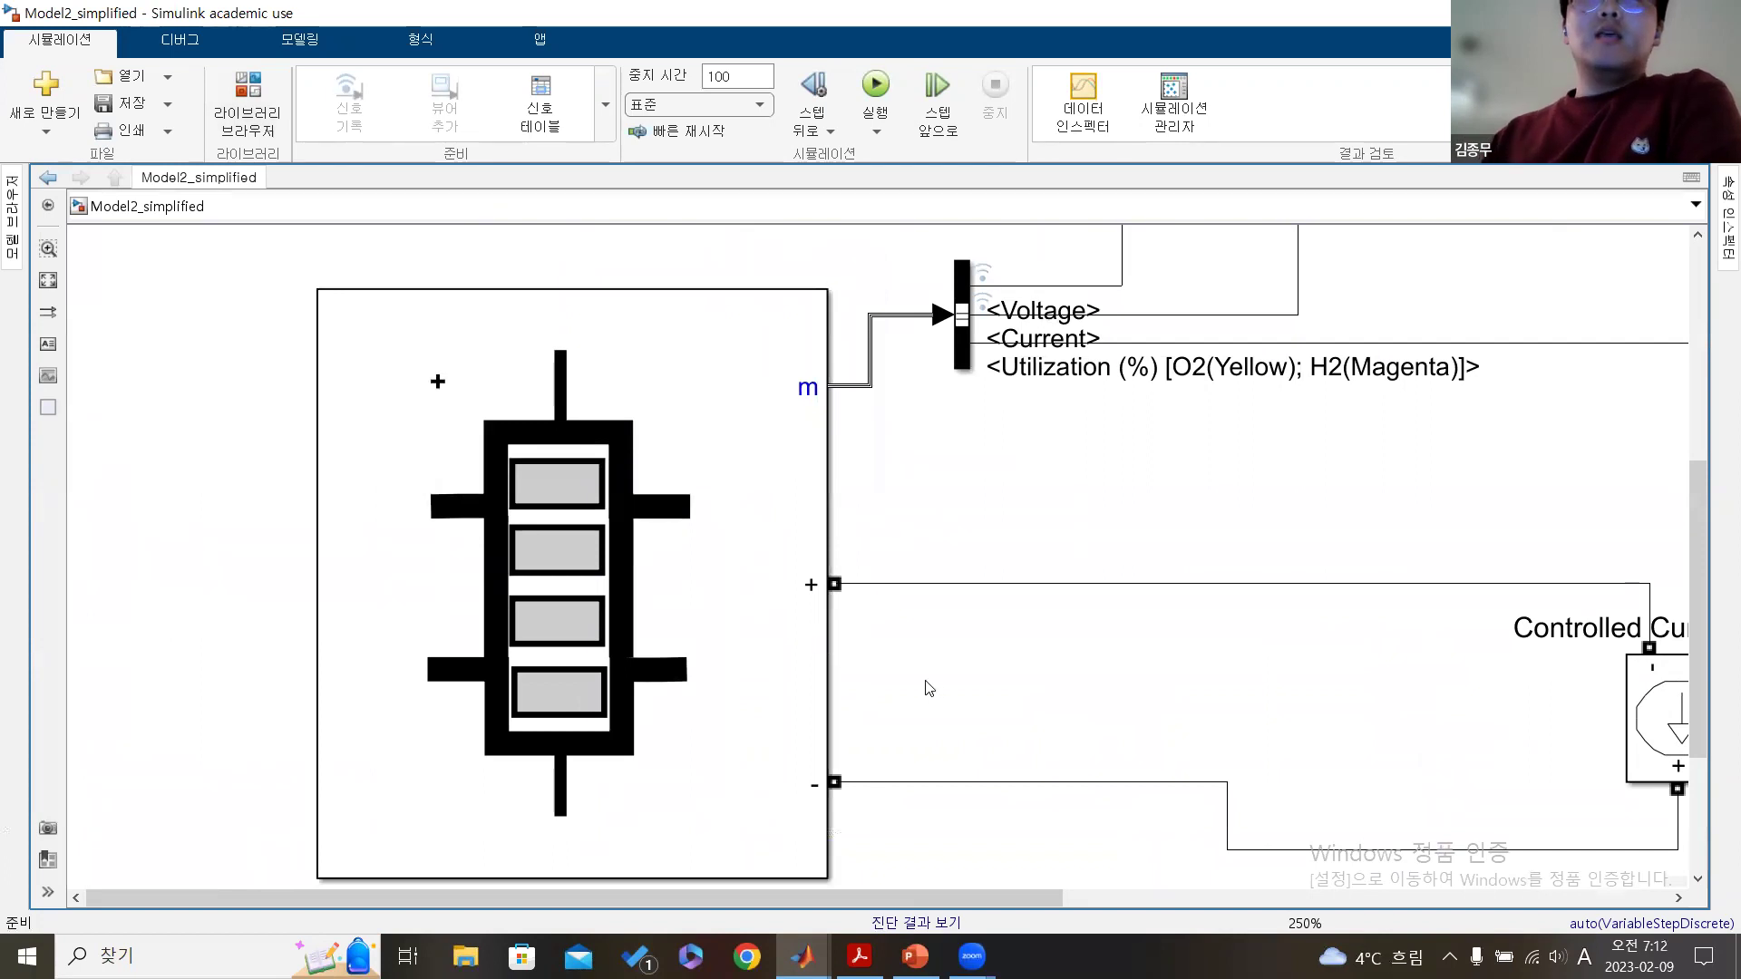
pyautogui.scroll(-1, 919, 679)
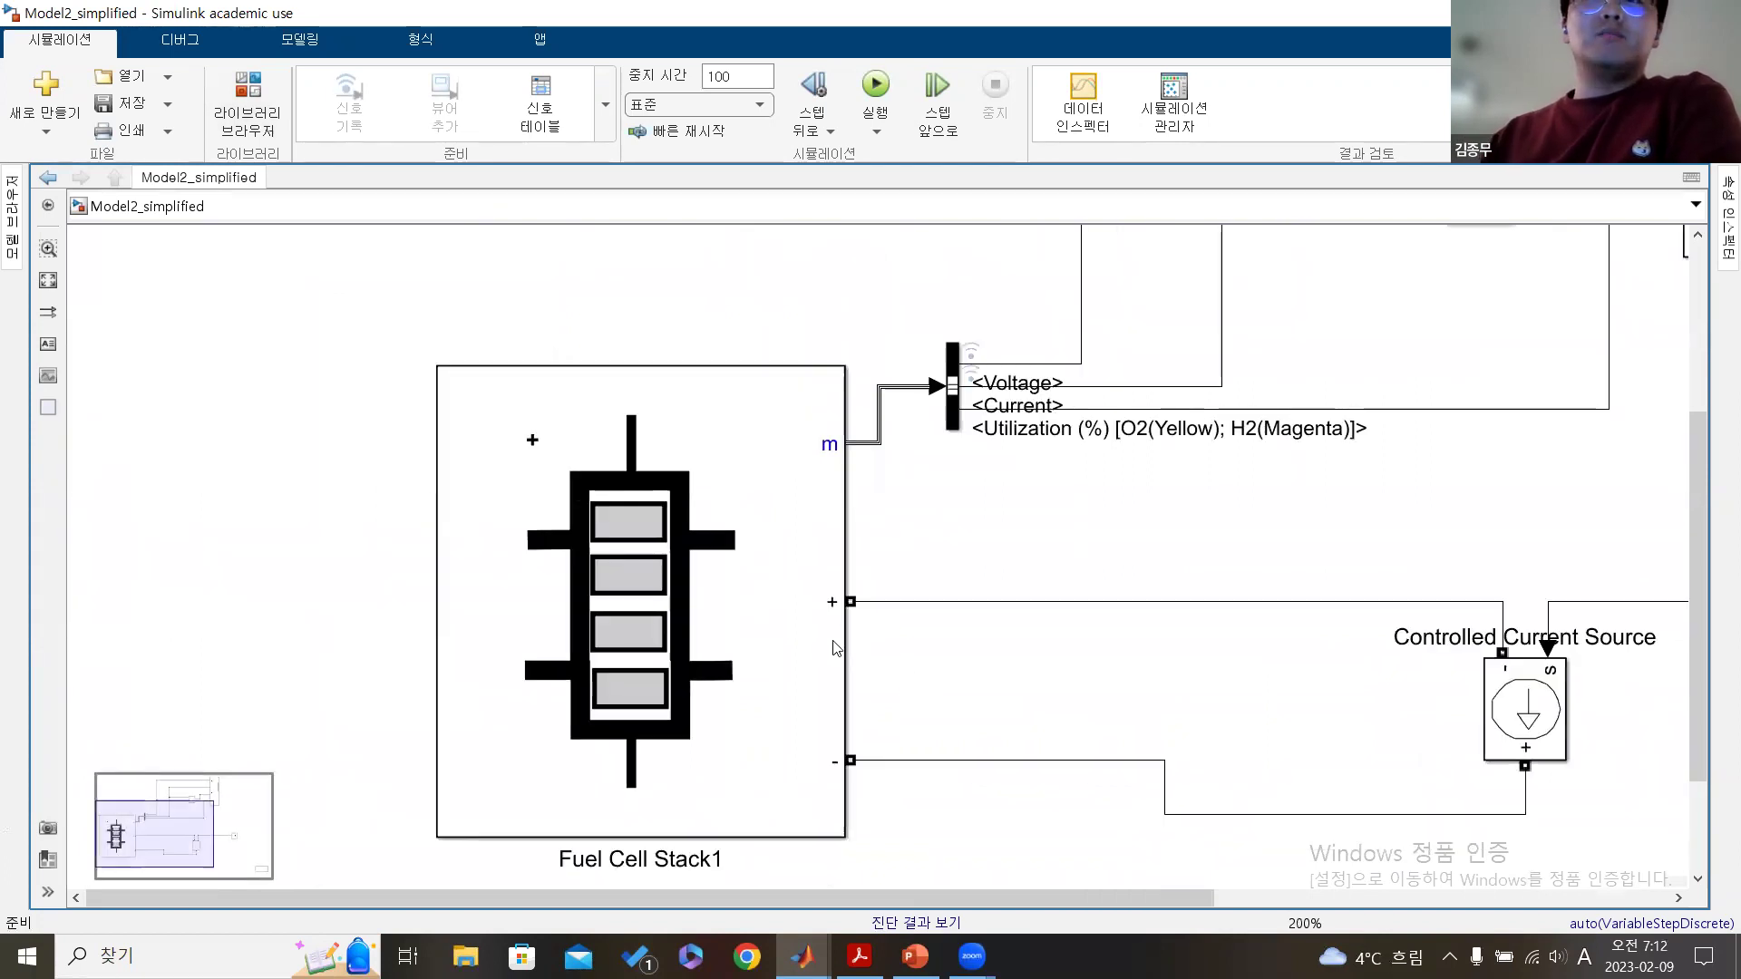
pyautogui.click(829, 629)
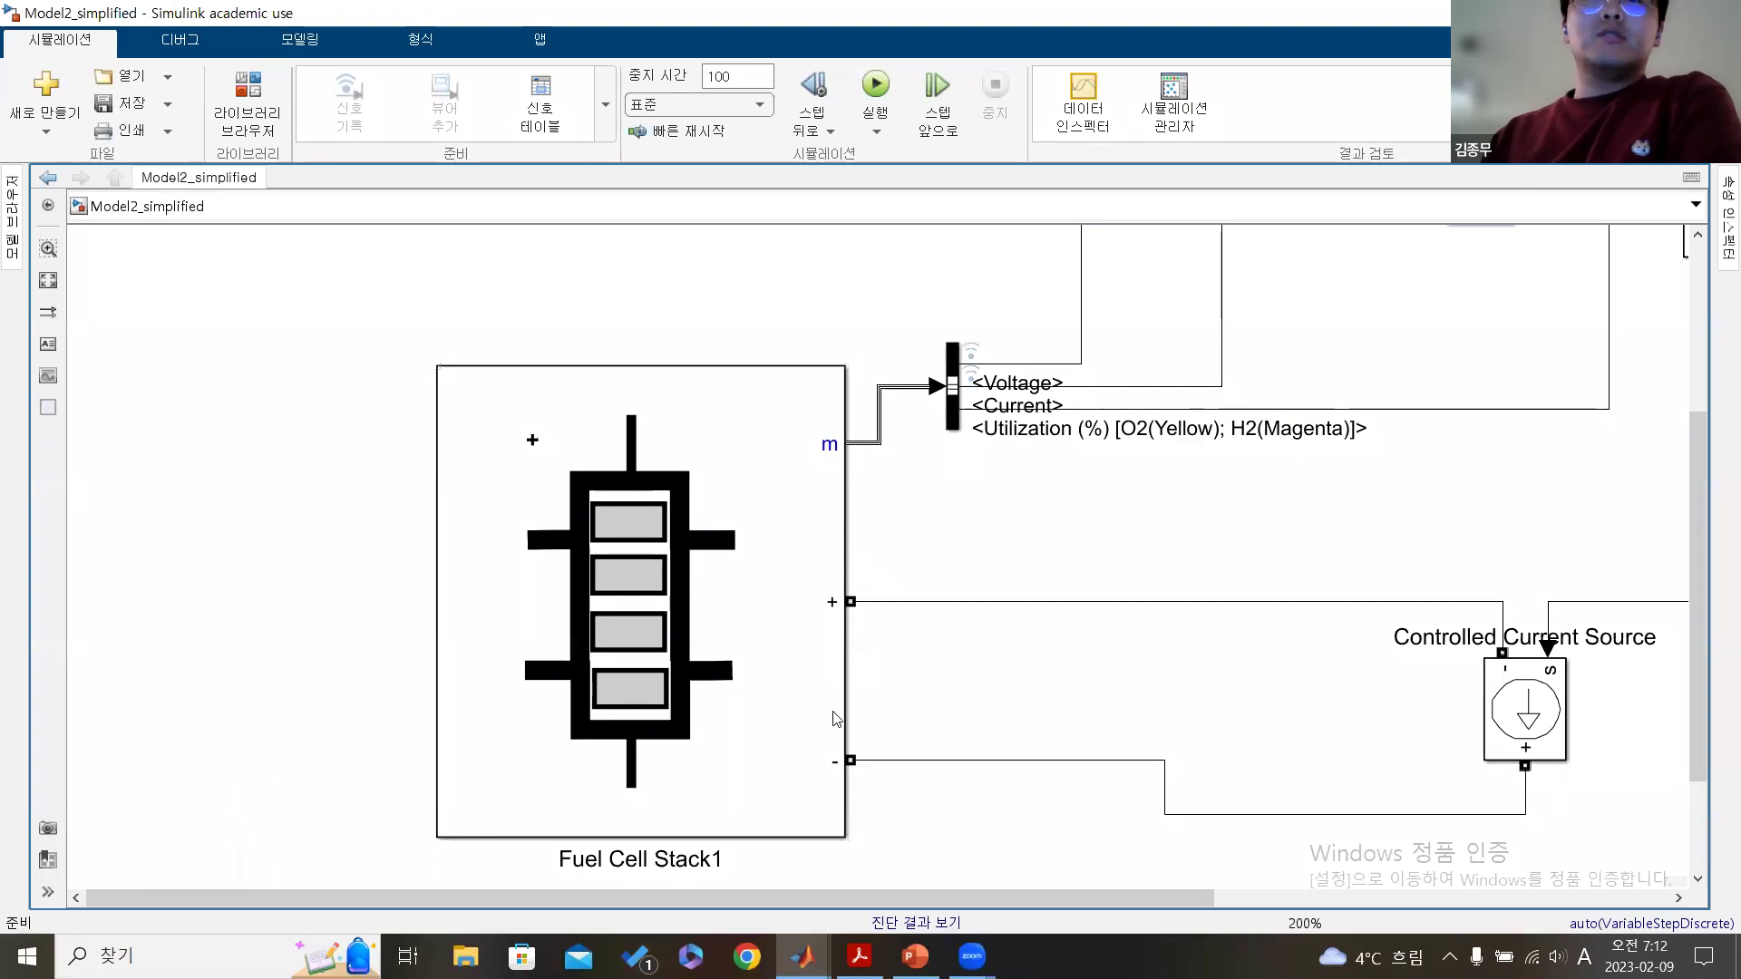
pyautogui.scroll(-1, 898, 716)
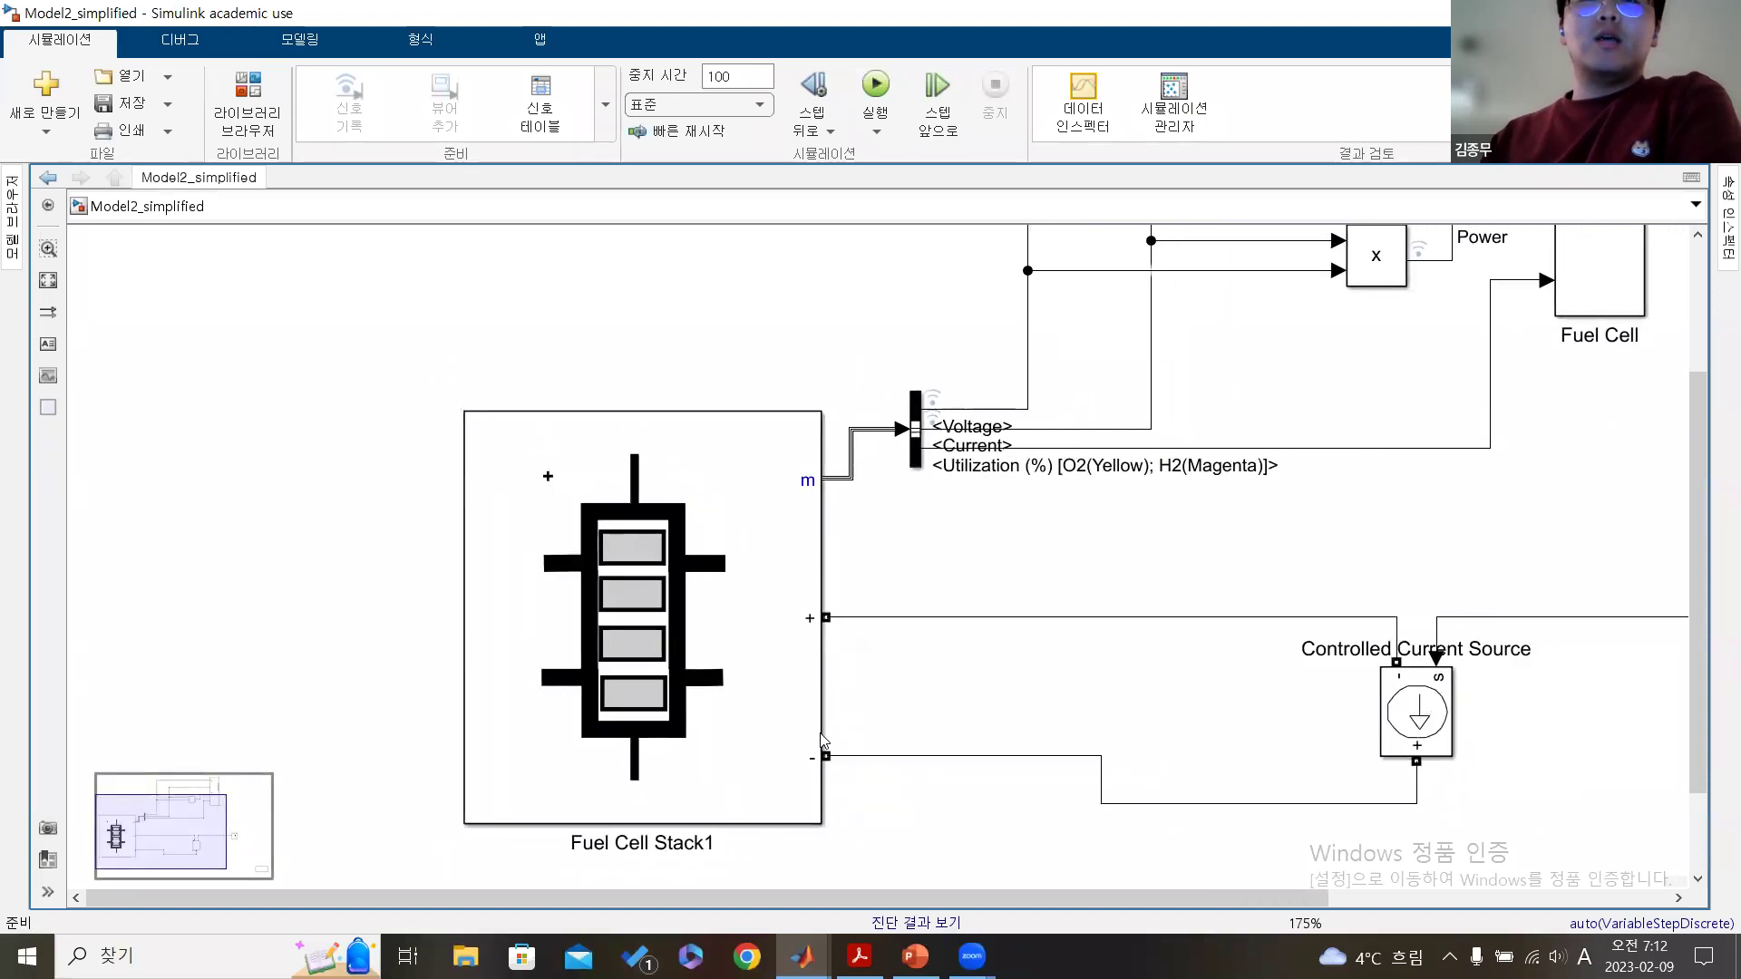
pyautogui.click(826, 651)
pyautogui.click(950, 694)
pyautogui.hscroll(3, 898, 675)
pyautogui.scroll(-1, 897, 675)
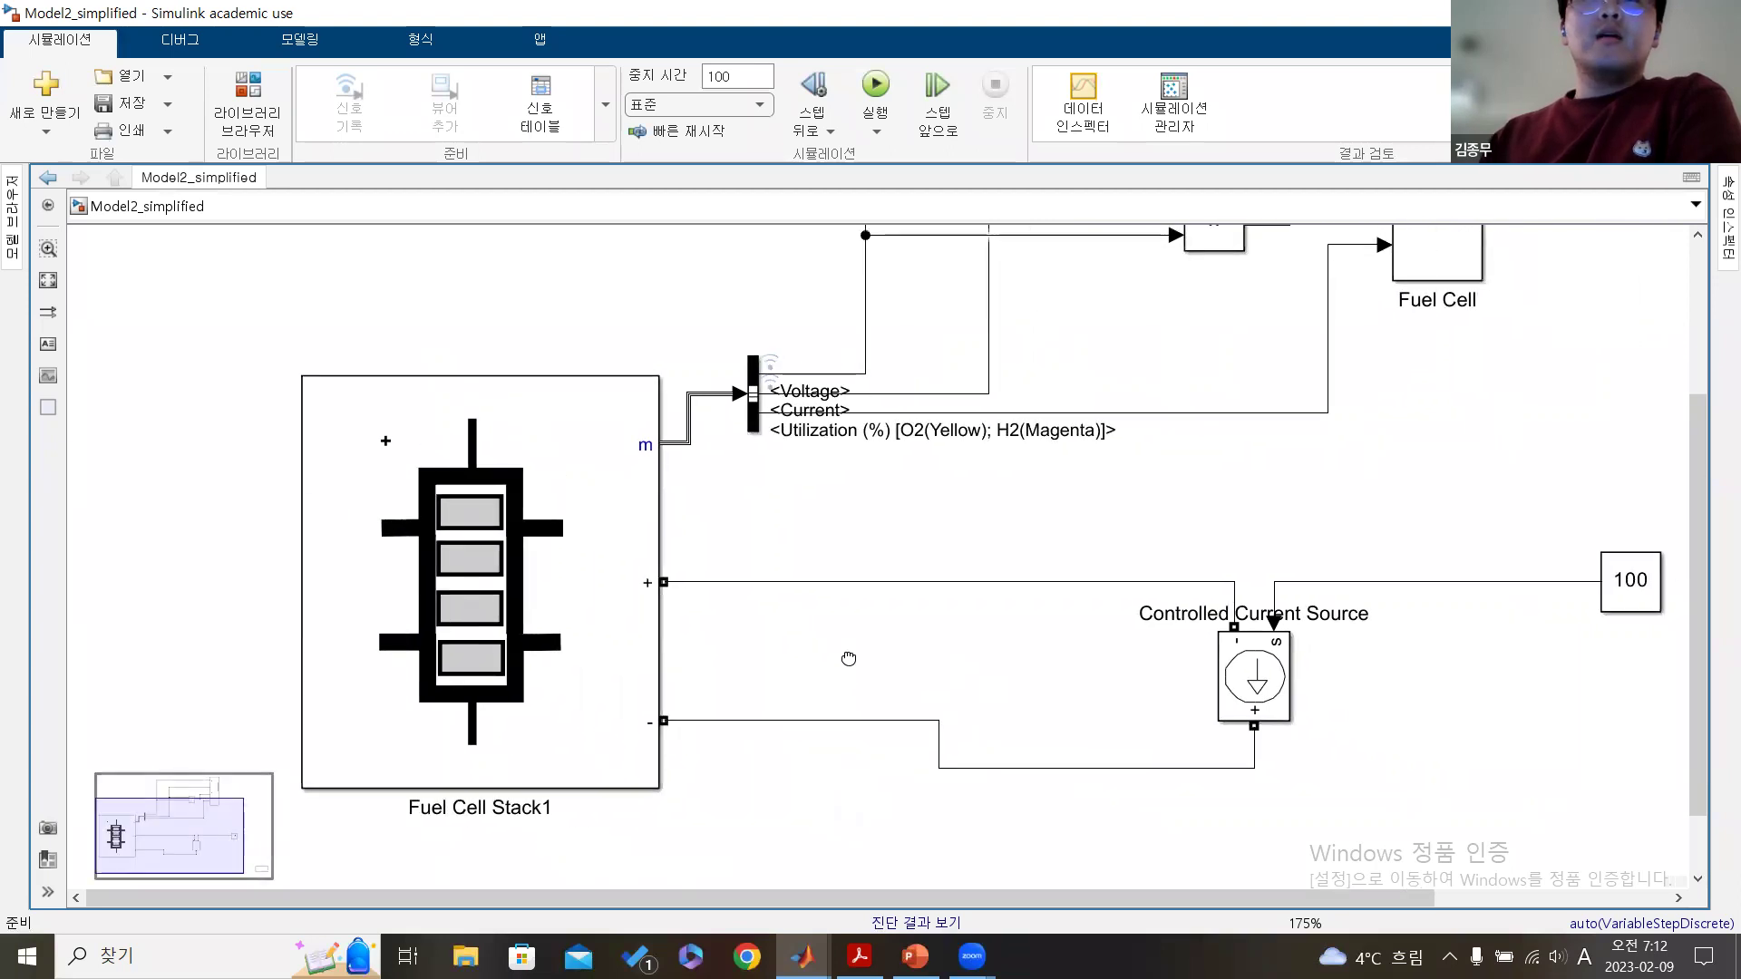
# - Examine the Controlled Current Source and the Constant block of 100 that feeds its signal input
pyautogui.click(1135, 616)
pyautogui.click(1274, 686)
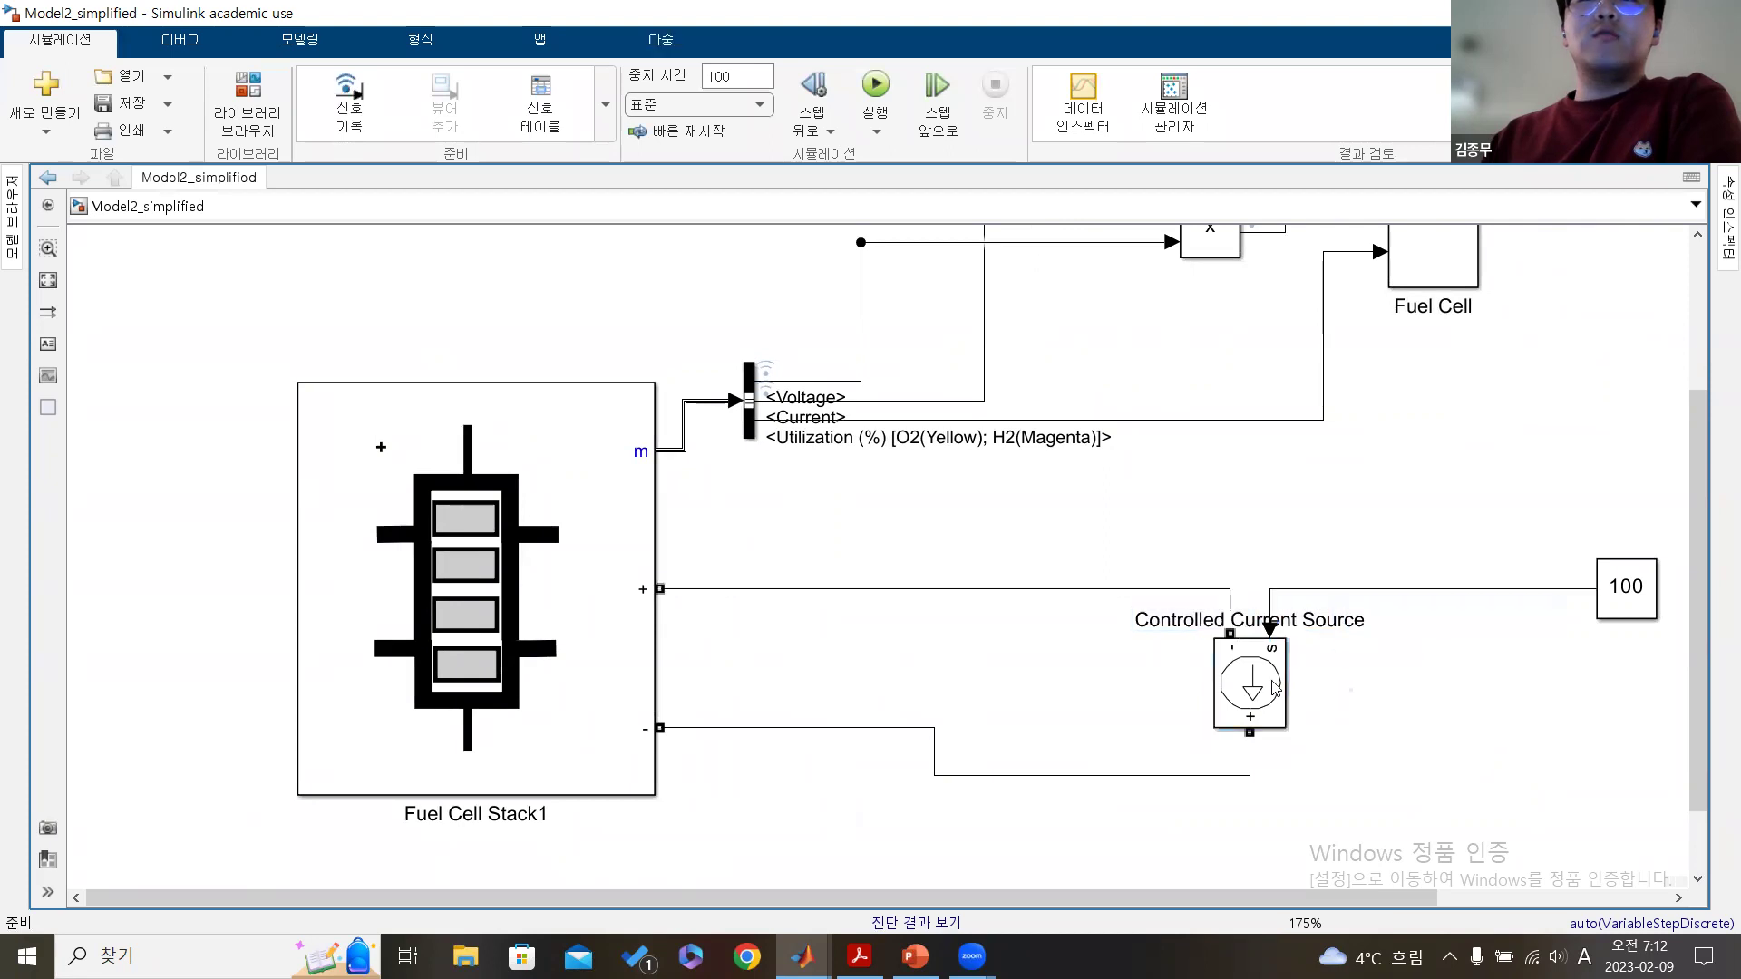
pyautogui.moveTo(1101, 551); pyautogui.dragTo(1363, 789)
pyautogui.click(1366, 813)
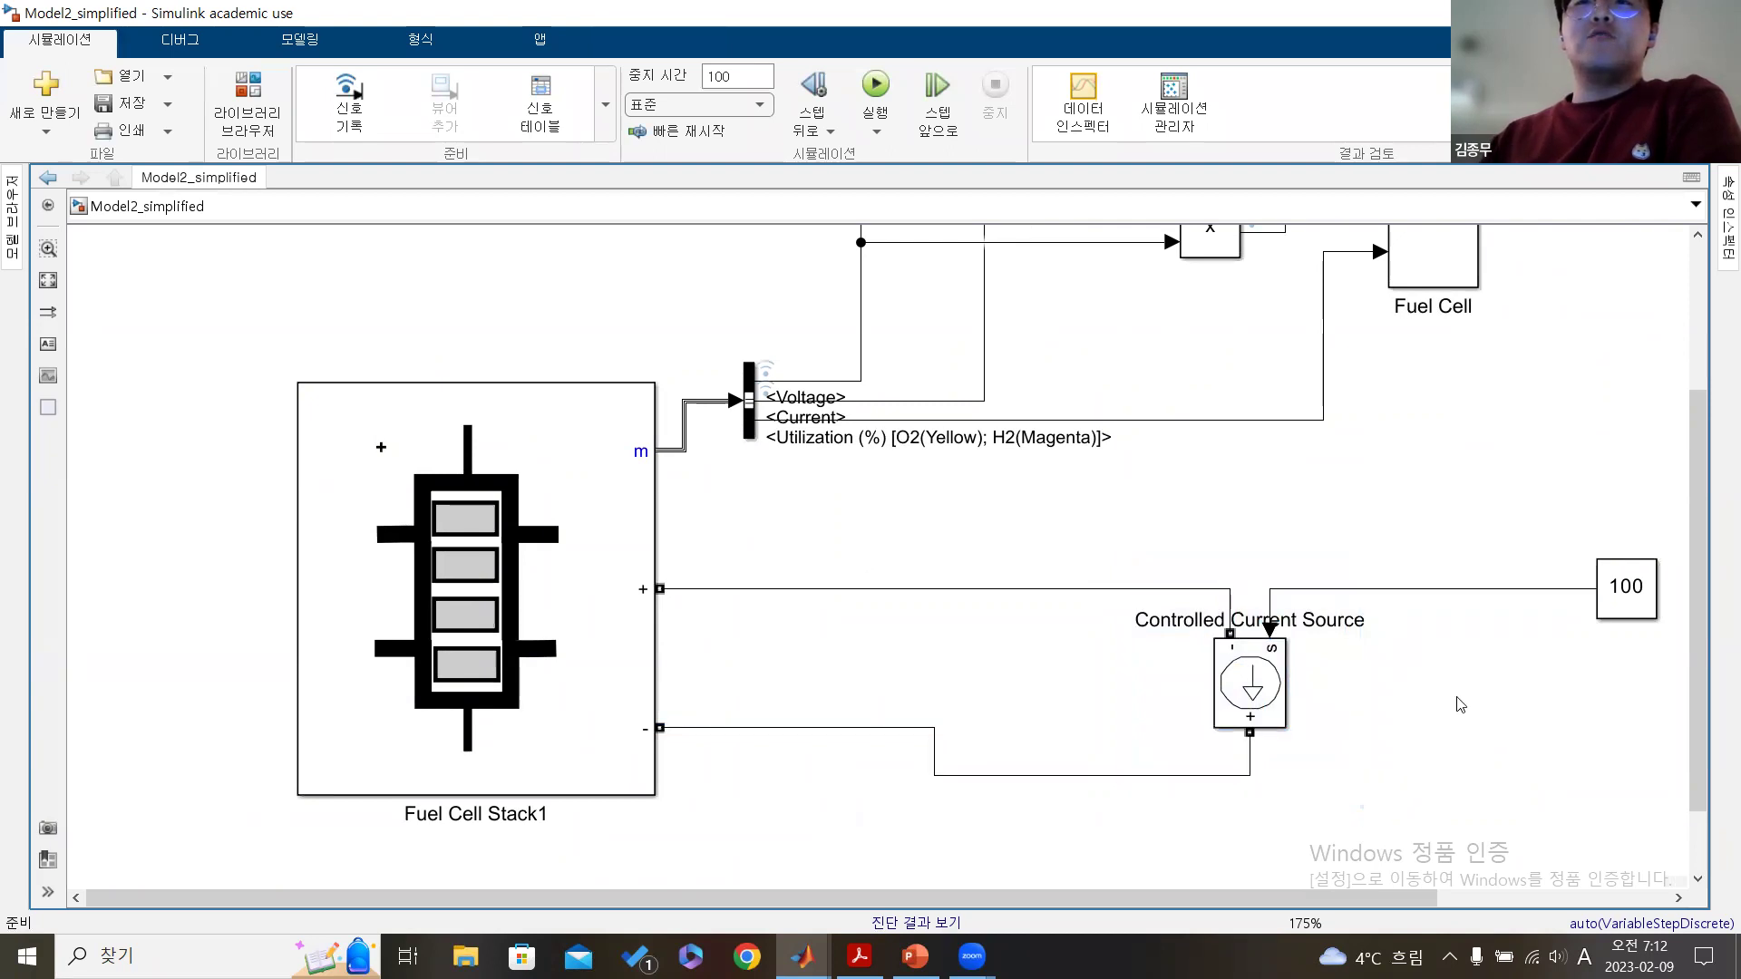
pyautogui.moveTo(1674, 647); pyautogui.dragTo(1586, 536)
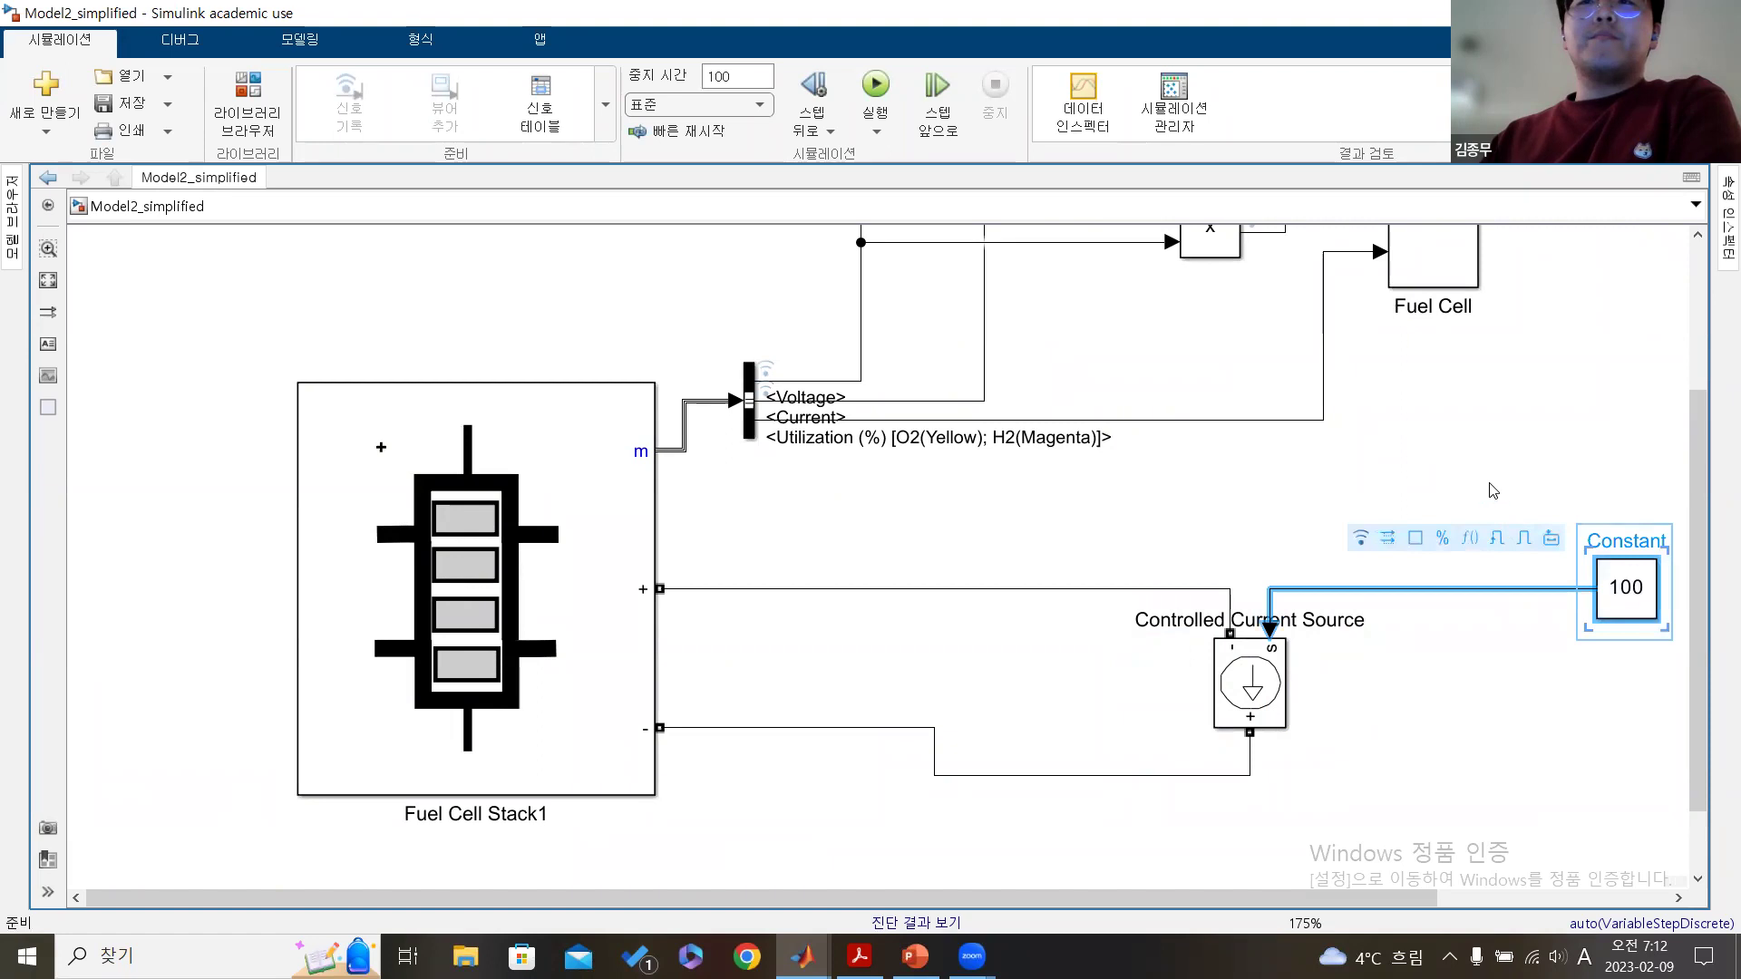
# - Move the Controlled Current Source label to the right side of its block and select the block with its connected lines
pyautogui.keyDown('shift'); pyautogui.click(1226, 669); pyautogui.keyUp('shift')
pyautogui.moveTo(1149, 622); pyautogui.dragTo(1190, 678)
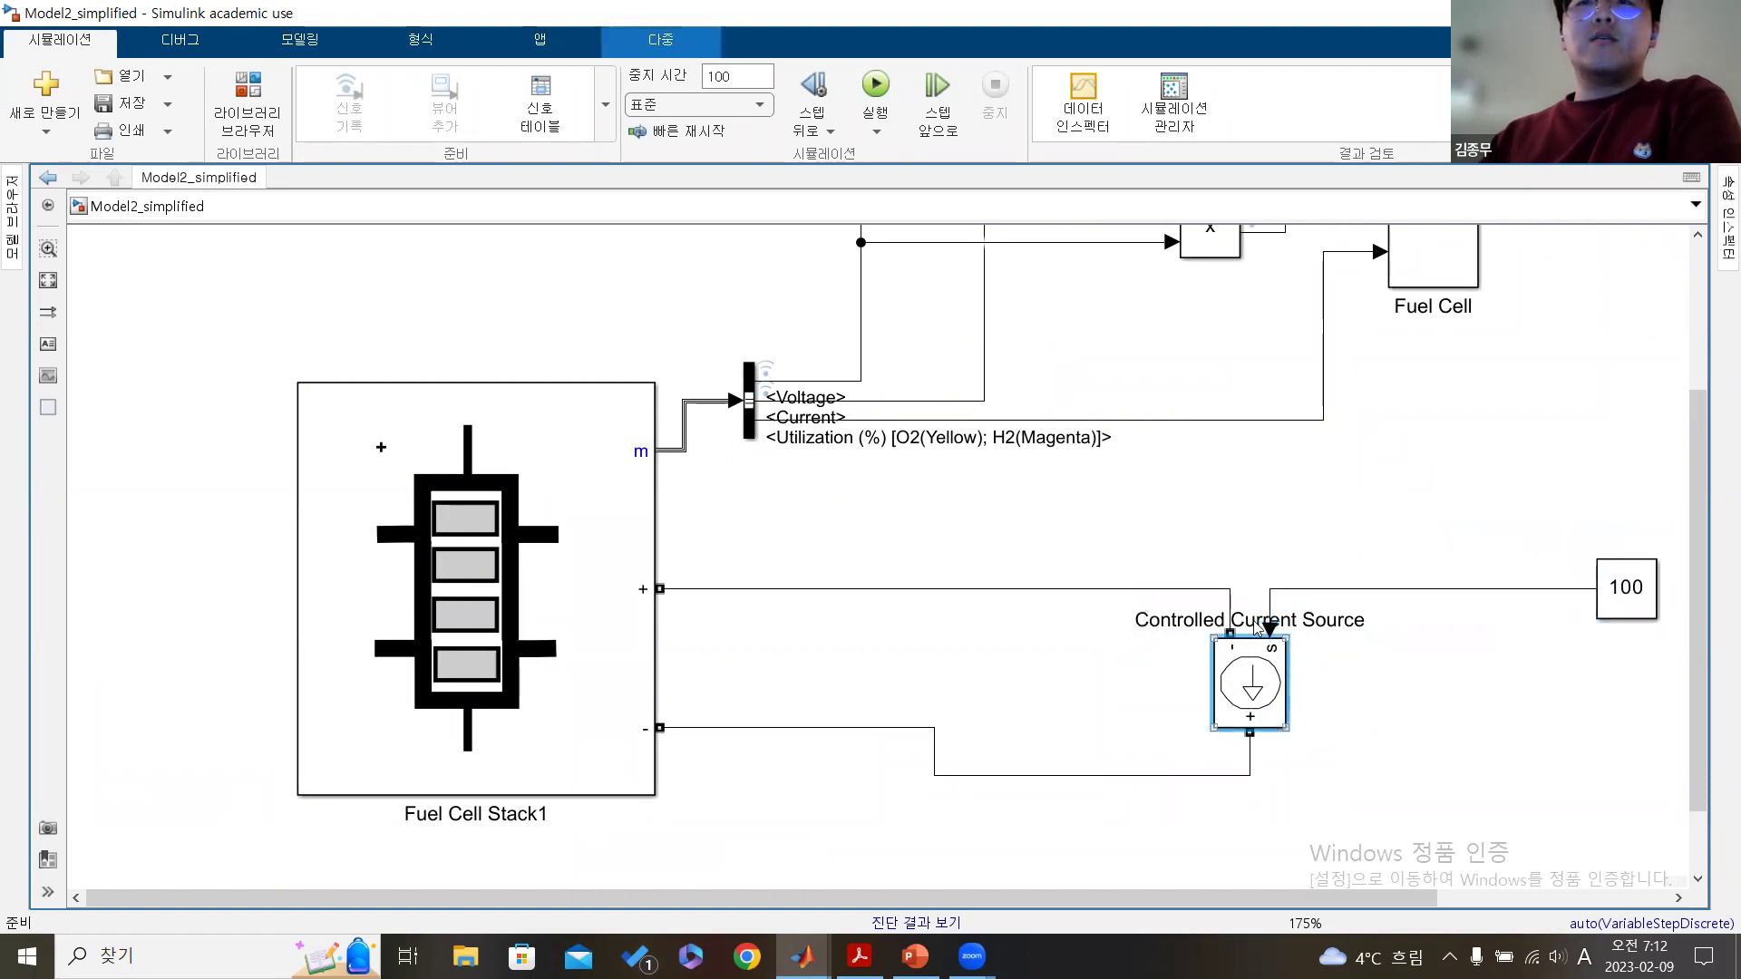
pyautogui.moveTo(1107, 490); pyautogui.dragTo(1388, 785)
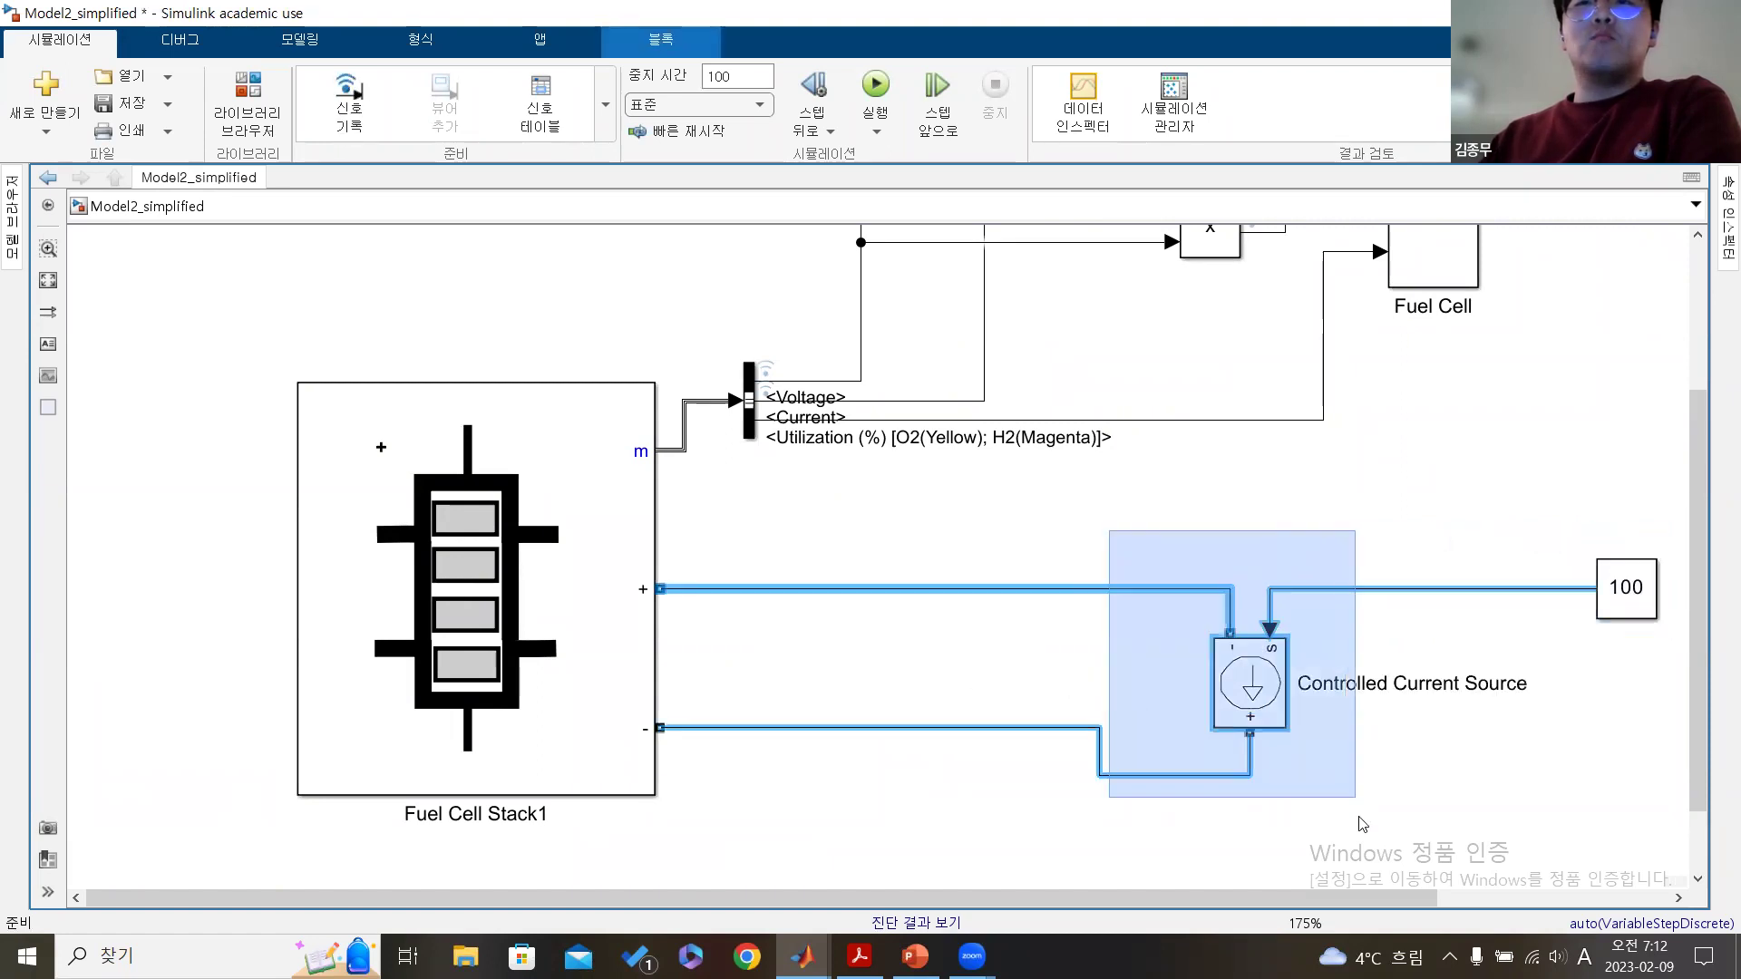
# - Examine the bus line leaving the m port of Fuel Cell Stack1 and the Voltage, Current and Utilization signals split from it
pyautogui.click(644, 454)
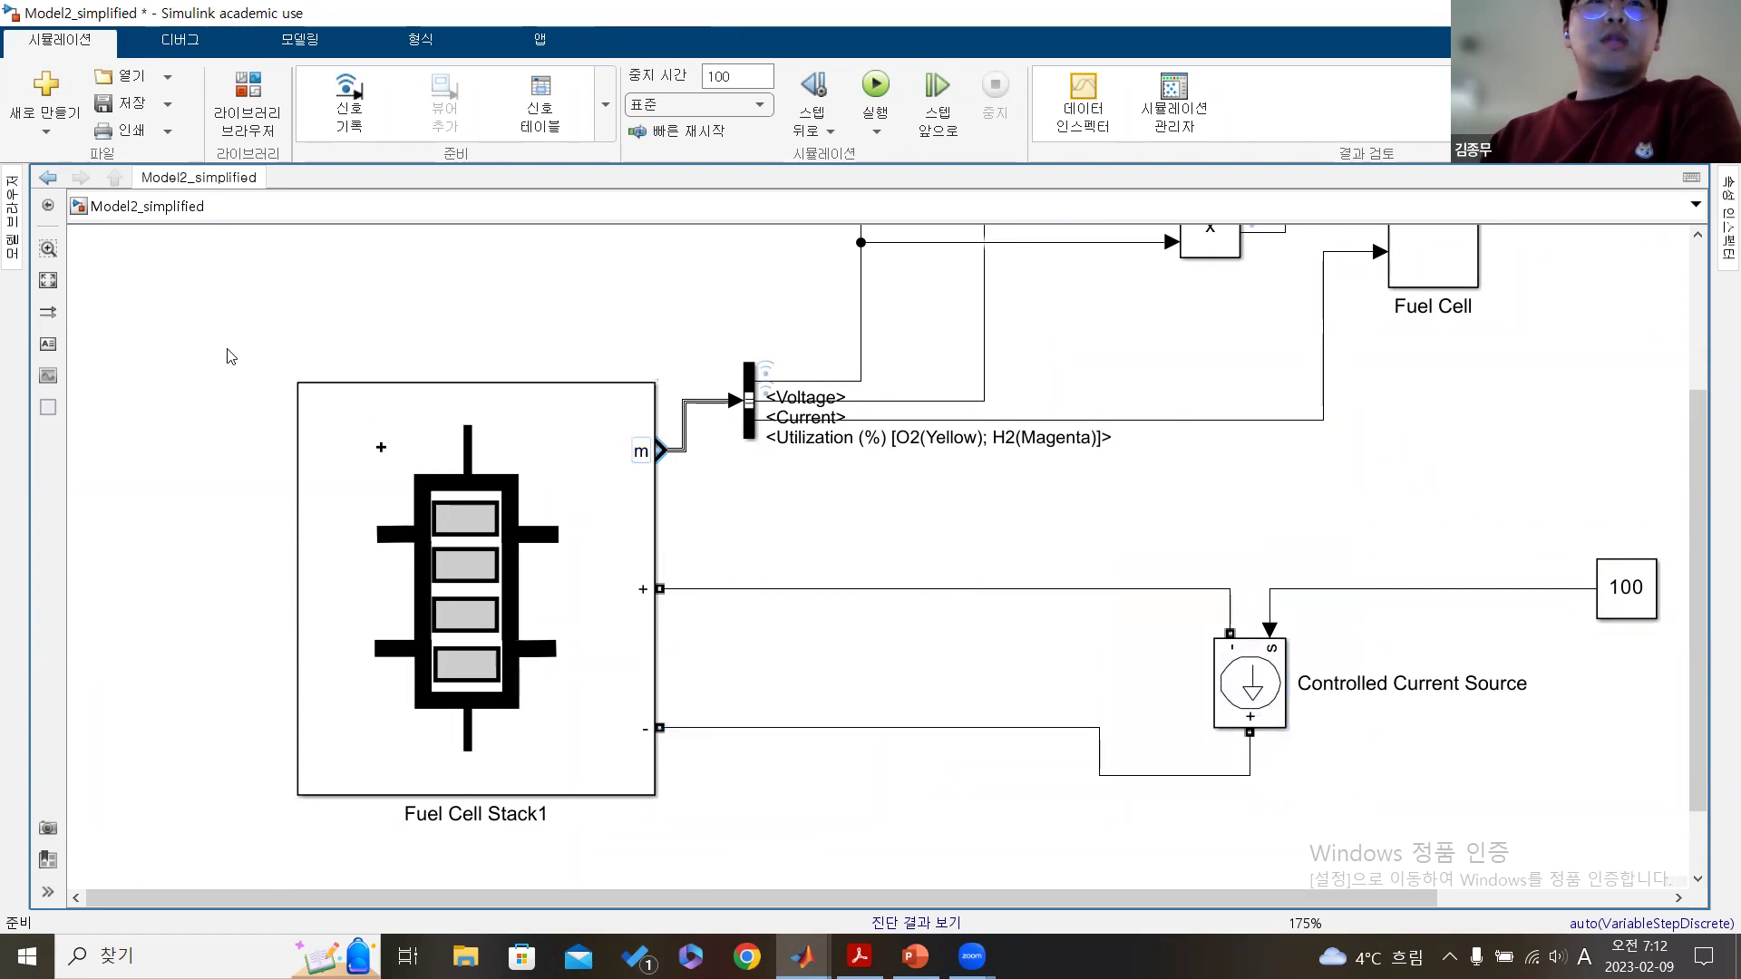
pyautogui.click(381, 369)
pyautogui.scroll(-1, 381, 369)
pyautogui.moveTo(413, 317); pyautogui.dragTo(517, 338)
pyautogui.scroll(-1, 517, 338)
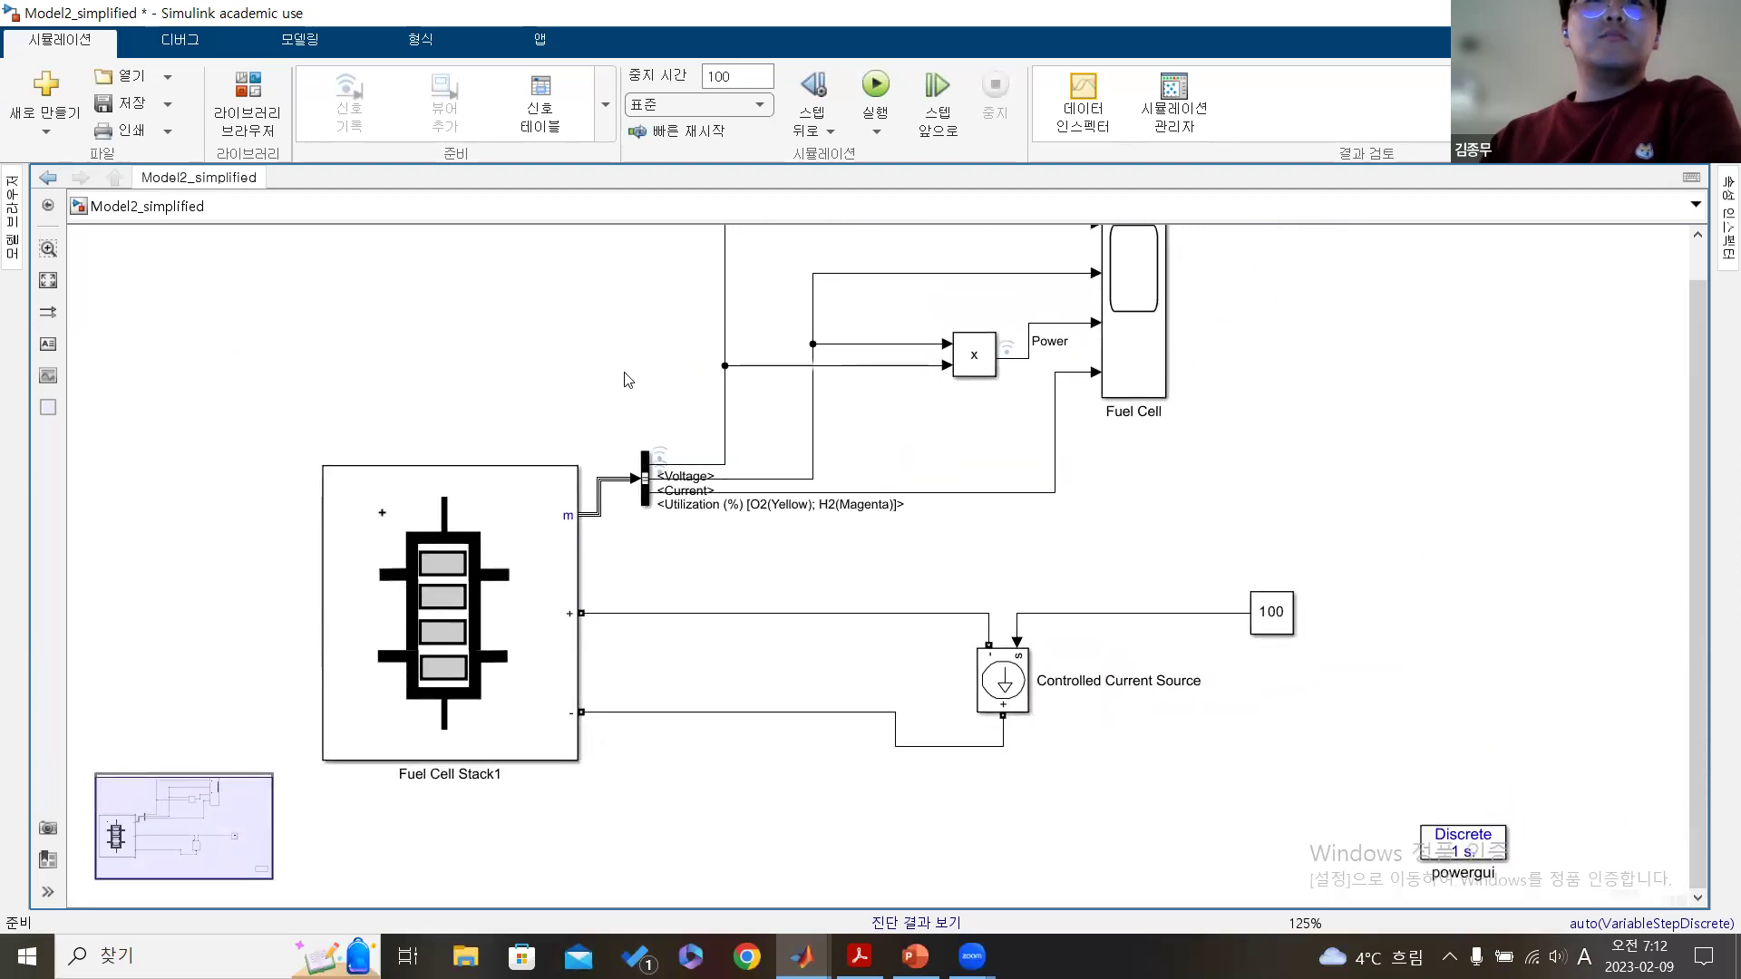
pyautogui.scroll(-1, 639, 363)
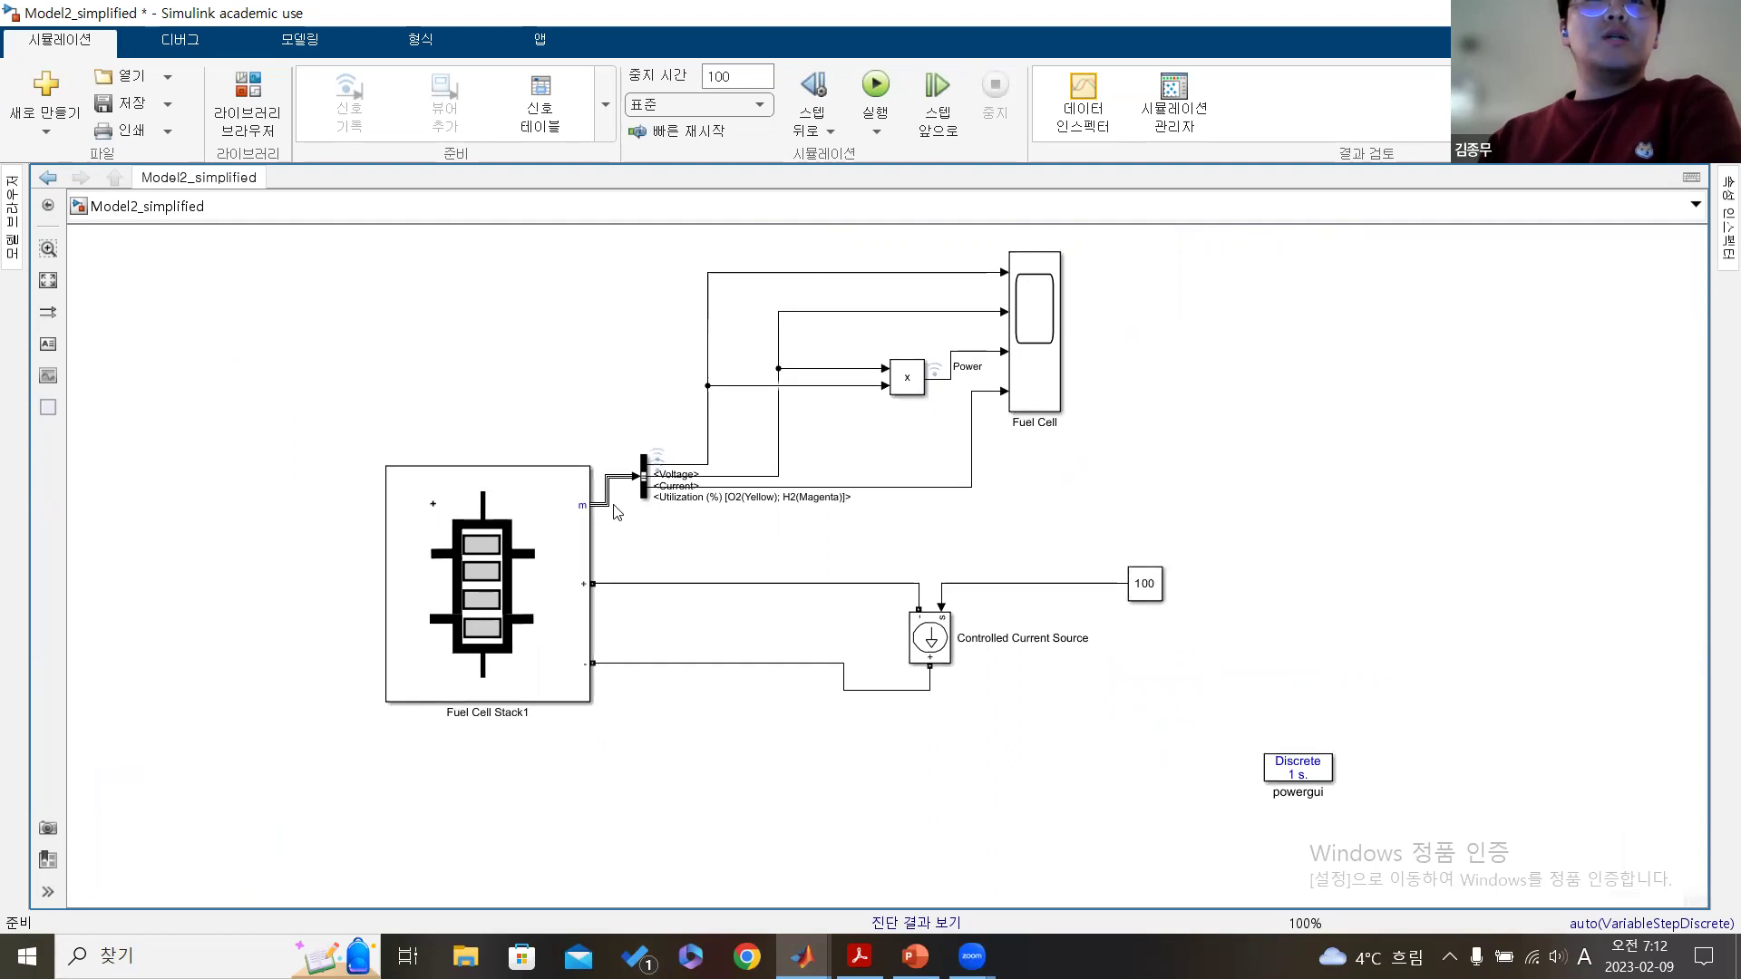
pyautogui.scroll(2, 622, 498)
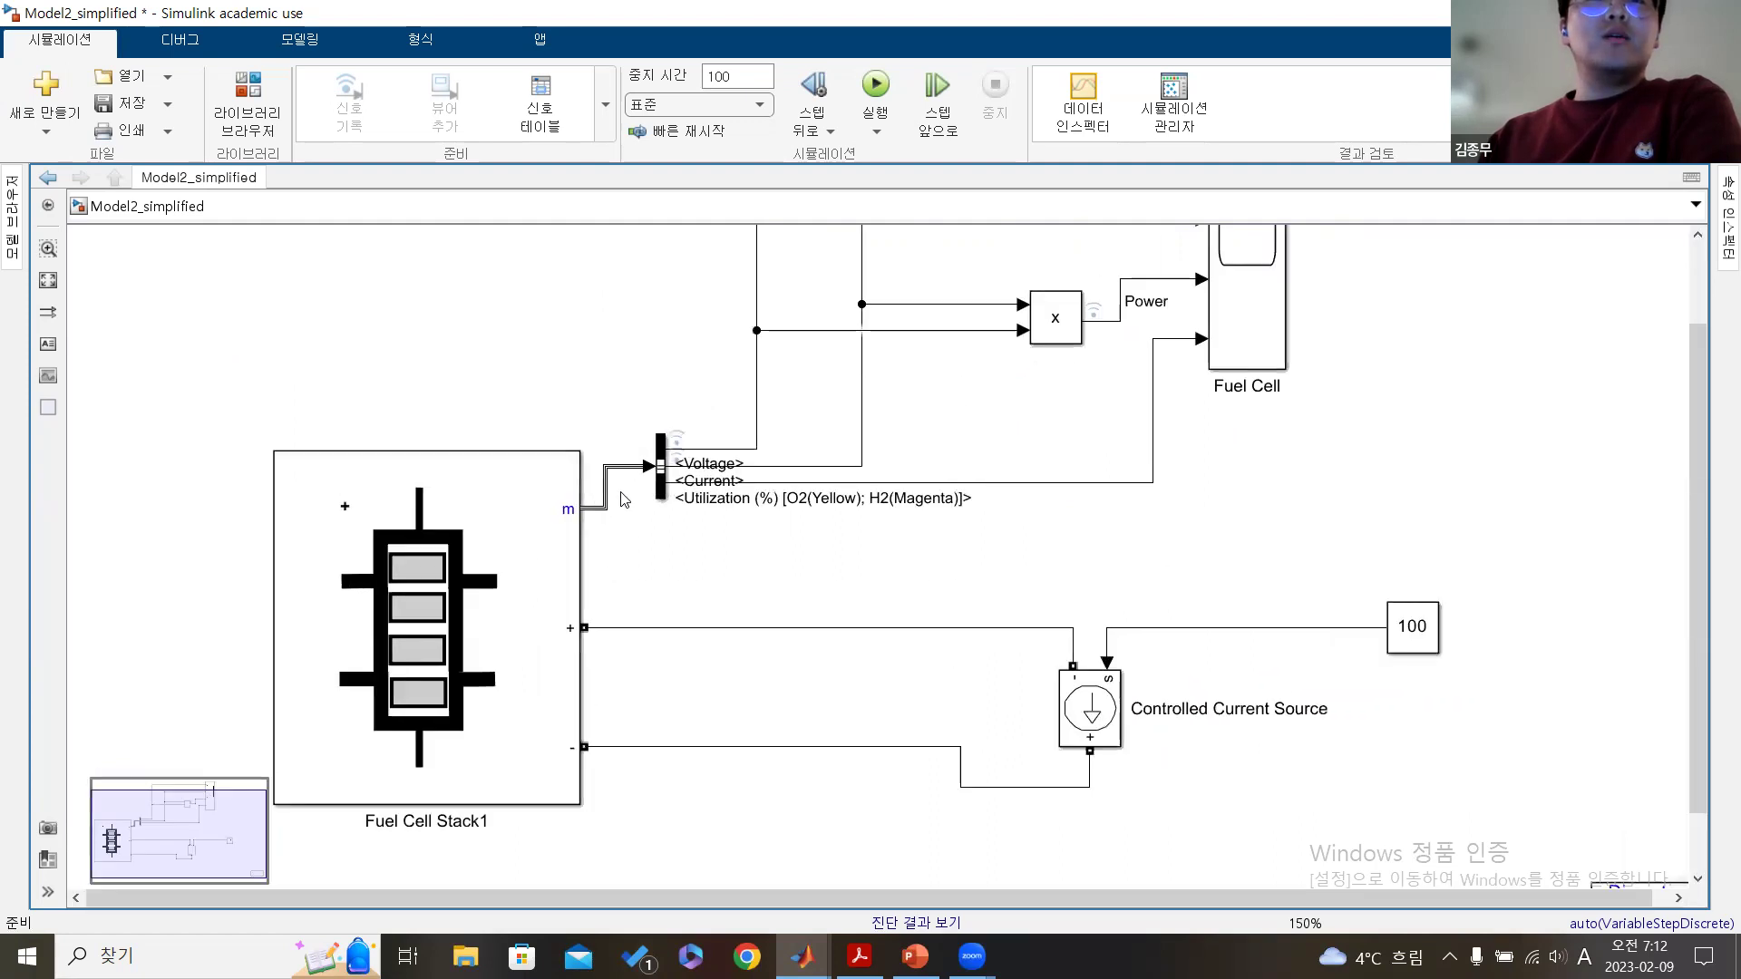
pyautogui.click(695, 467)
pyautogui.click(715, 501)
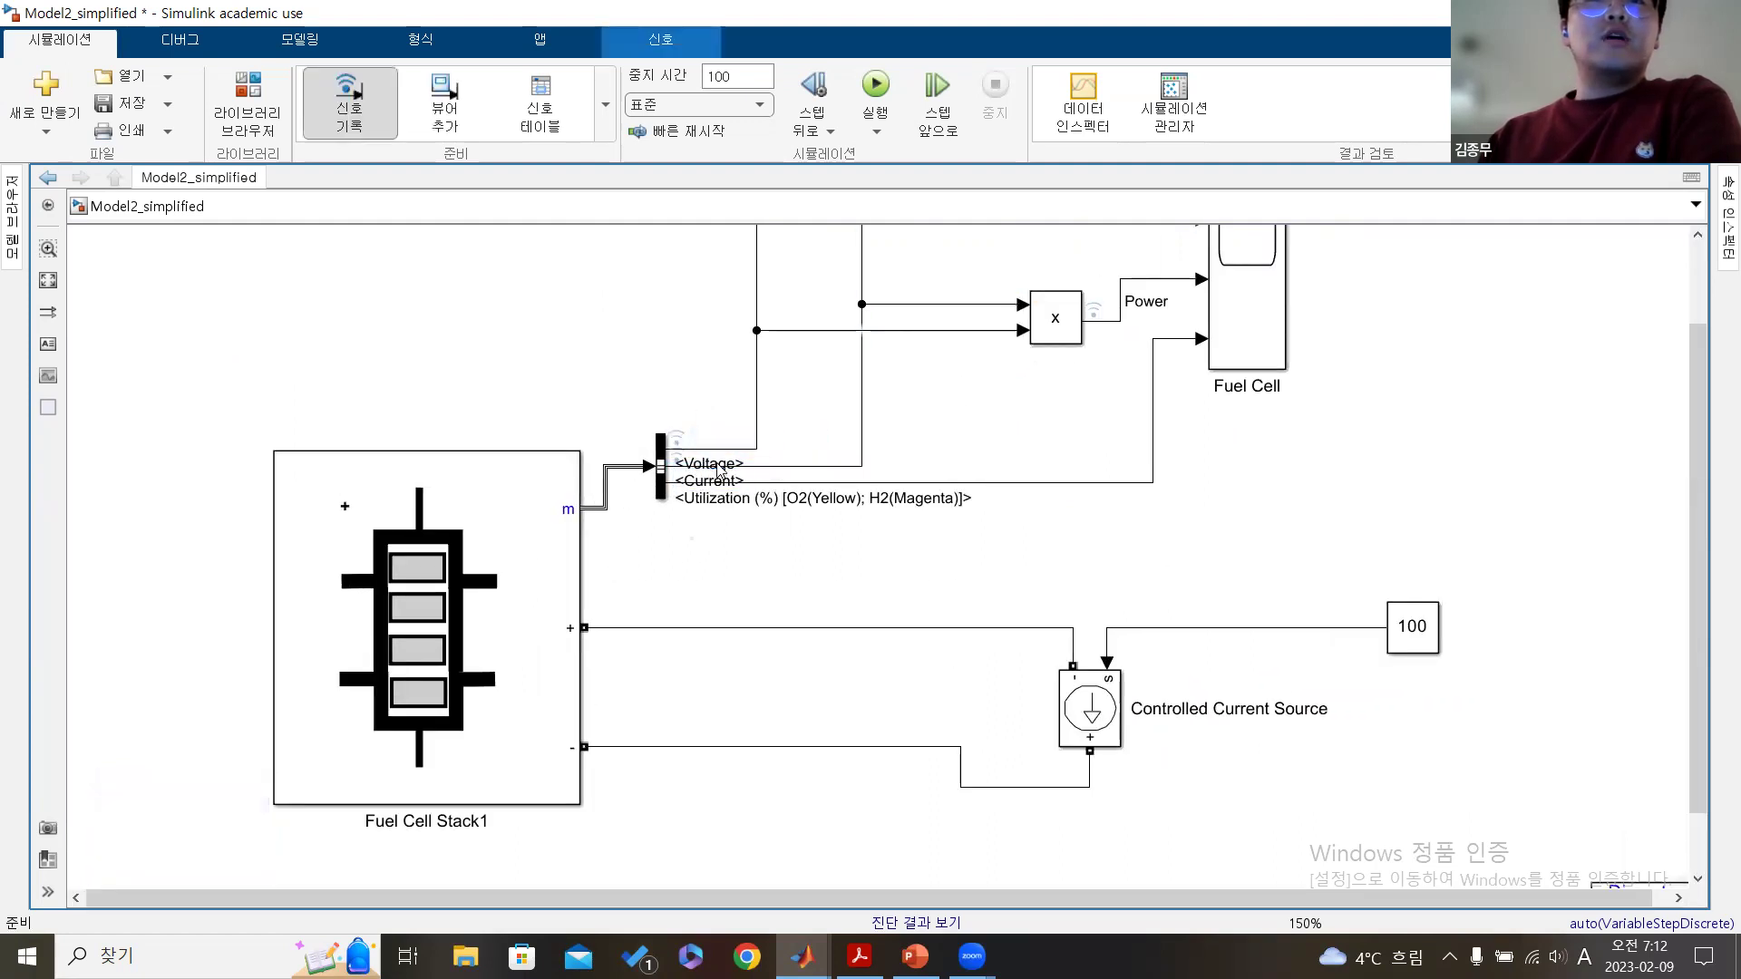
# - View the Voltage, Current, Power and Utilization plots in the Fuel Cell scope and close the scope
pyautogui.scroll(-2, 696, 427)
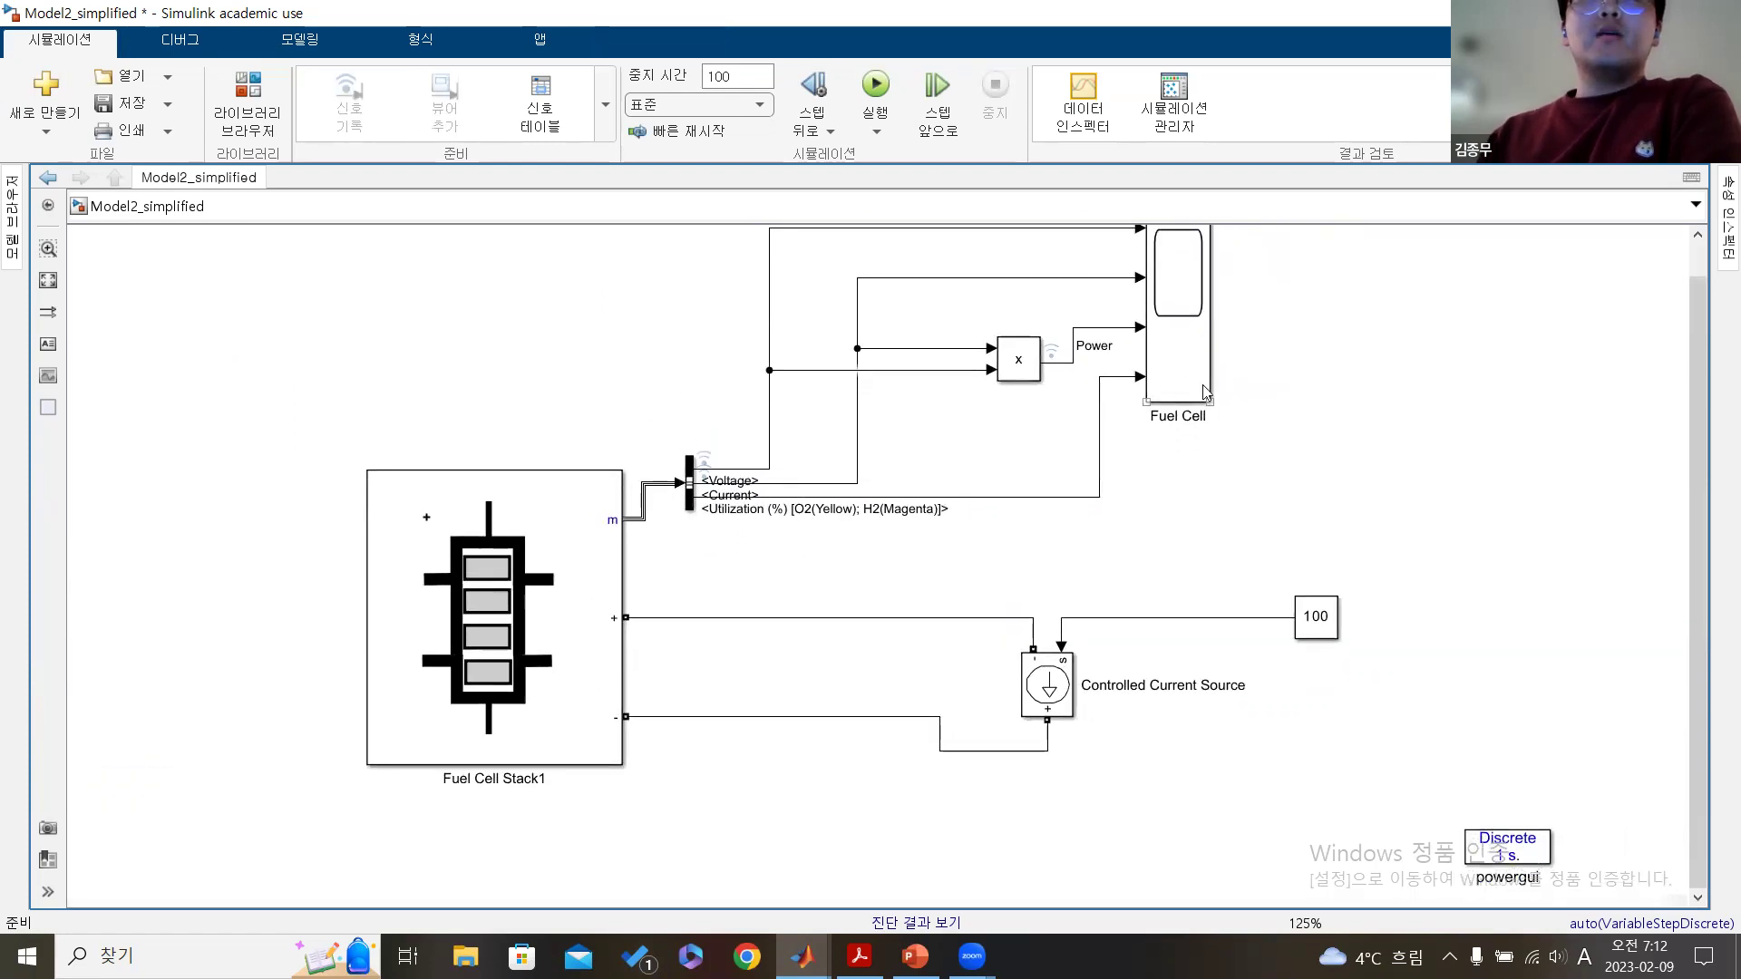
pyautogui.moveTo(1239, 385); pyautogui.dragTo(1247, 426)
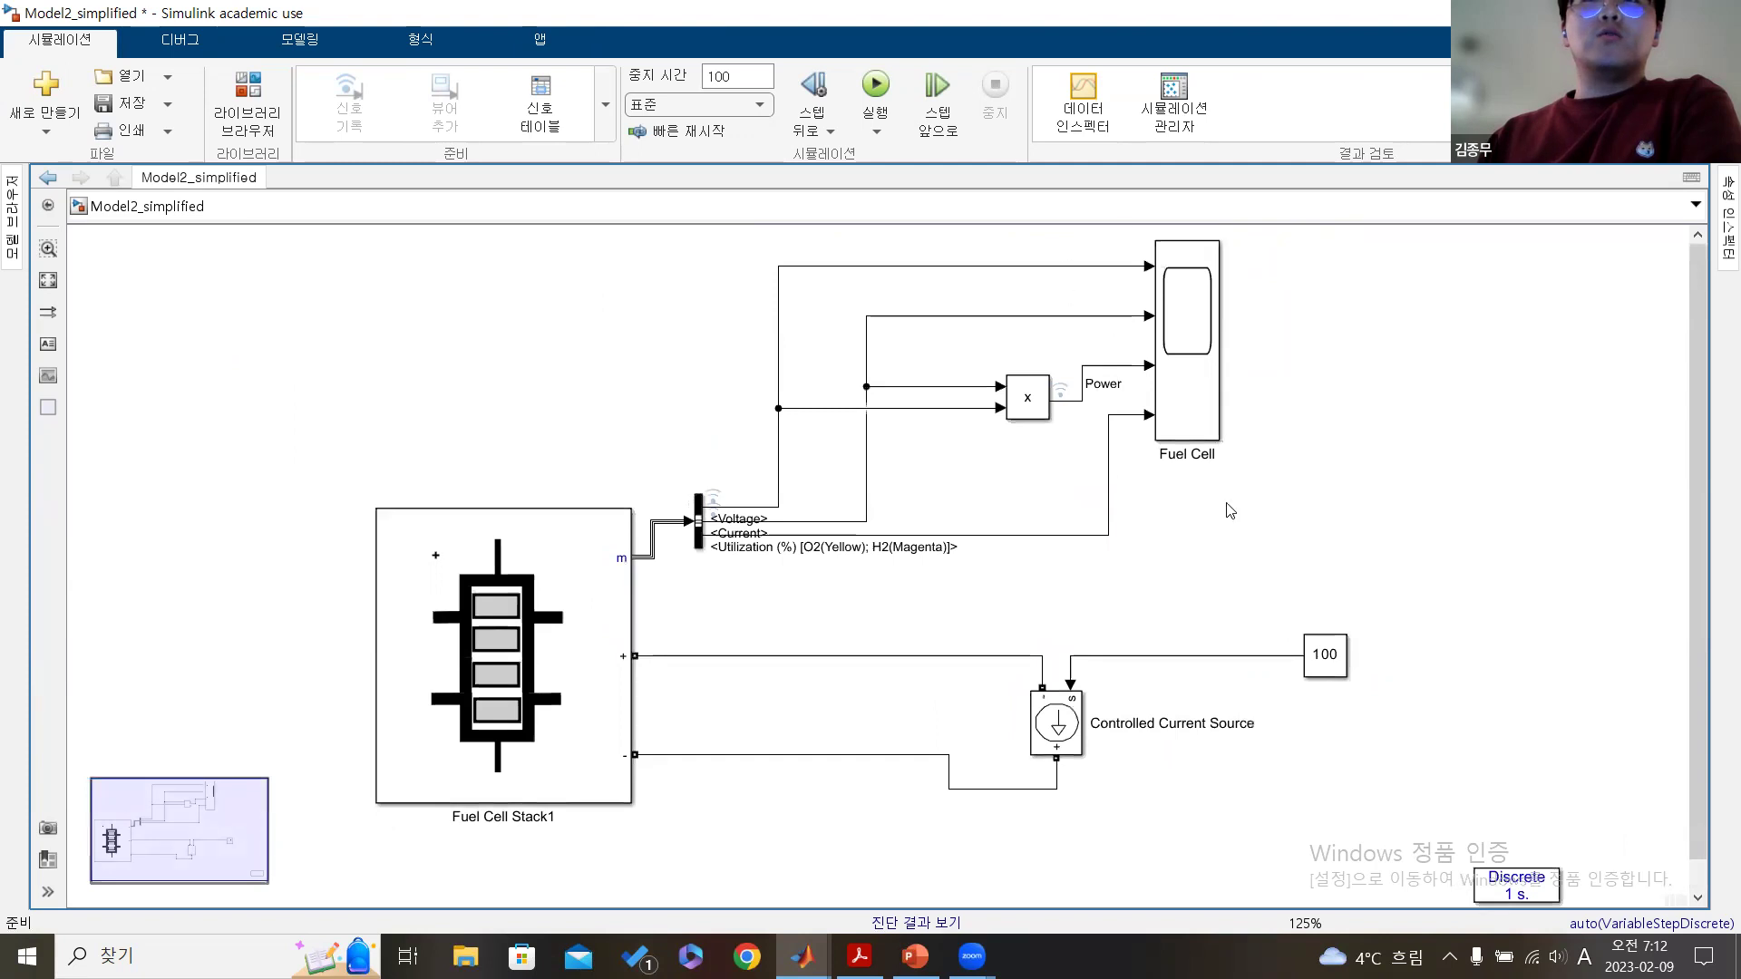
pyautogui.click(1190, 408)
pyautogui.doubleClick(1190, 408)
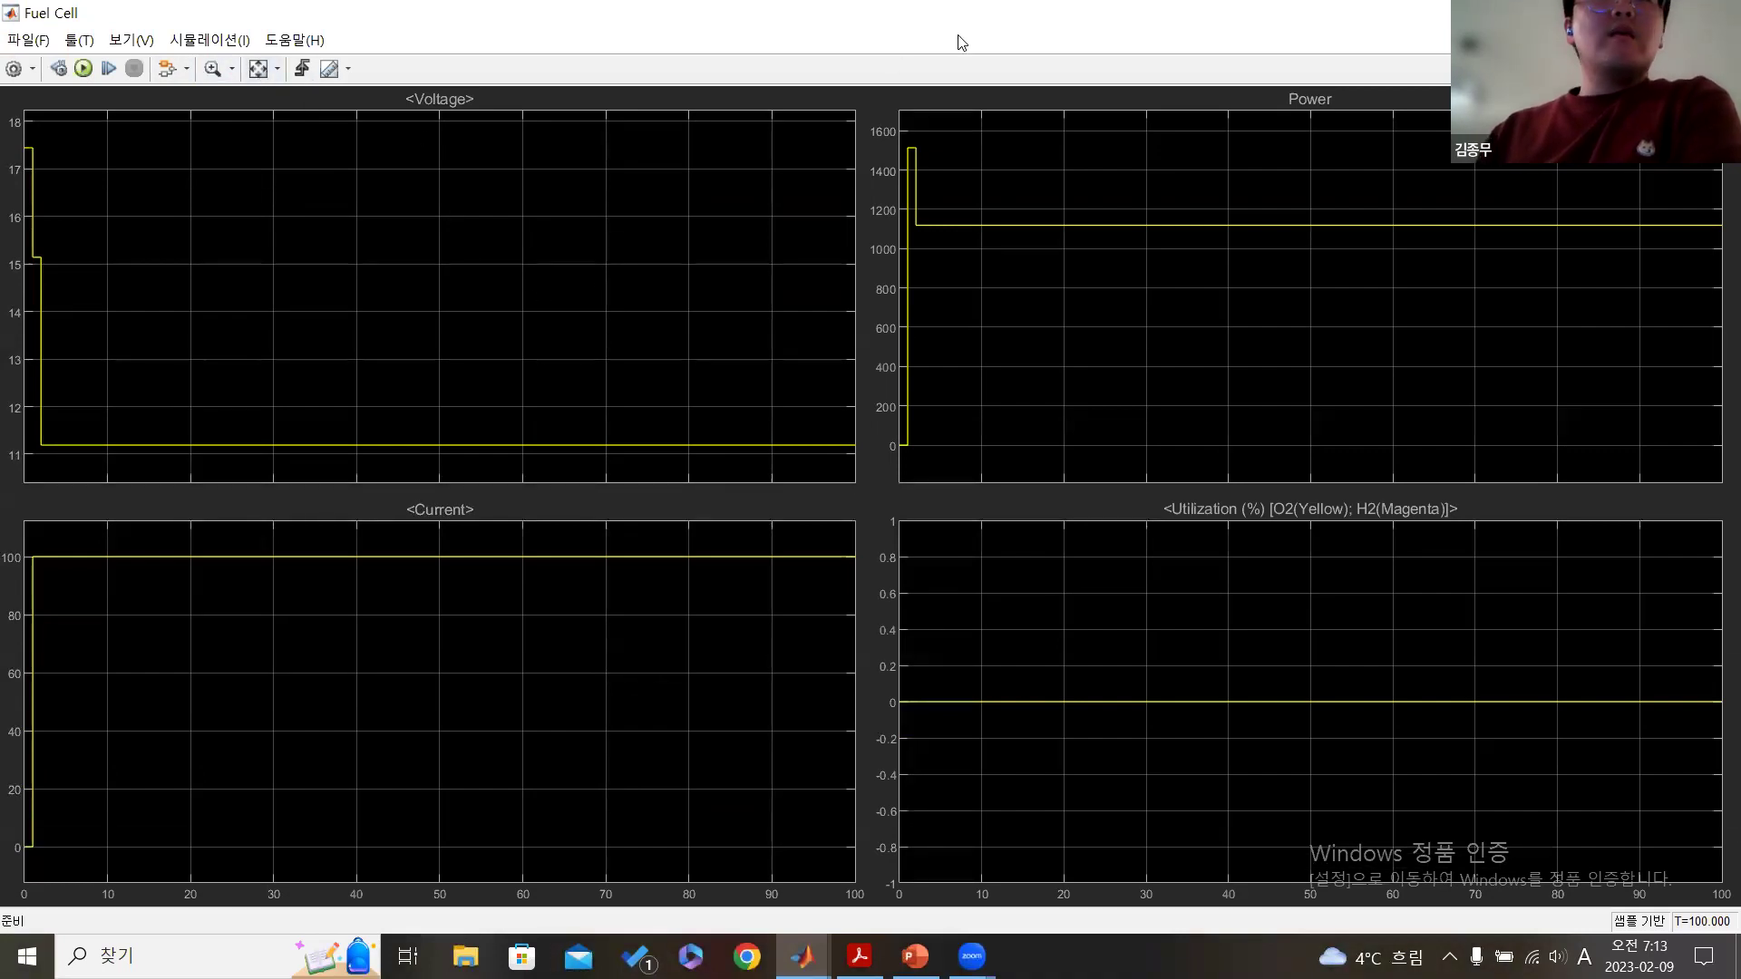
pyautogui.click(1718, 11)
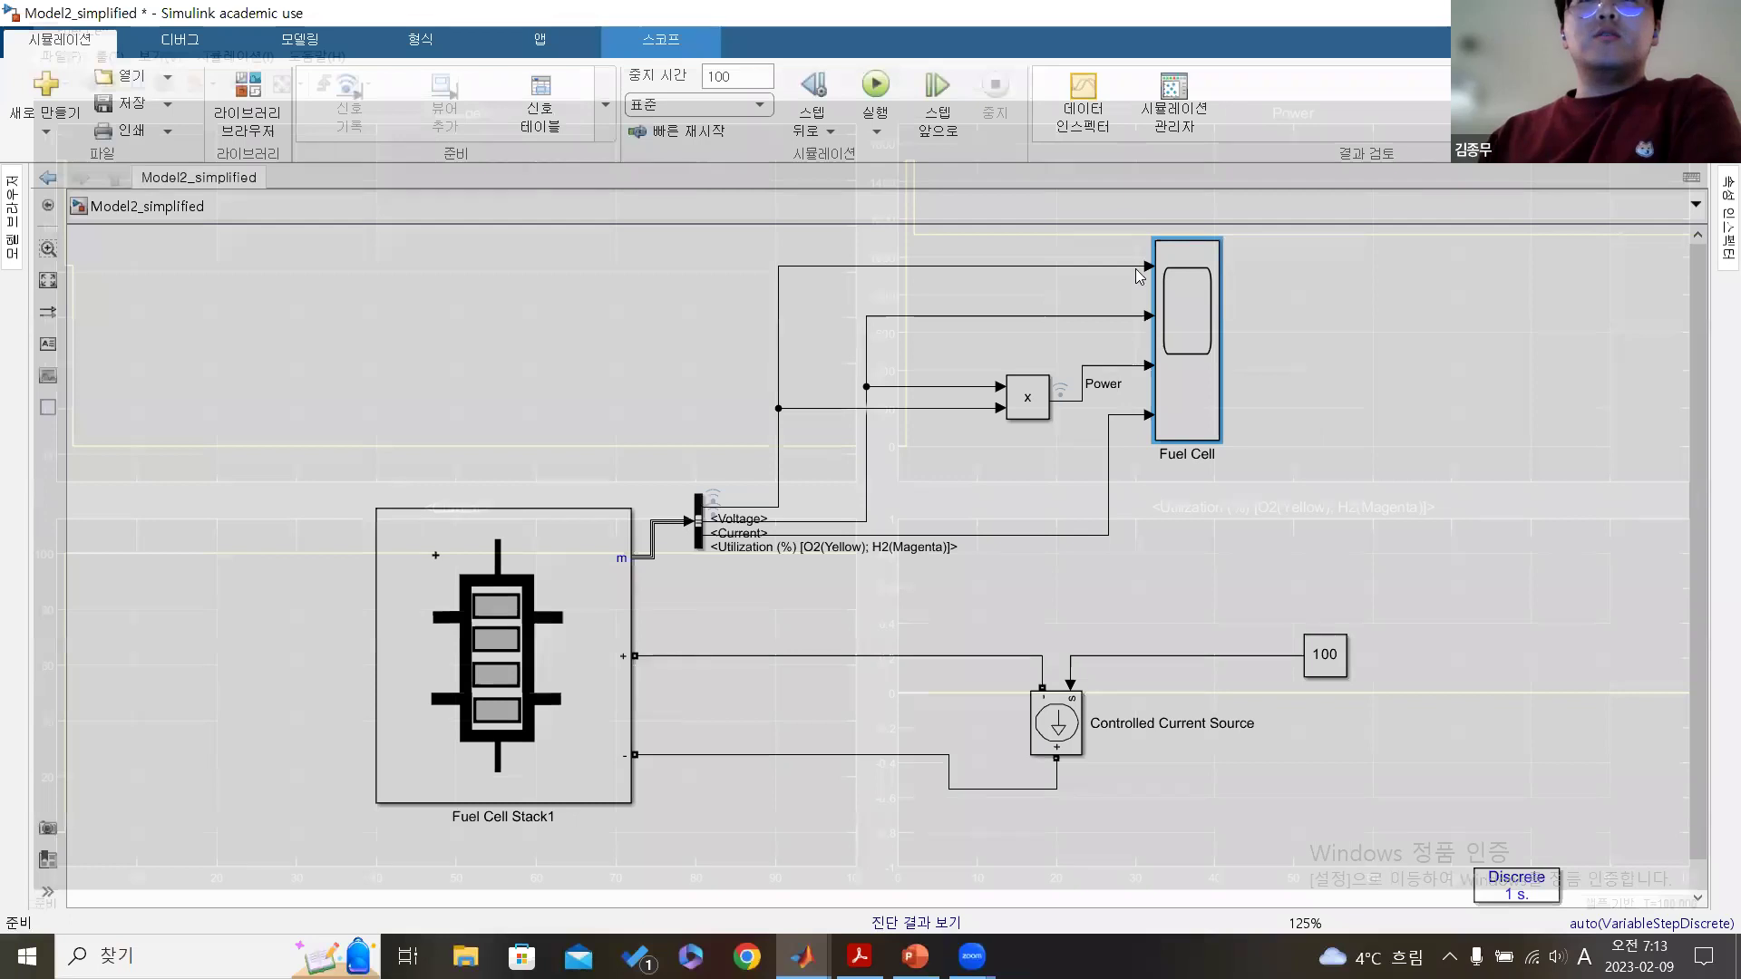
pyautogui.click(1296, 482)
# - Select the logged Voltage line between the bus selector and the Fuel Cell scope to point it out, and clear the selection
pyautogui.scroll(-2, 1269, 486)
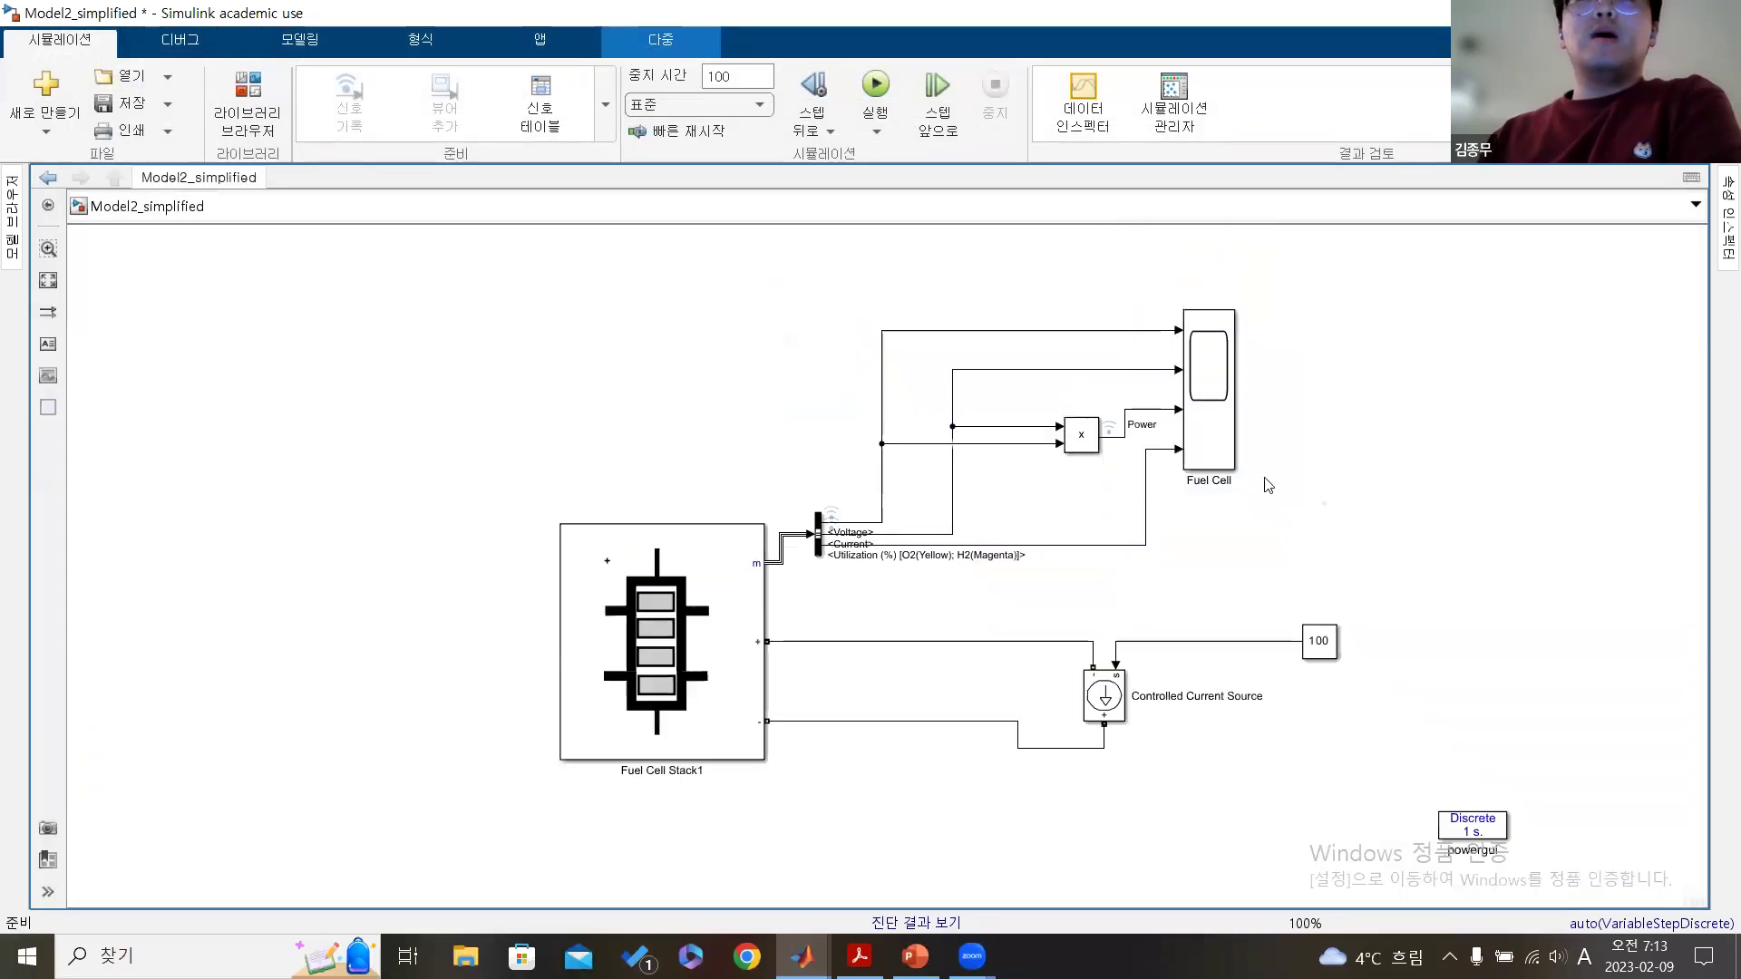
pyautogui.scroll(2, 1260, 490)
pyautogui.click(793, 478)
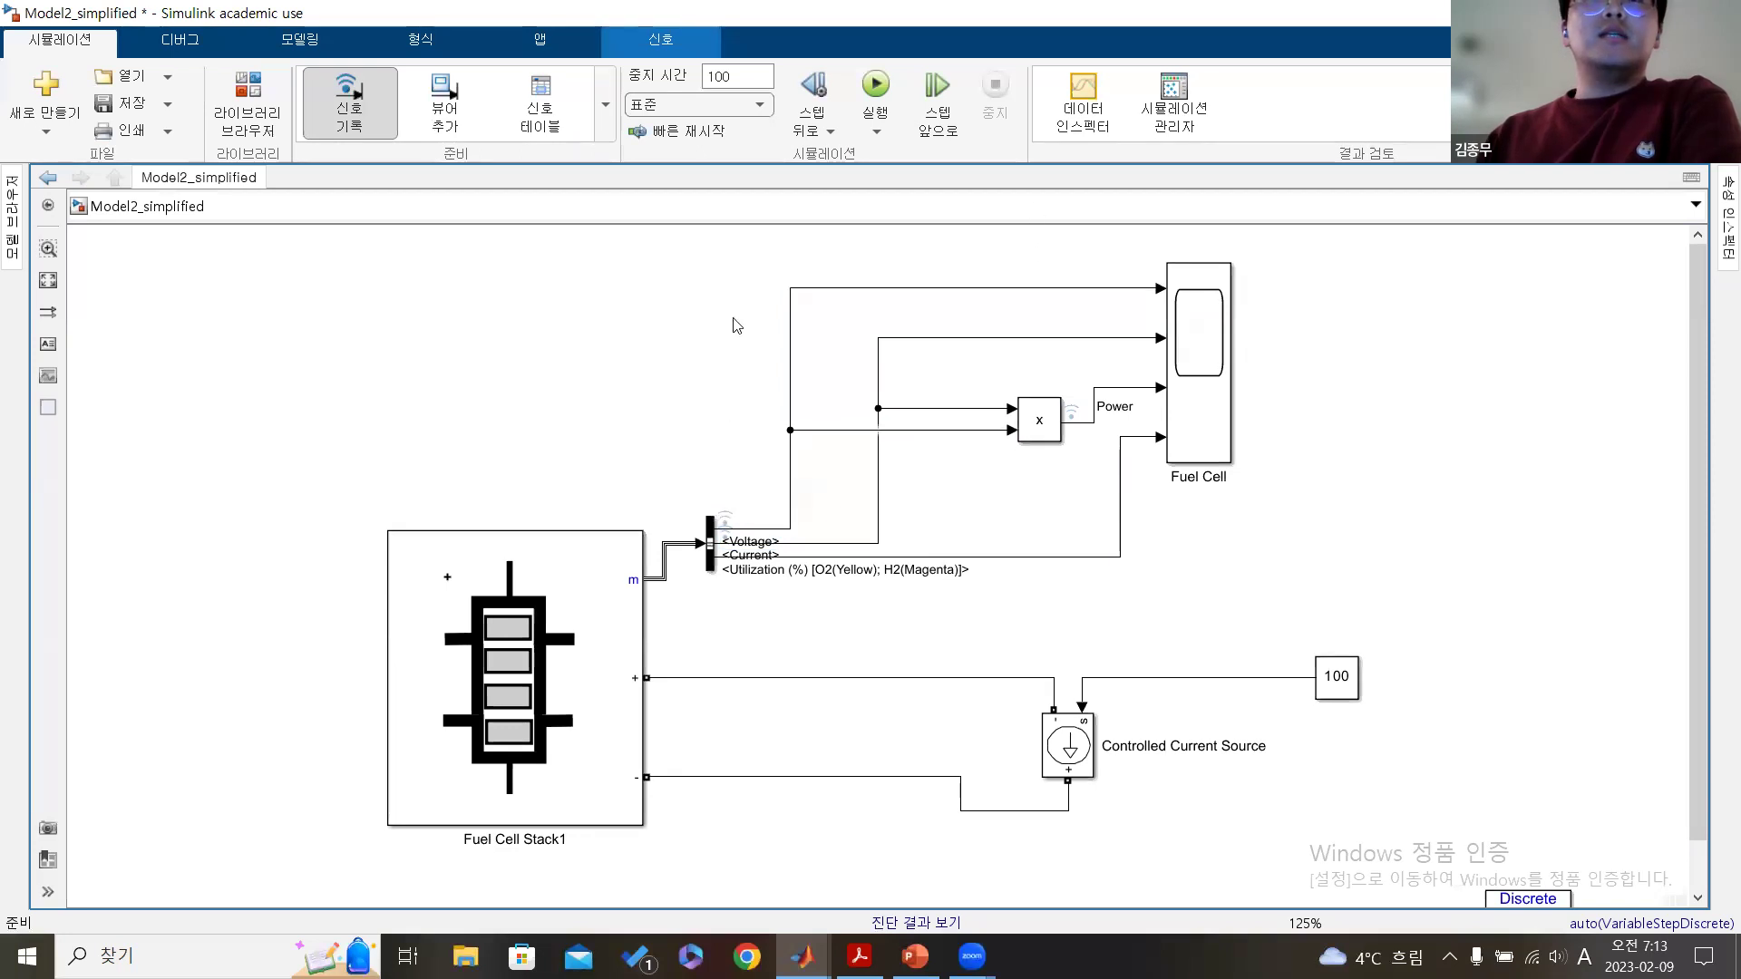
pyautogui.click(603, 385)
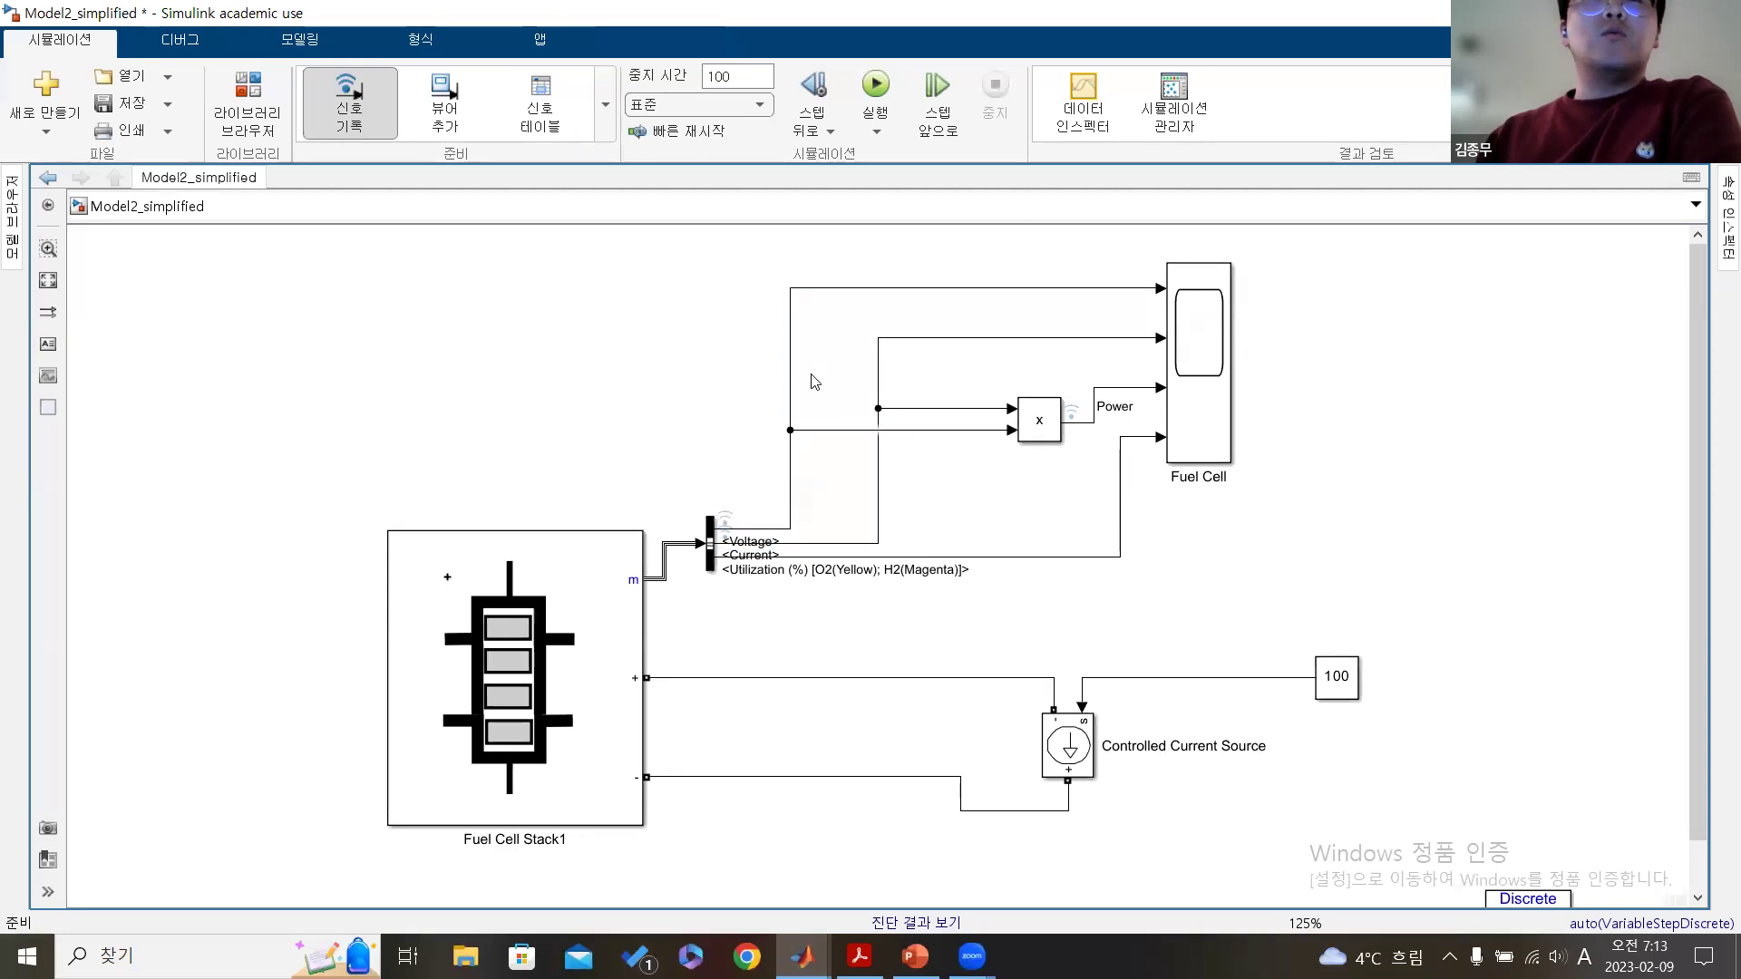
# - Plot the Voltage signal of Run 2 in the Simulation Data Inspector, and view the export options without exporting
pyautogui.click(1072, 119)
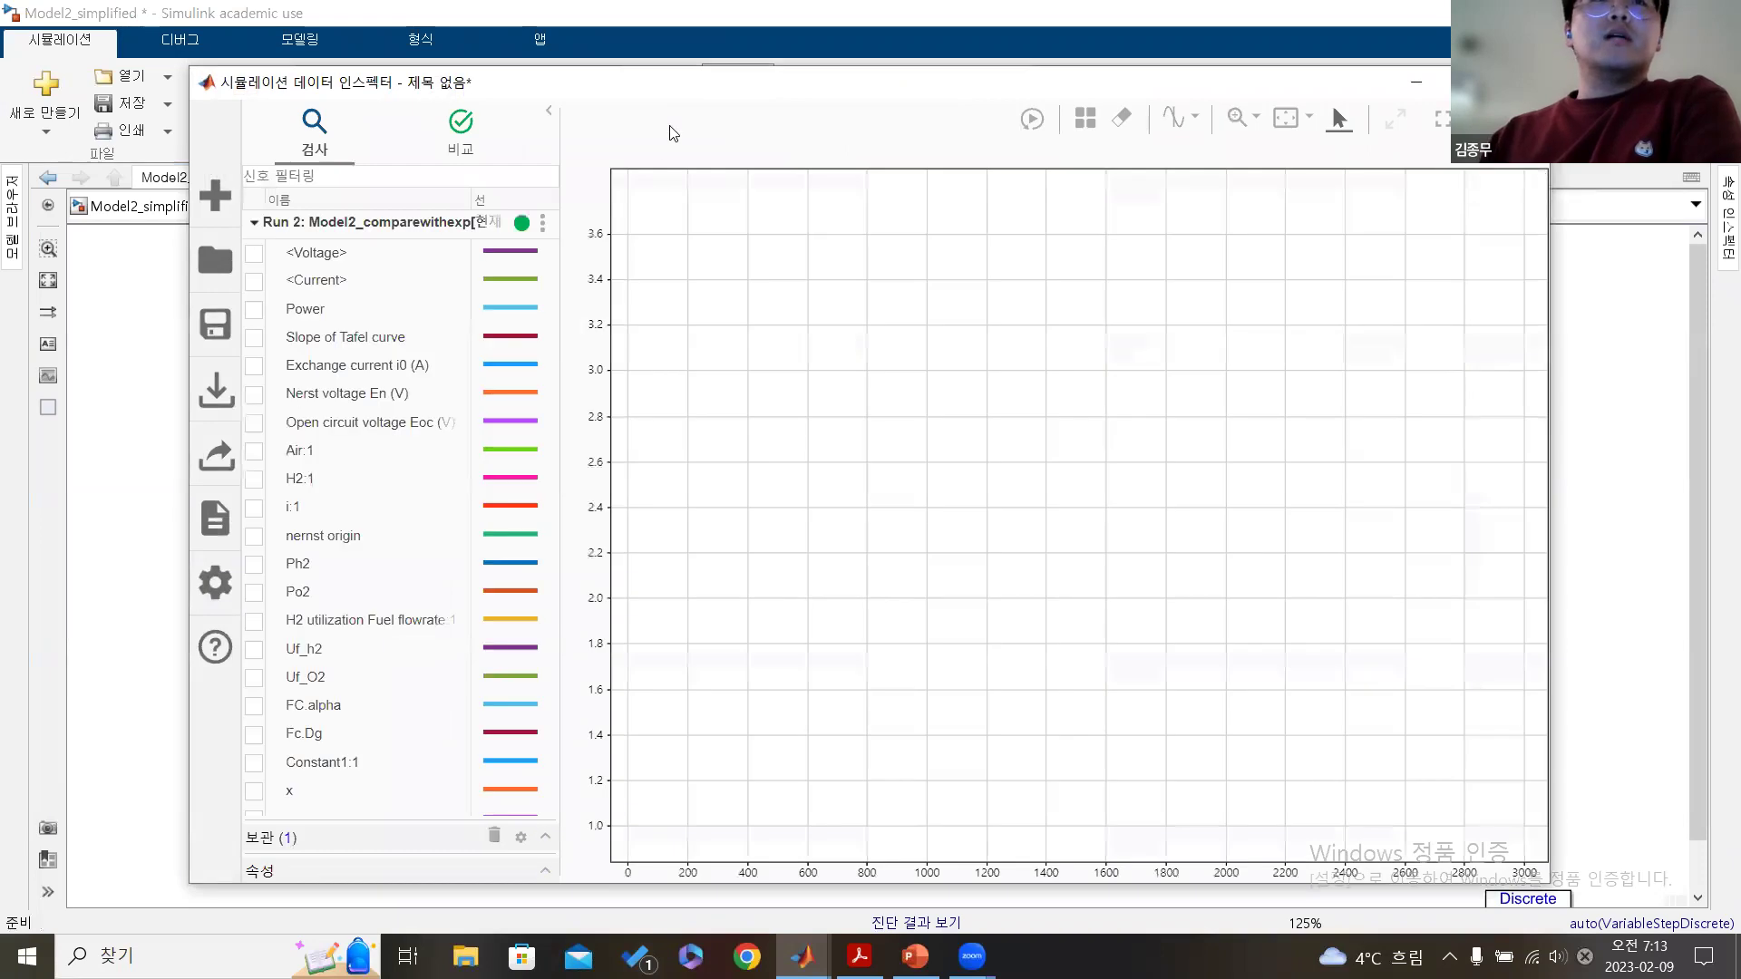
pyautogui.click(255, 222)
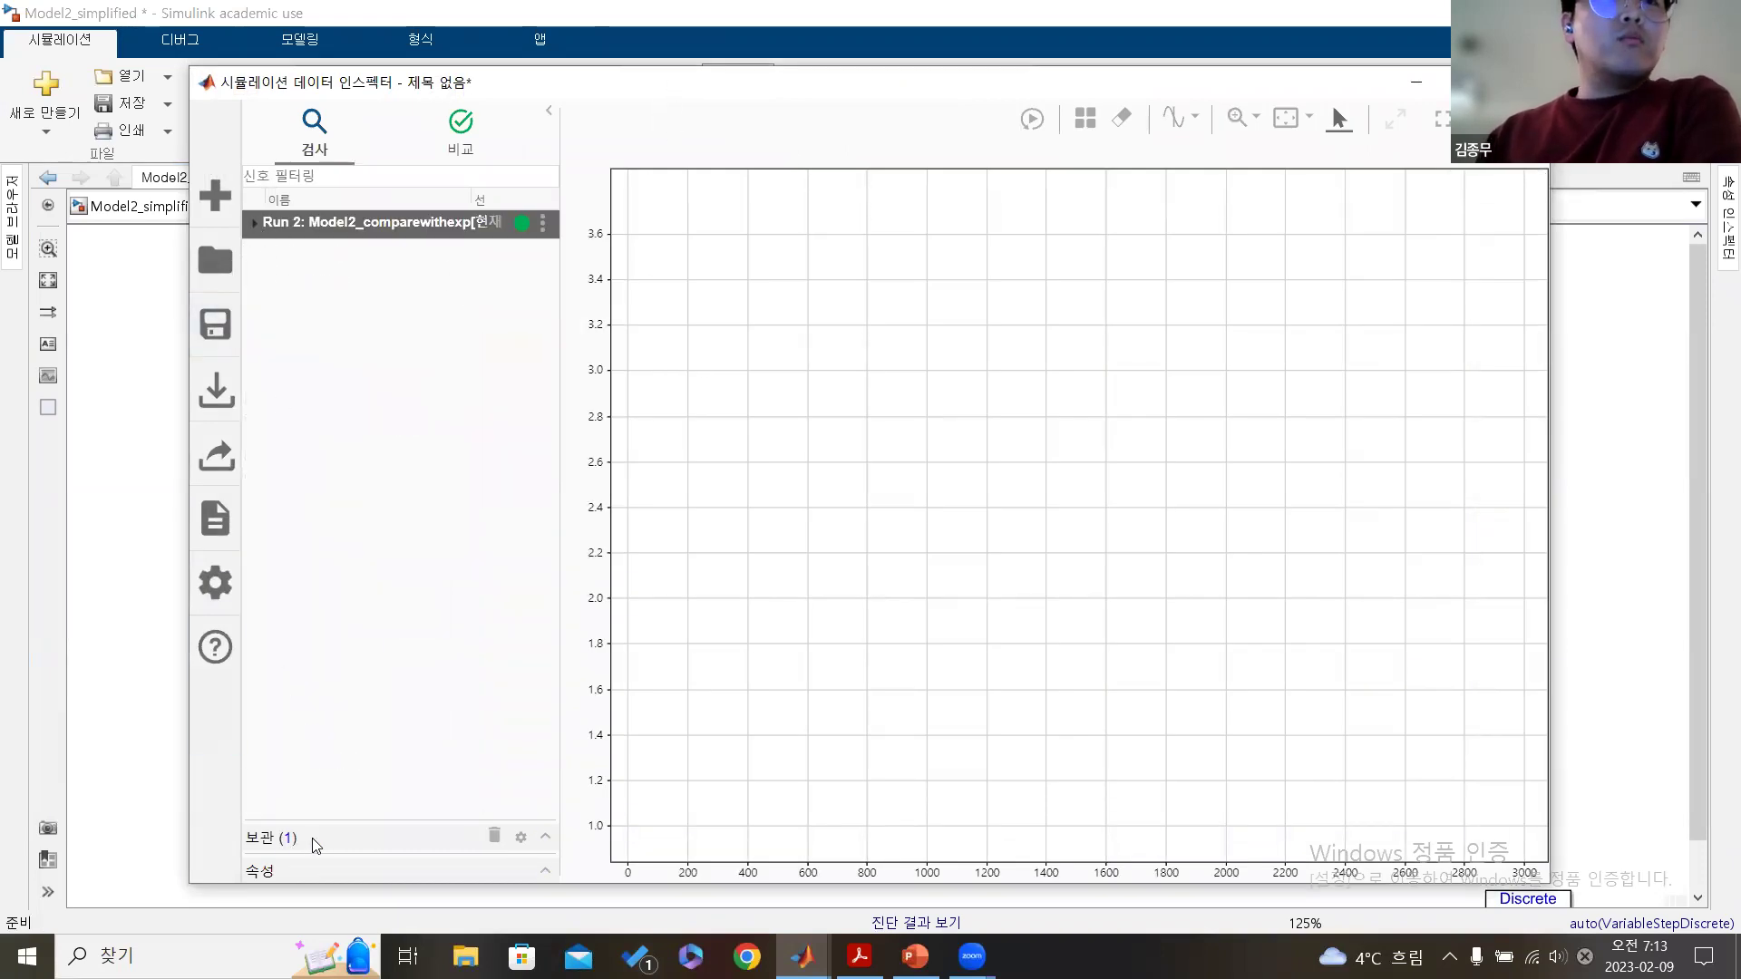
pyautogui.click(255, 223)
pyautogui.click(254, 254)
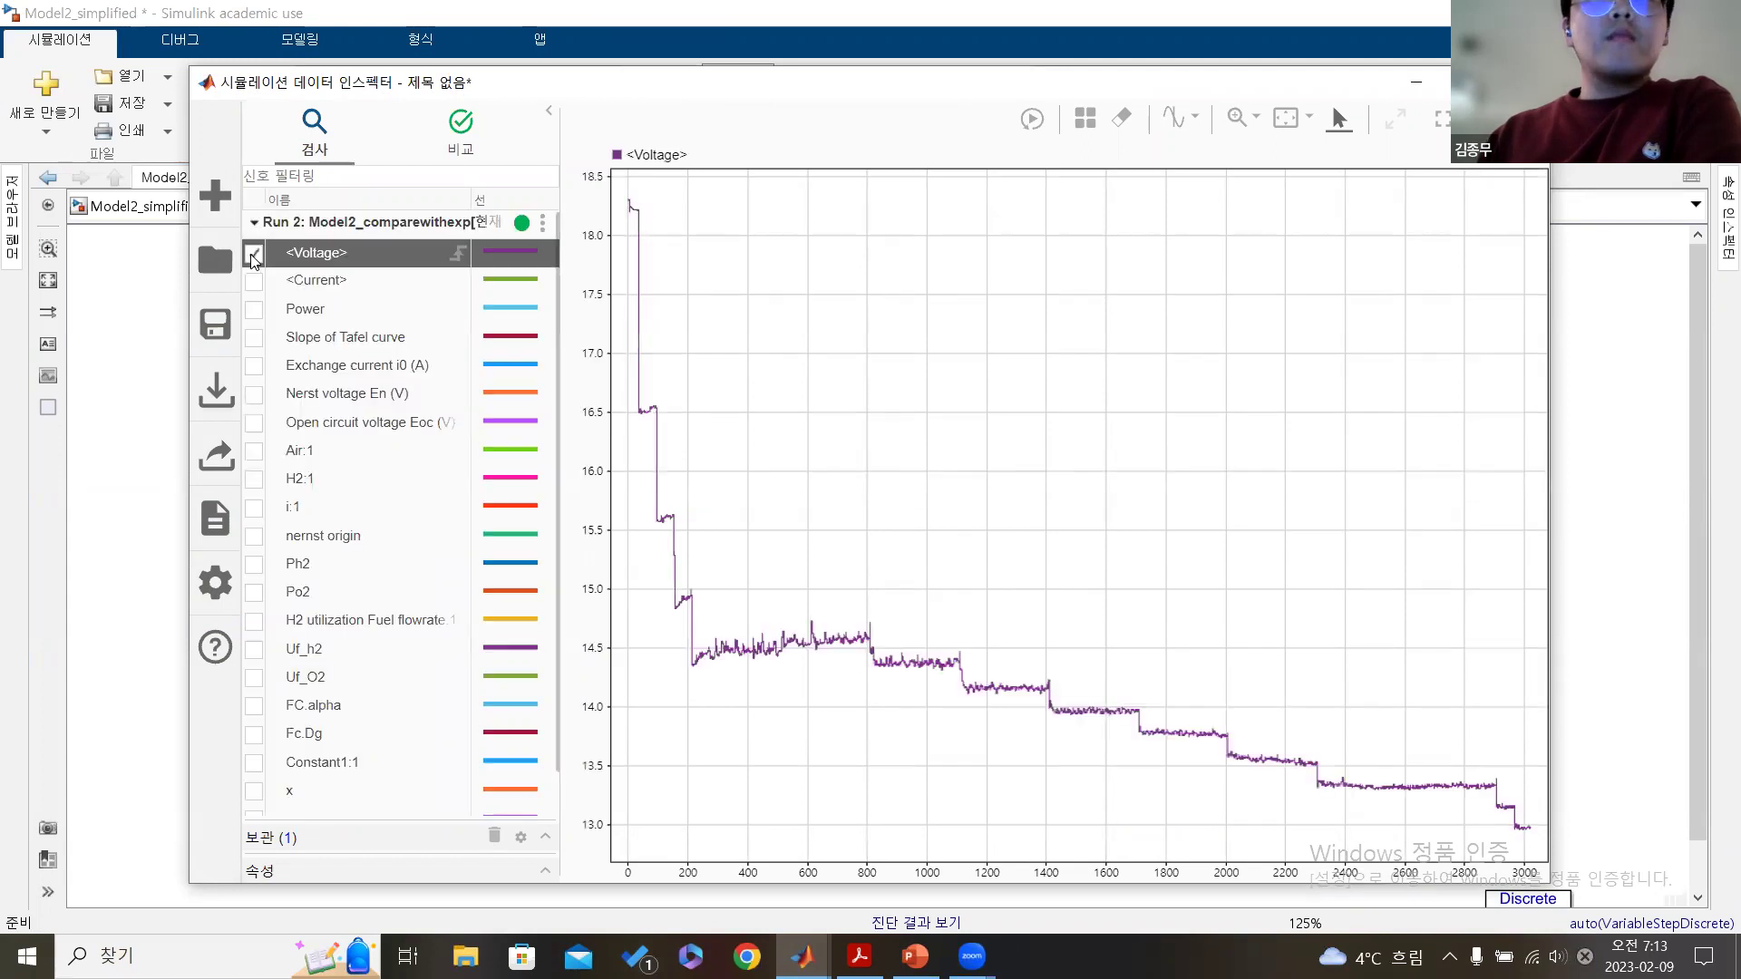
pyautogui.click(254, 254)
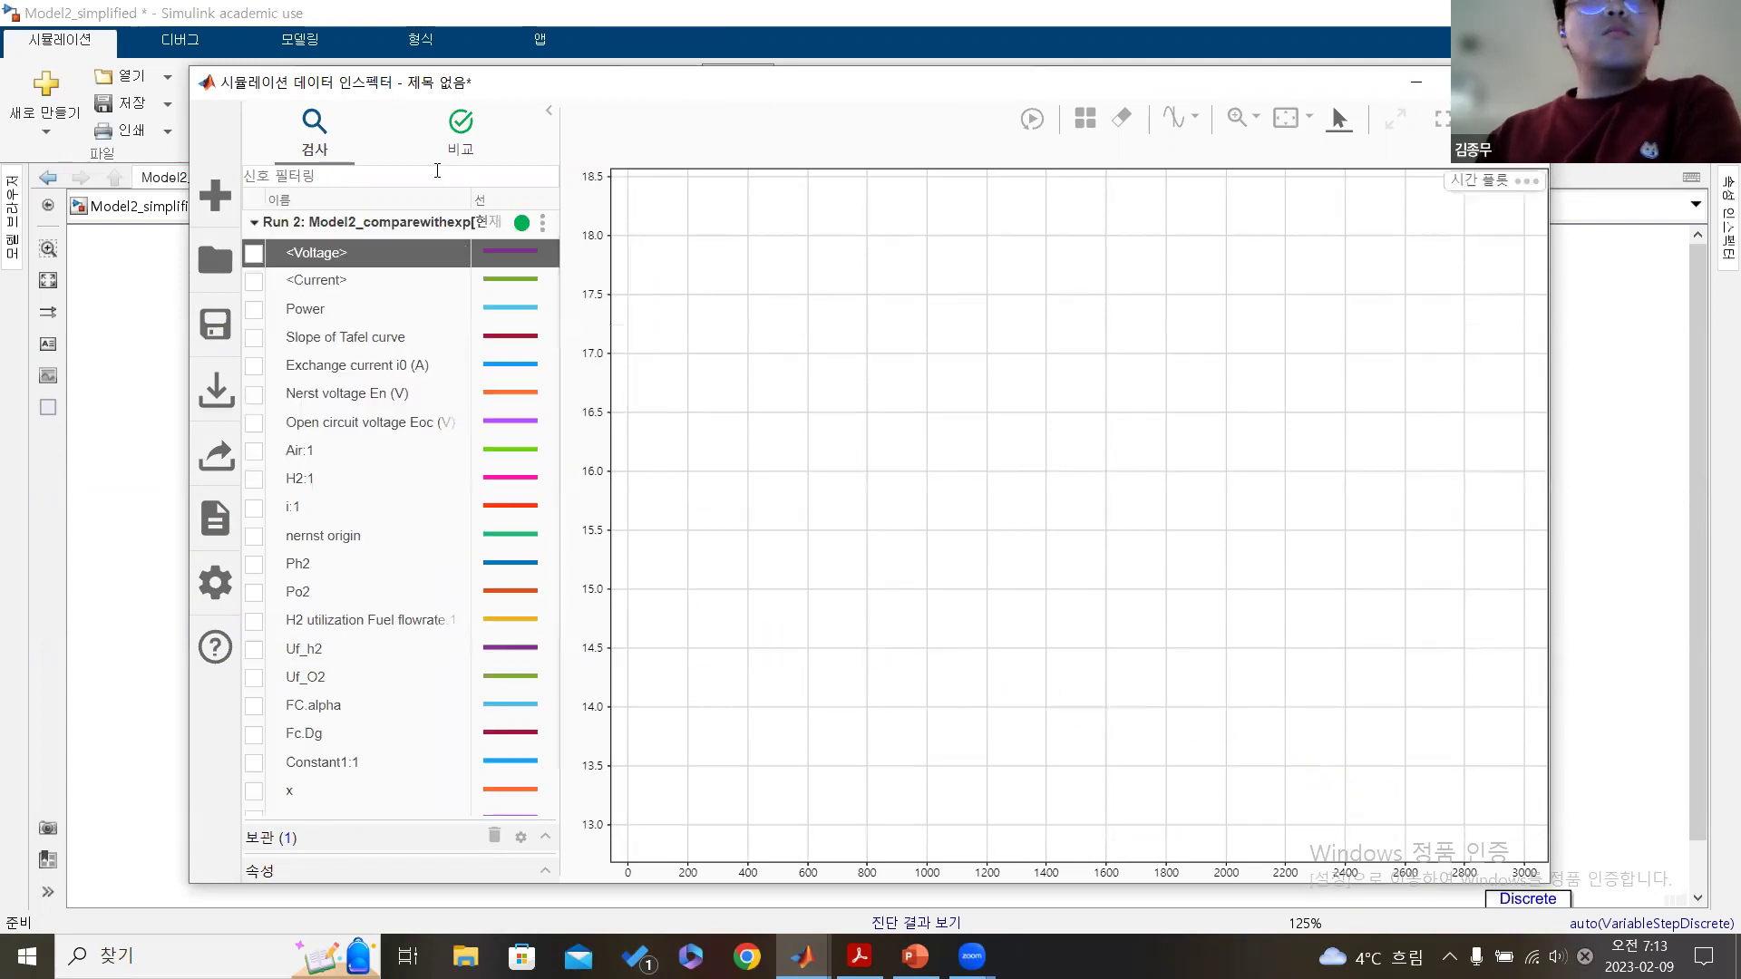
pyautogui.click(254, 254)
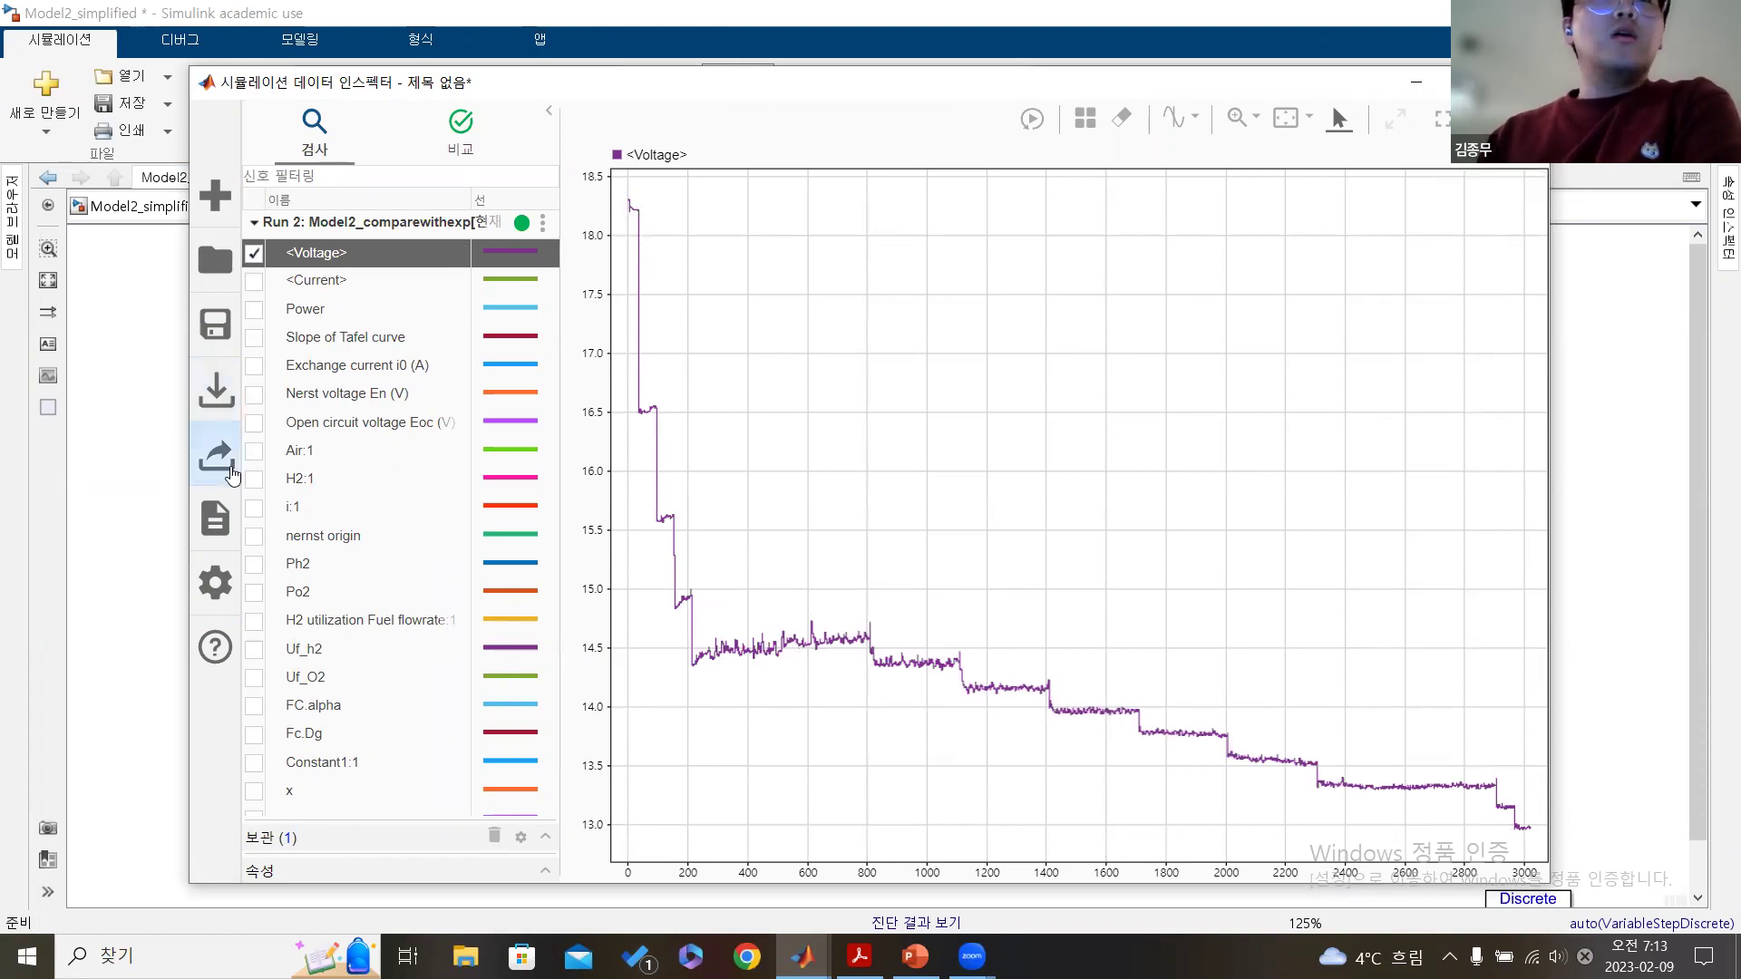
pyautogui.click(226, 463)
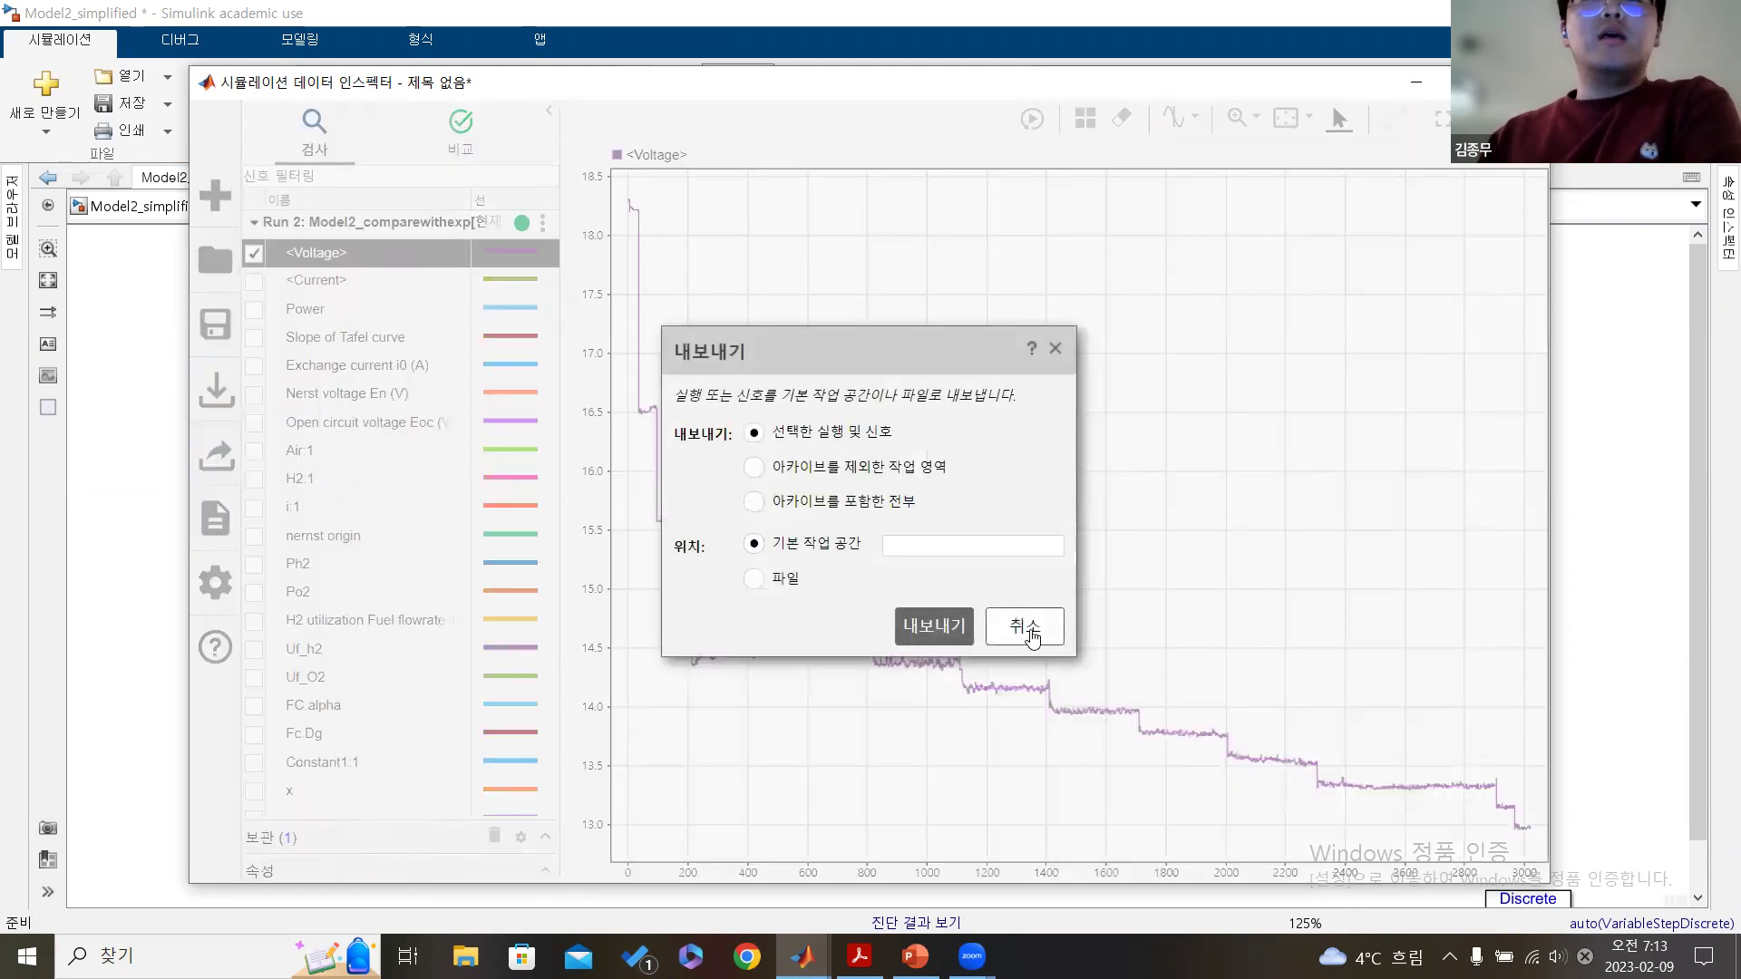
pyautogui.click(1032, 637)
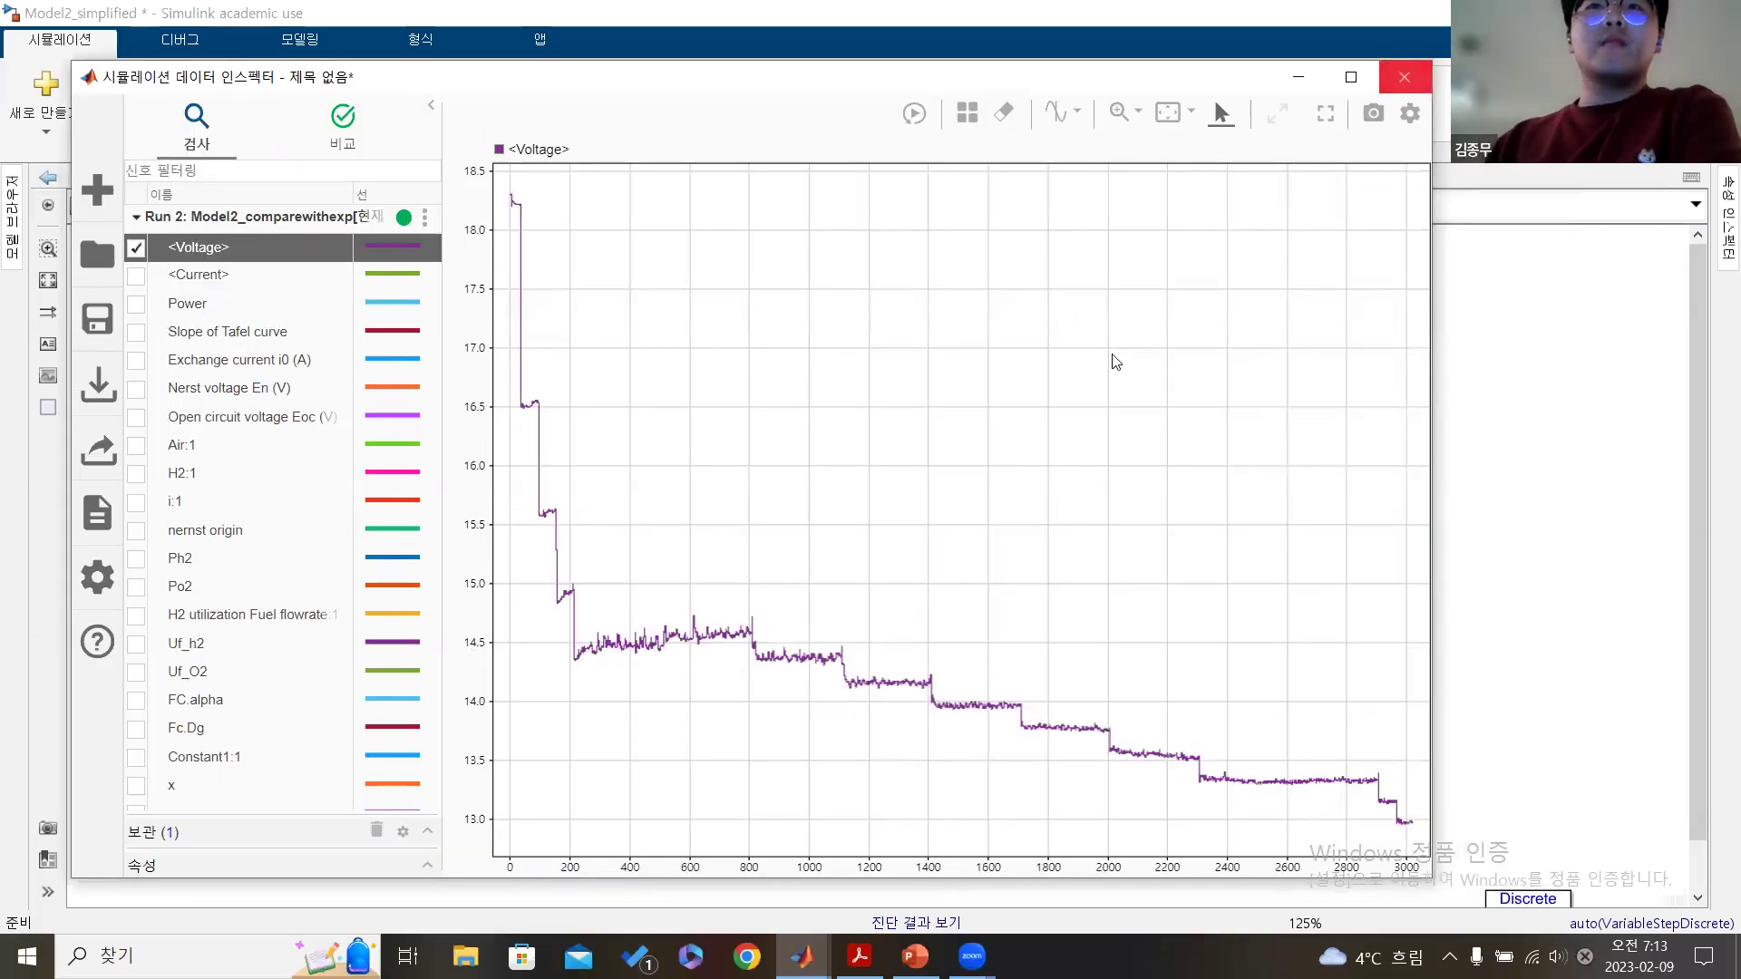
# - Open the Fuel Cell Stack1 block parameters, enlarge the dialog and choose the Simplified model detail level
pyautogui.doubleClick(605, 575)
pyautogui.click(1167, 460)
pyautogui.doubleClick(555, 555)
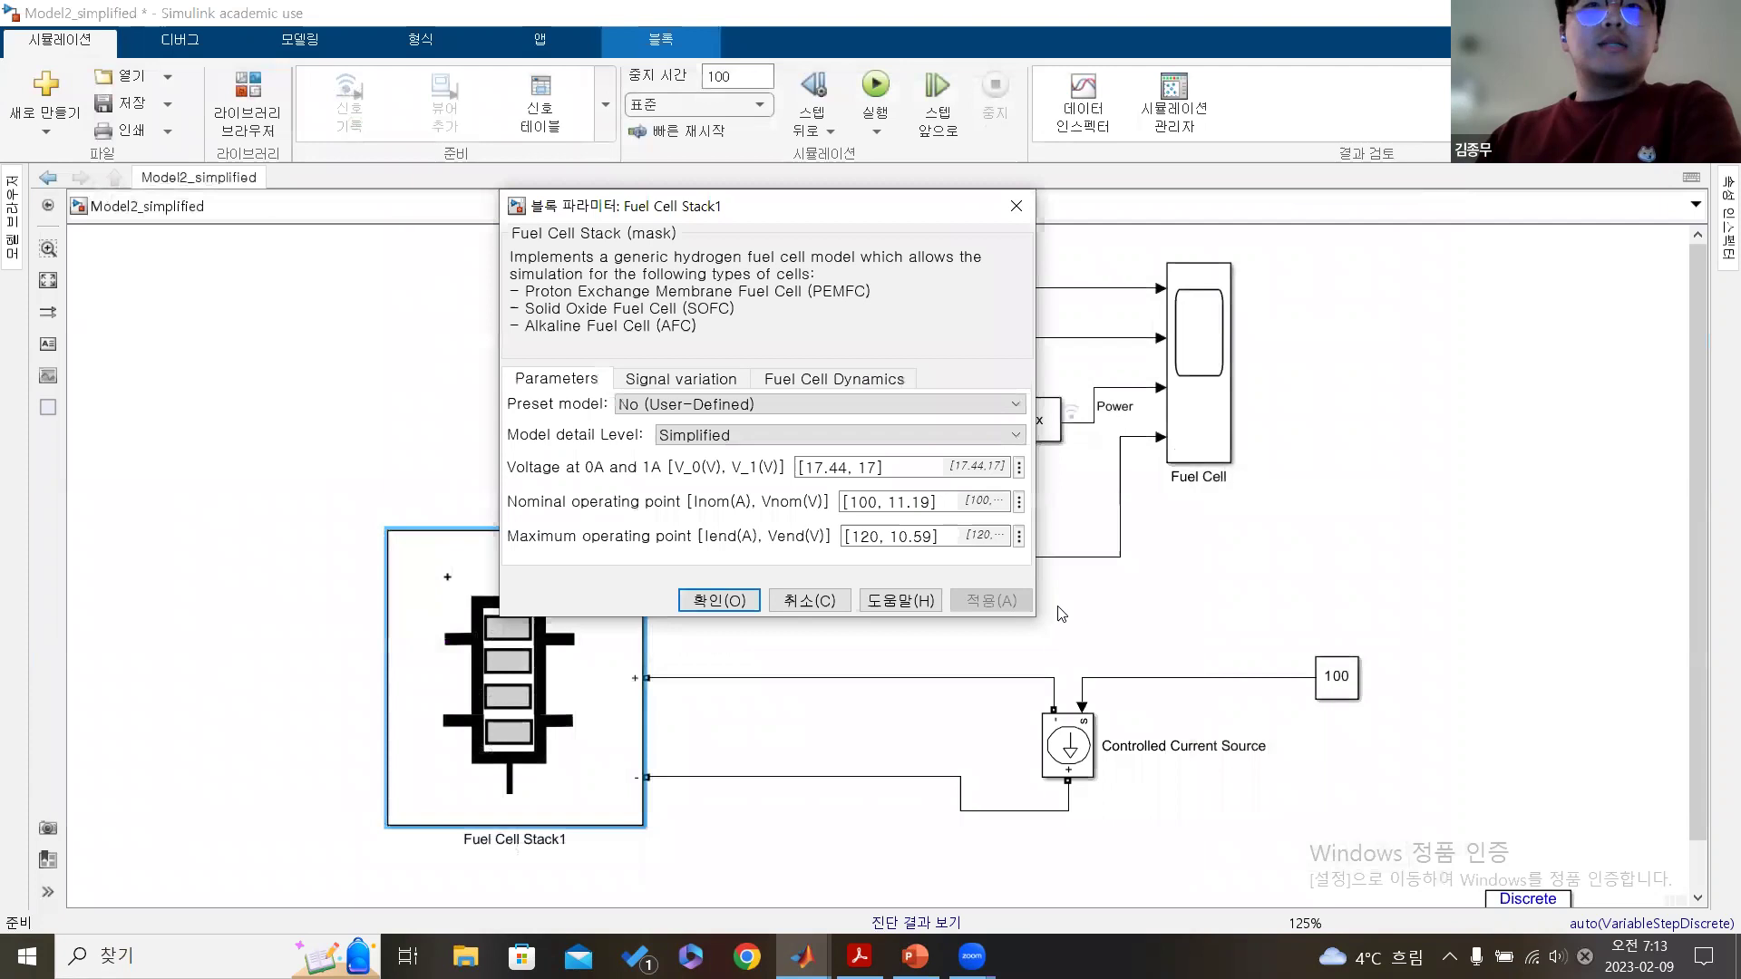
pyautogui.moveTo(1034, 619); pyautogui.dragTo(1242, 762)
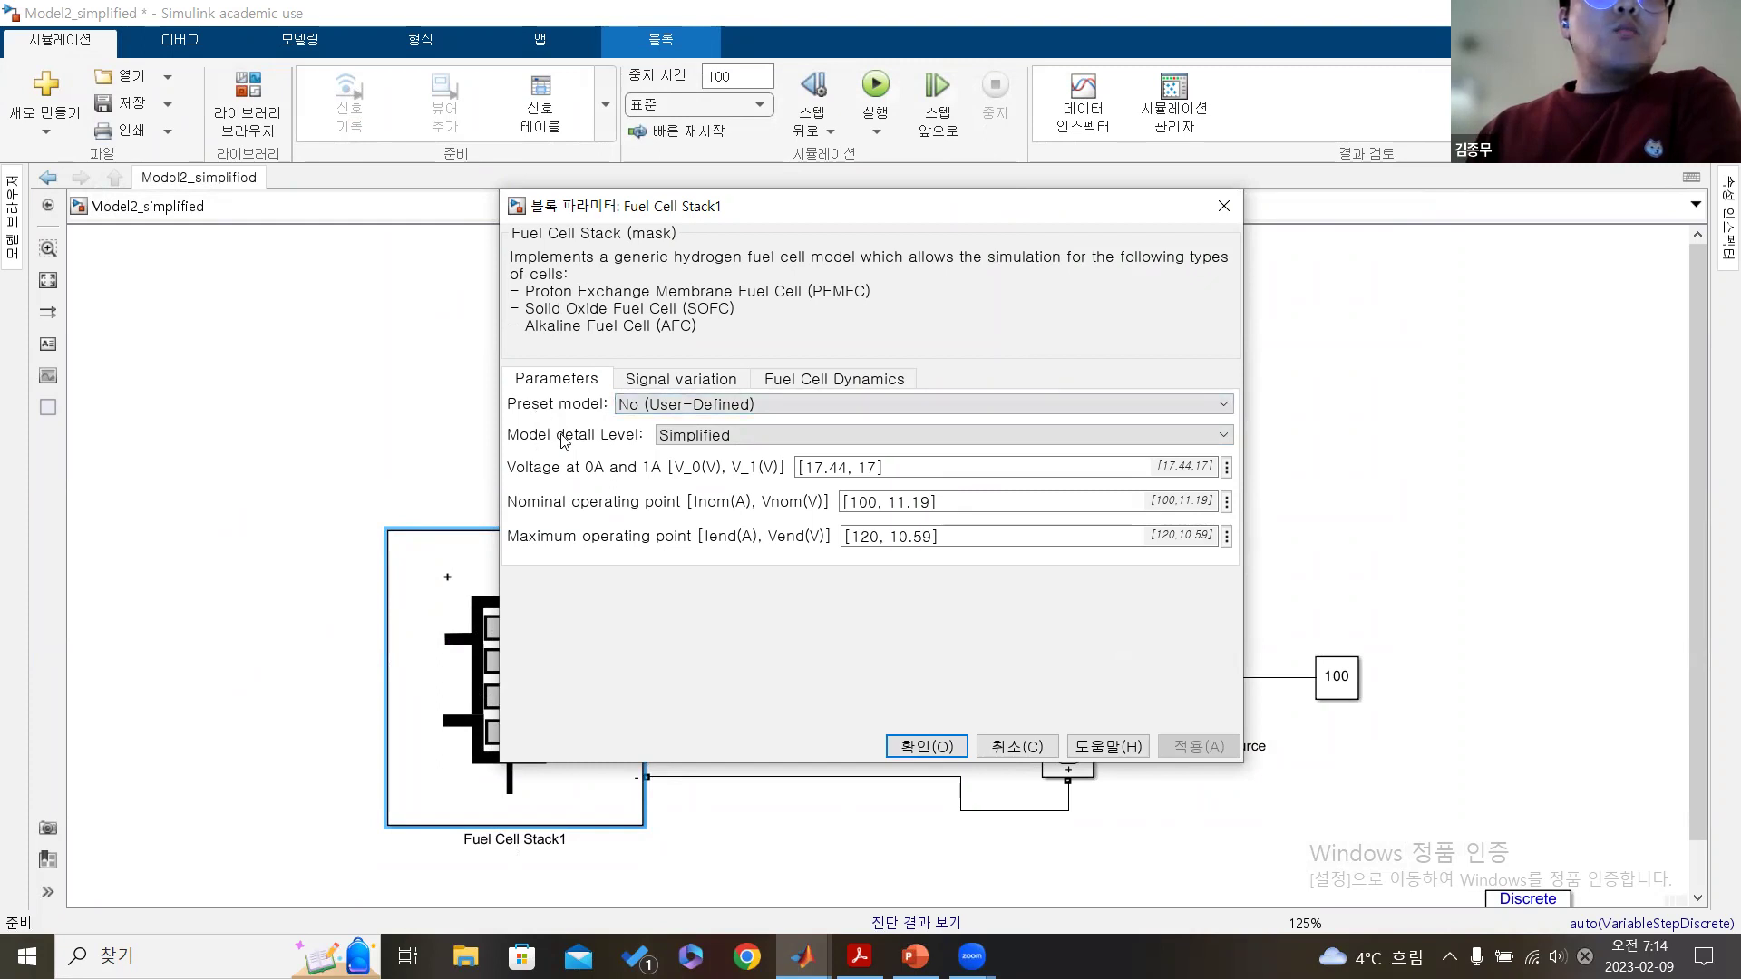
pyautogui.click(712, 435)
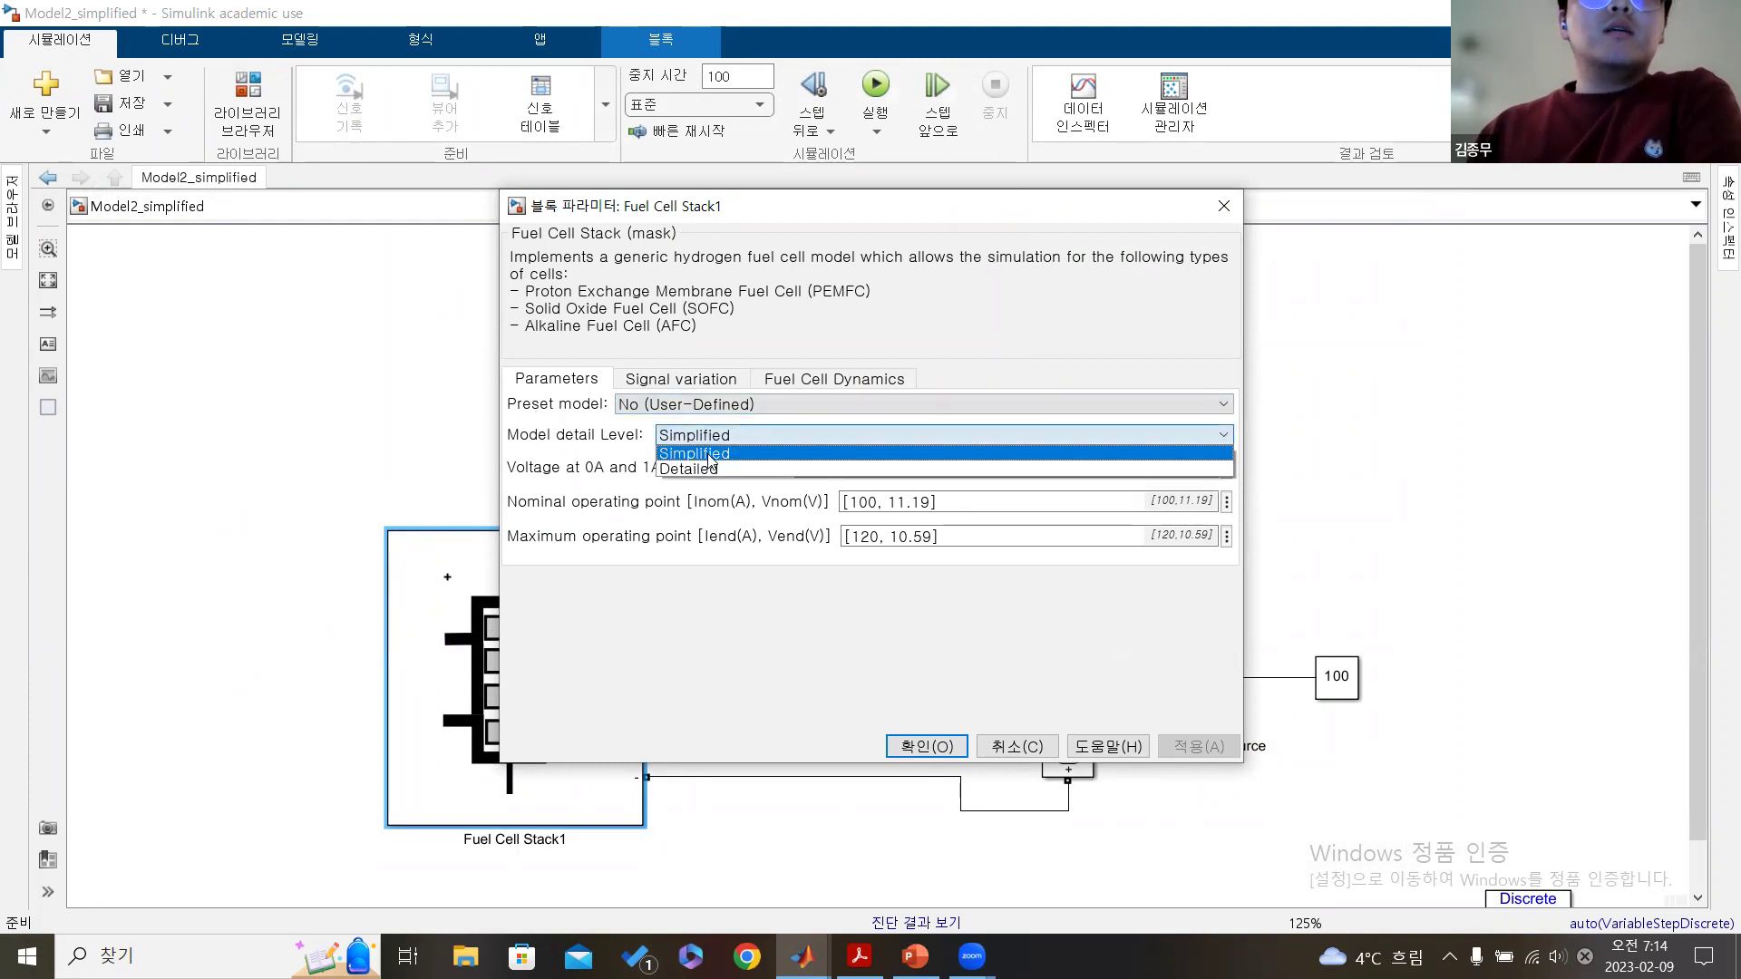
pyautogui.click(711, 454)
pyautogui.moveTo(733, 216); pyautogui.dragTo(958, 164)
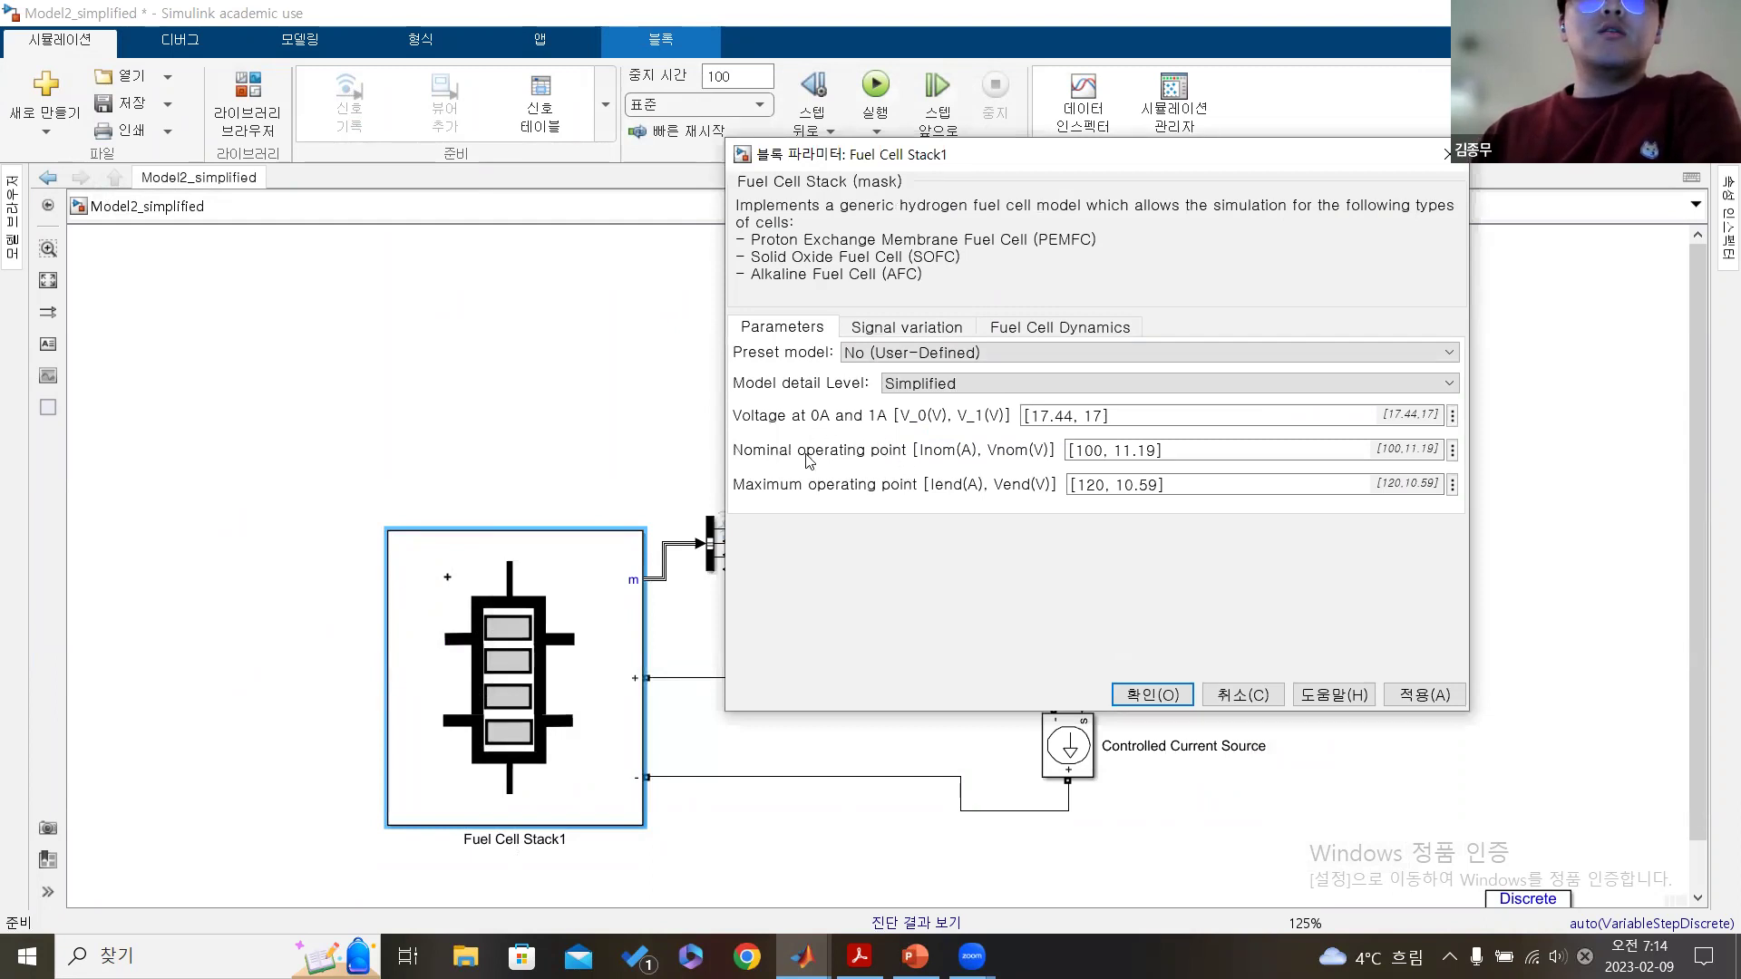
# - Switch the model detail level to Detailed to view its parameters and Signal variation options, and cancel the dialog
pyautogui.click(893, 387)
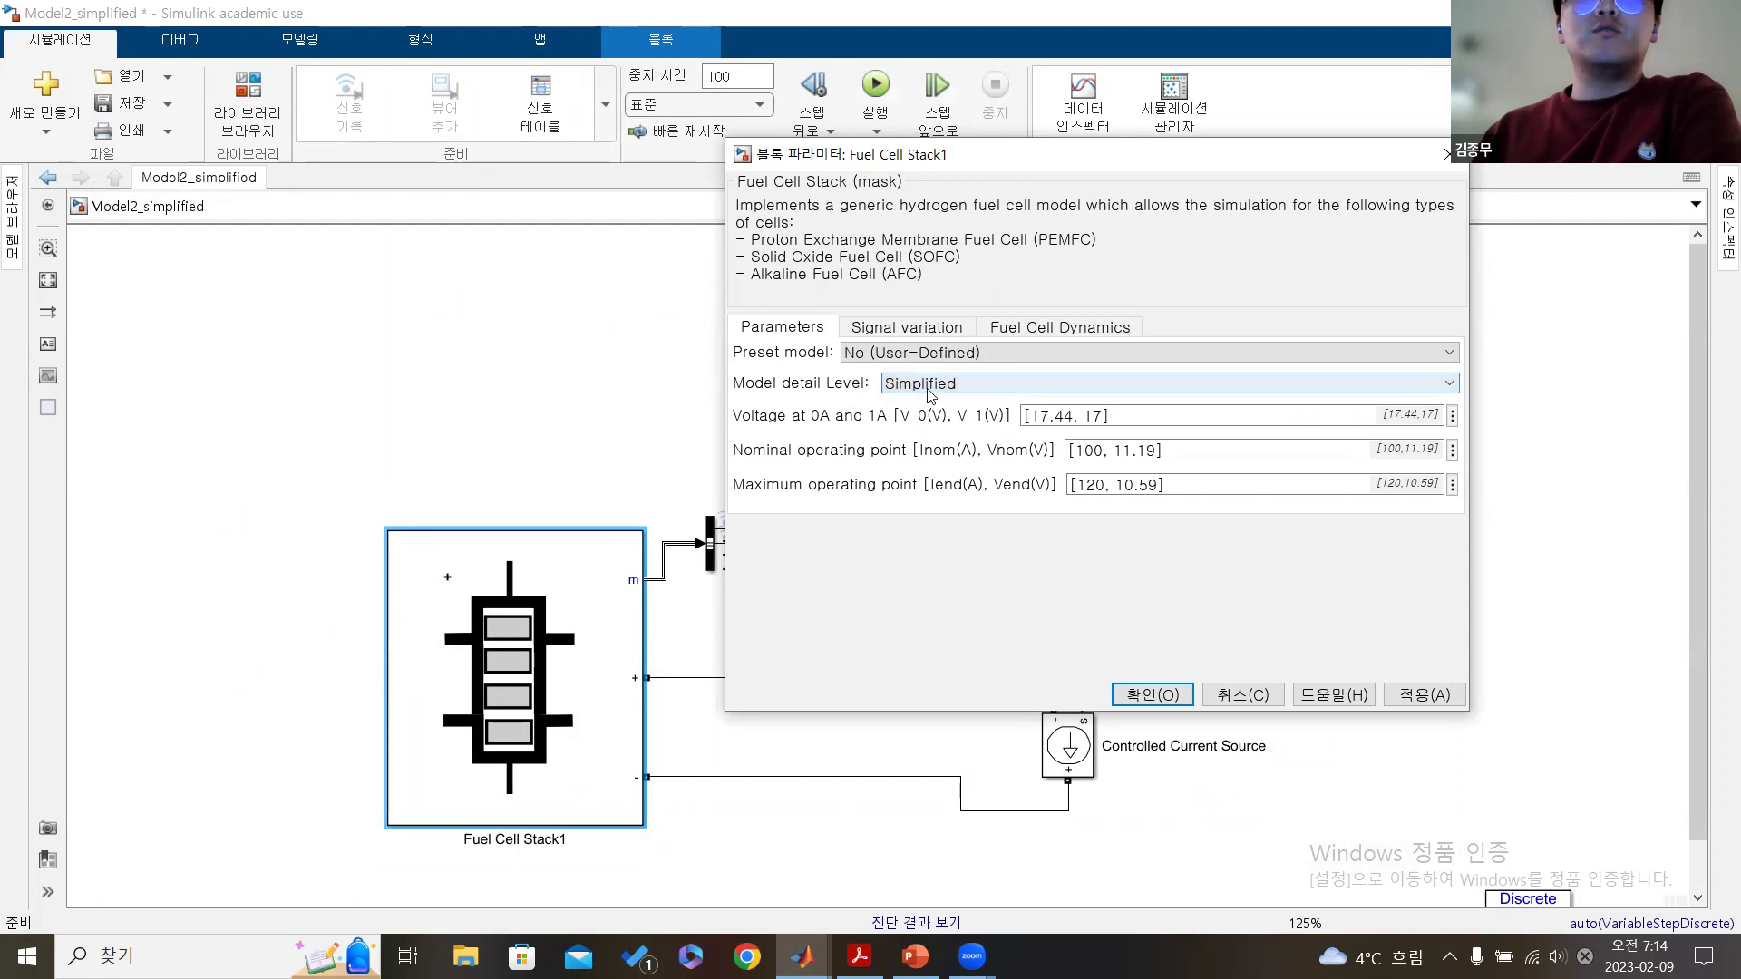
pyautogui.click(997, 416)
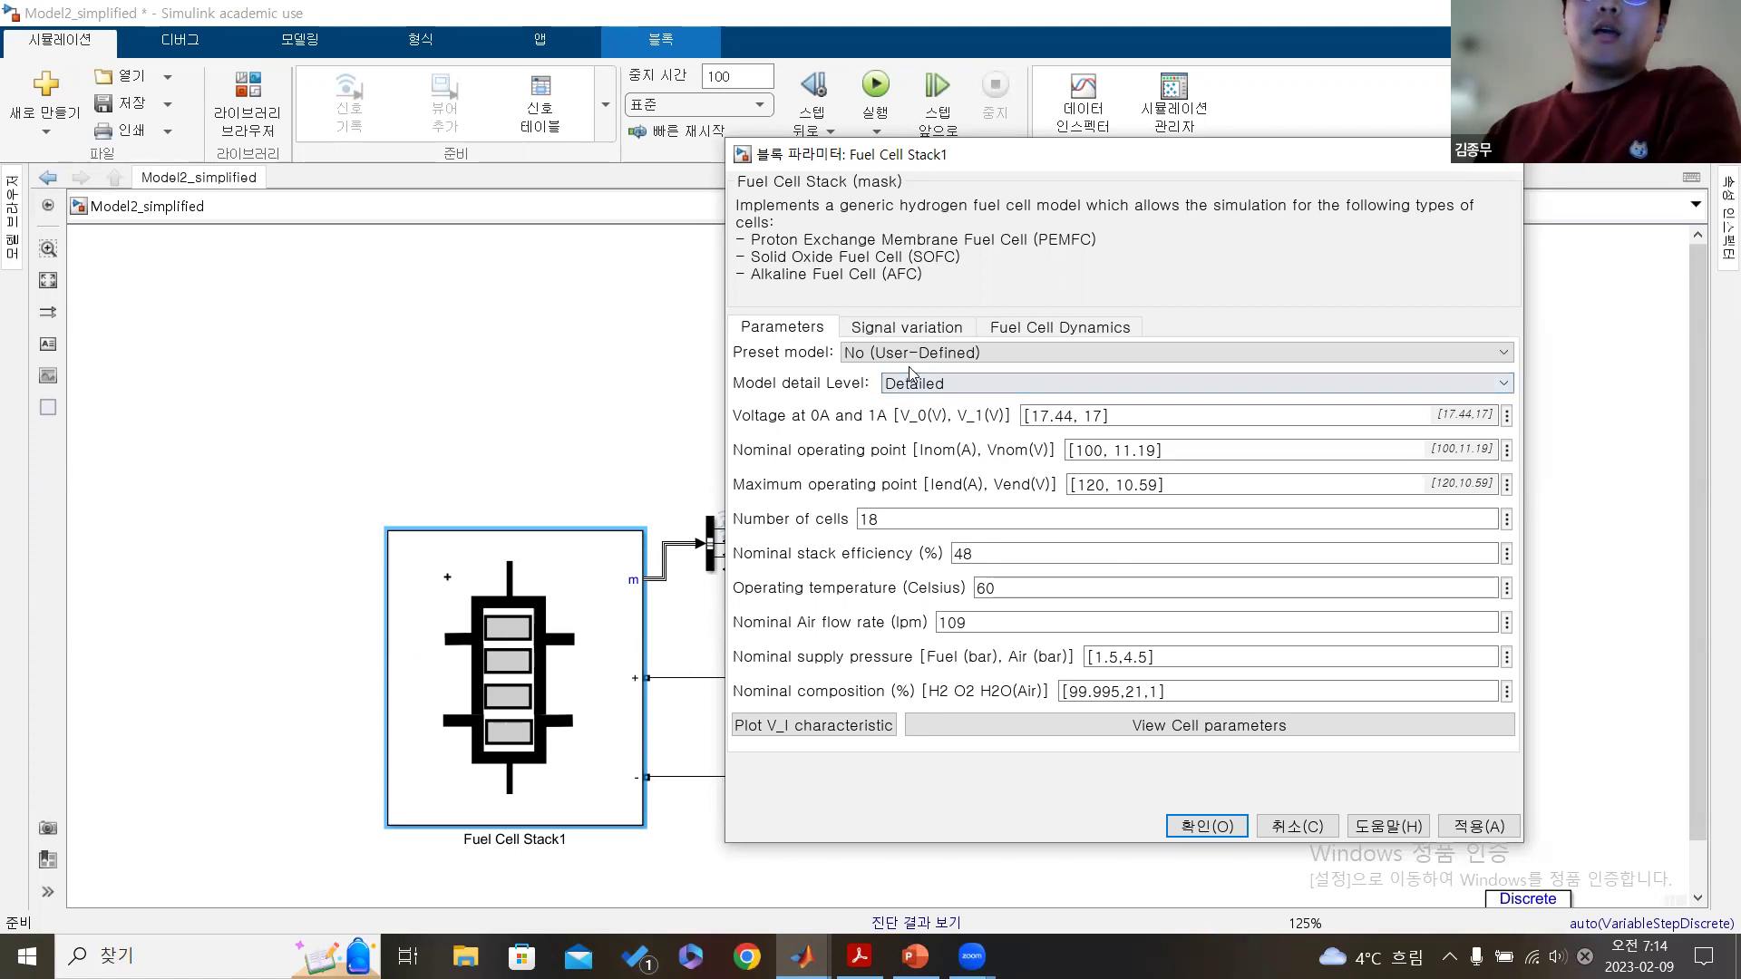
pyautogui.click(848, 328)
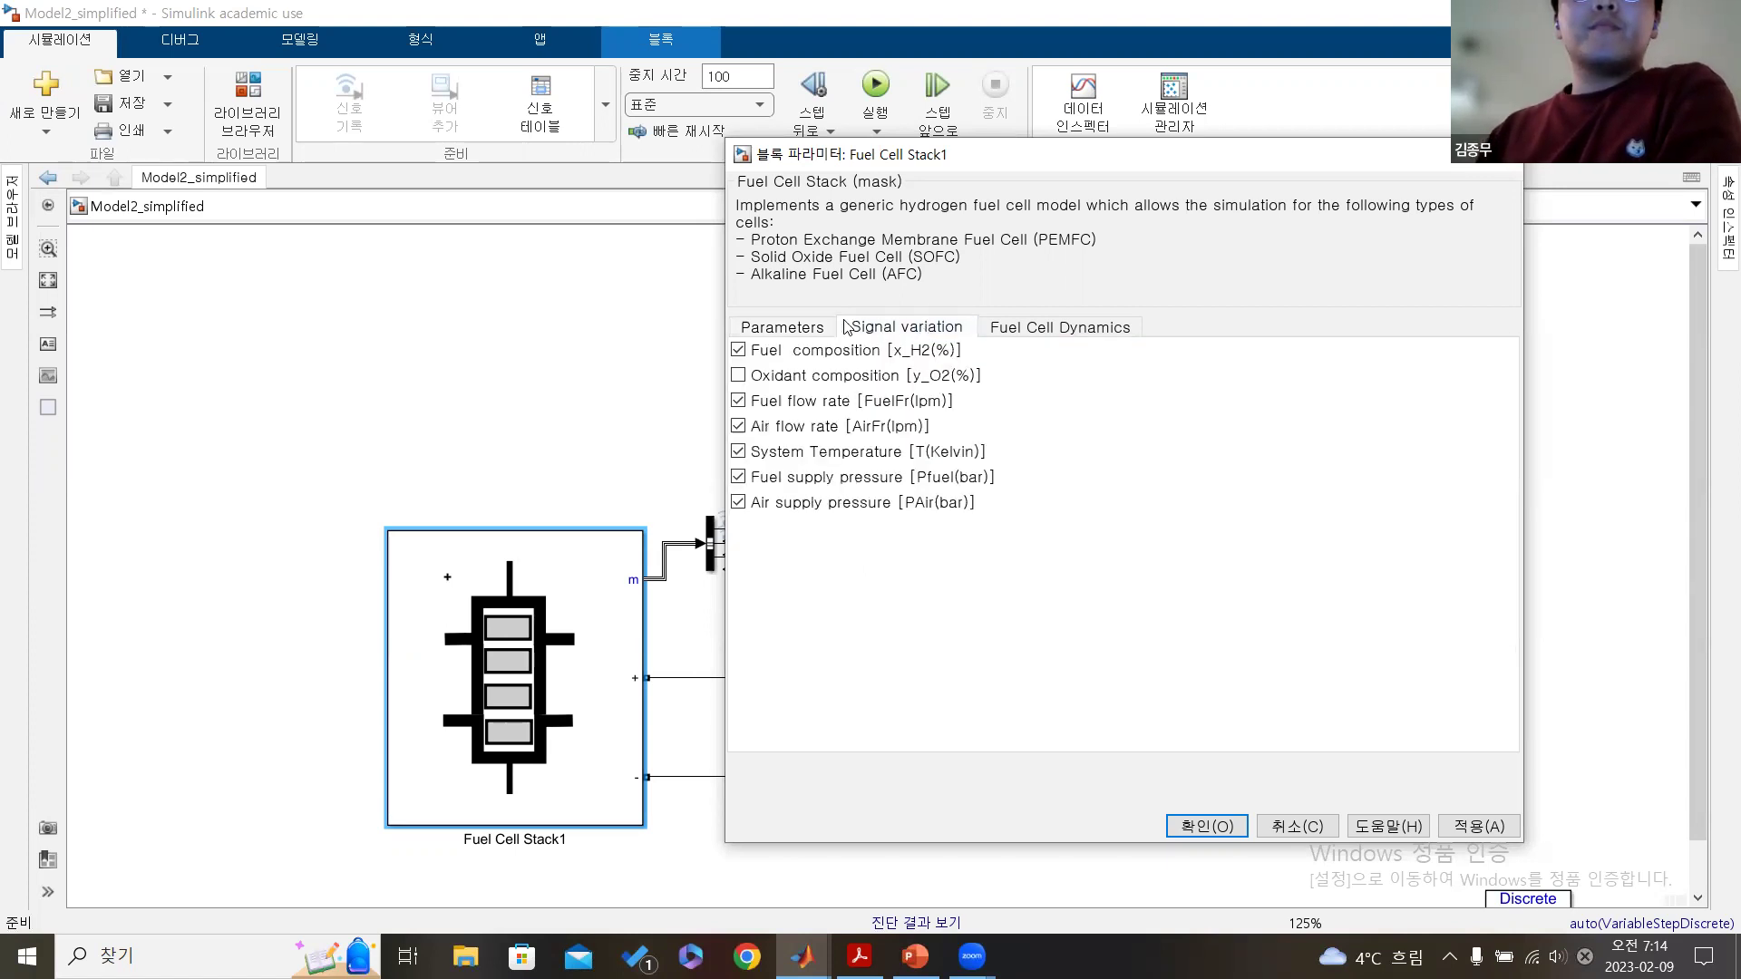
pyautogui.click(1312, 827)
pyautogui.click(825, 798)
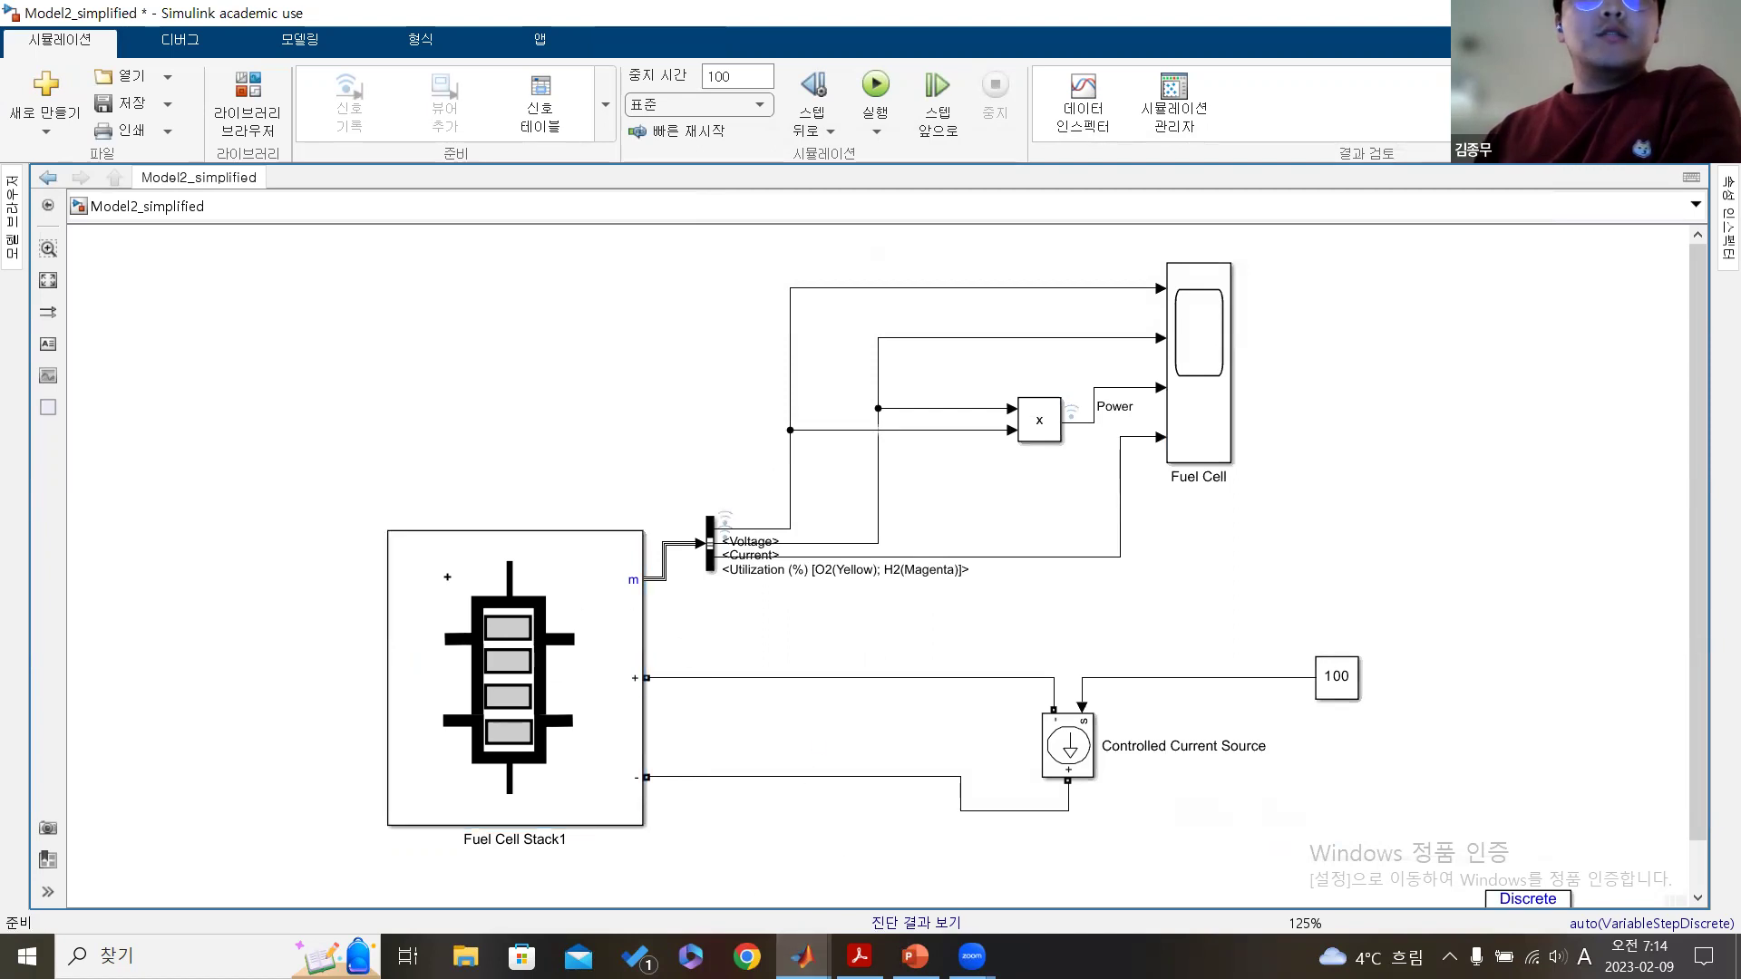
# - Switch to the Model2_comparewithexp model and examine the FuelFr, AirFr, T, Pfuel and PAir inputs of Fuel Cell Stack1
pyautogui.click(803, 956)
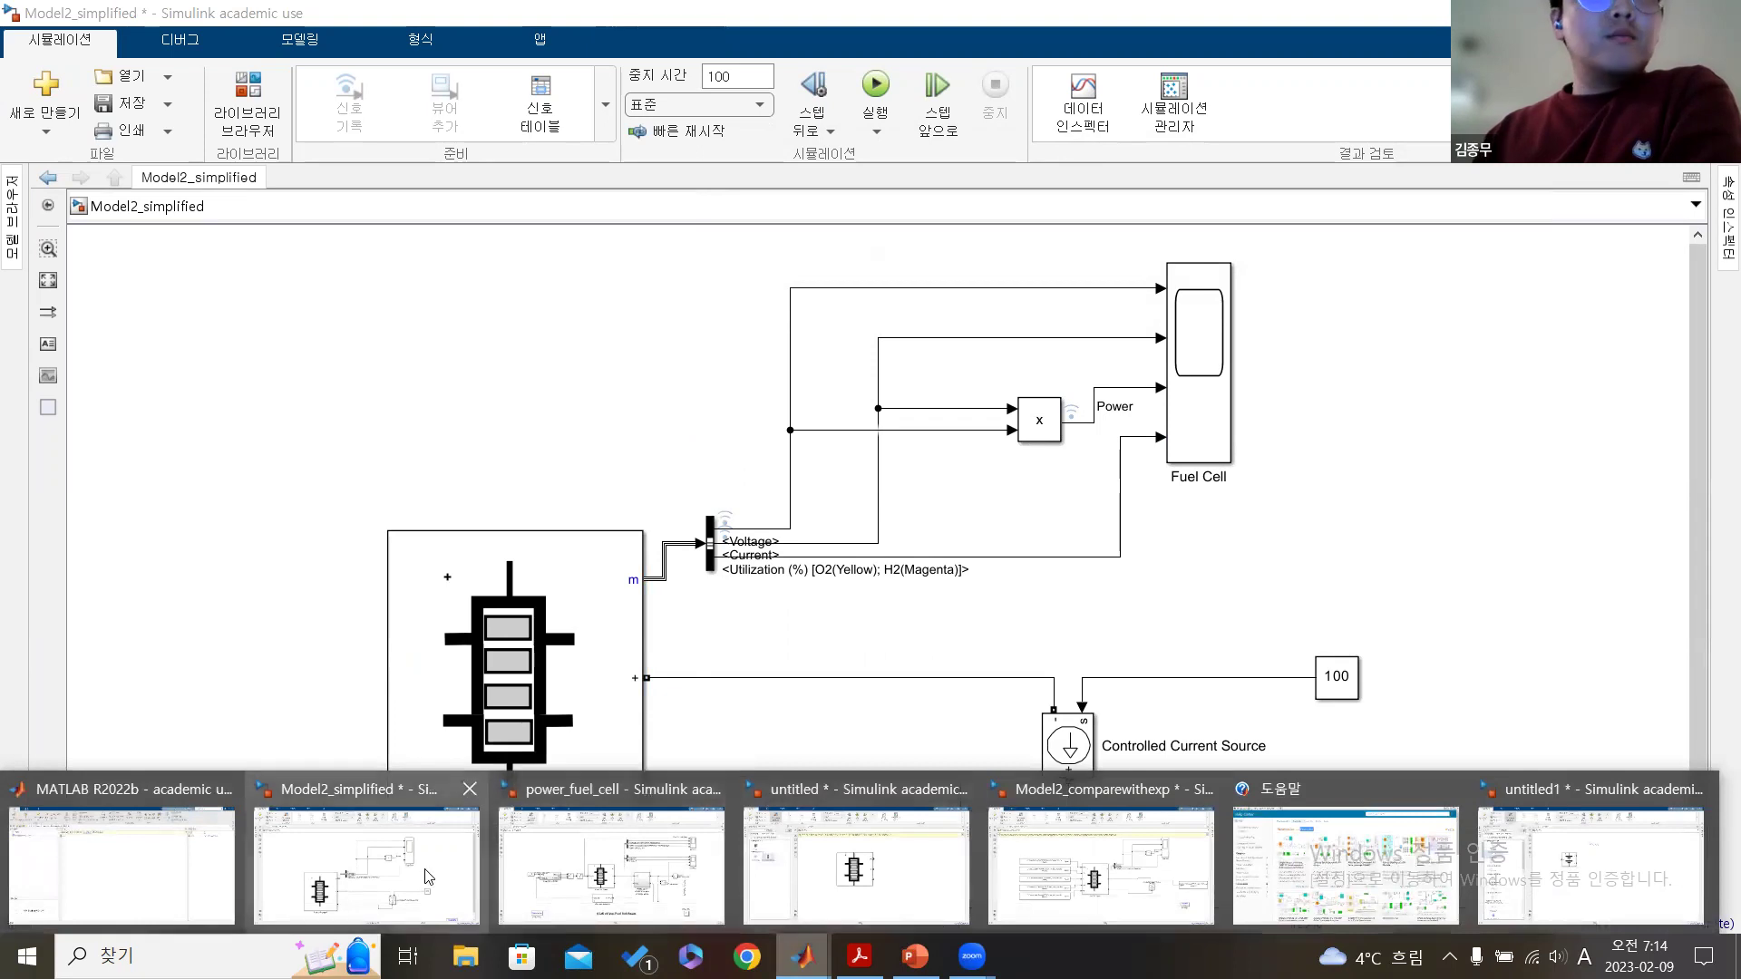
pyautogui.click(1033, 866)
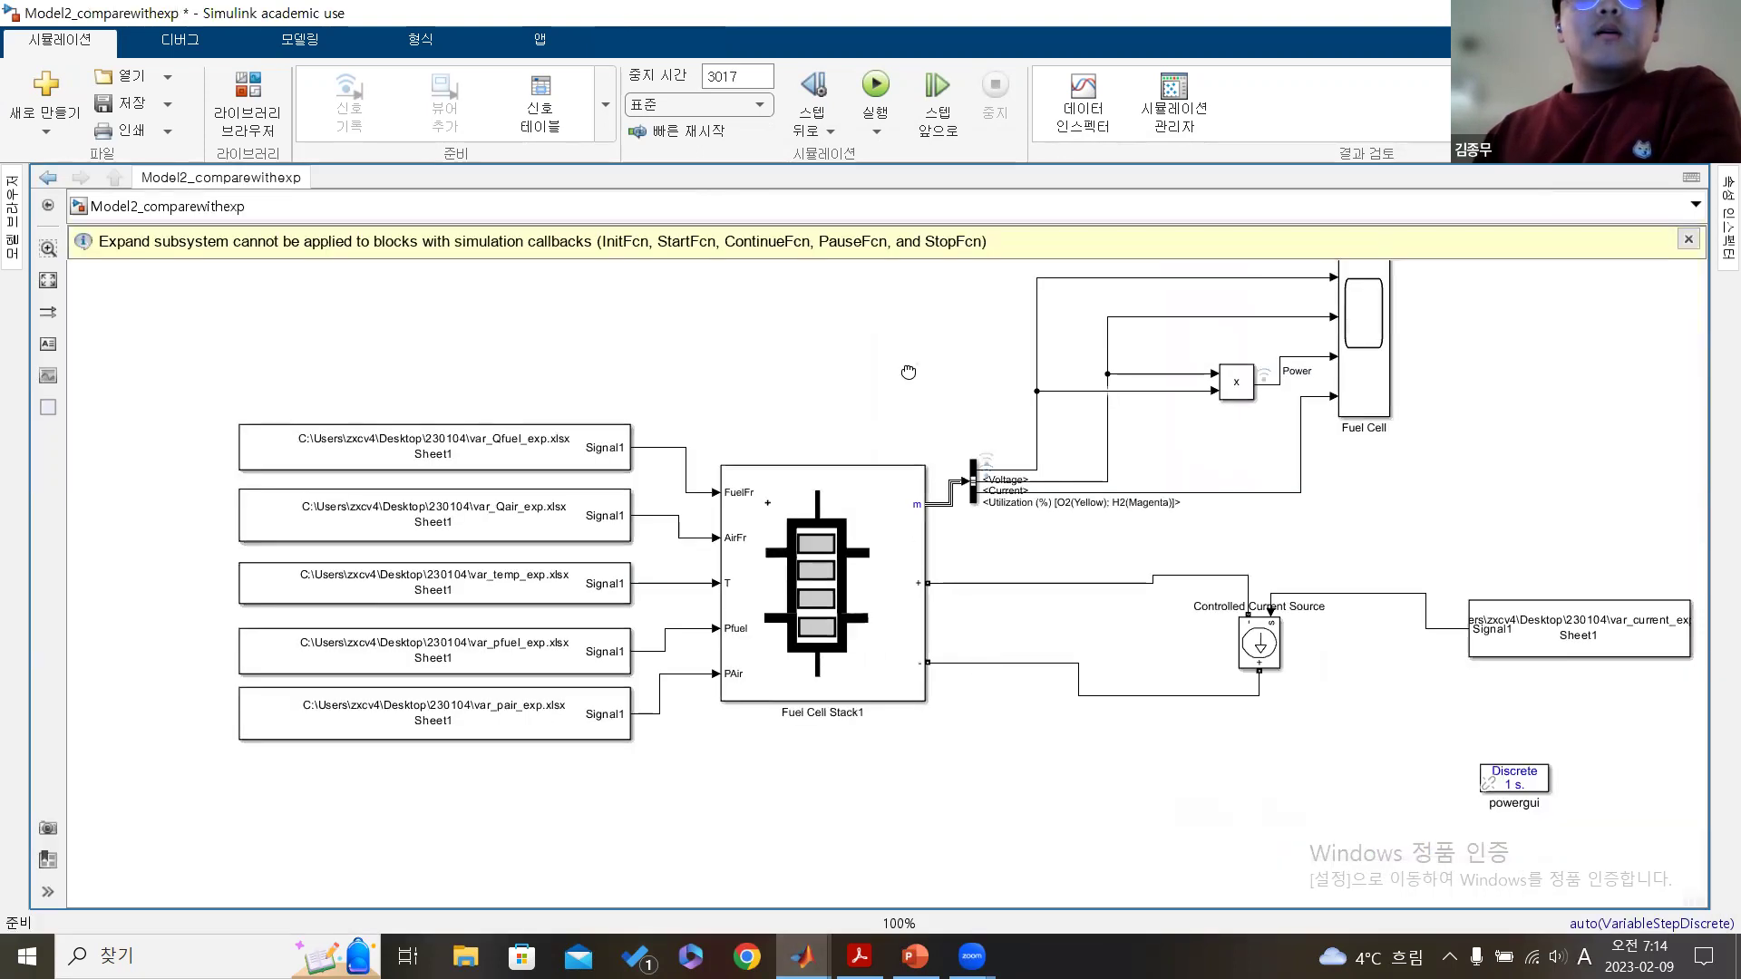
pyautogui.moveTo(909, 372); pyautogui.dragTo(880, 410)
pyautogui.click(859, 535)
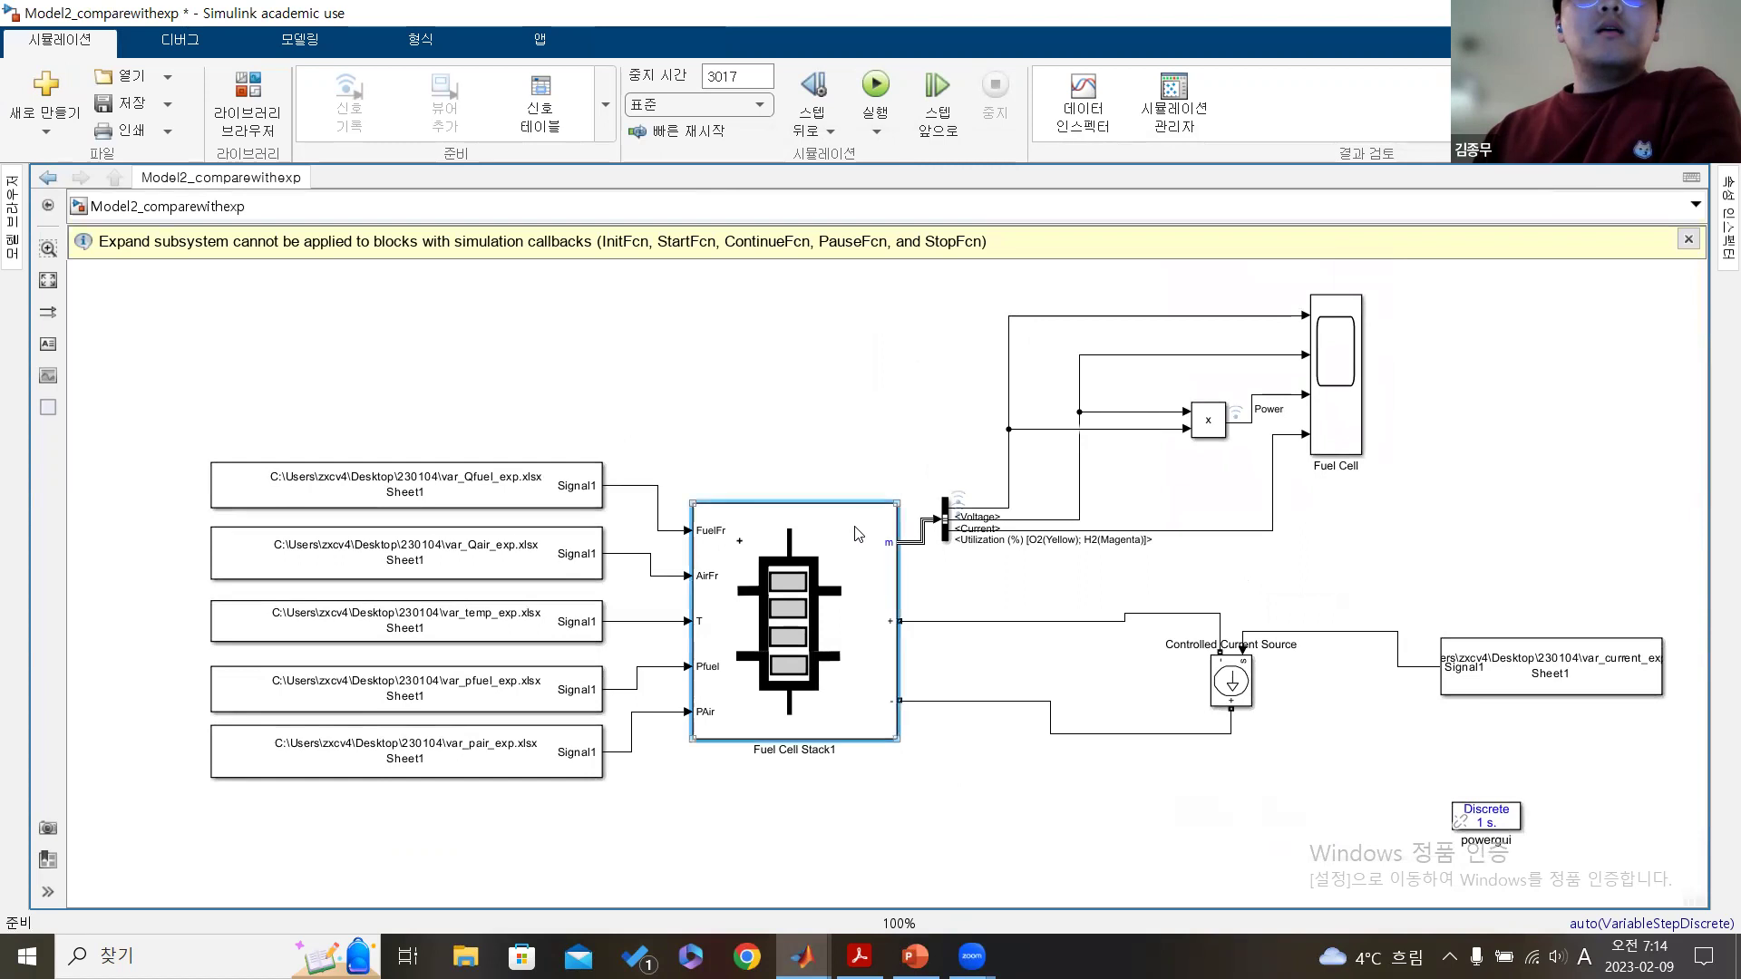
pyautogui.click(852, 458)
pyautogui.moveTo(828, 475); pyautogui.dragTo(855, 465)
pyautogui.scroll(2, 642, 661)
pyautogui.moveTo(712, 400); pyautogui.dragTo(777, 829)
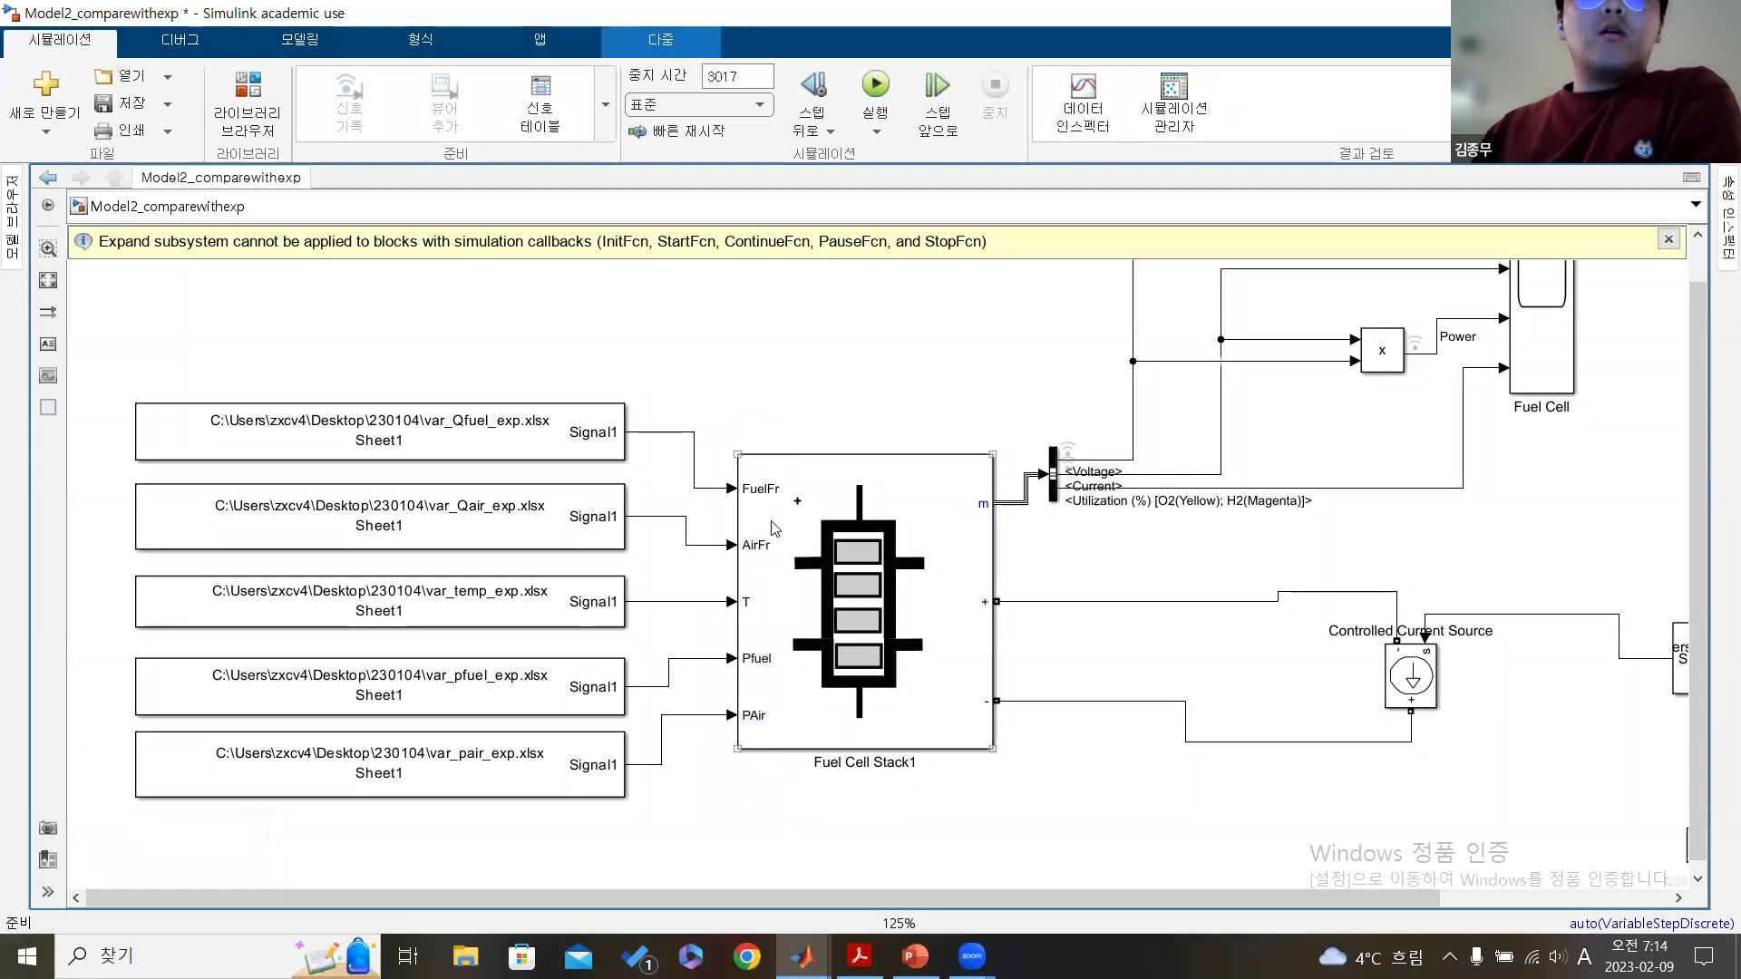
pyautogui.click(747, 633)
pyautogui.click(732, 598)
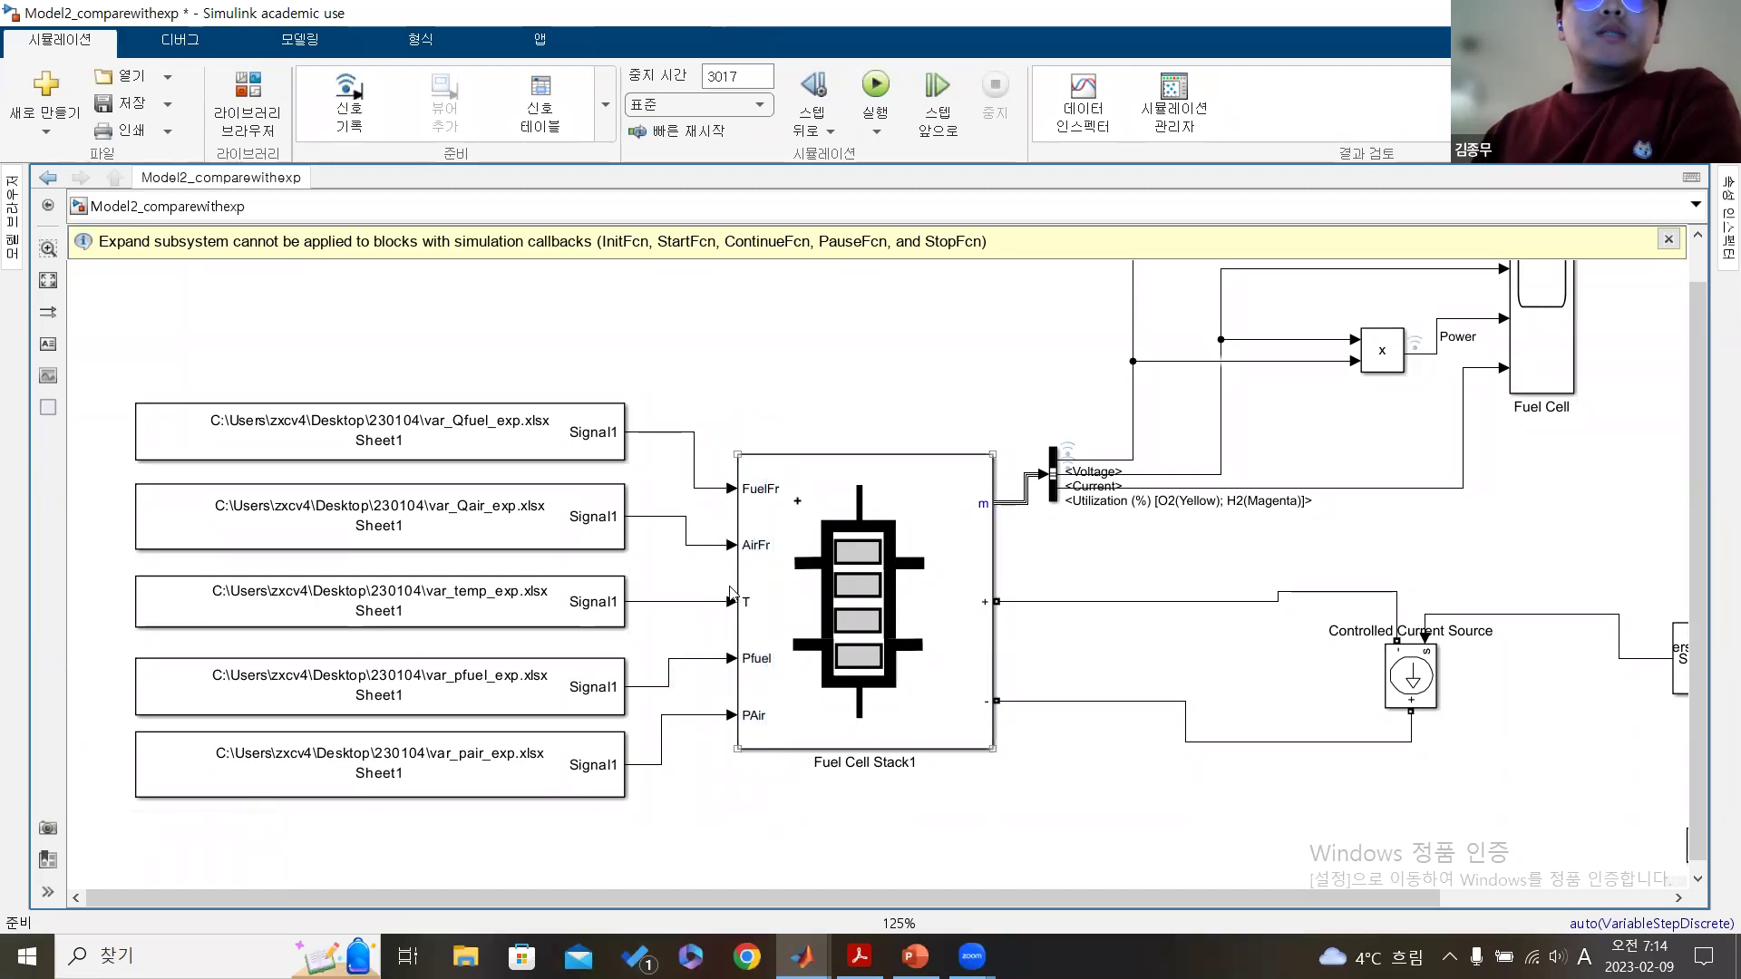
# - Open the Fuel Cell Stack1 block parameters in Model2_comparewithexp and view the Signal variation options
pyautogui.doubleClick(851, 466)
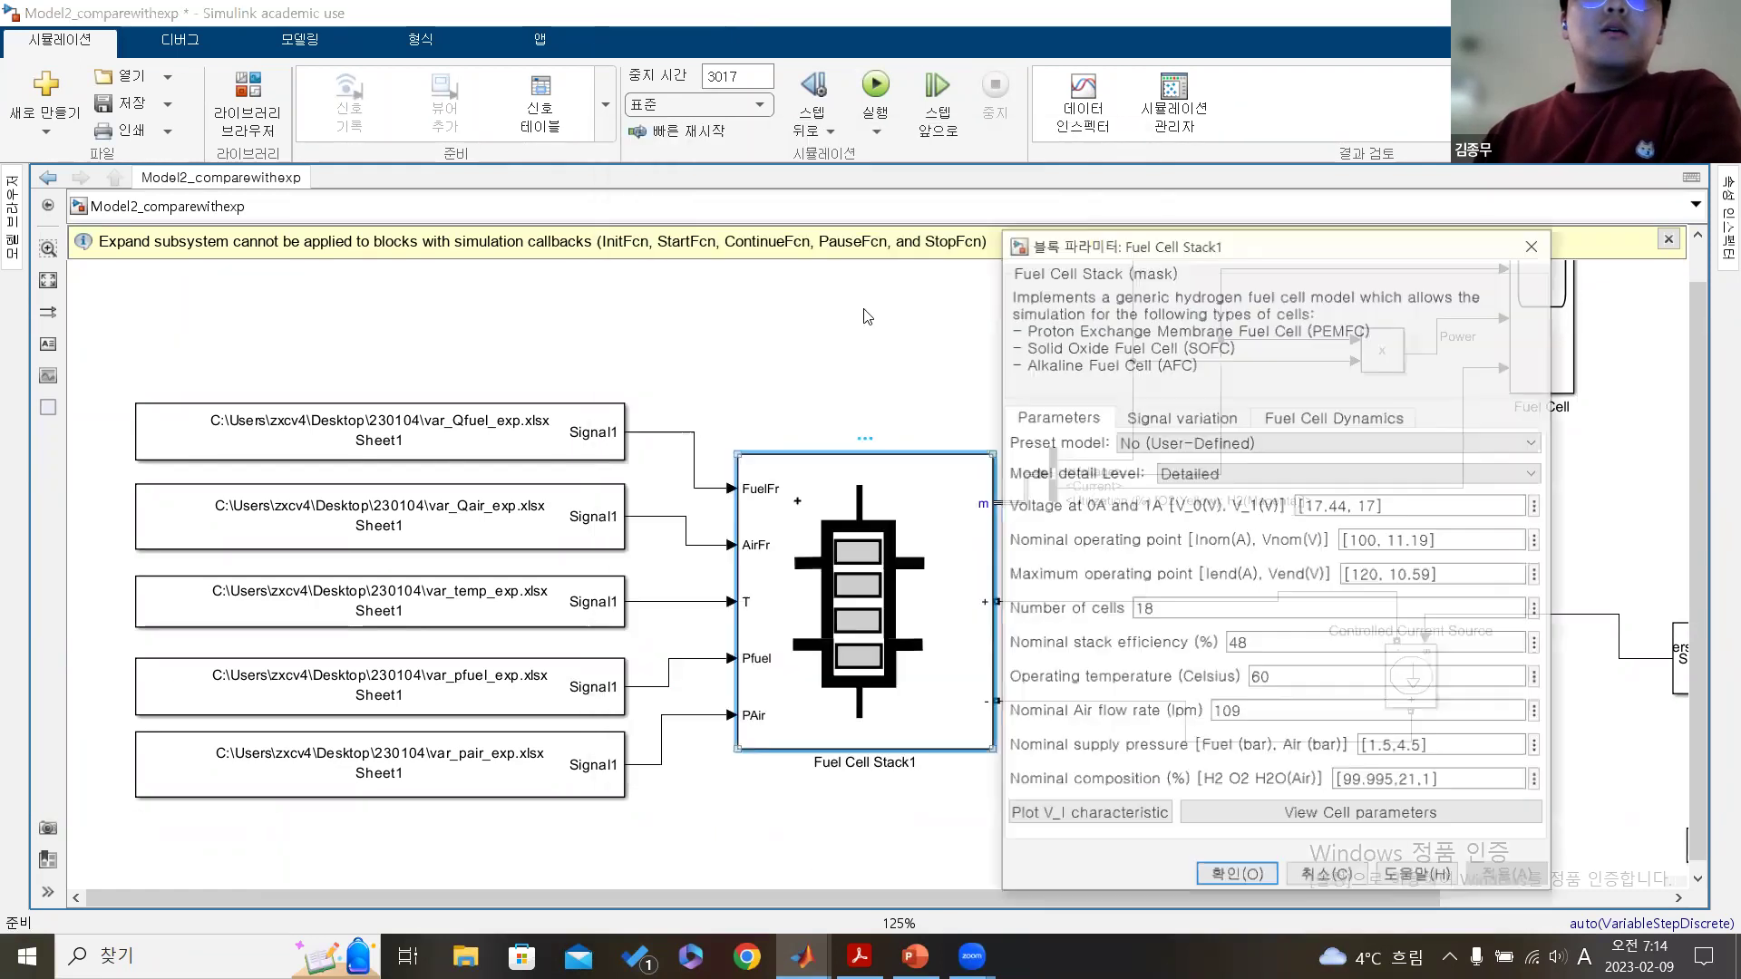
pyautogui.moveTo(1112, 229); pyautogui.dragTo(1077, 144)
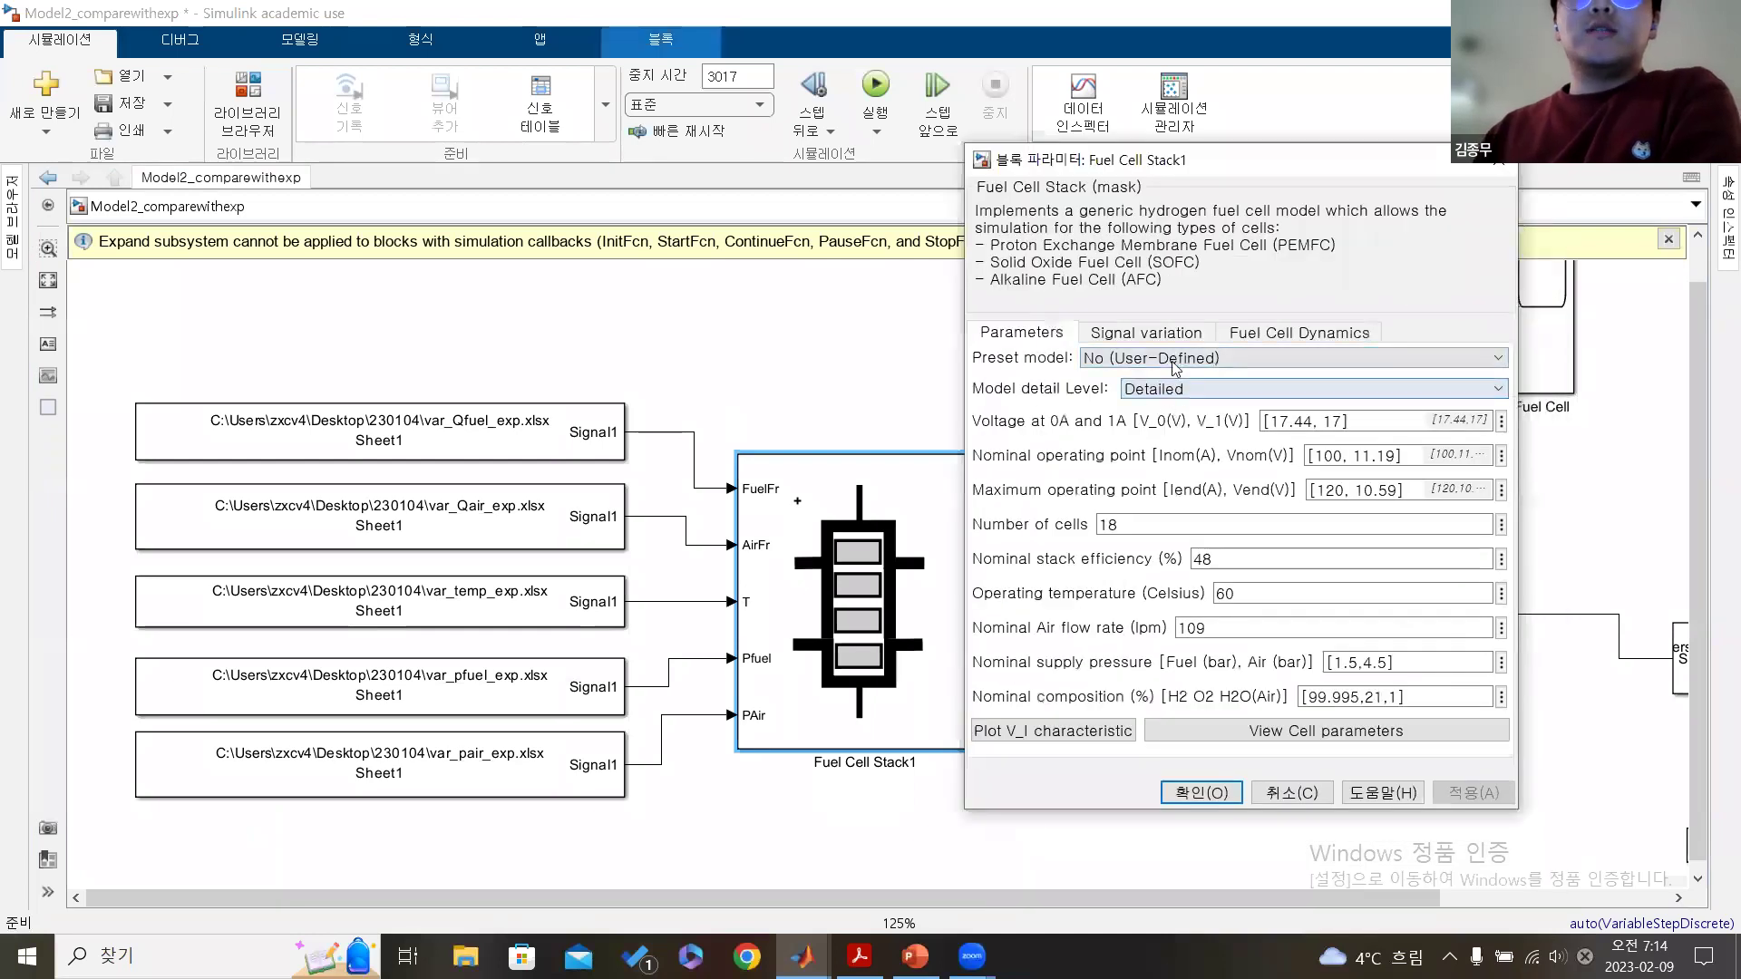
pyautogui.click(1152, 330)
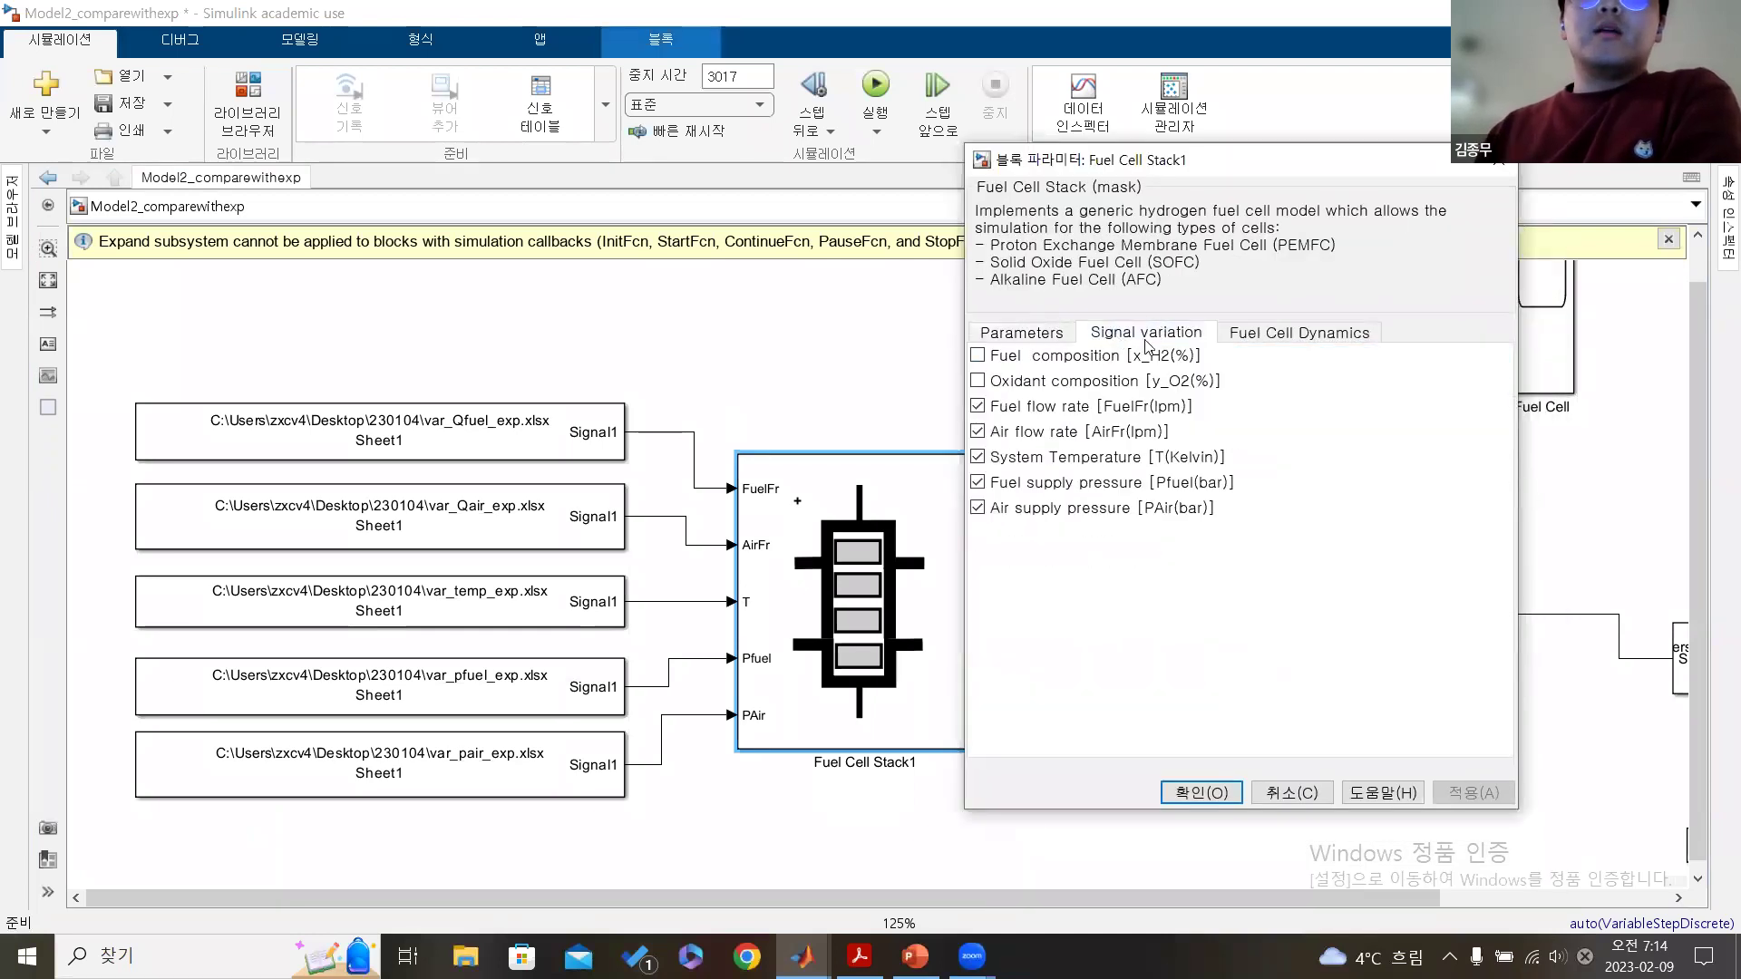
# - Turn off System Temperature, Fuel supply pressure and Air supply pressure in the Fuel Cell Stack1 signal variation options and apply
pyautogui.click(977, 458)
pyautogui.click(978, 482)
pyautogui.click(978, 508)
pyautogui.click(1475, 791)
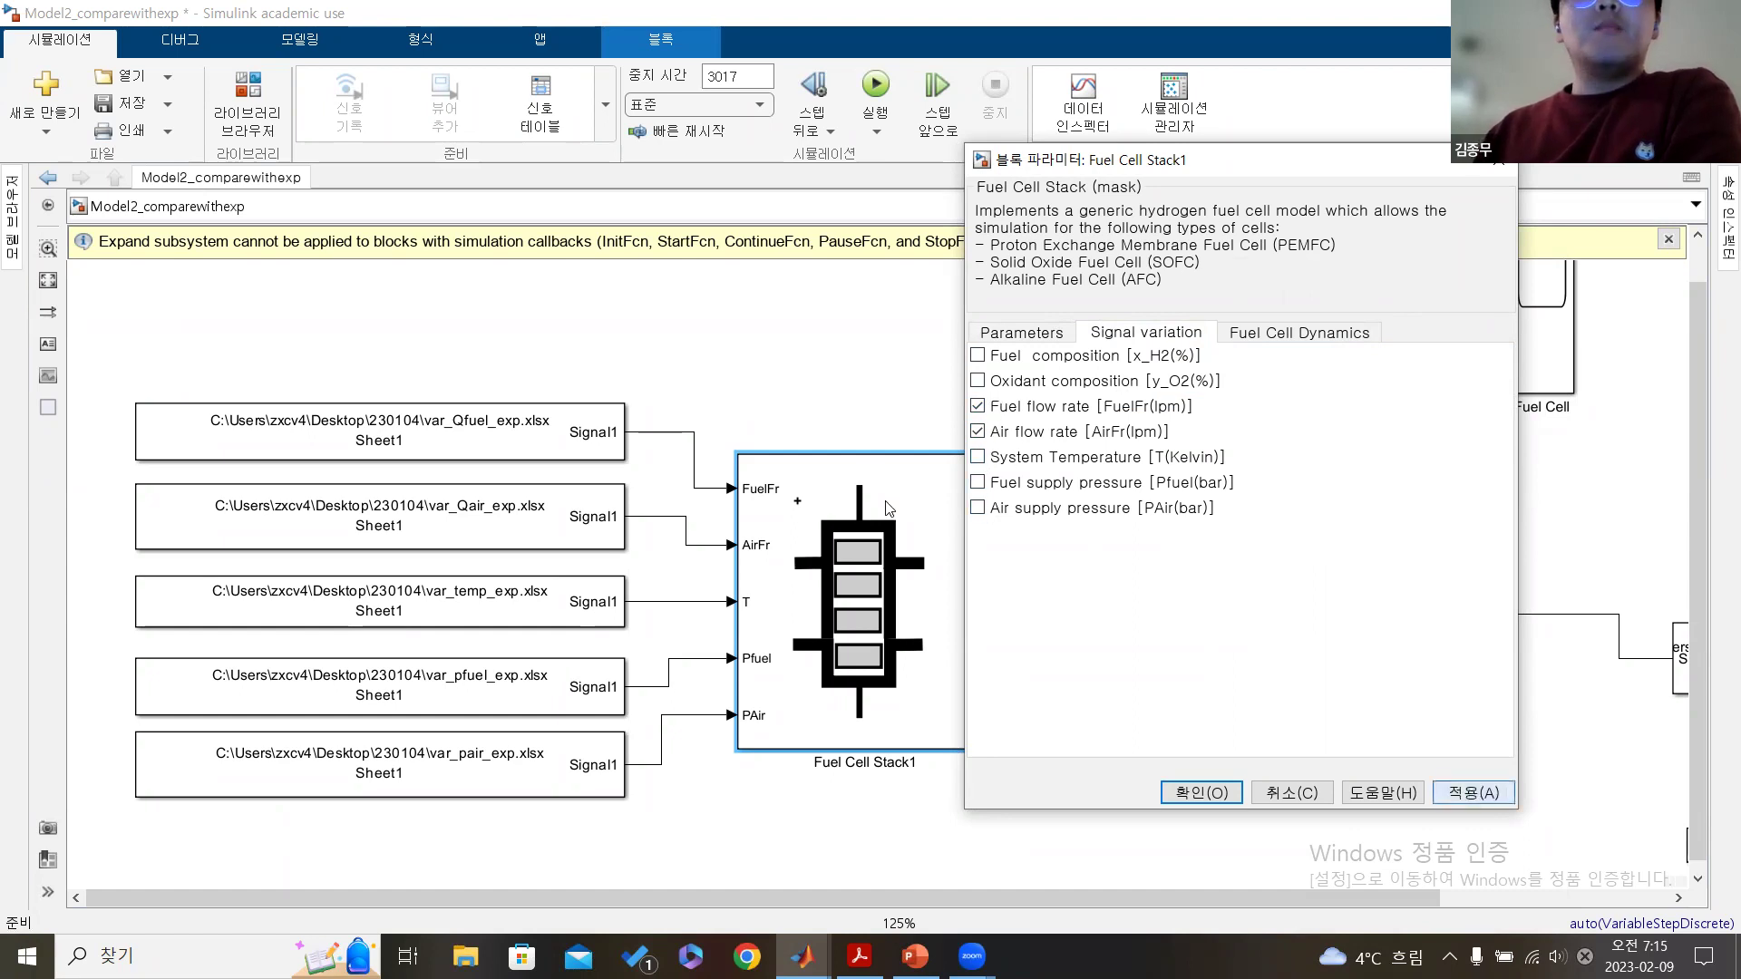
pyautogui.click(977, 405)
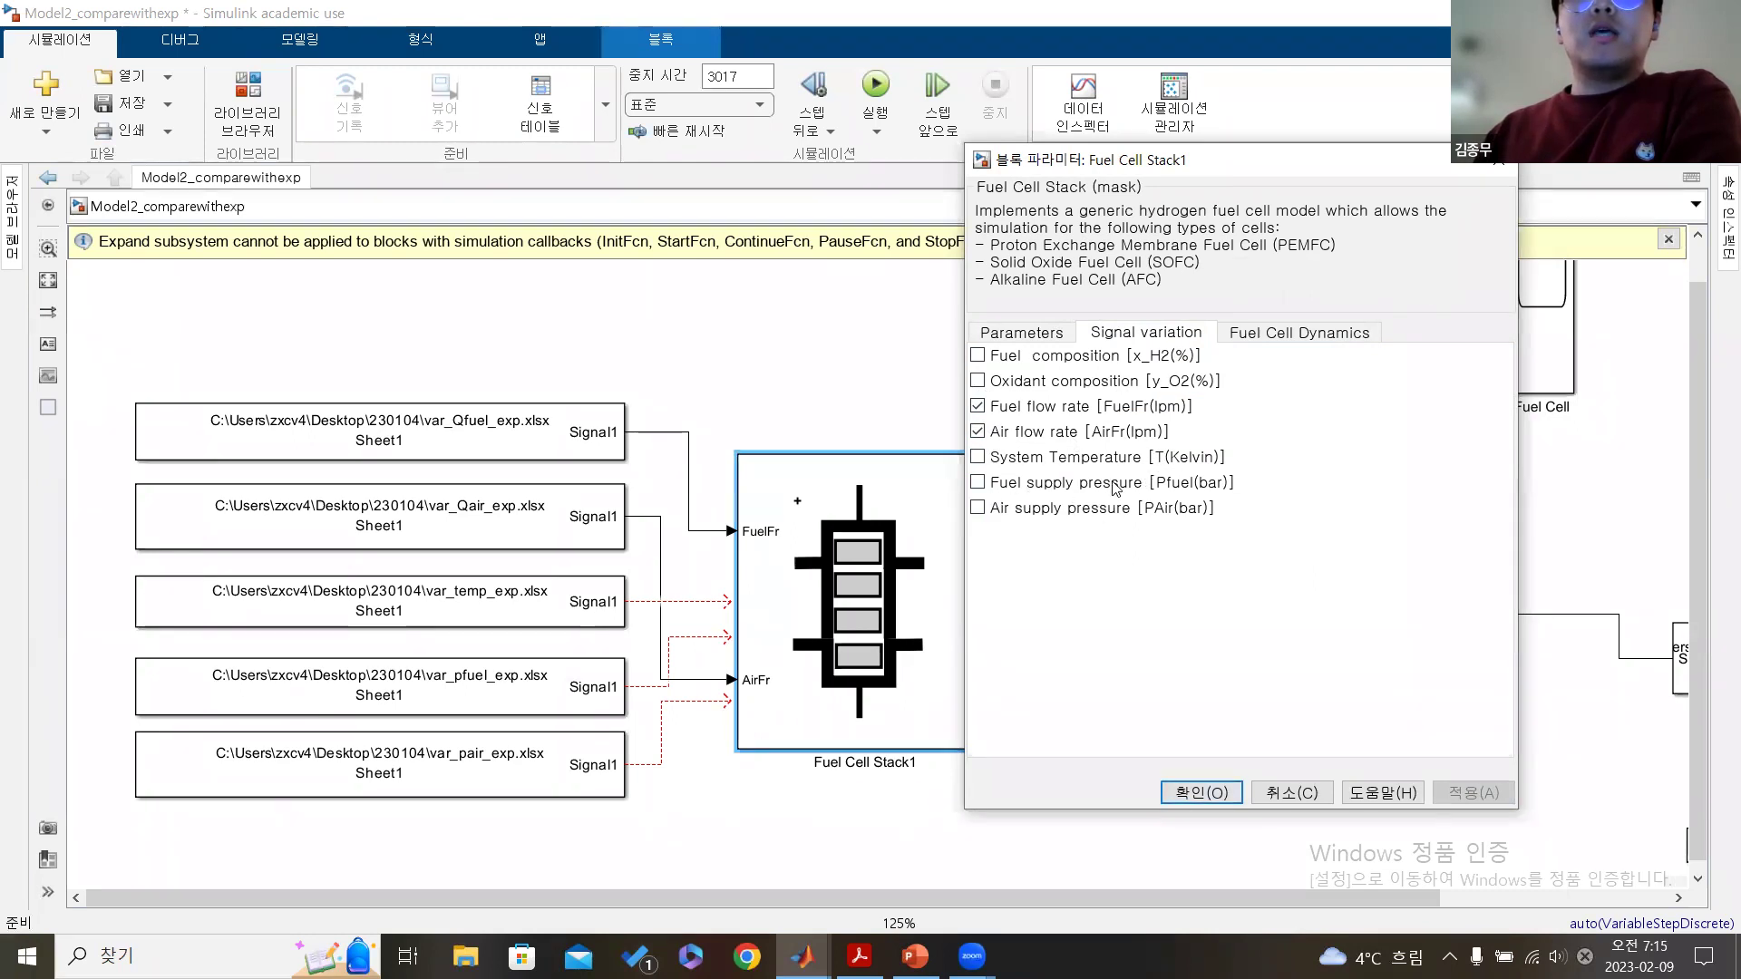
# - View the Fuel Cell Stack1 parameters, and read Table 3.2 on APS-SERIES operating conditions in the stack manual PDF in Adobe Acrobat Reader
pyautogui.click(1038, 334)
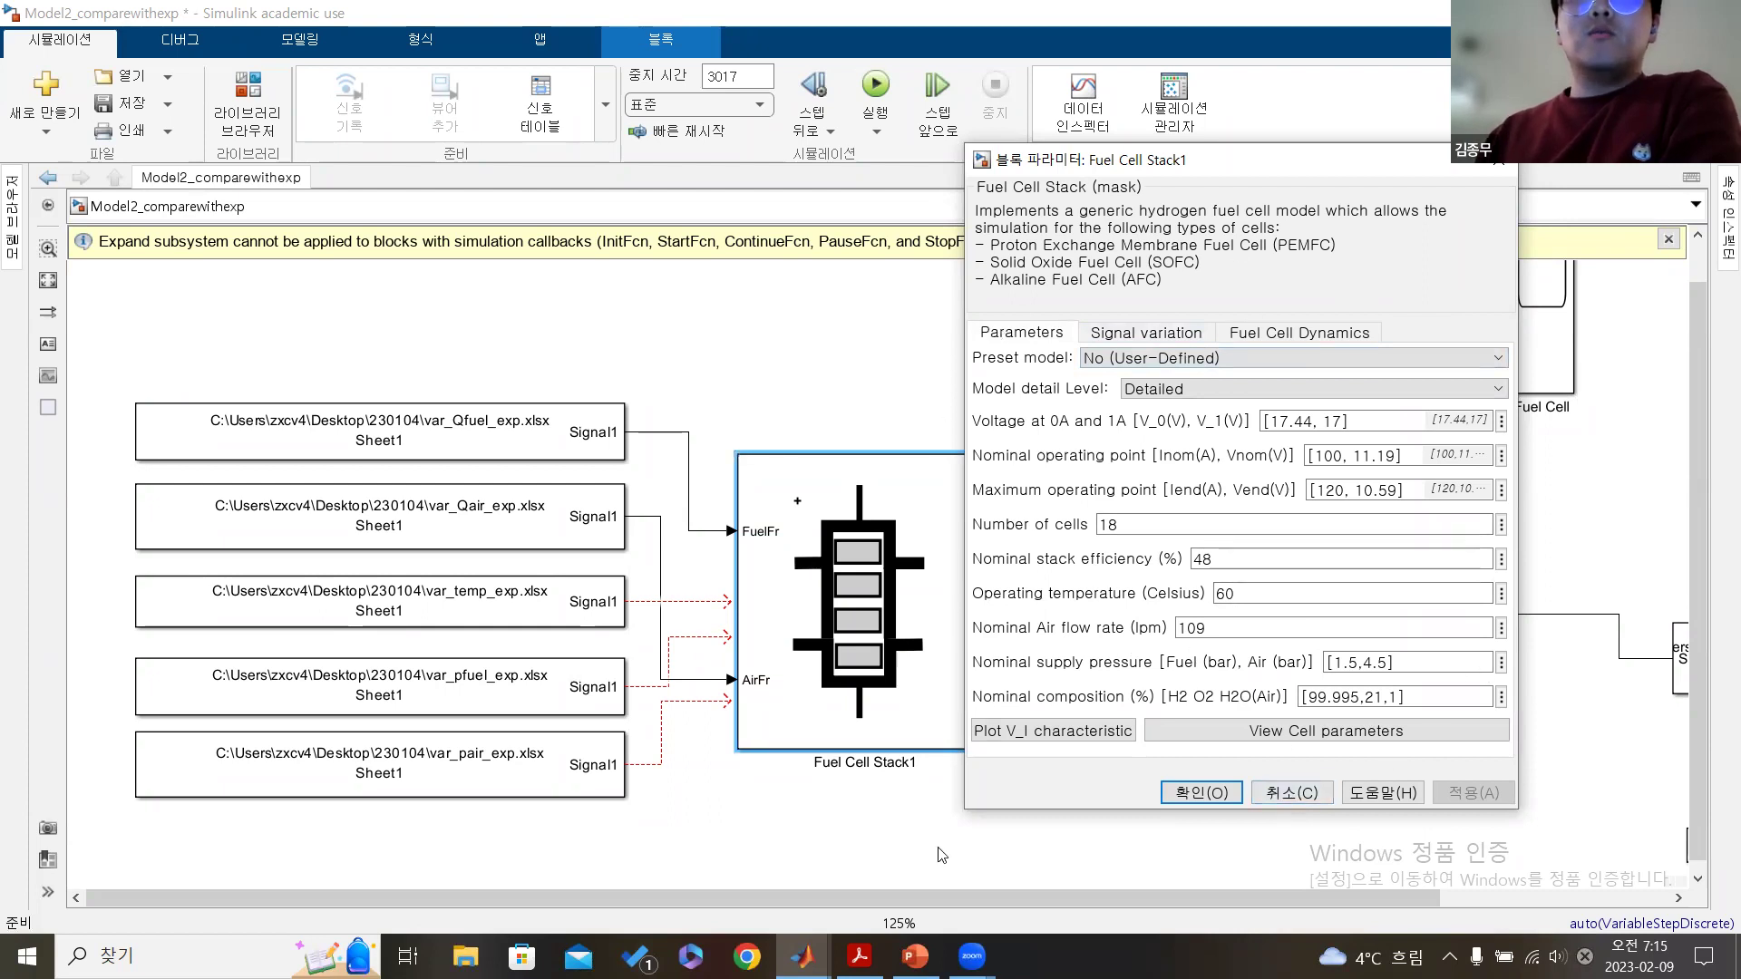
pyautogui.hotkey('alt', 'Tab')
pyautogui.scroll(1, 577, 333)
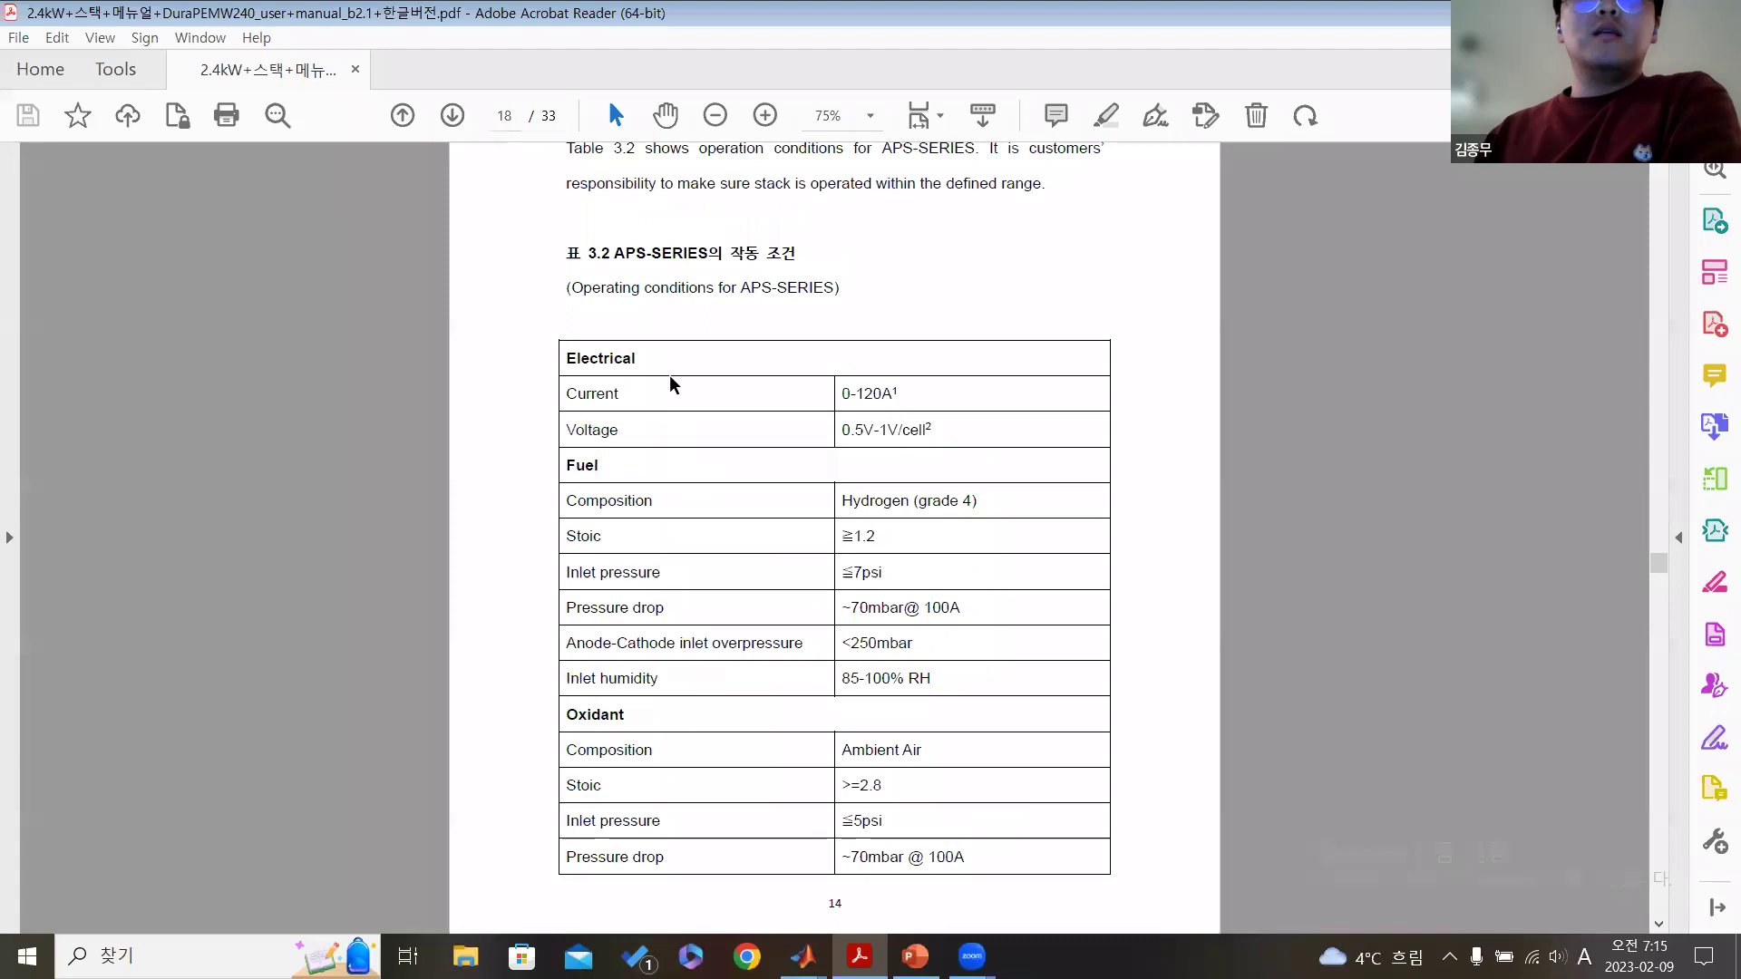
pyautogui.scroll(-2, 795, 328)
pyautogui.scroll(1, 789, 335)
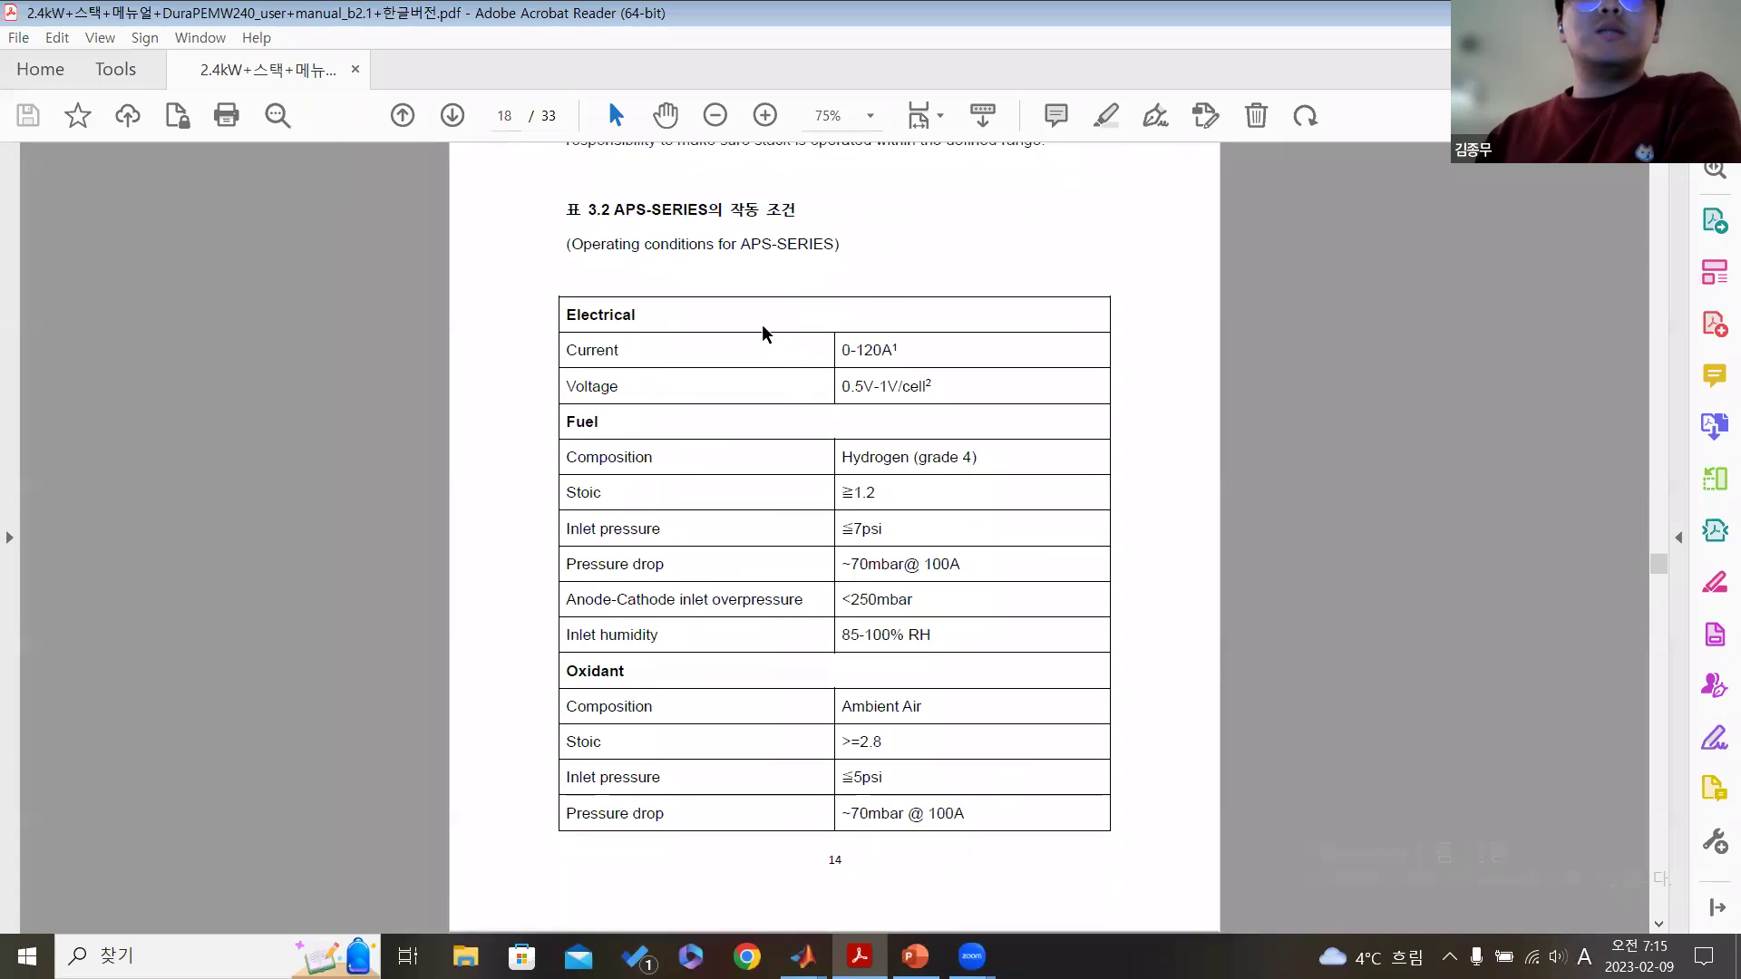
pyautogui.scroll(-5, 961, 734)
pyautogui.scroll(2, 916, 680)
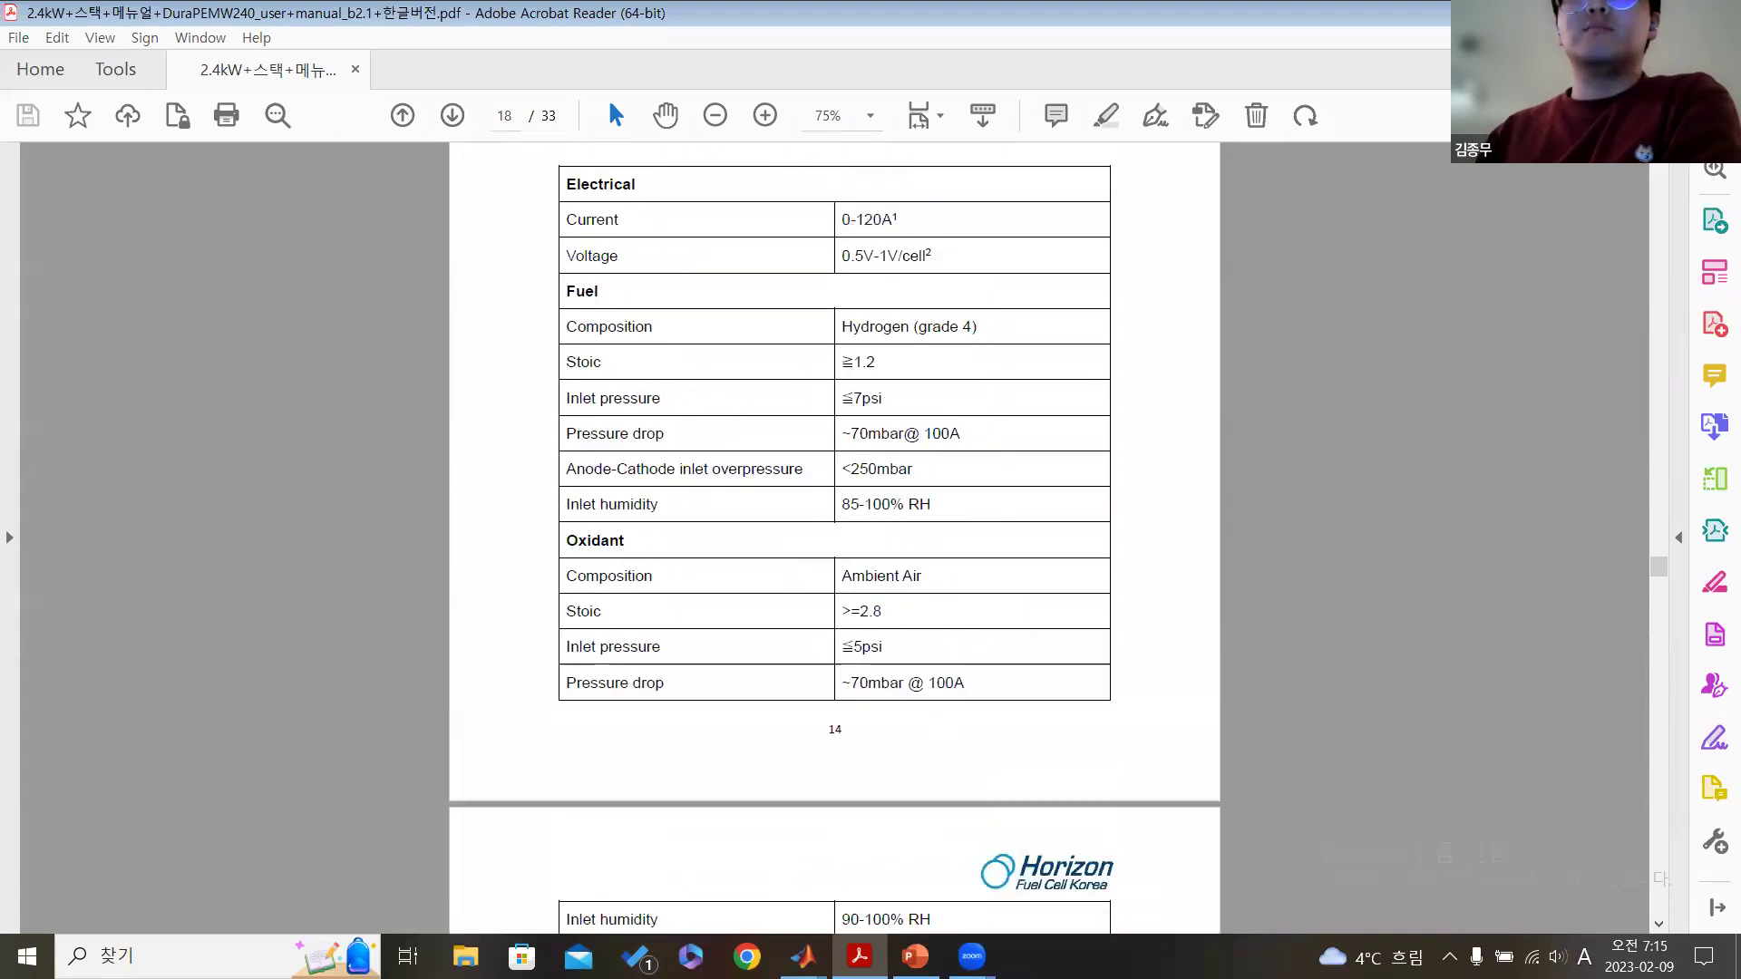
pyautogui.hotkey('alt', 'Tab')
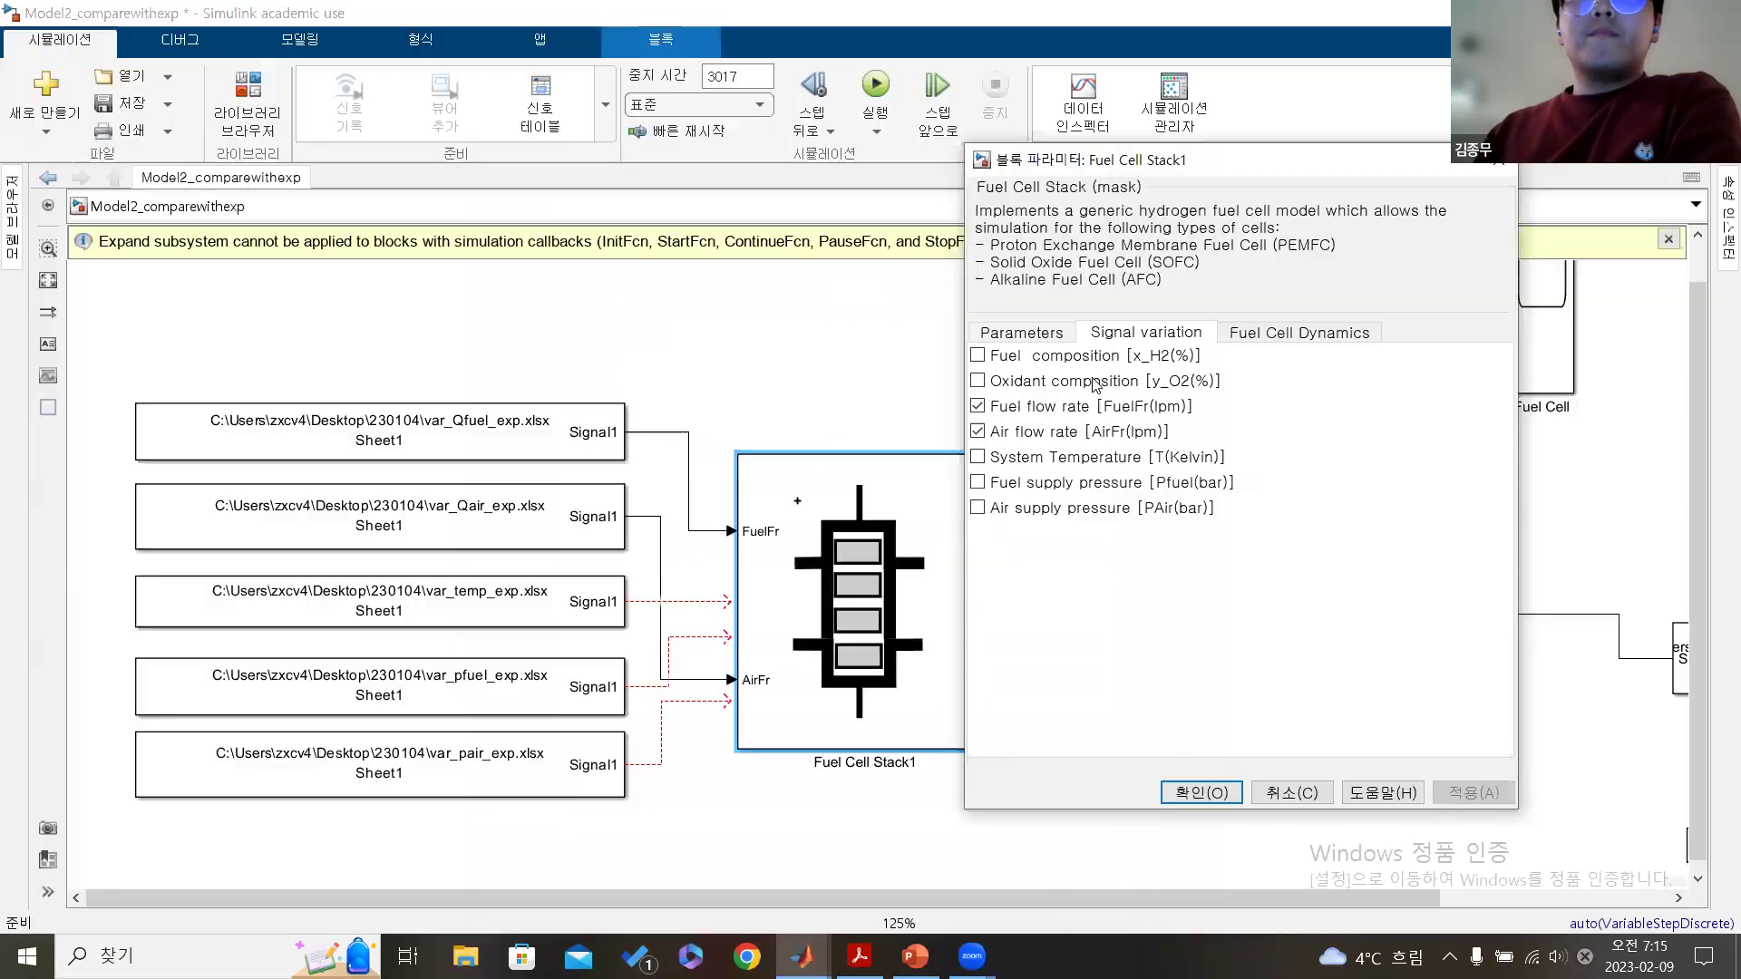
# - Back in Simulink, enable System Temperature, Fuel supply pressure and Air supply pressure as signal inputs for Fuel Cell Stack1 and close its dialog
pyautogui.click(978, 457)
pyautogui.click(977, 483)
pyautogui.click(977, 508)
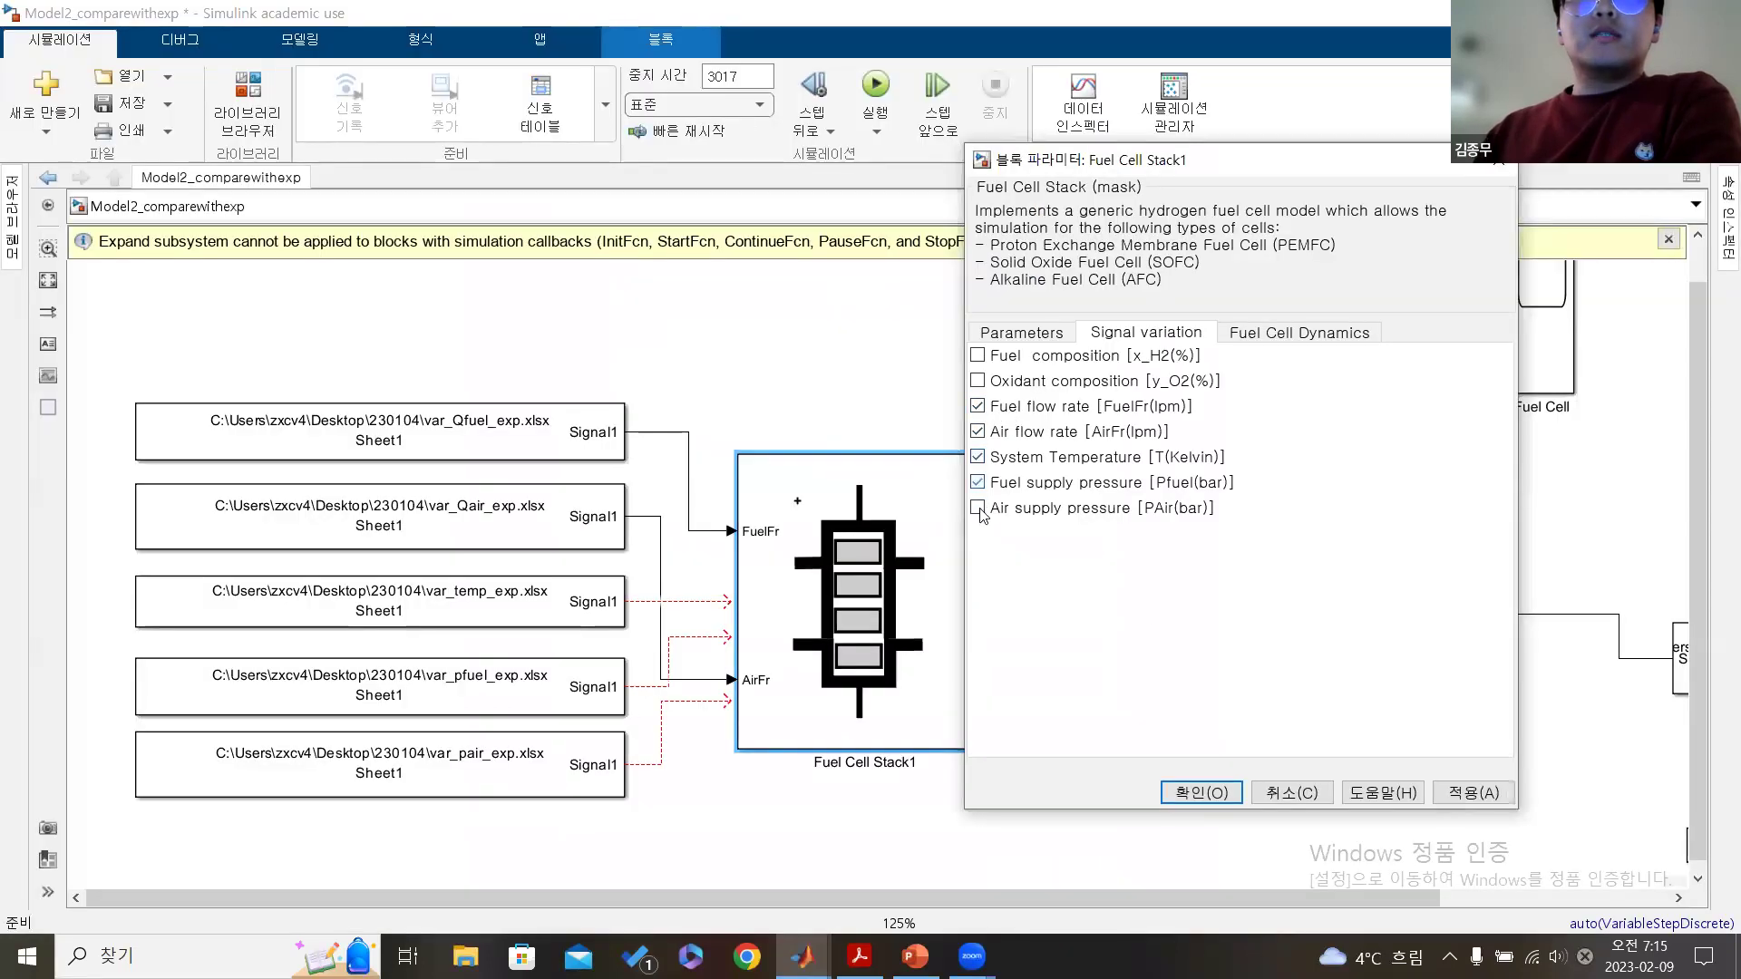
pyautogui.click(1474, 792)
pyautogui.click(1242, 790)
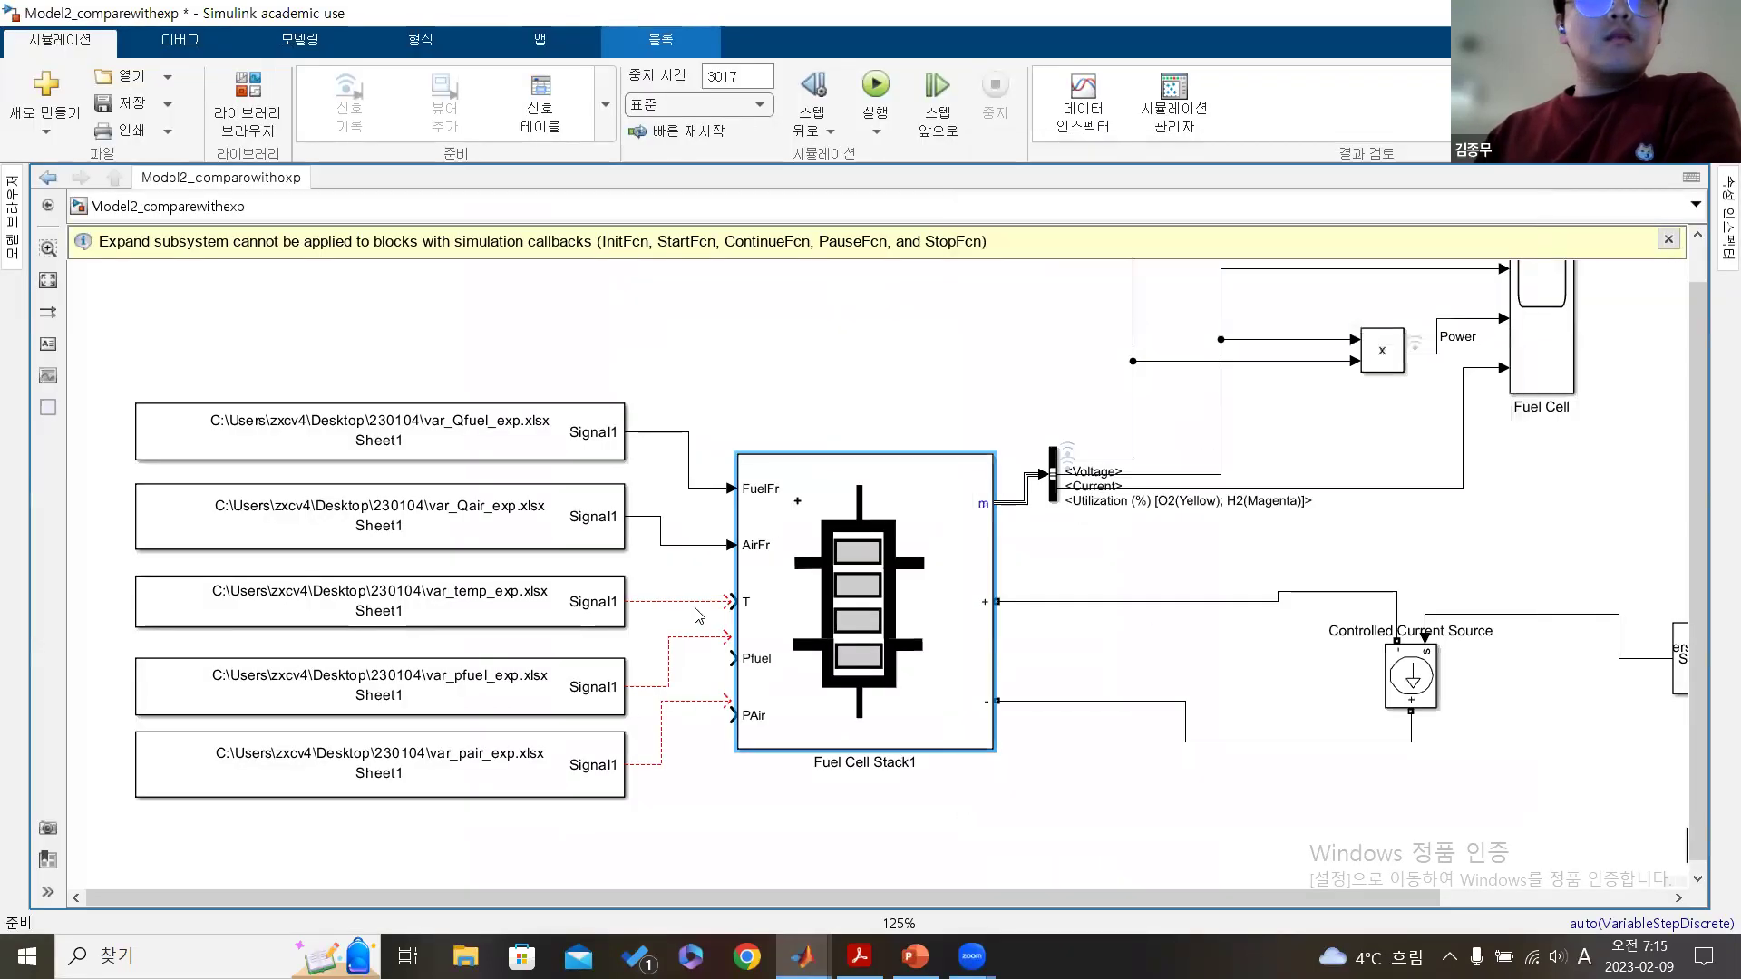
# - Reconnect the var_temp_exp, var_pfuel_exp and var_pair_exp signals to the T, Pfuel and PAir ports of Fuel Cell Stack1
pyautogui.moveTo(722, 601); pyautogui.dragTo(730, 600)
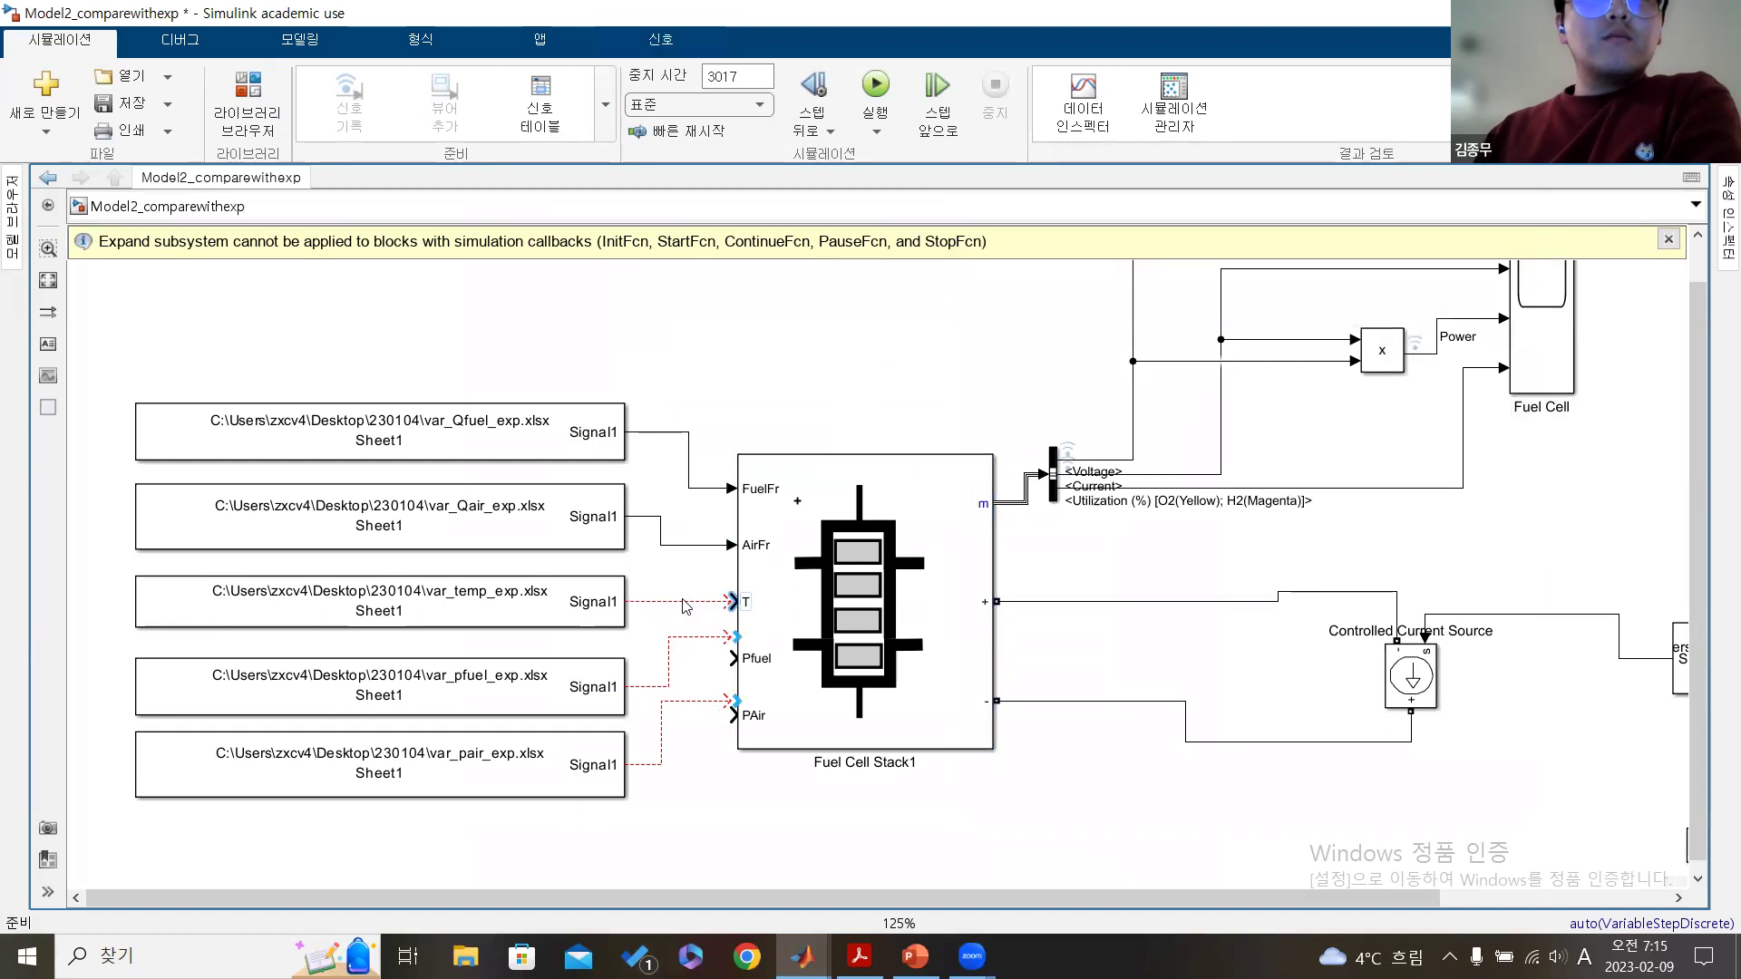
pyautogui.click(711, 642)
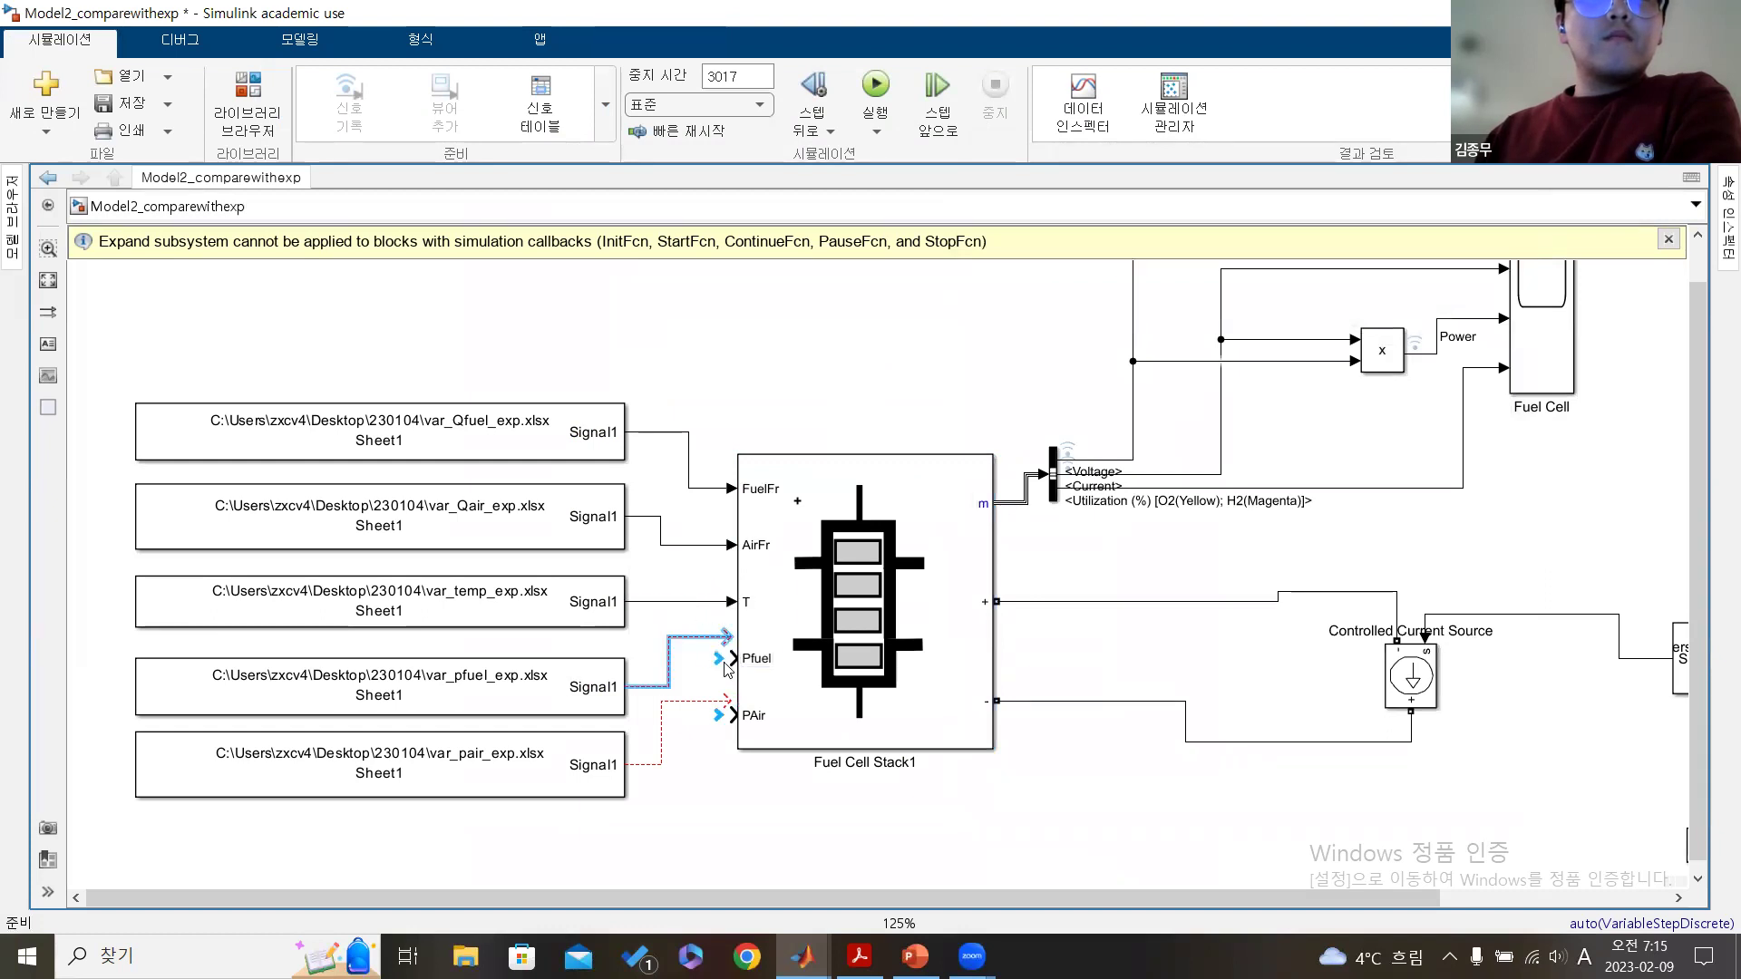
pyautogui.click(721, 718)
pyautogui.click(721, 716)
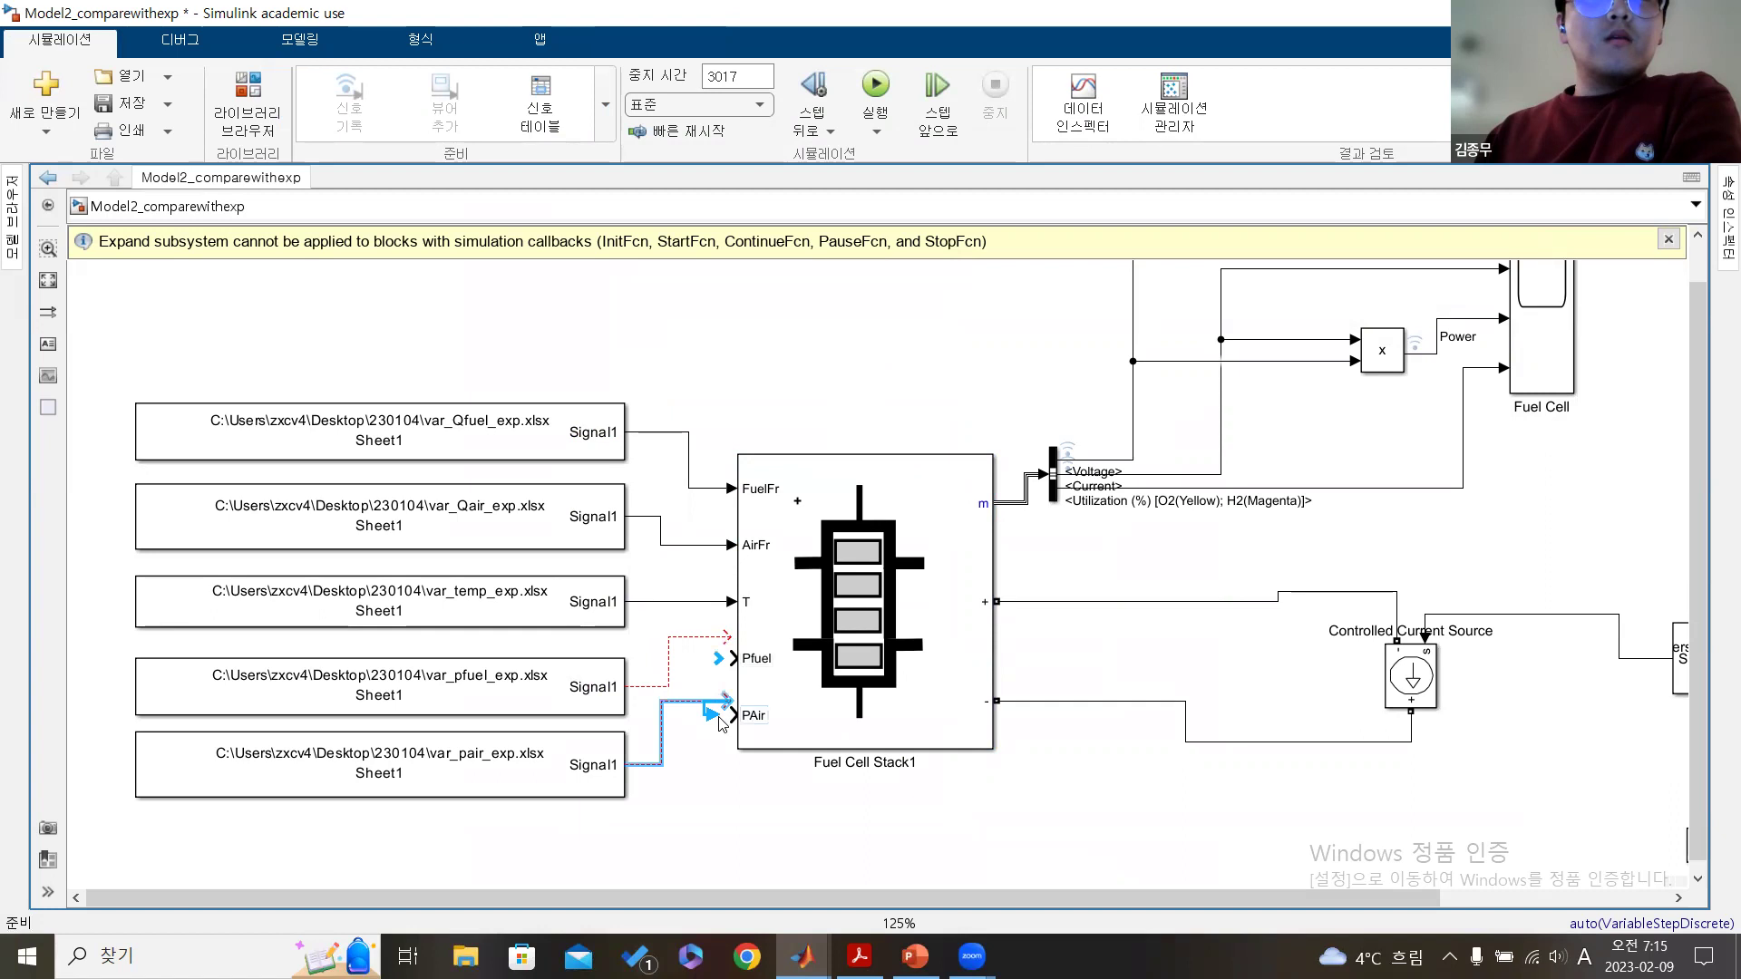
pyautogui.click(706, 640)
pyautogui.click(721, 667)
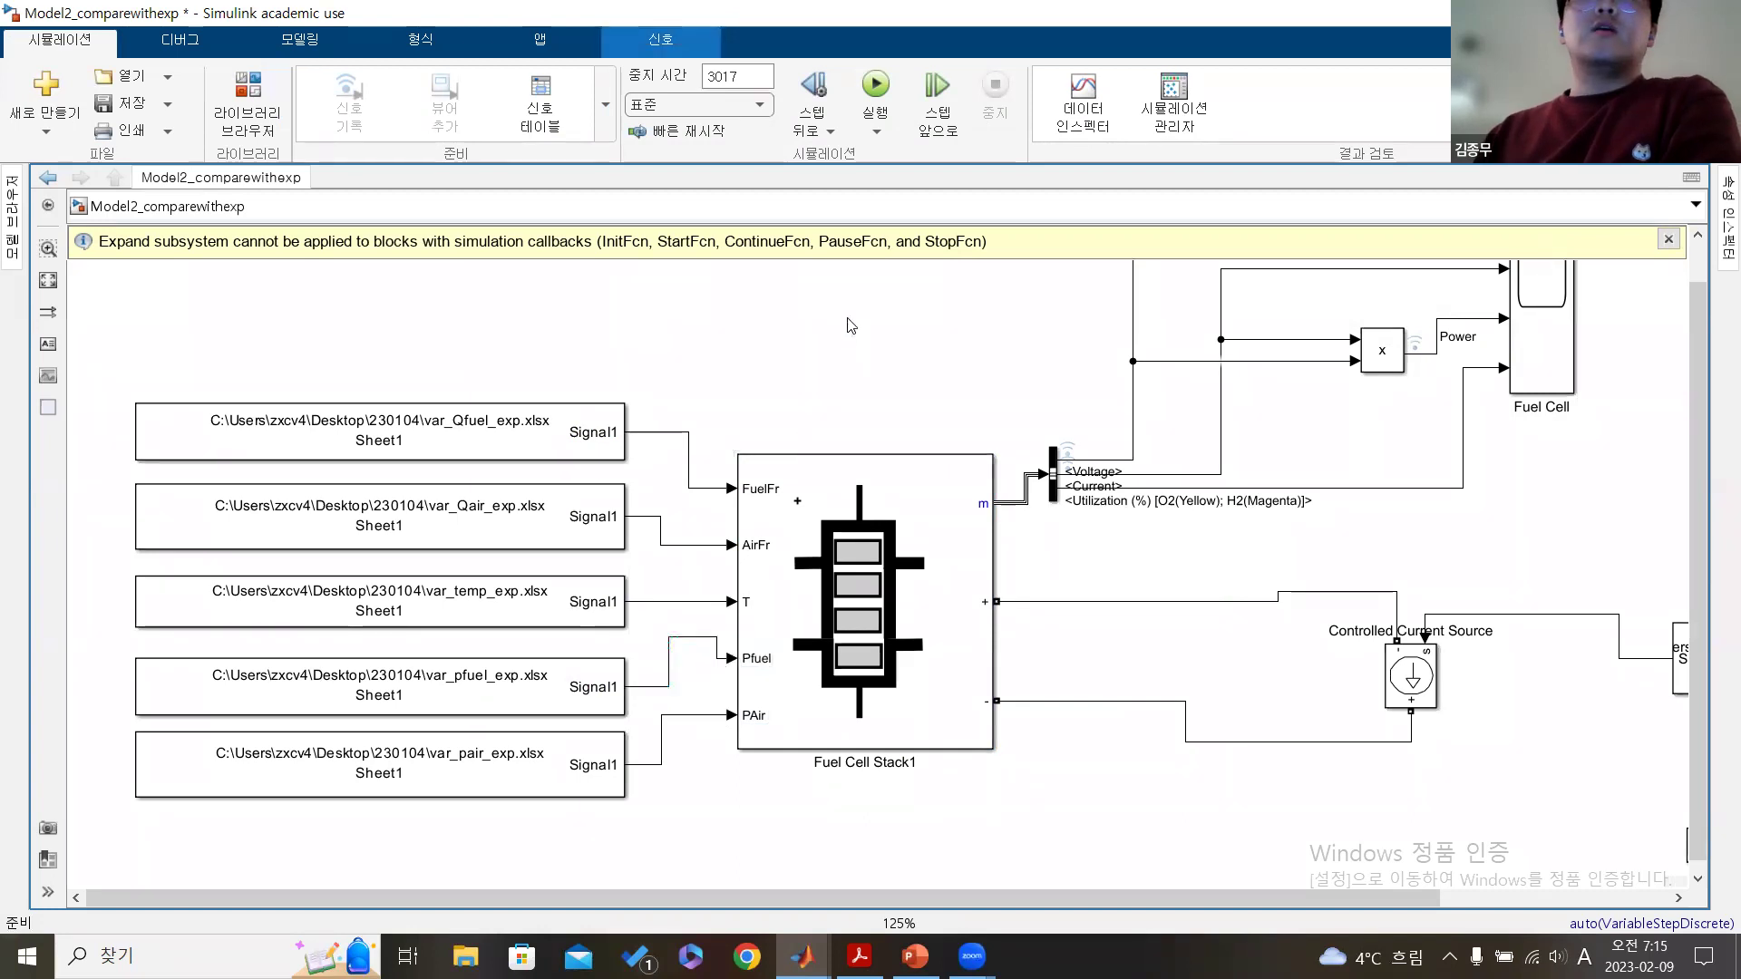
# - Examine the whole model, focusing on the five experimental spreadsheet input blocks feeding Fuel Cell Stack1
pyautogui.scroll(-1, 836, 348)
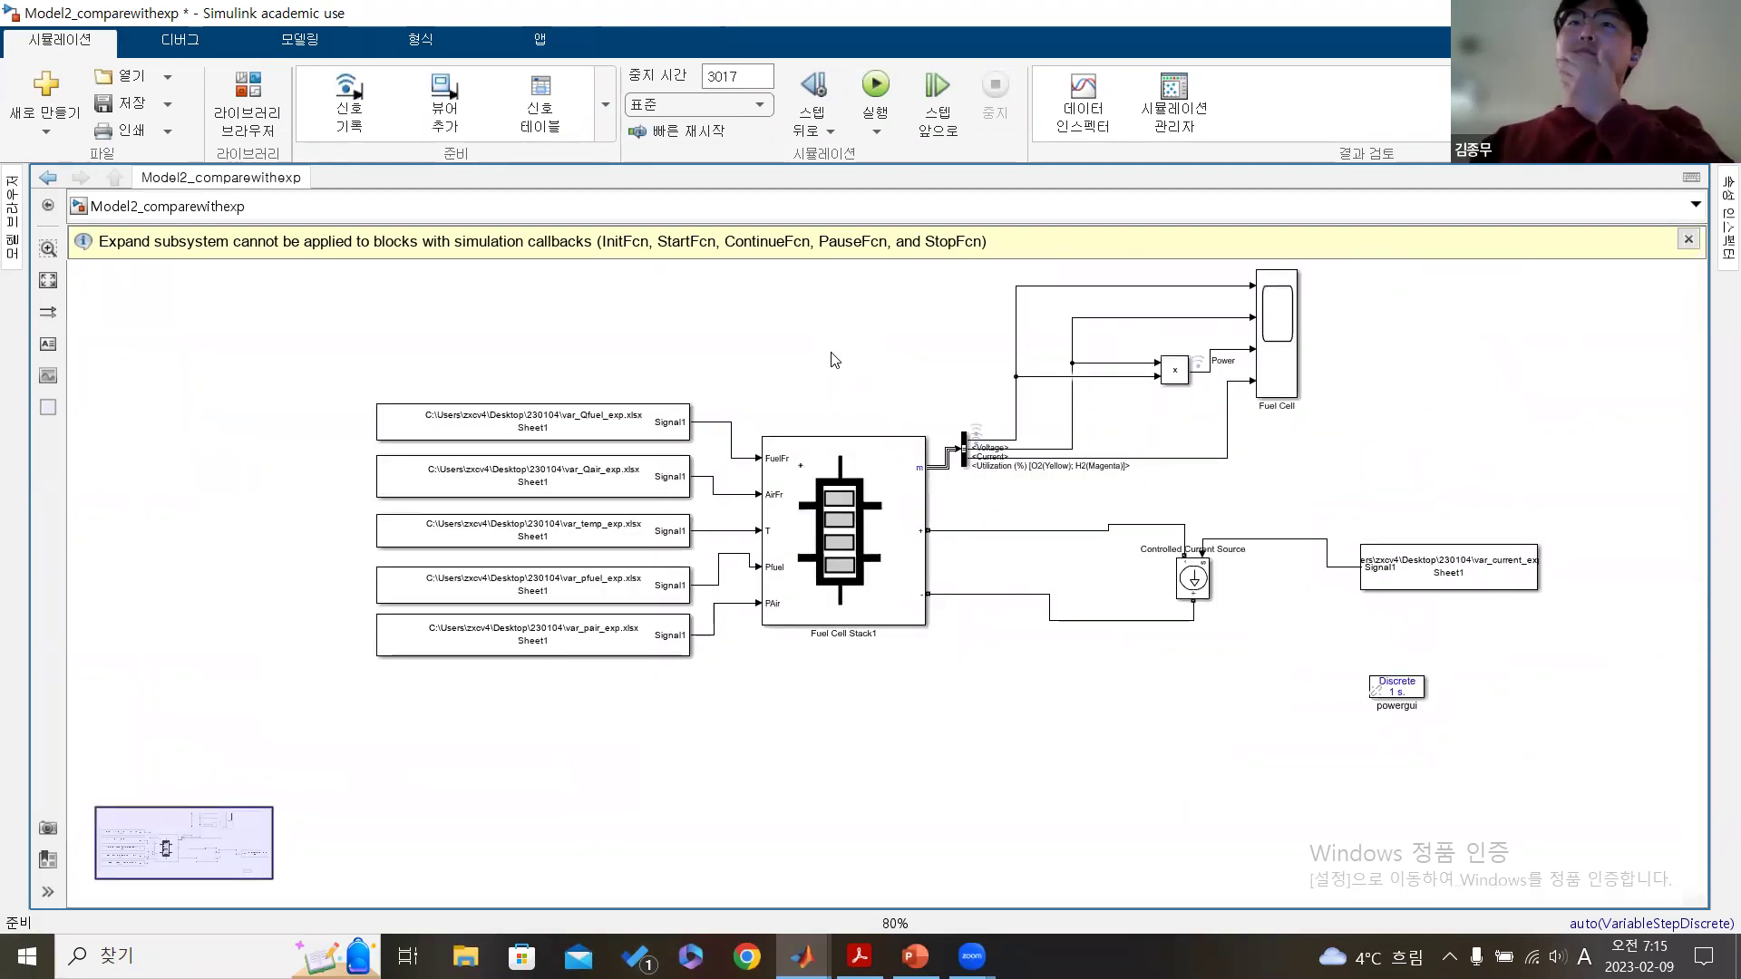
pyautogui.scroll(-1, 836, 353)
pyautogui.scroll(1, 807, 369)
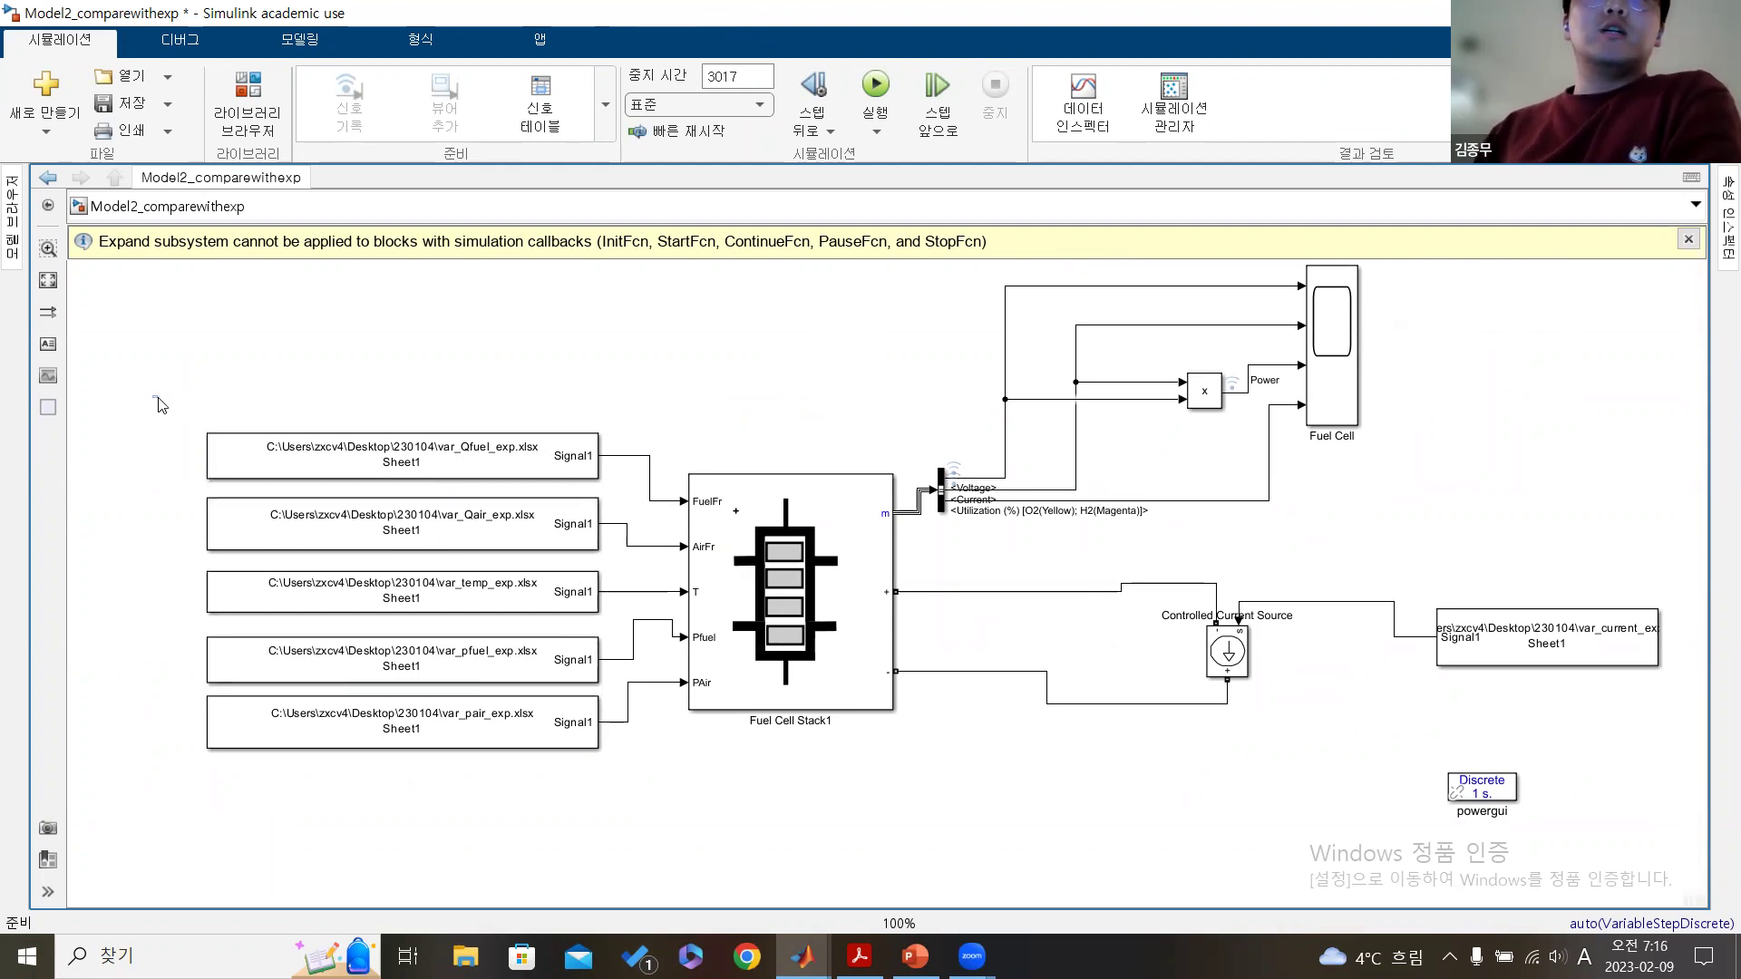
pyautogui.moveTo(171, 381); pyautogui.dragTo(608, 816)
pyautogui.click(211, 388)
pyautogui.moveTo(209, 383); pyautogui.dragTo(633, 829)
pyautogui.click(633, 829)
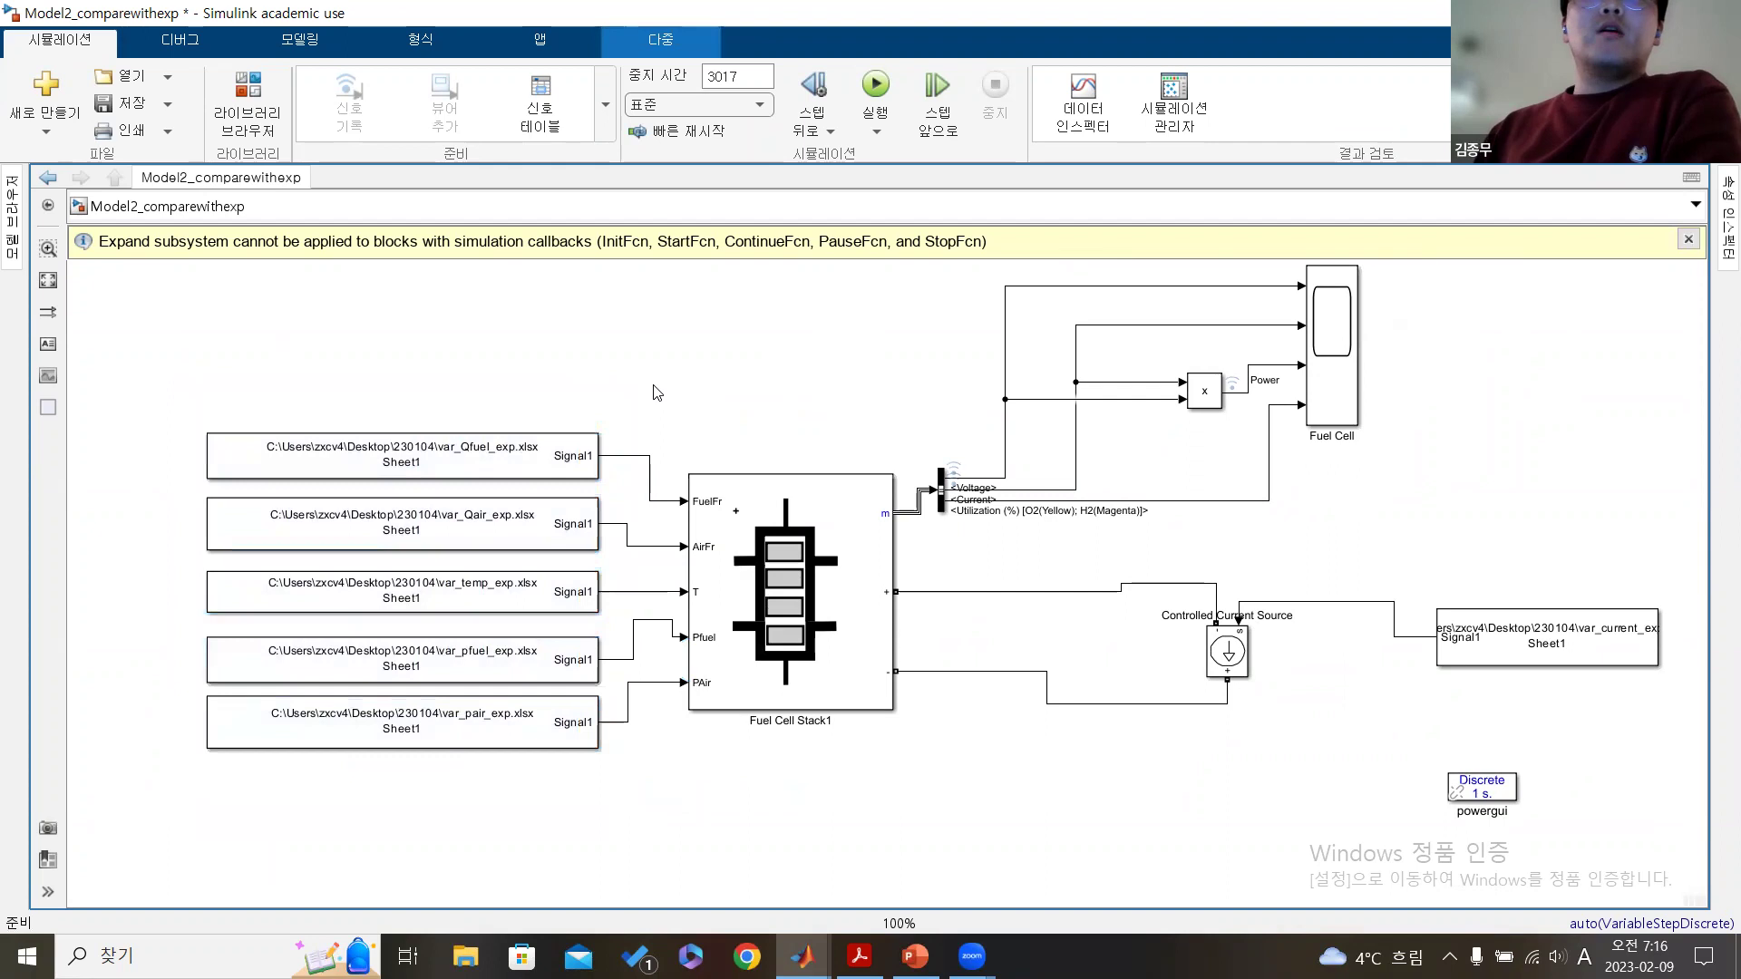
pyautogui.moveTo(746, 466); pyautogui.dragTo(635, 725)
pyautogui.click(494, 782)
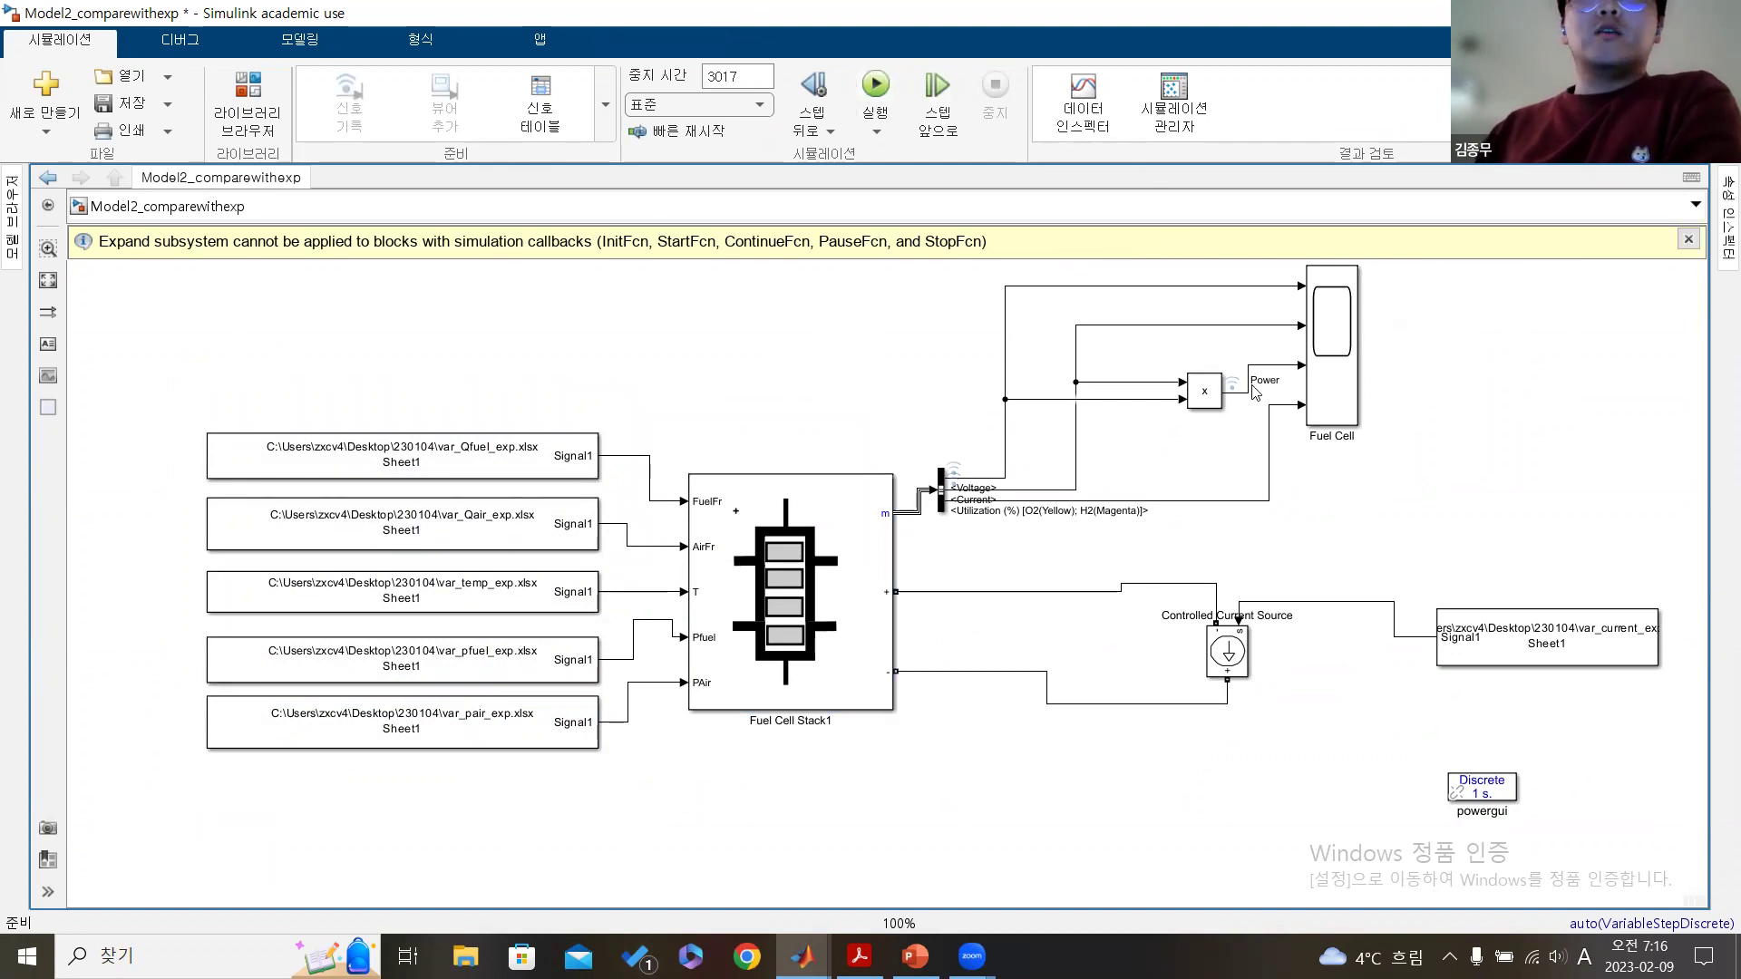
# - Open the Simulation Data Inspector and view the Current and Voltage curves of Run 2, together and separately
pyautogui.click(1085, 102)
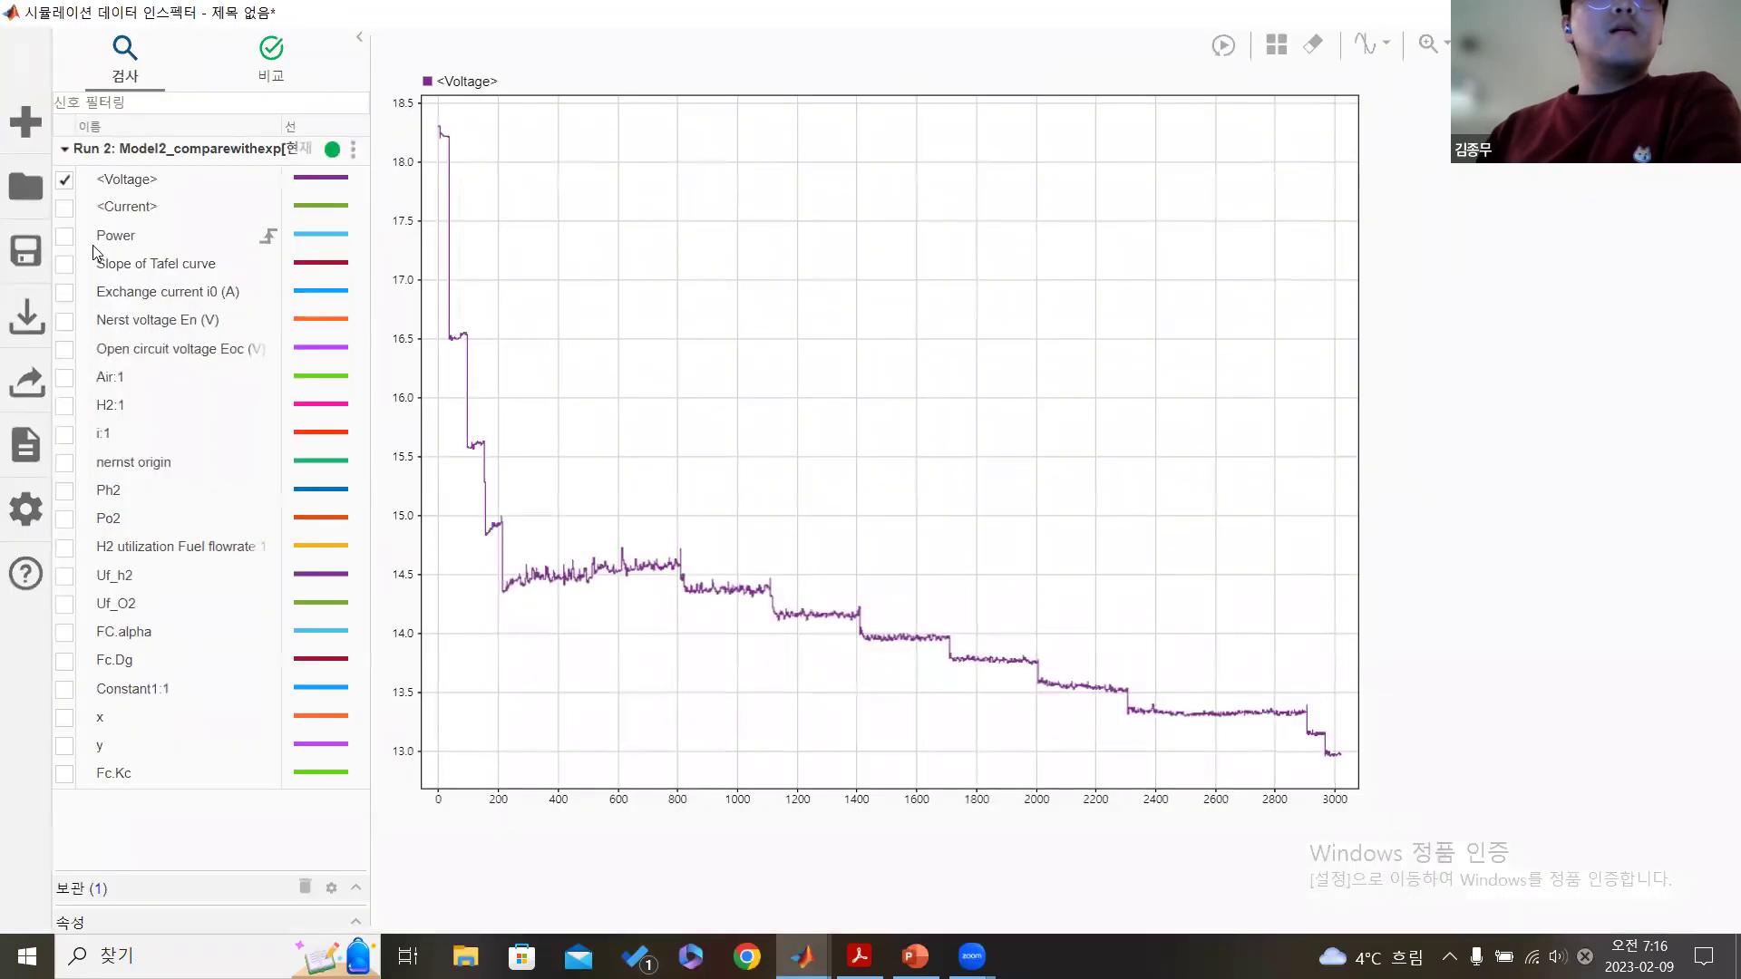
pyautogui.click(64, 179)
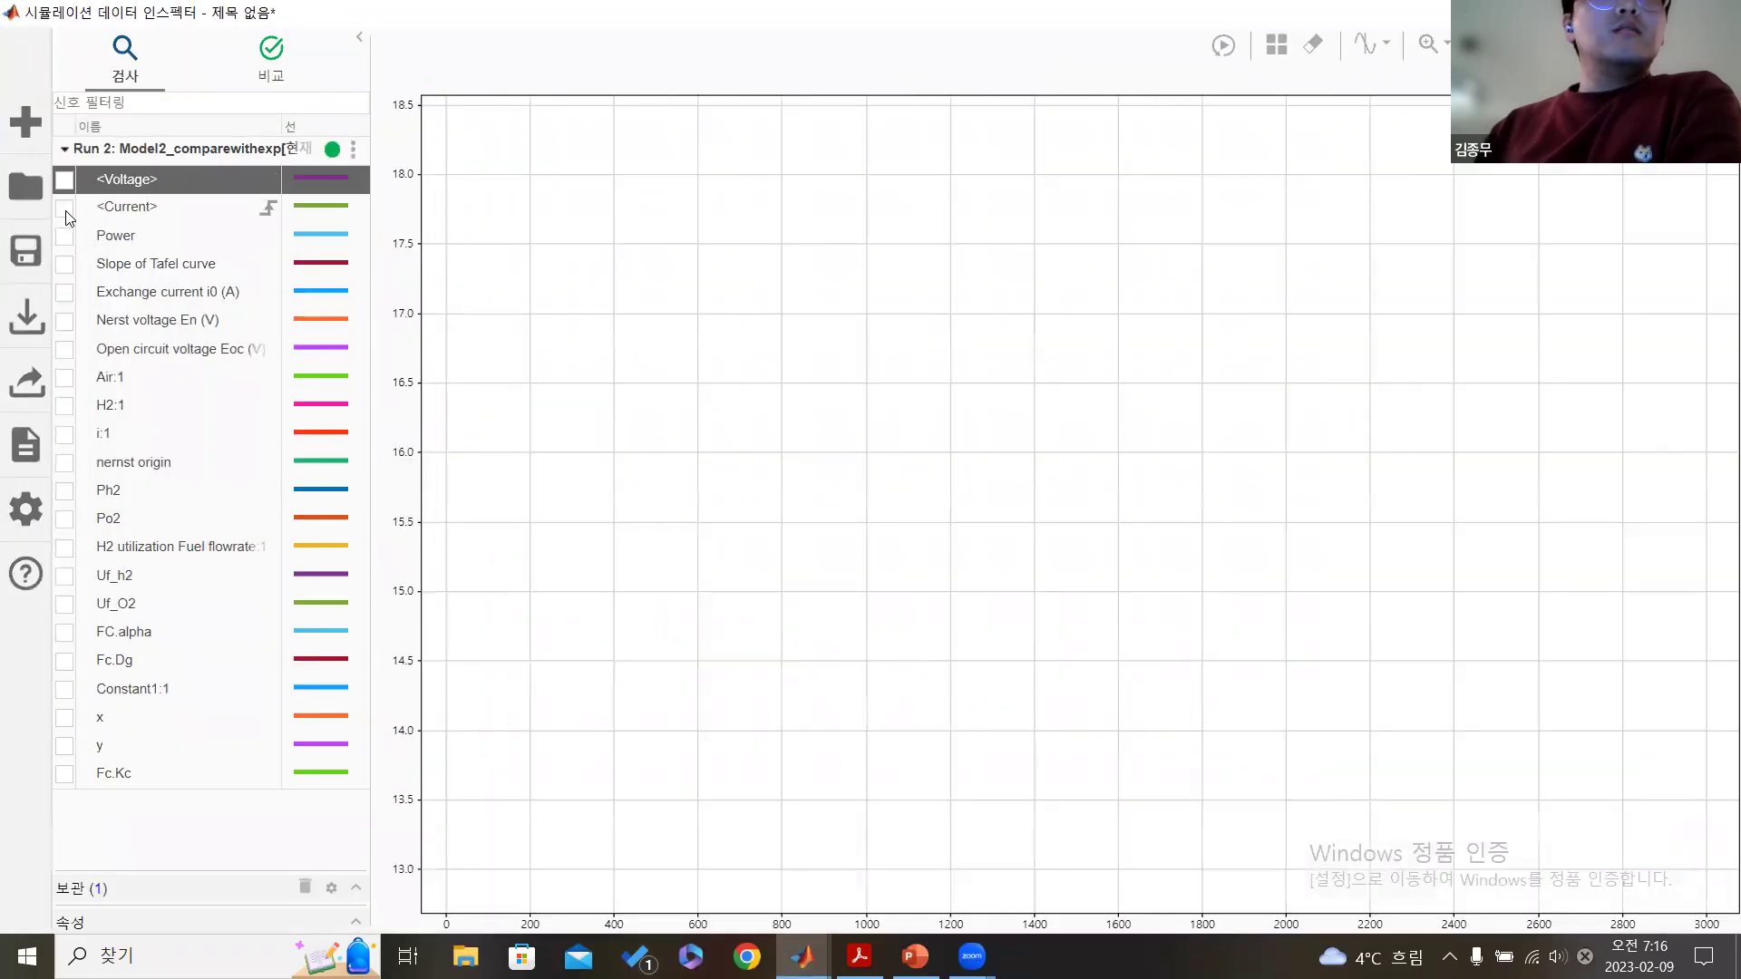
pyautogui.click(65, 208)
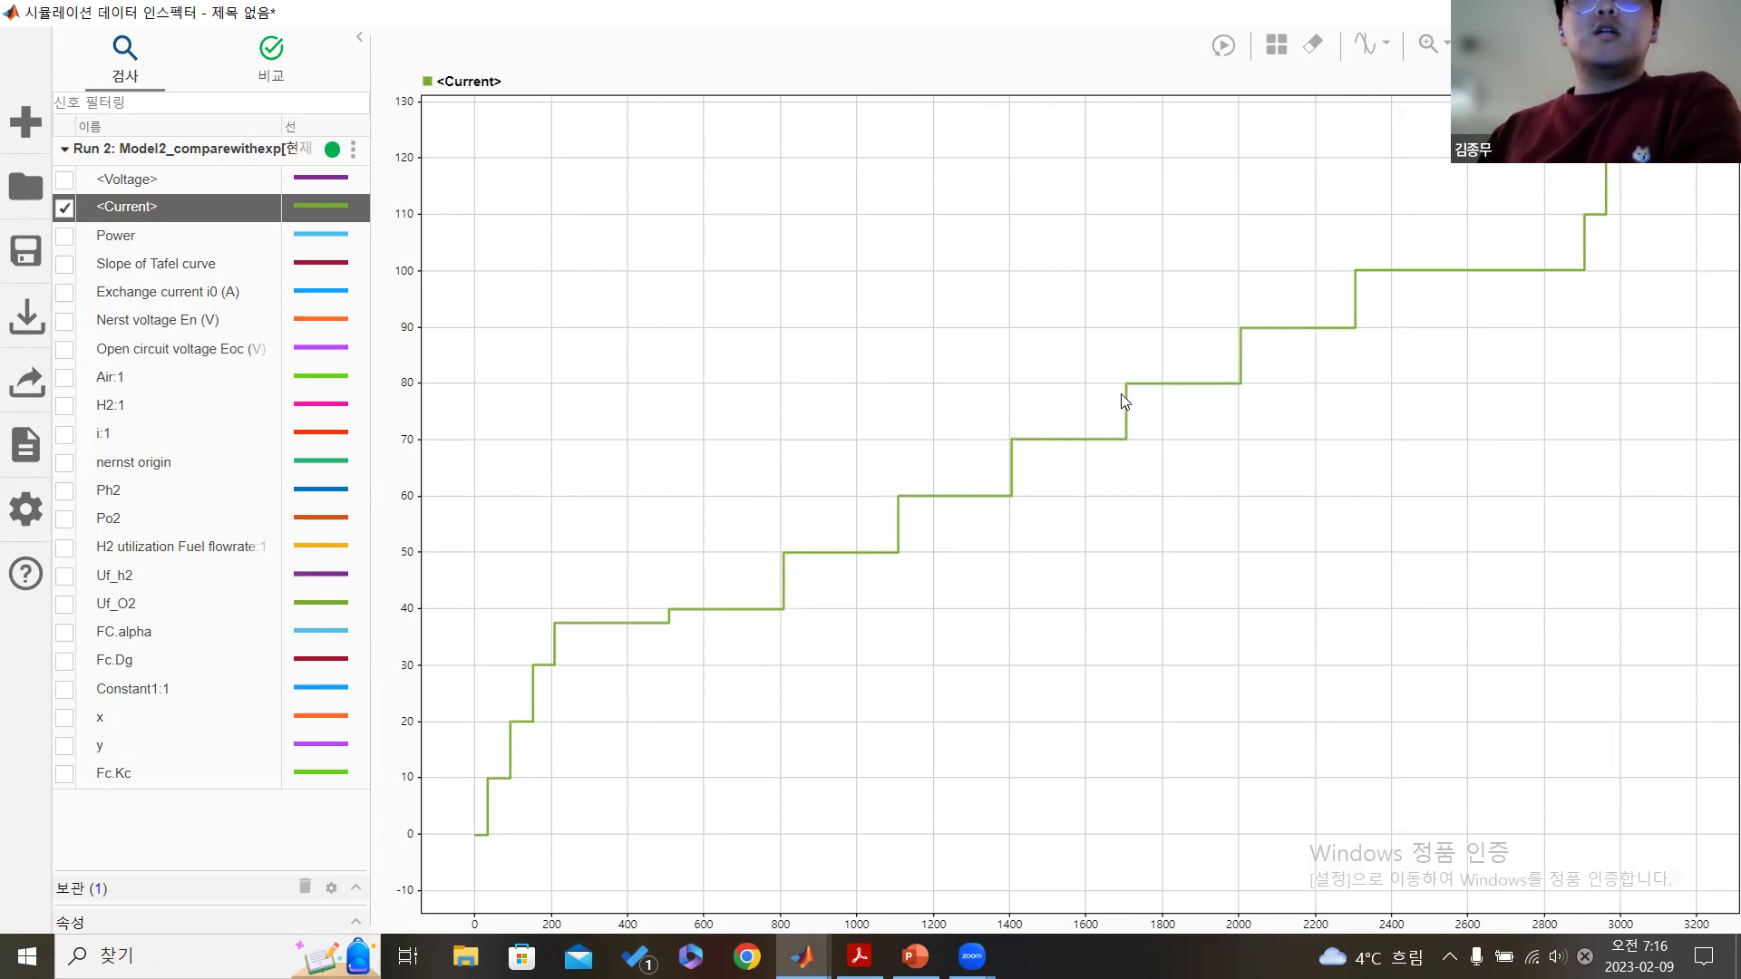
pyautogui.click(64, 180)
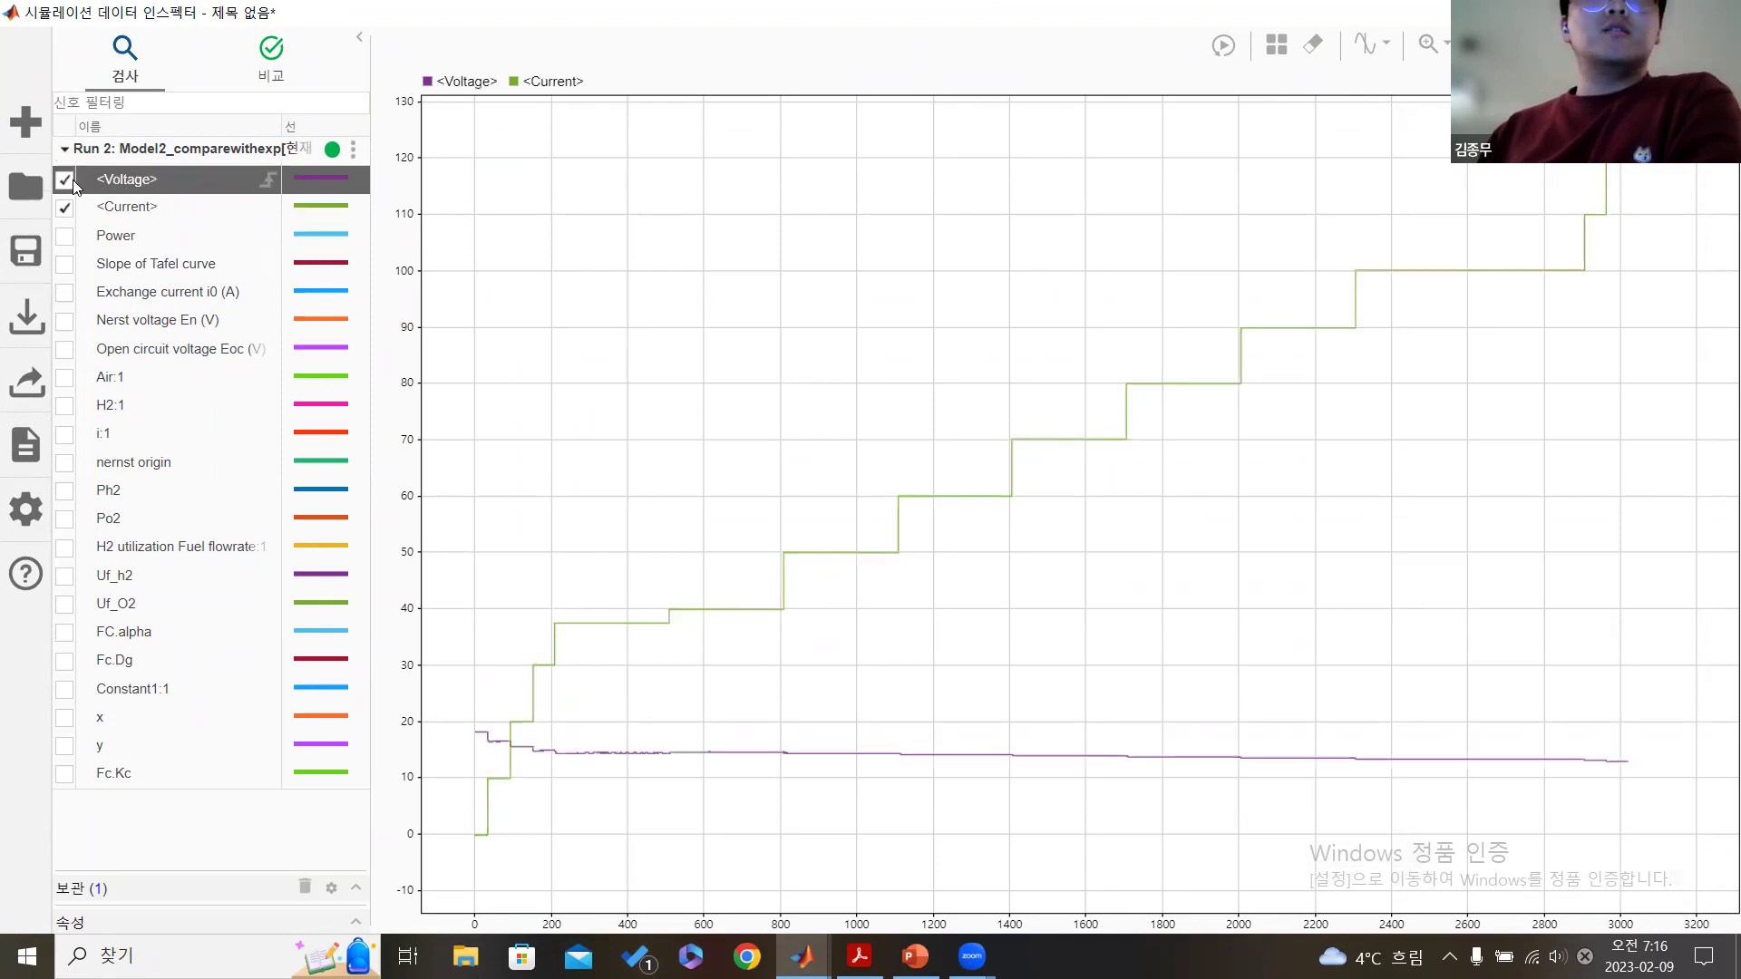
pyautogui.click(64, 208)
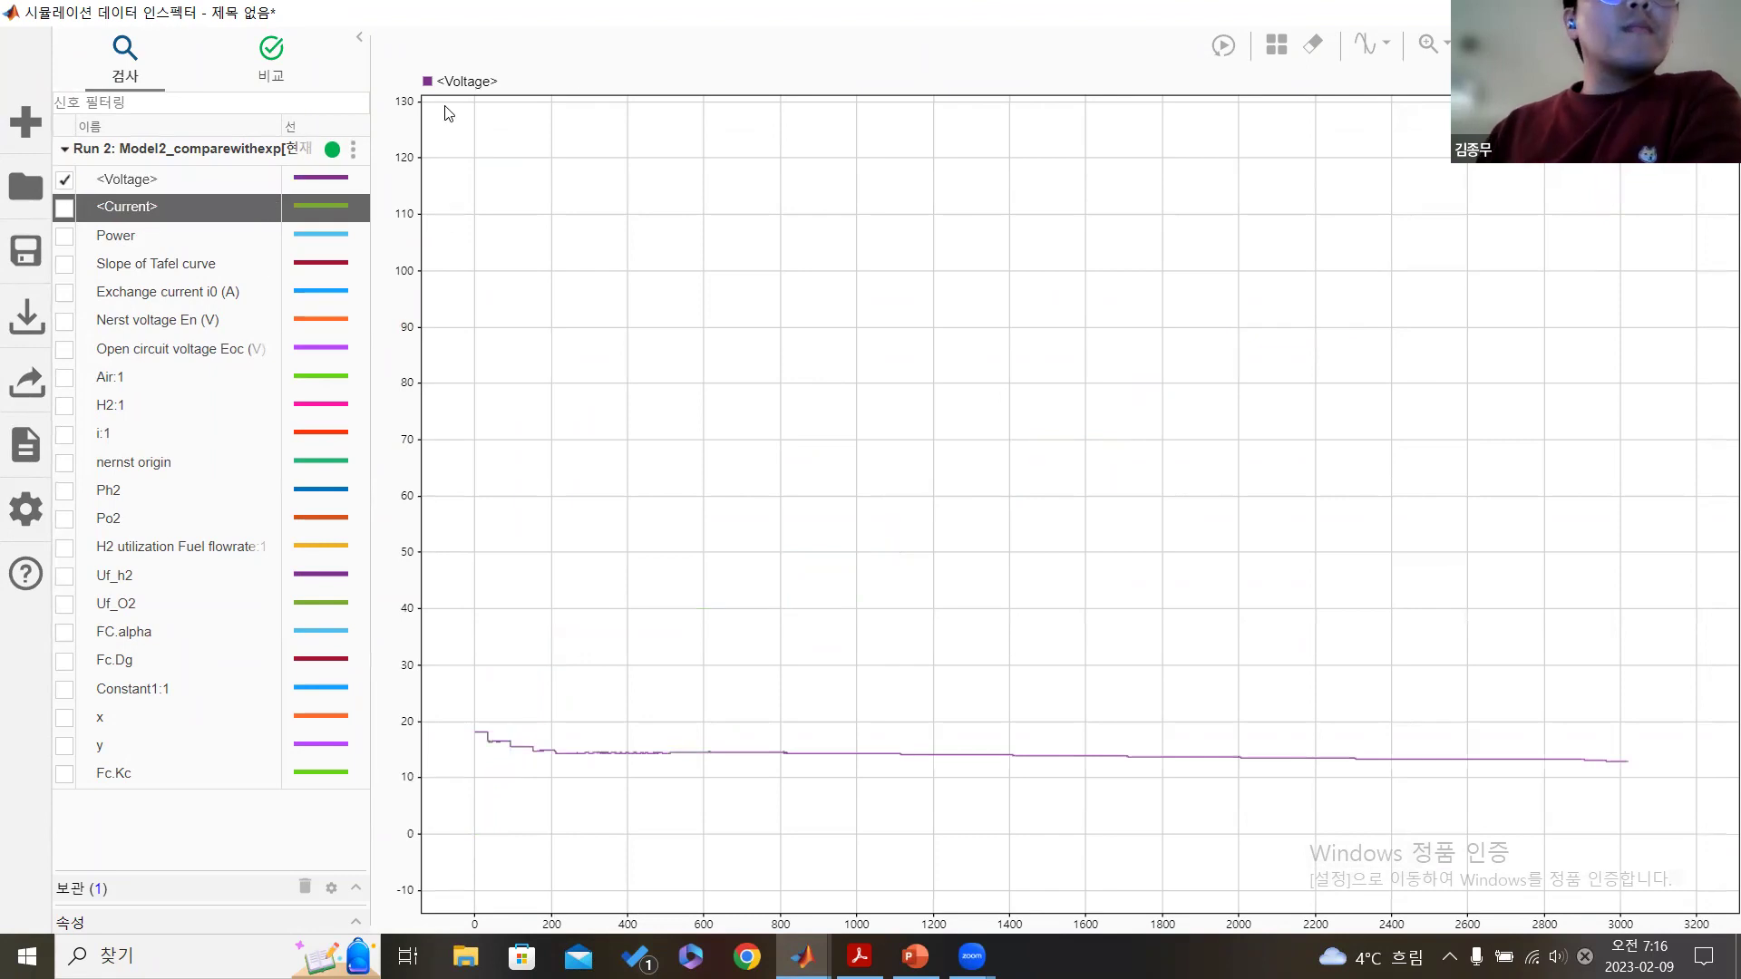
pyautogui.click(66, 181)
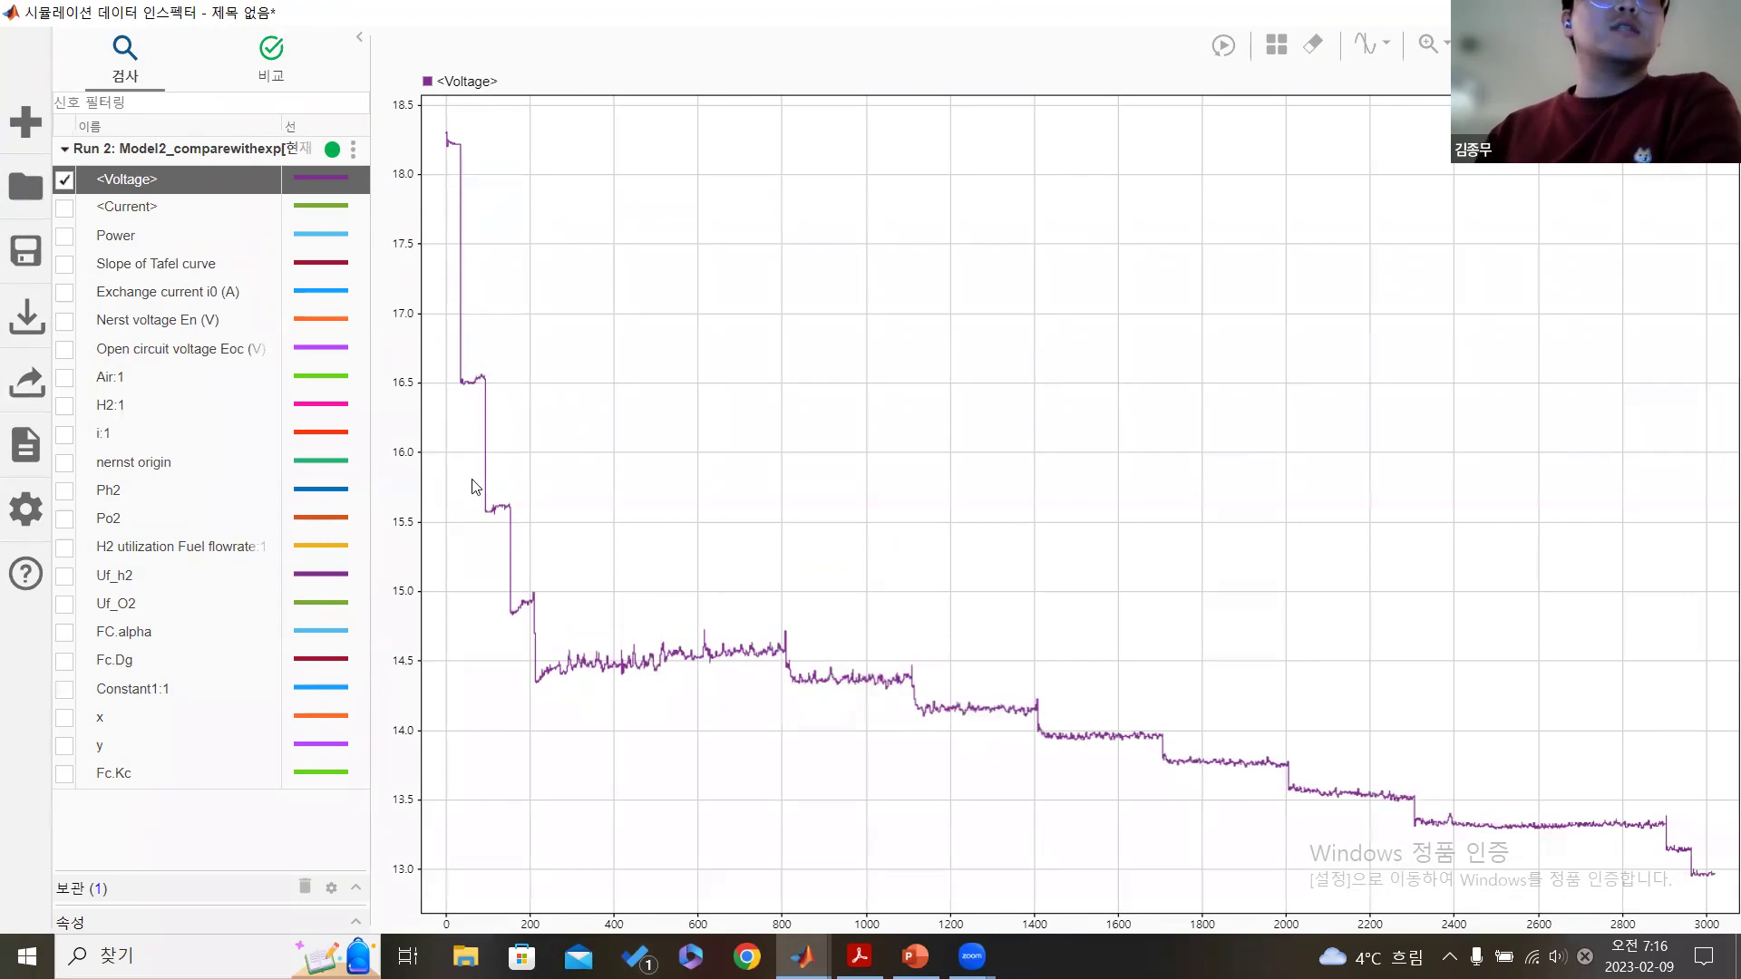
# - Plot only the Power signal of Run 2 in place of Voltage and examine its curve
pyautogui.click(64, 180)
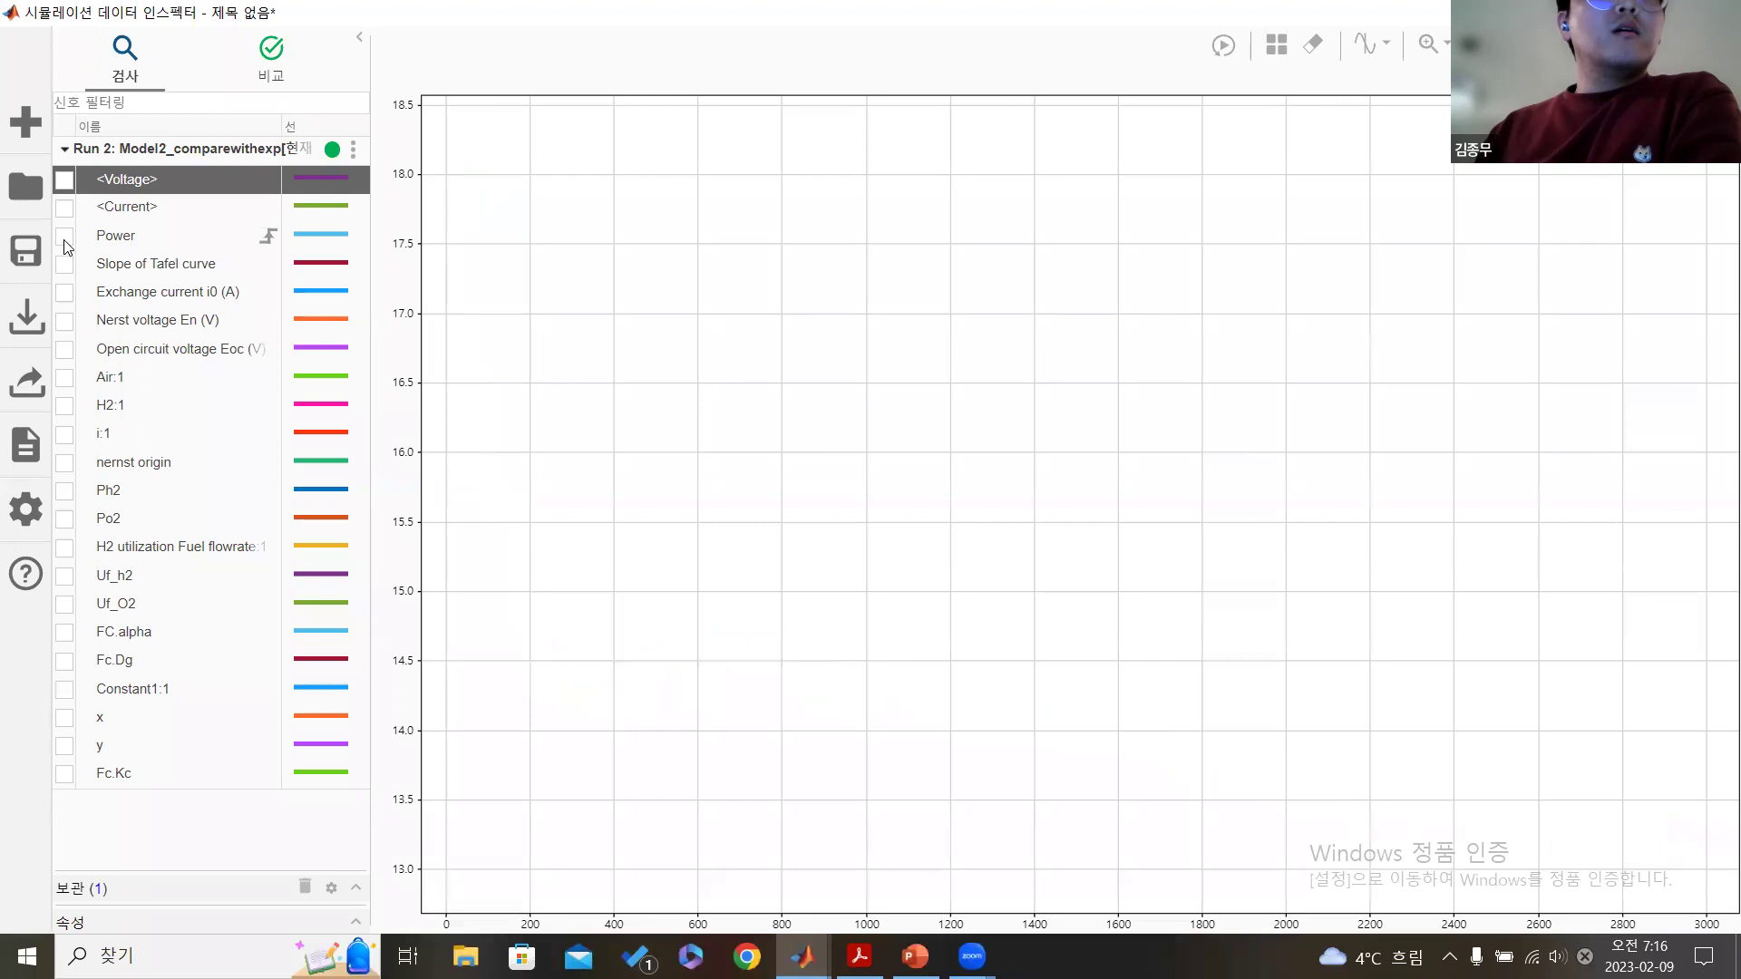
pyautogui.click(64, 237)
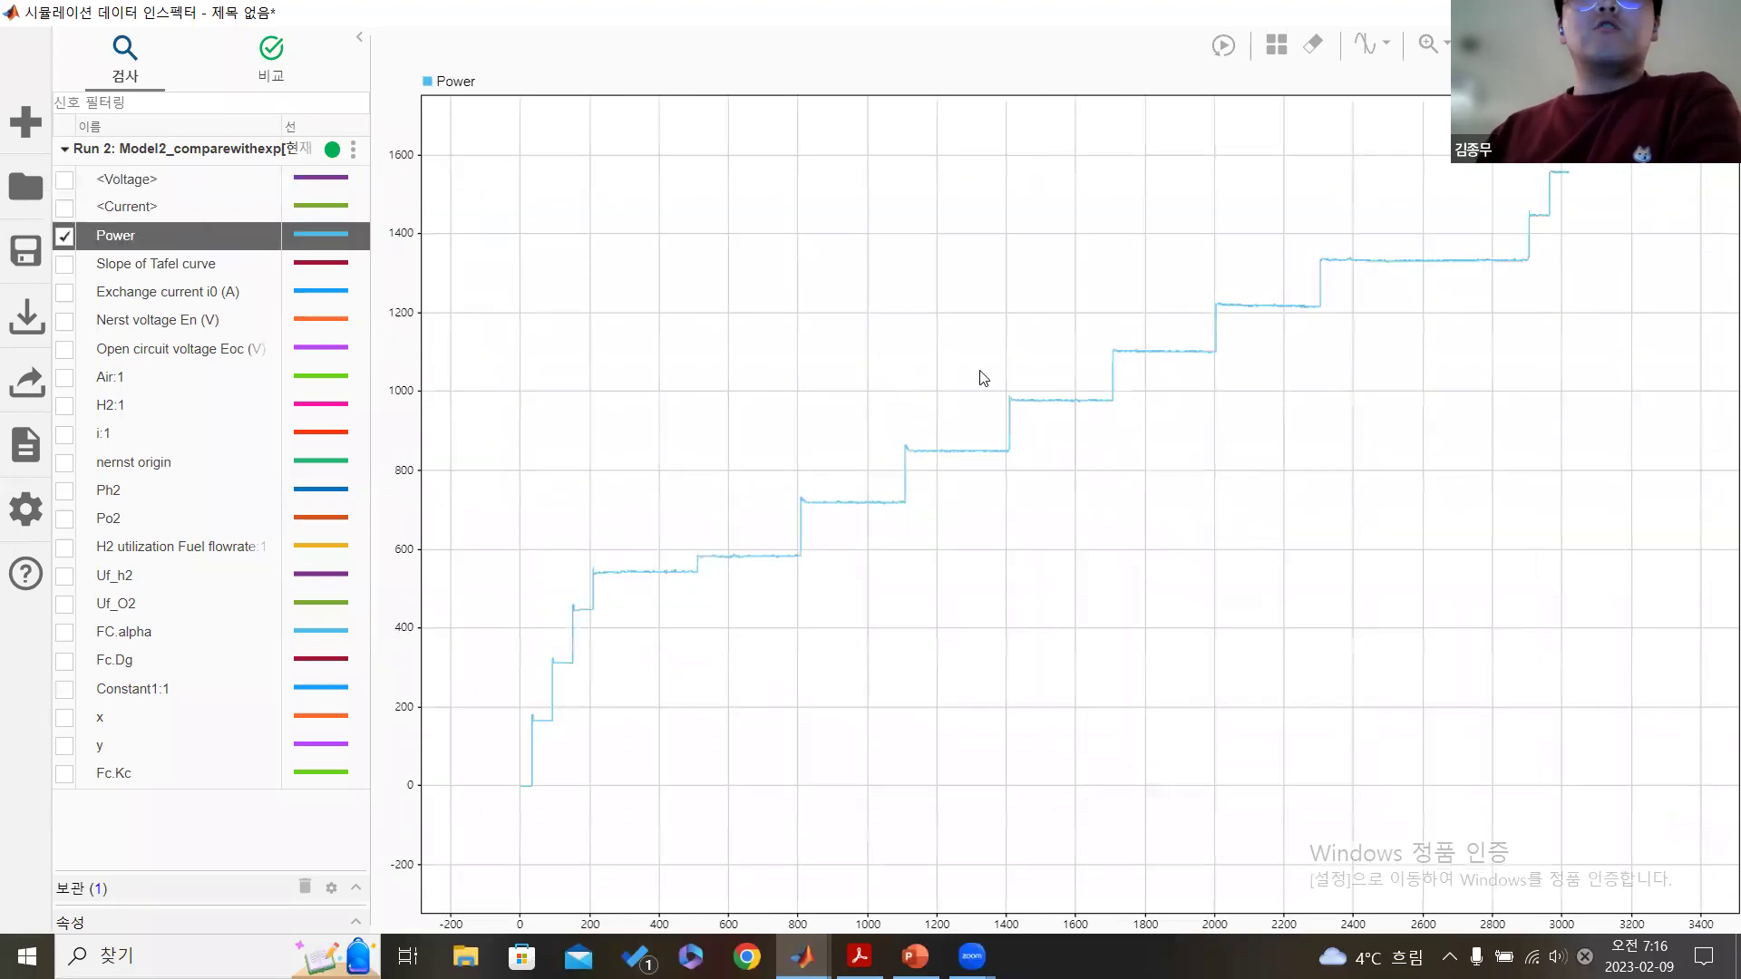
pyautogui.scroll(1, 925, 400)
pyautogui.scroll(1, 893, 367)
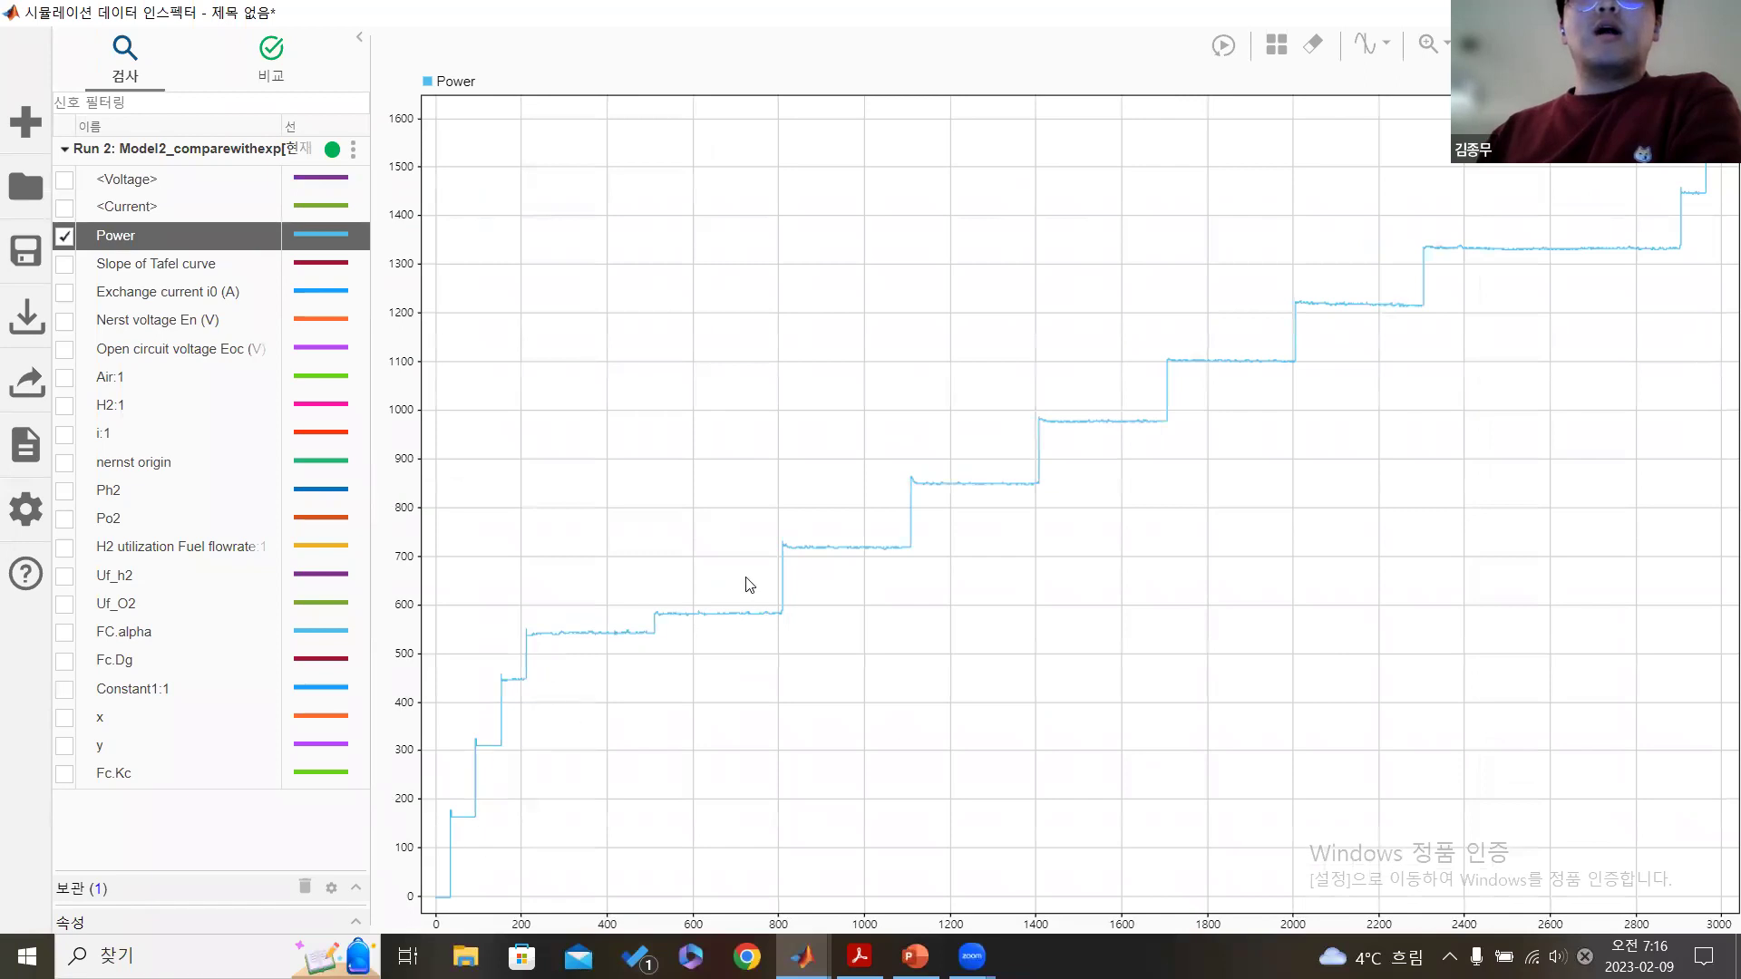
pyautogui.scroll(-1, 905, 427)
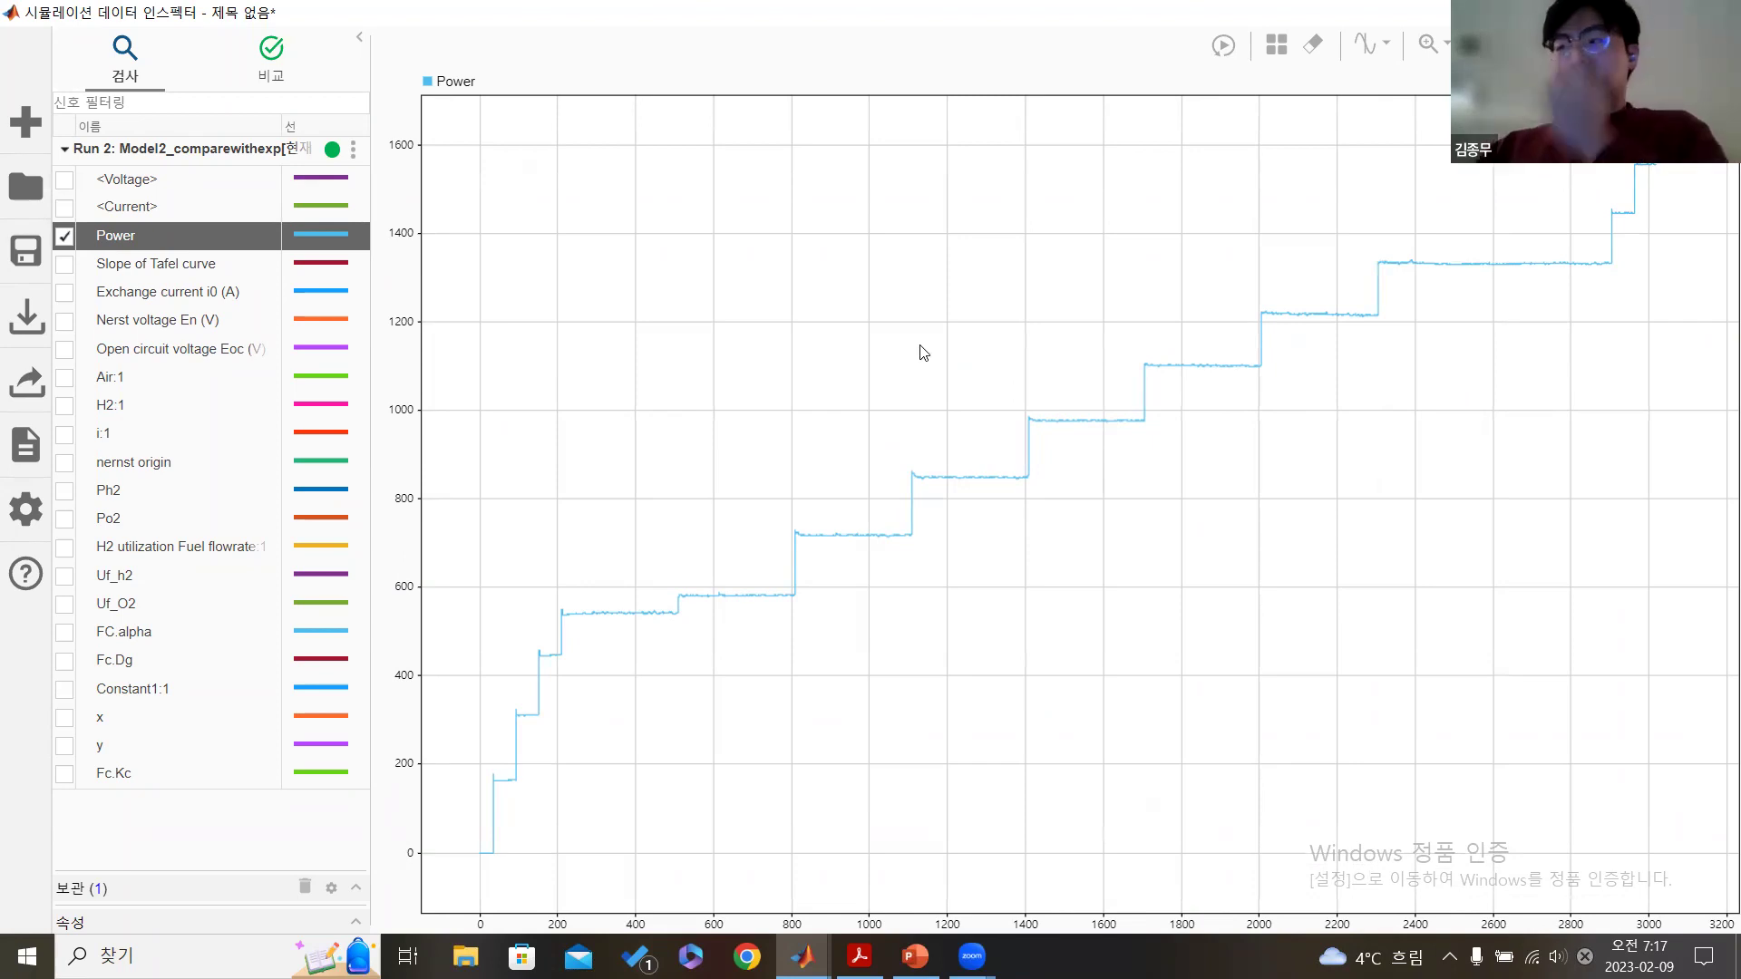
# - Return to Model2_comparewithexp, dismiss the Expand subsystem notification and open the help documentation for Fuel Cell Stack1
pyautogui.hotkey('alt', 'Tab')
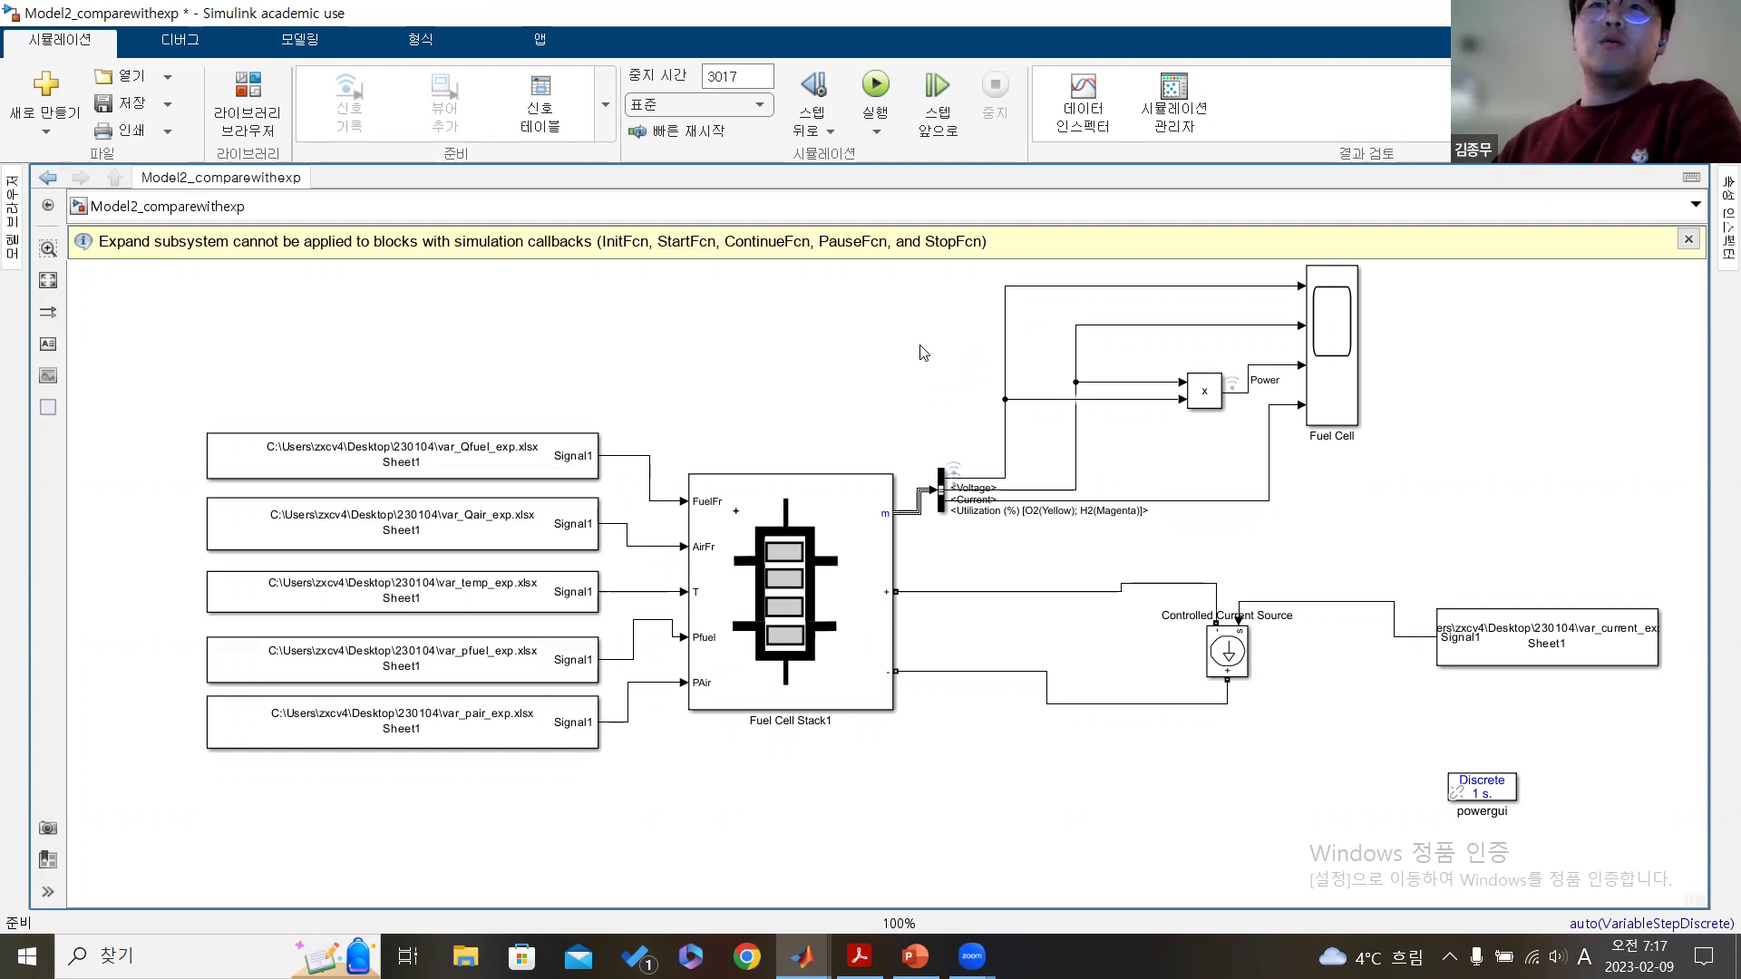
pyautogui.click(1688, 239)
pyautogui.click(758, 531)
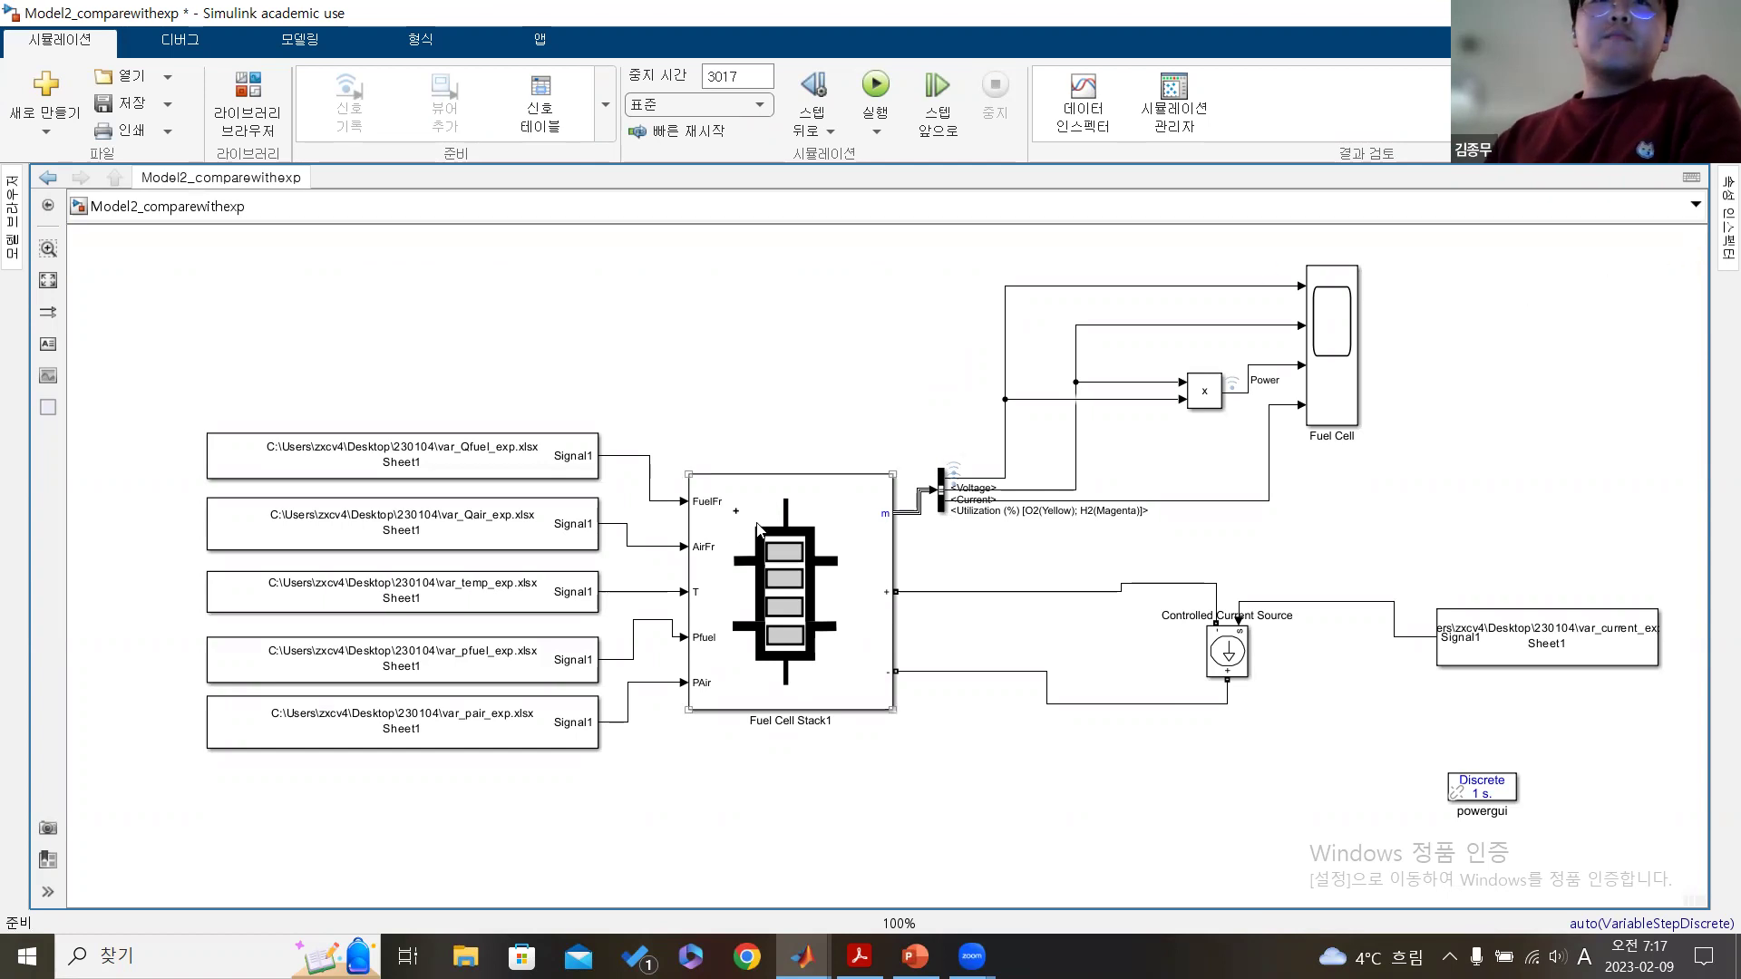
pyautogui.rightClick(798, 494)
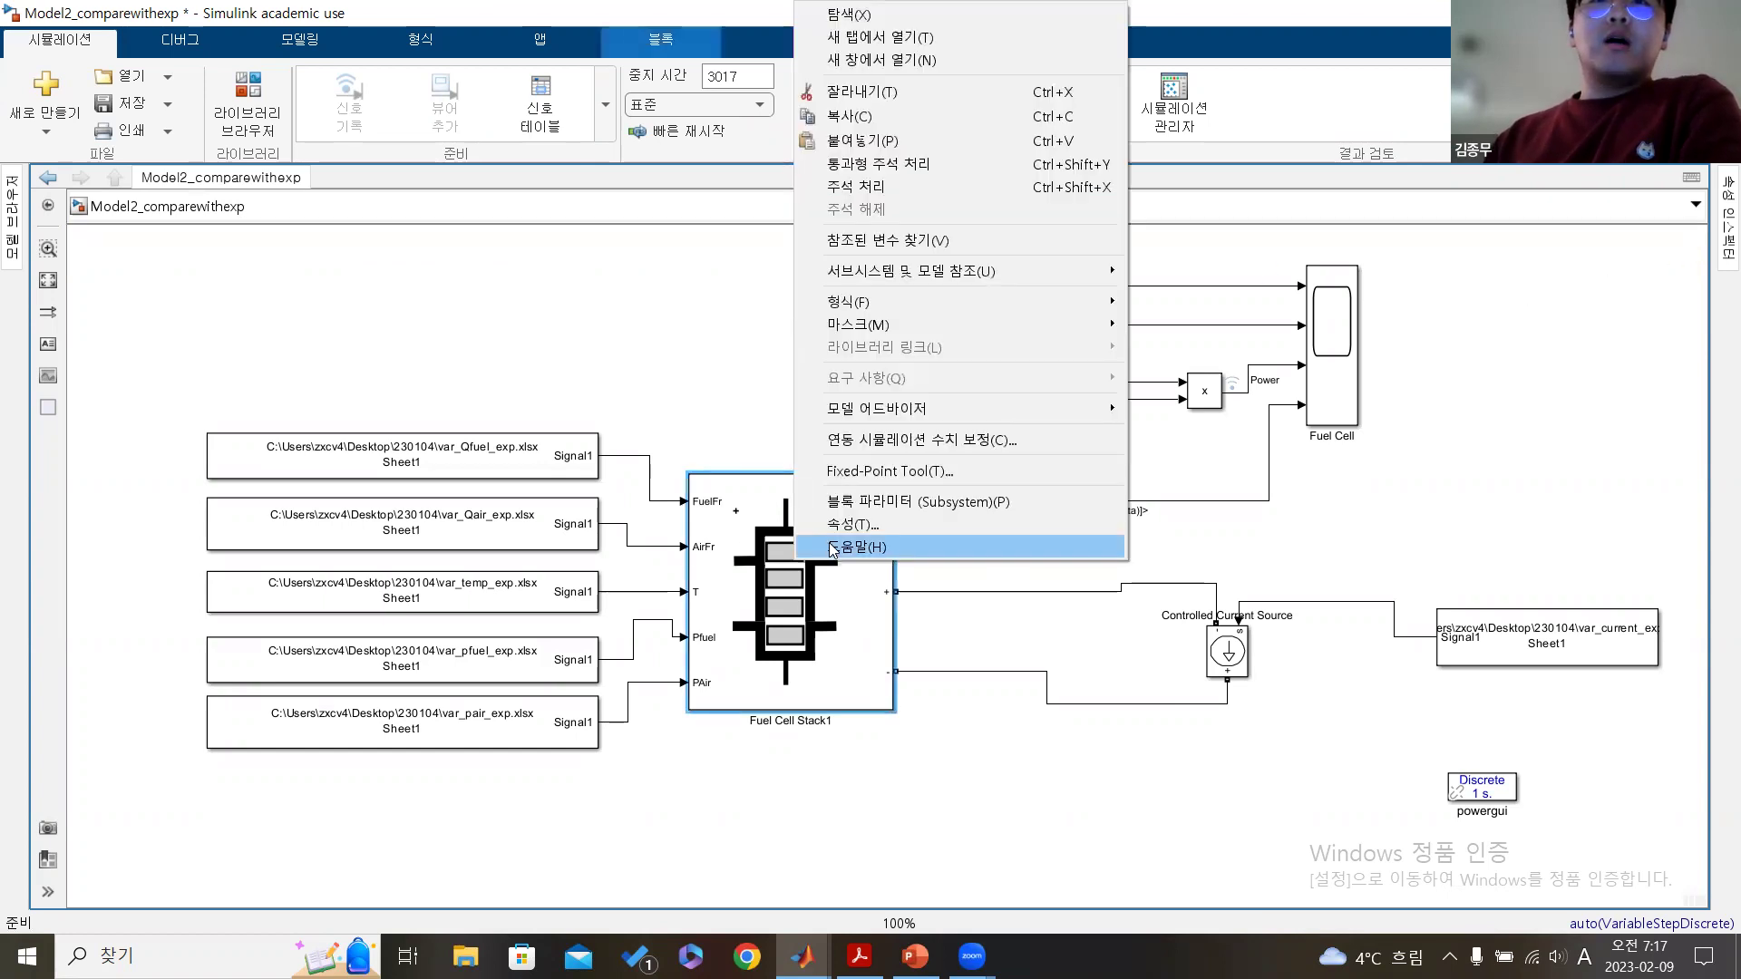
pyautogui.click(832, 547)
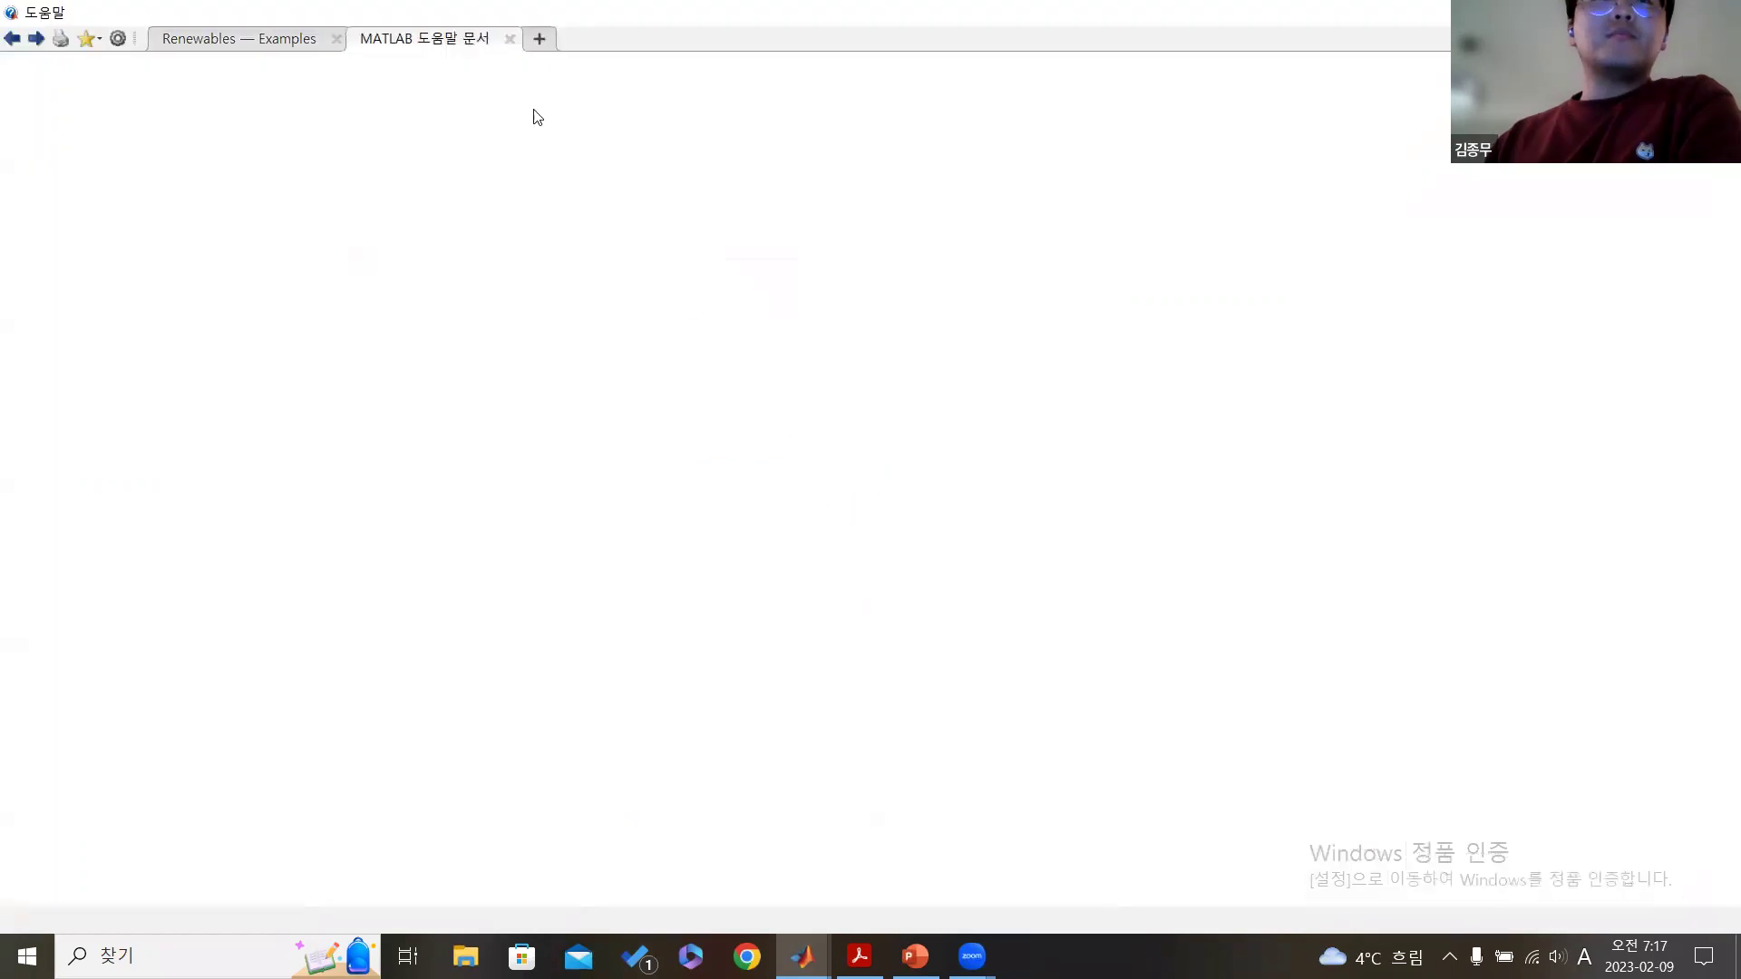
# - Examine the Detailed Model equations in the Fuel Cell Stack documentation, including partial pressures, Nernst voltage and nominal gas conversion rates
pyautogui.scroll(-15, 1115, 536)
pyautogui.scroll(-15, 1115, 536)
pyautogui.scroll(-5, 625, 541)
pyautogui.scroll(1, 638, 539)
pyautogui.moveTo(519, 332); pyautogui.dragTo(610, 383)
pyautogui.click(547, 396)
pyautogui.scroll(-1, 503, 472)
pyautogui.click(593, 375)
pyautogui.click(609, 380)
pyautogui.click(566, 420)
pyautogui.moveTo(439, 419); pyautogui.dragTo(566, 514)
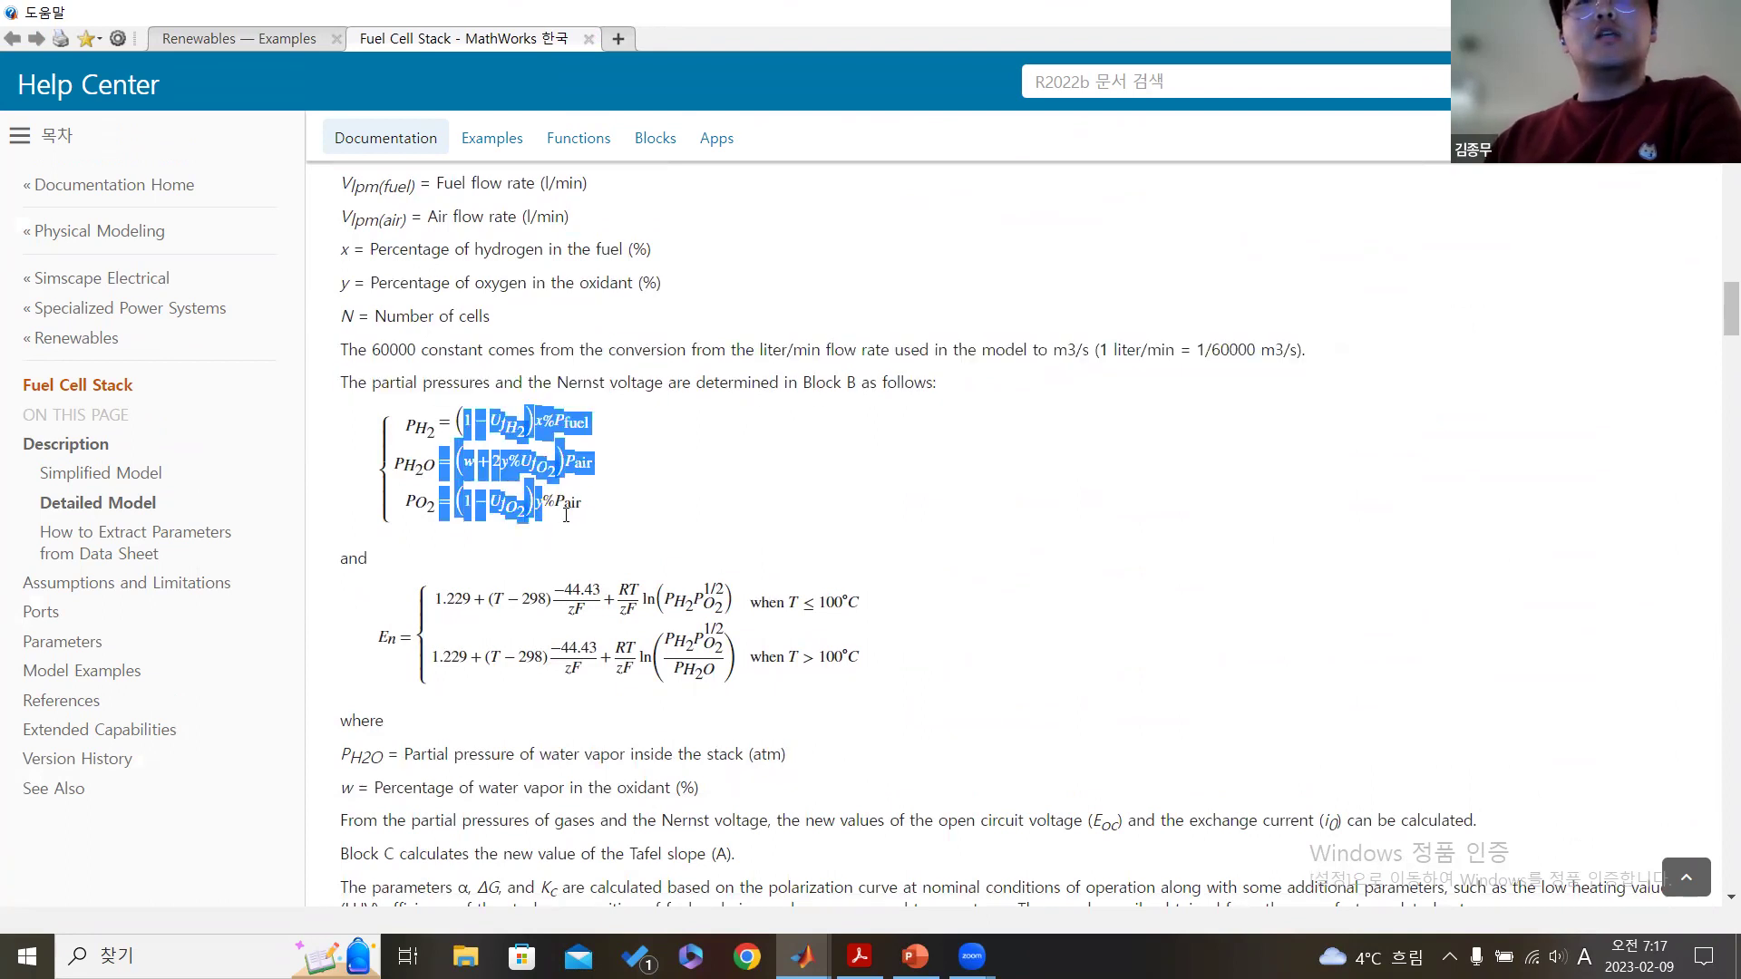
pyautogui.click(566, 512)
pyautogui.scroll(-8, 589, 503)
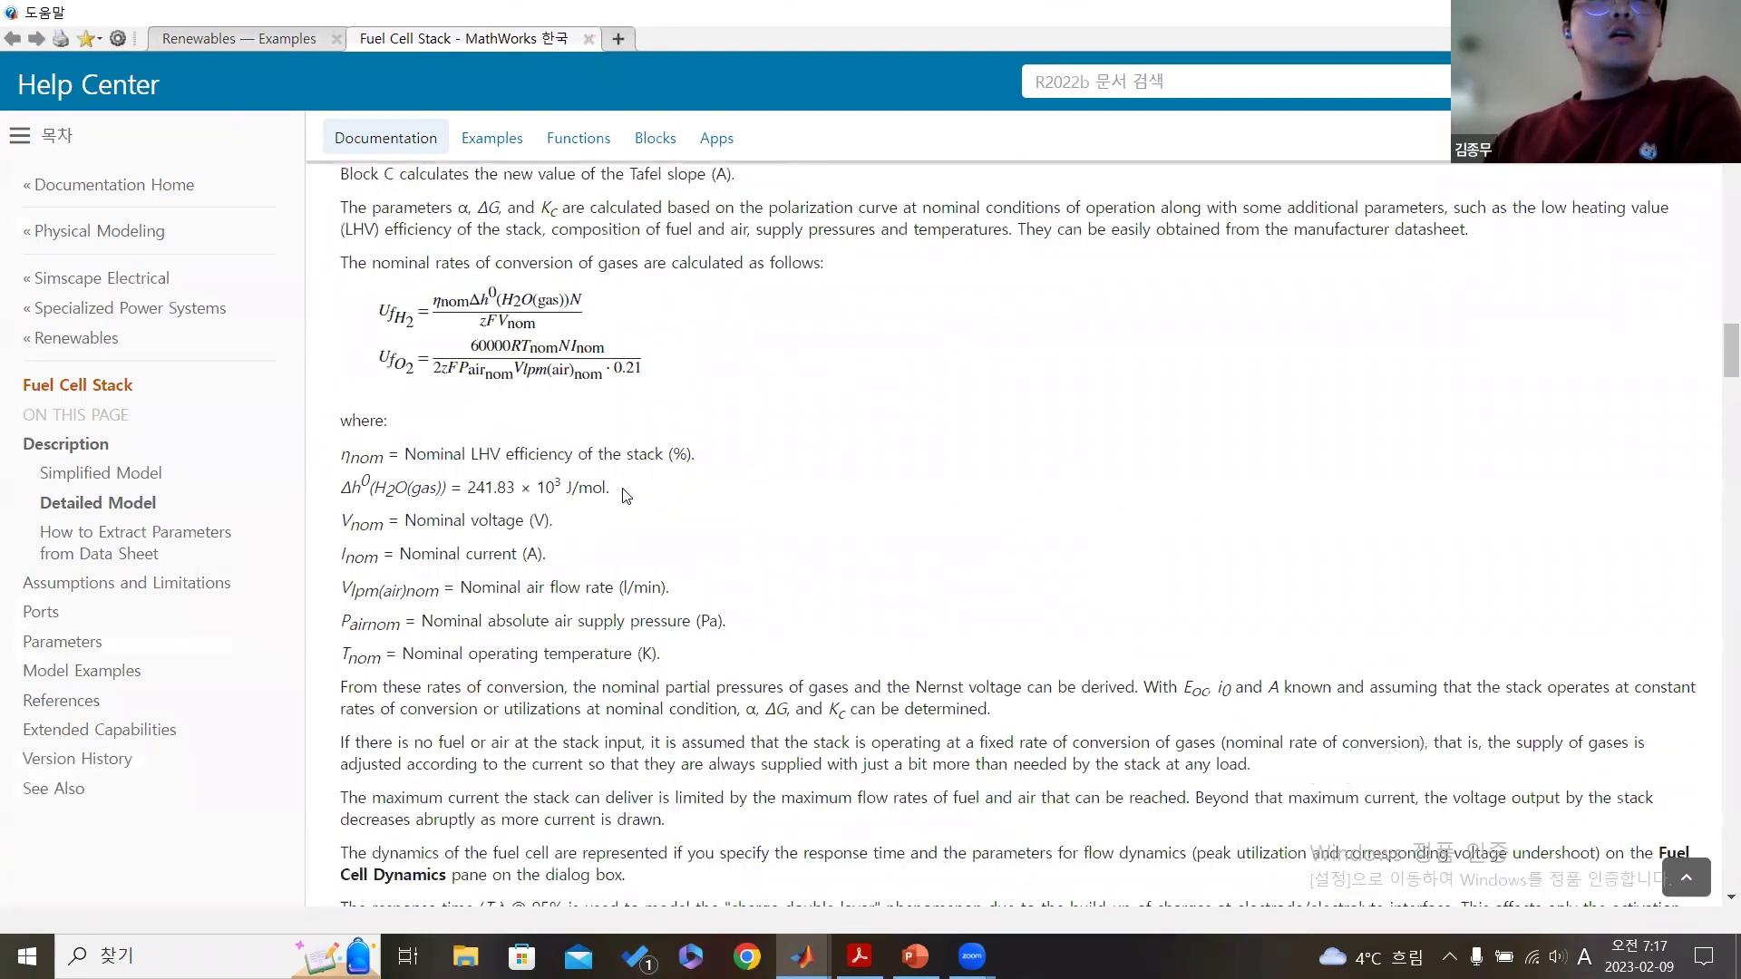
pyautogui.scroll(3, 614, 505)
pyautogui.moveTo(437, 526); pyautogui.dragTo(443, 591)
pyautogui.click(443, 591)
# - Return to Model2_comparewithexp, look under the mask of Fuel Cell Stack1 and go back to the top level
pyautogui.hotkey('alt', 'Tab')
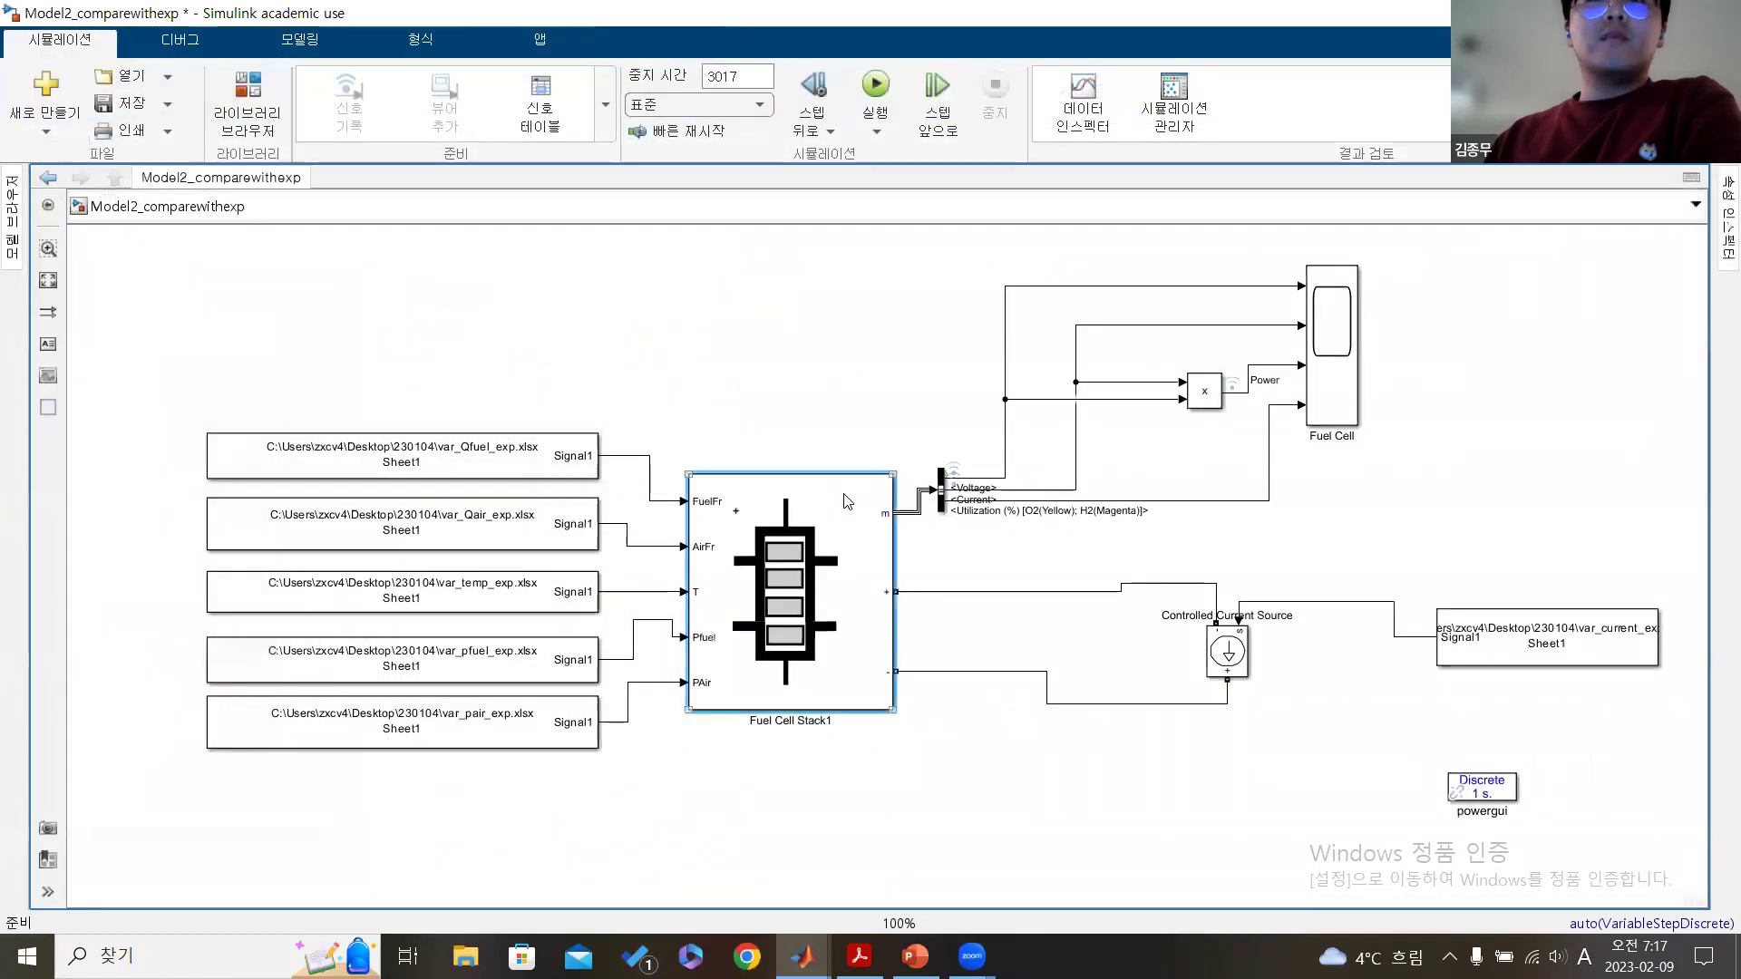
pyautogui.rightClick(845, 501)
pyautogui.moveTo(1124, 325)
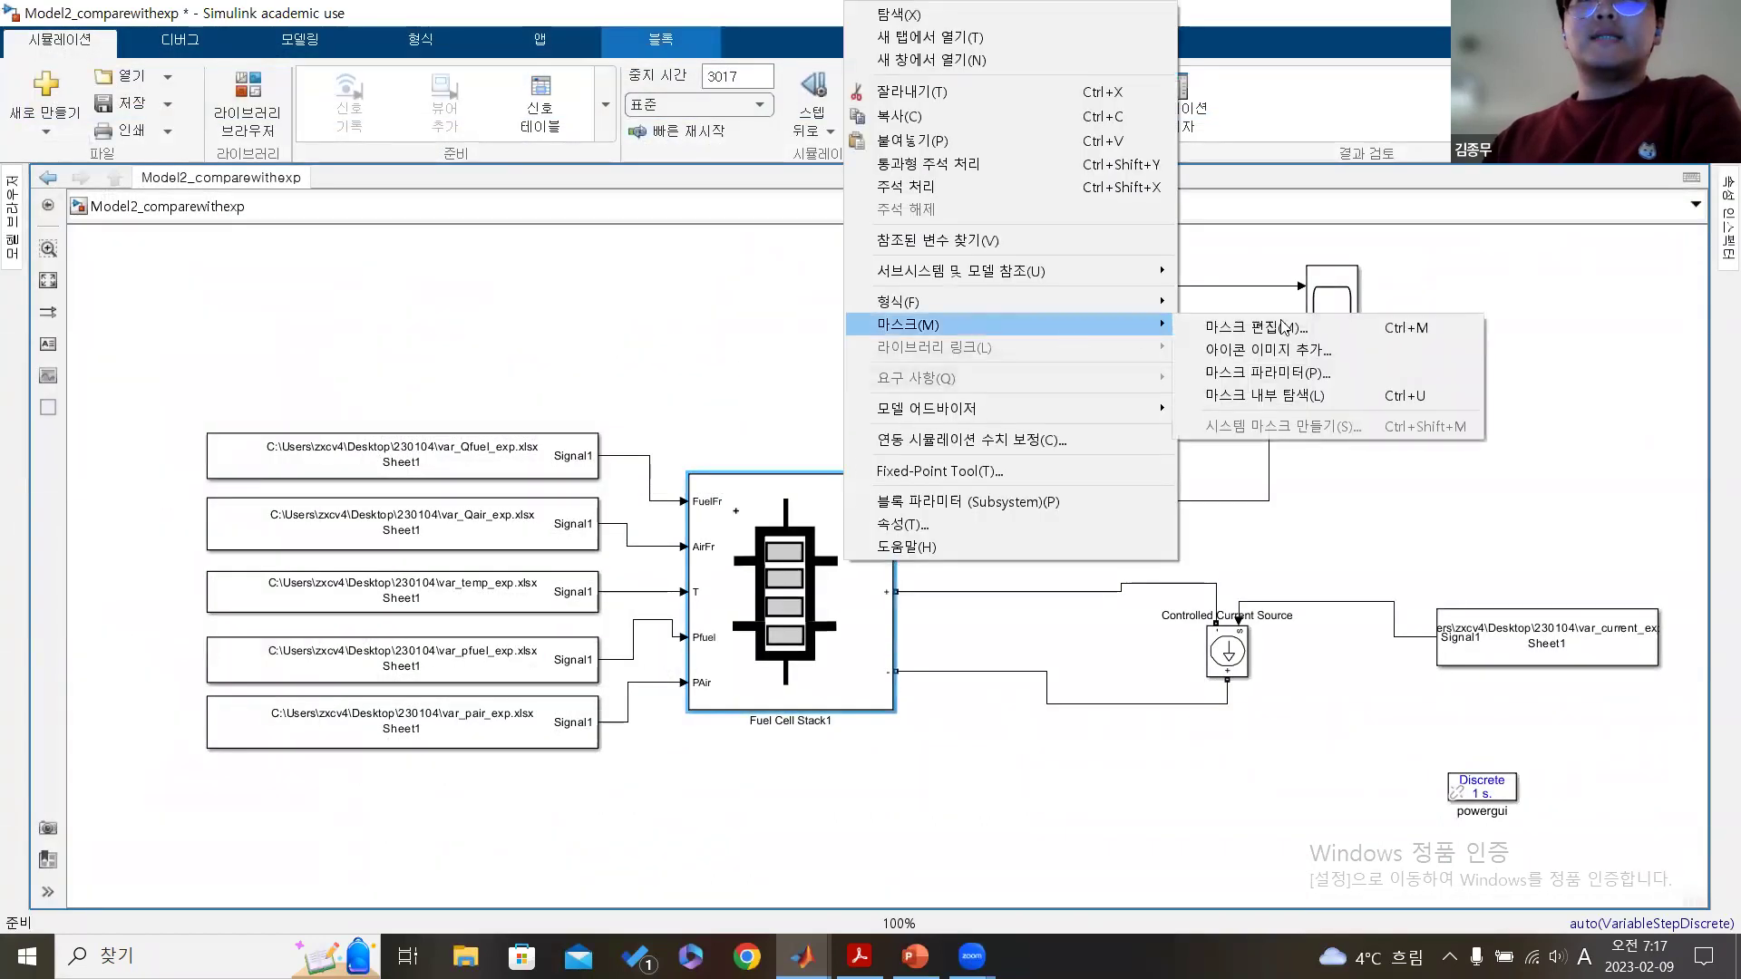
pyautogui.click(1274, 397)
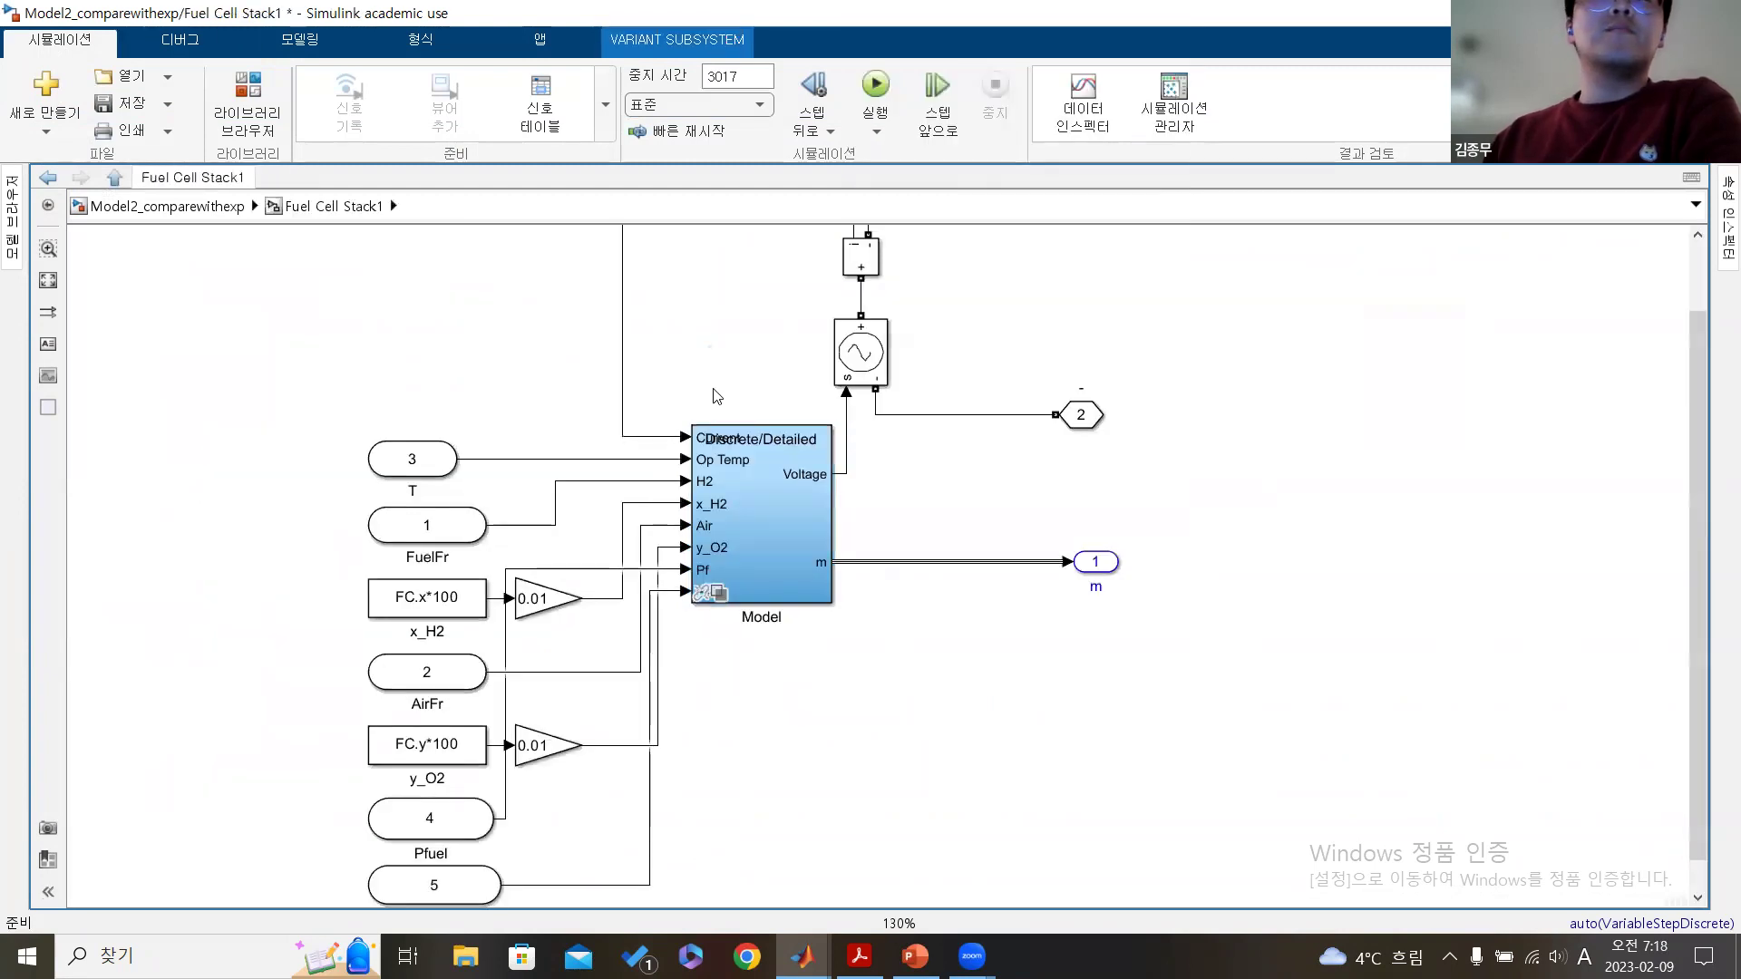
pyautogui.scroll(-1, 717, 396)
pyautogui.click(760, 548)
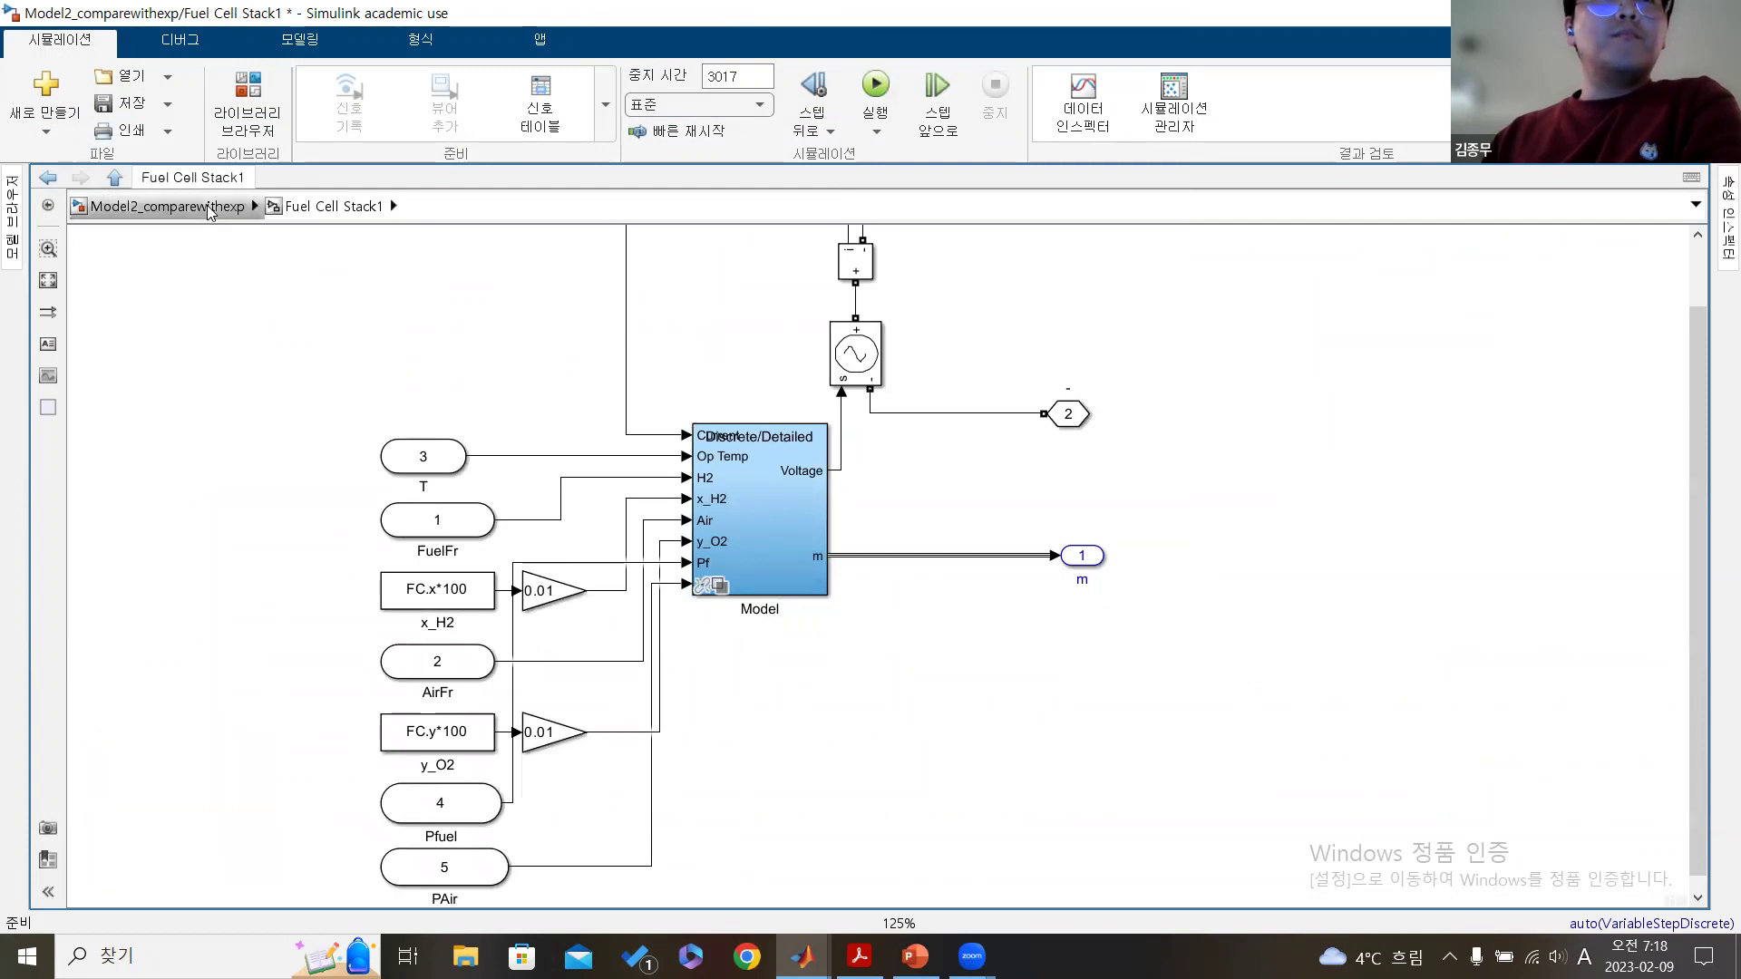
pyautogui.click(163, 206)
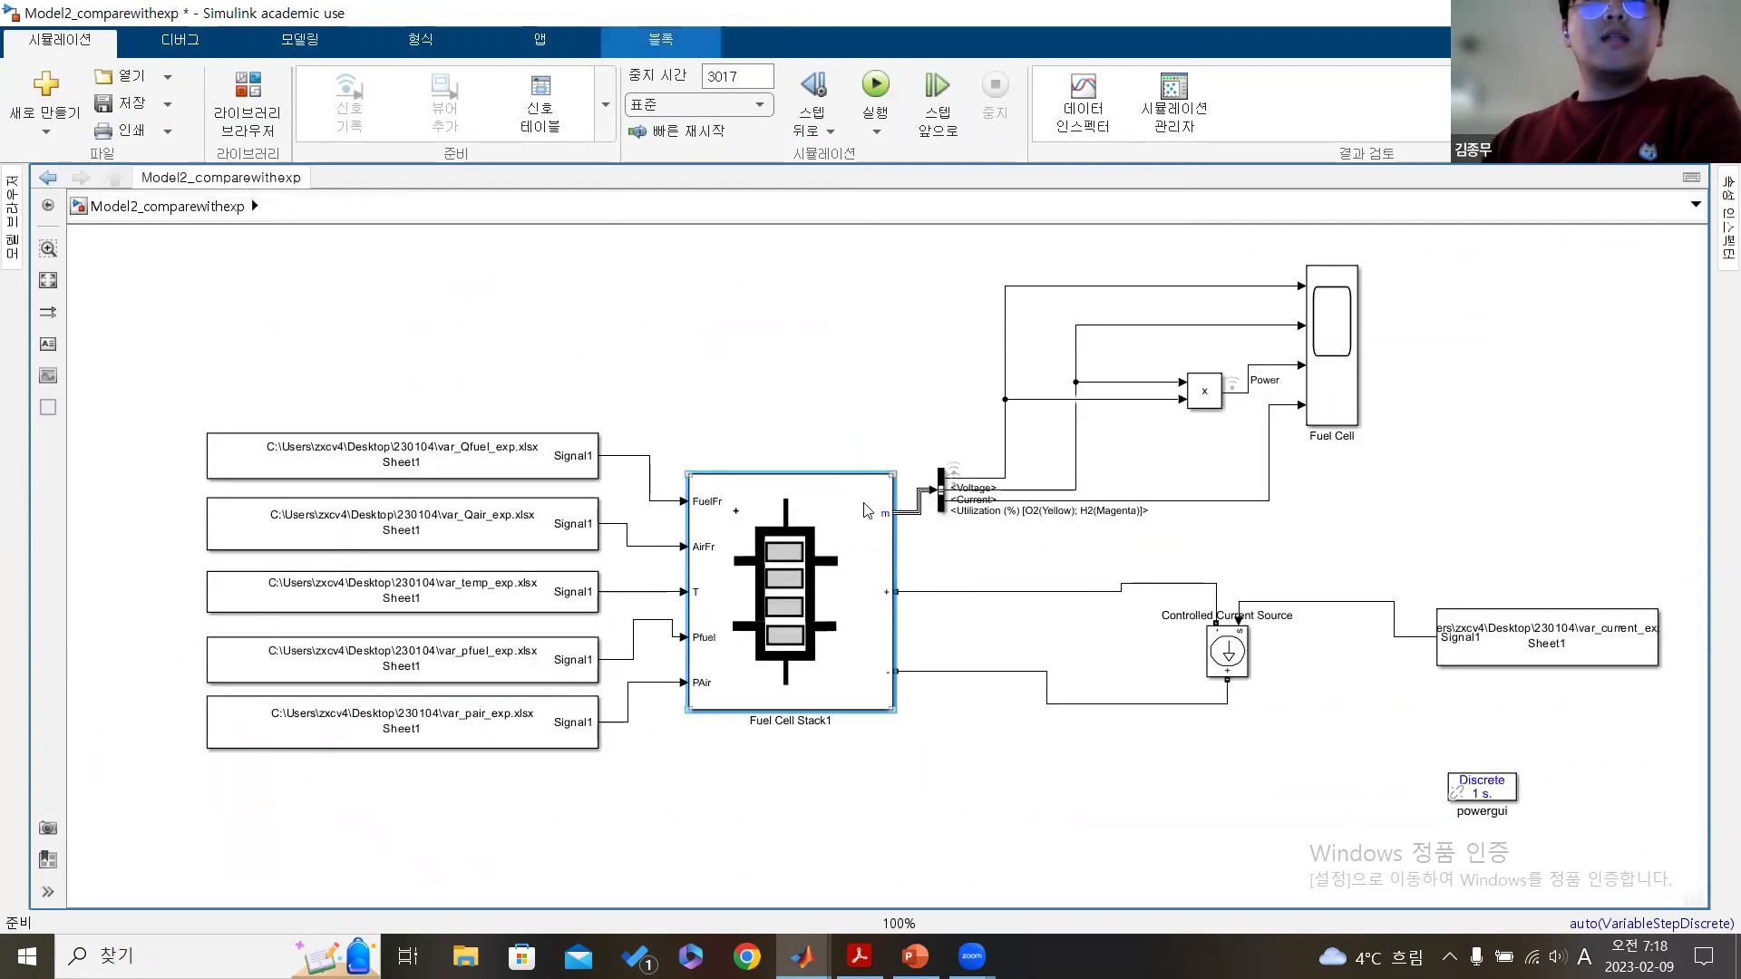
# - Look under the mask of Fuel Cell Stack1 and descend through Model and Discrete/Detailed into the CellVoltage subsystem
pyautogui.rightClick(866, 510)
pyautogui.moveTo(1042, 325)
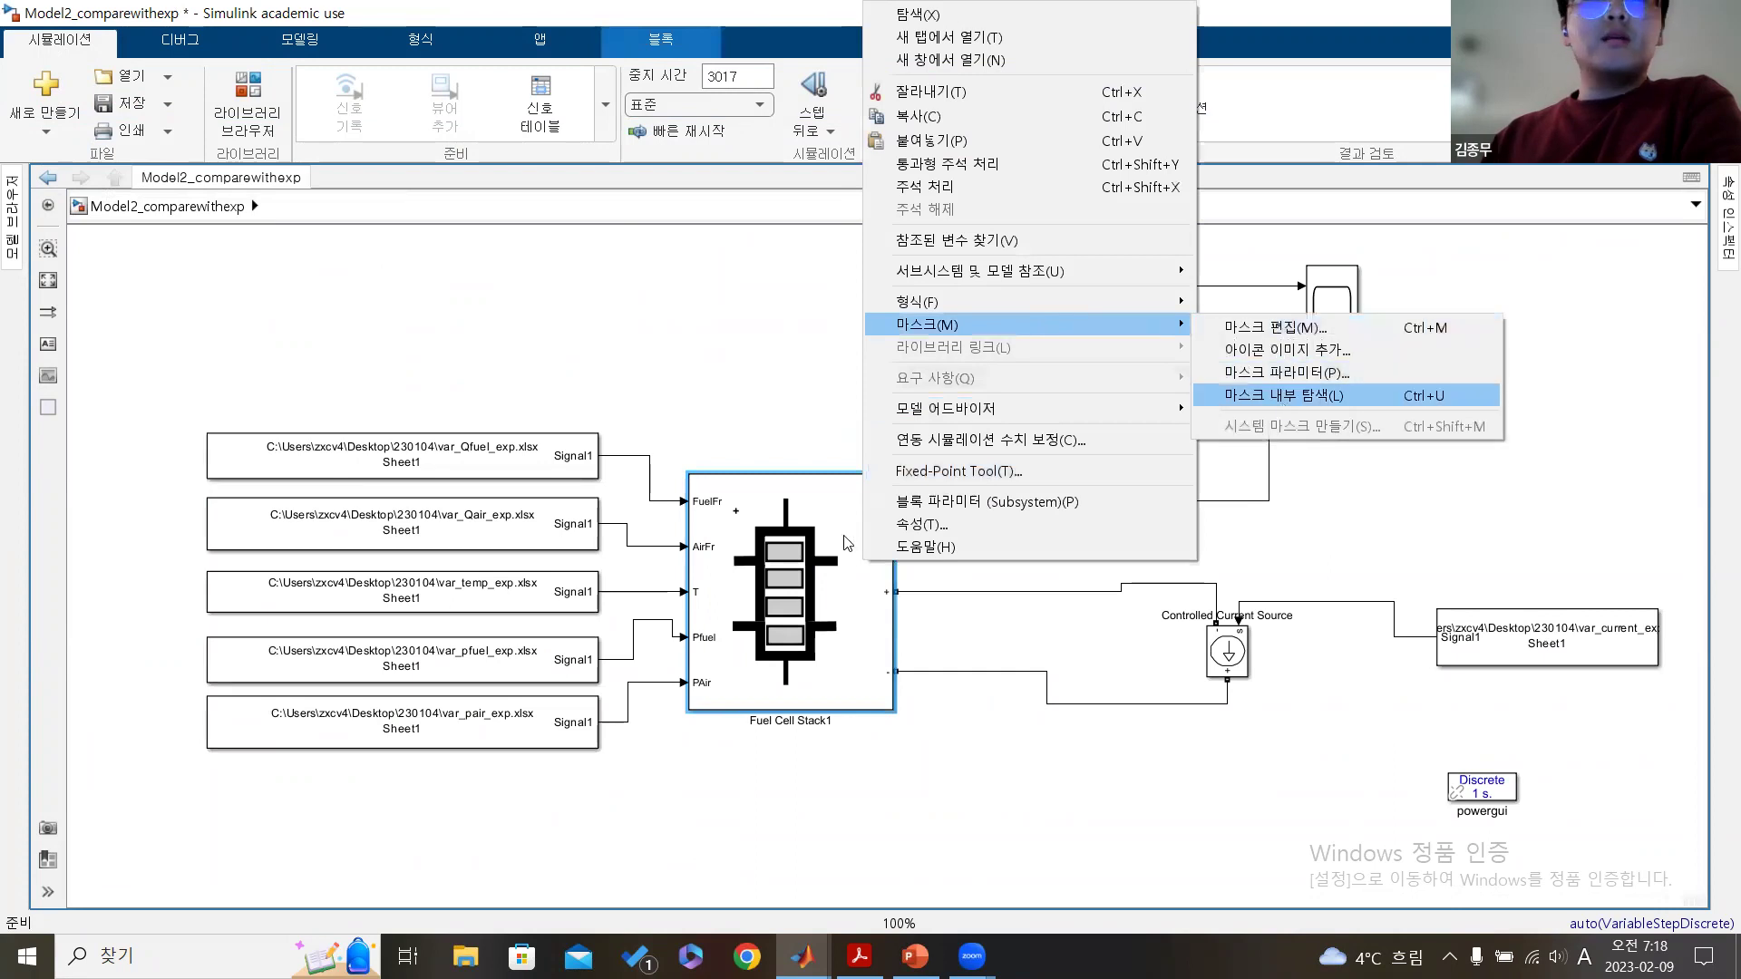
pyautogui.press('Return')
pyautogui.doubleClick(785, 511)
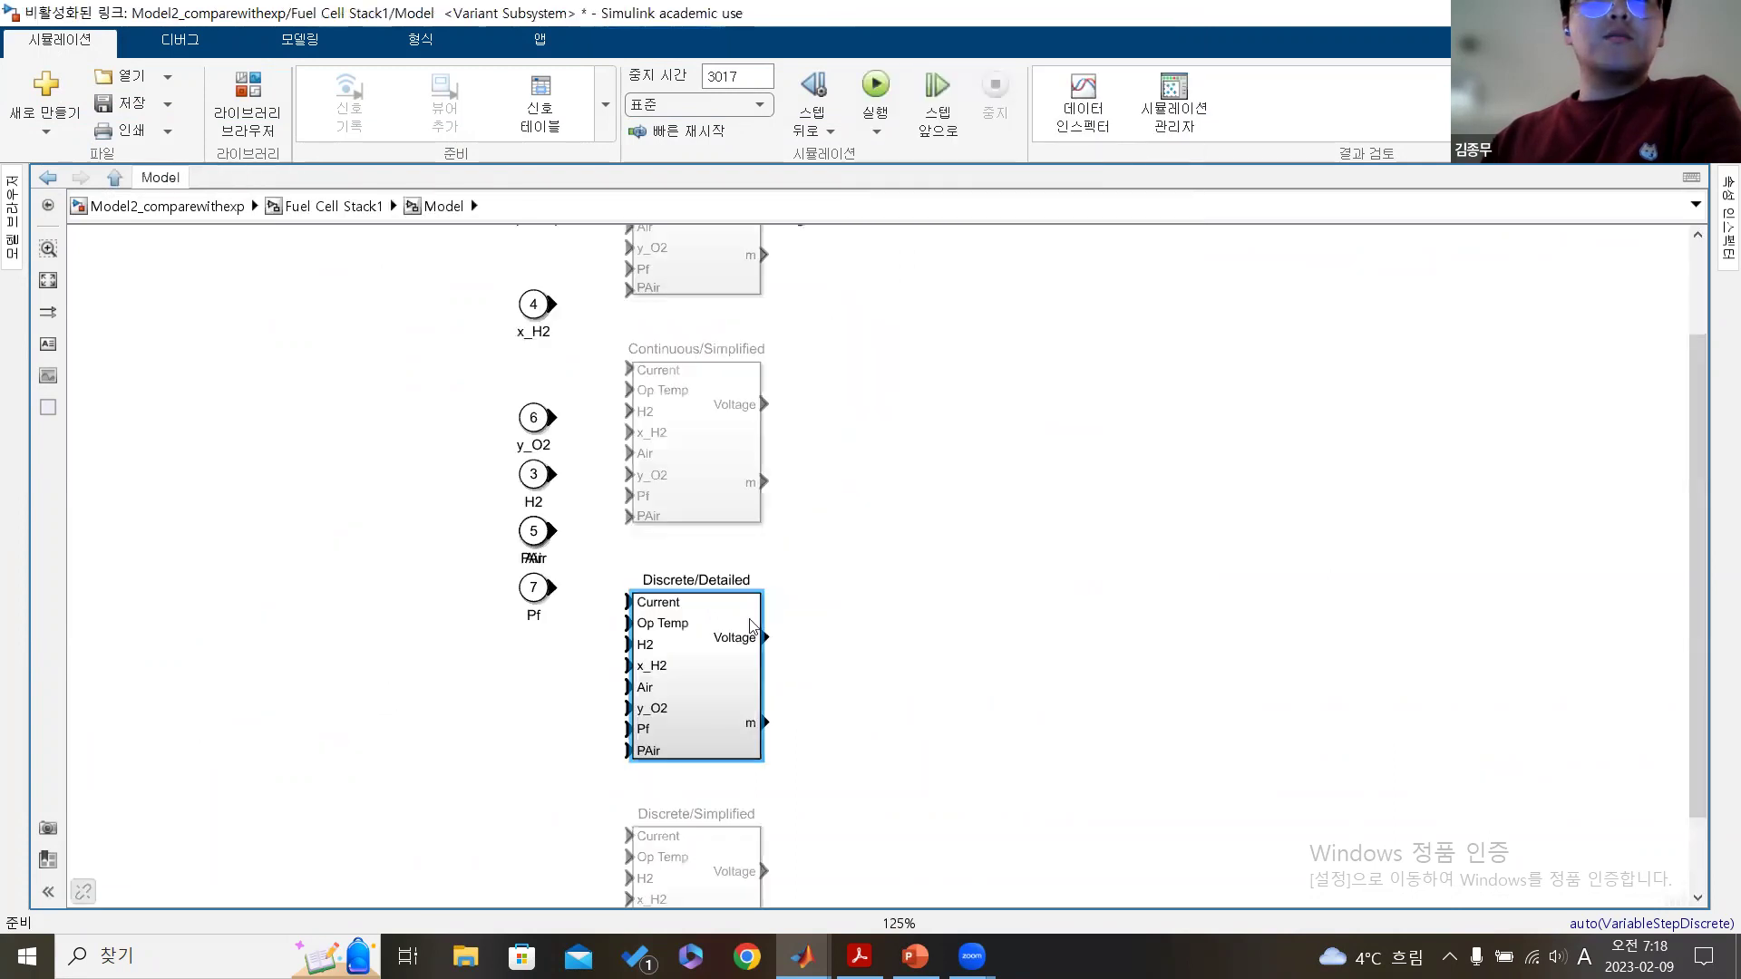
pyautogui.doubleClick(716, 661)
pyautogui.doubleClick(718, 551)
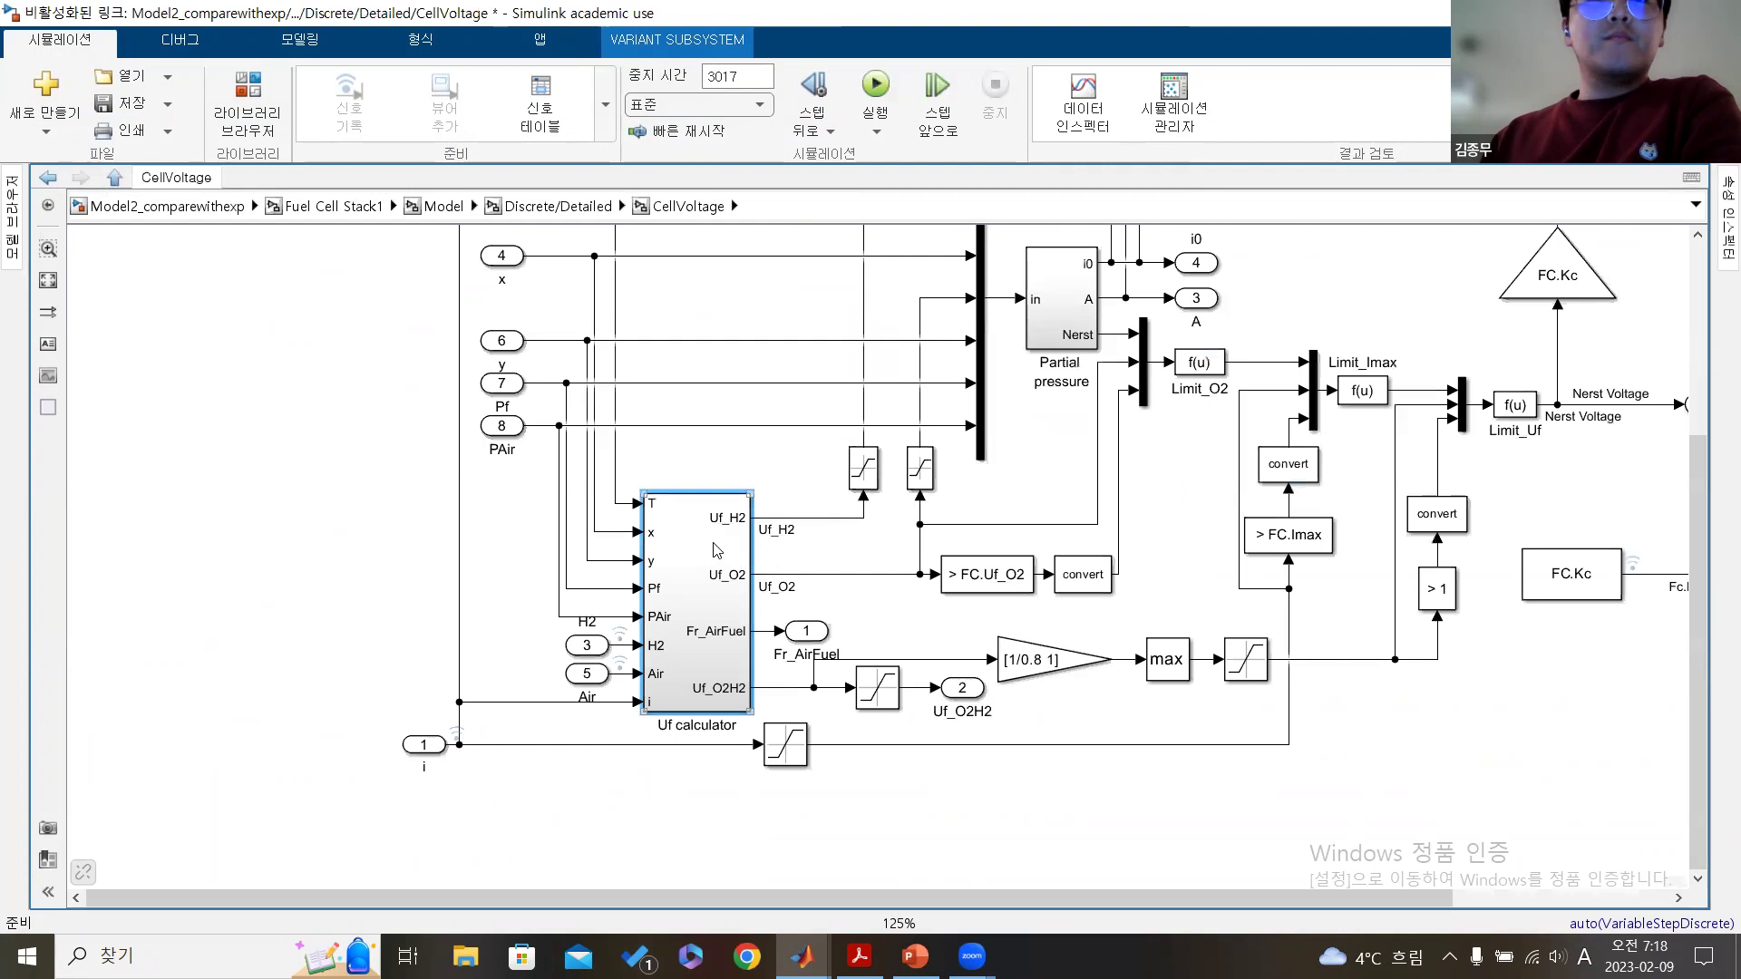
# - Open the Uf calculator subsystem and examine its H2 utilization and O2 utilization expression blocks
pyautogui.doubleClick(717, 550)
pyautogui.hscroll(-1, 753, 453)
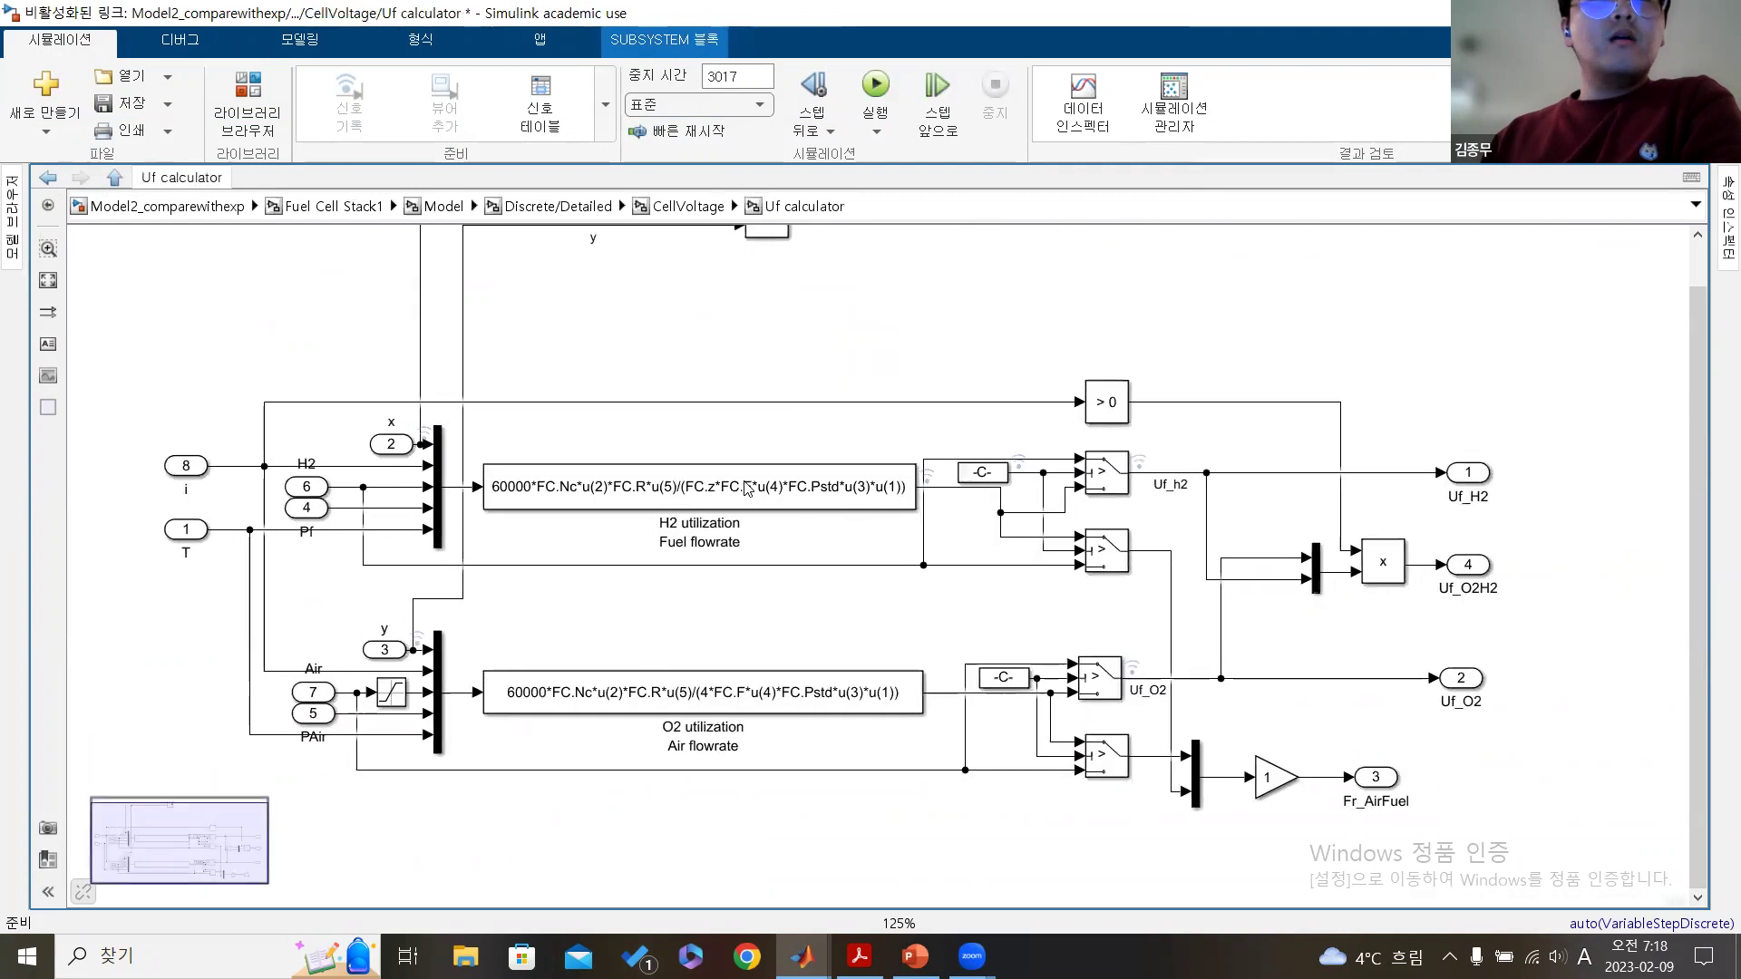
pyautogui.scroll(1, 746, 489)
pyautogui.click(644, 531)
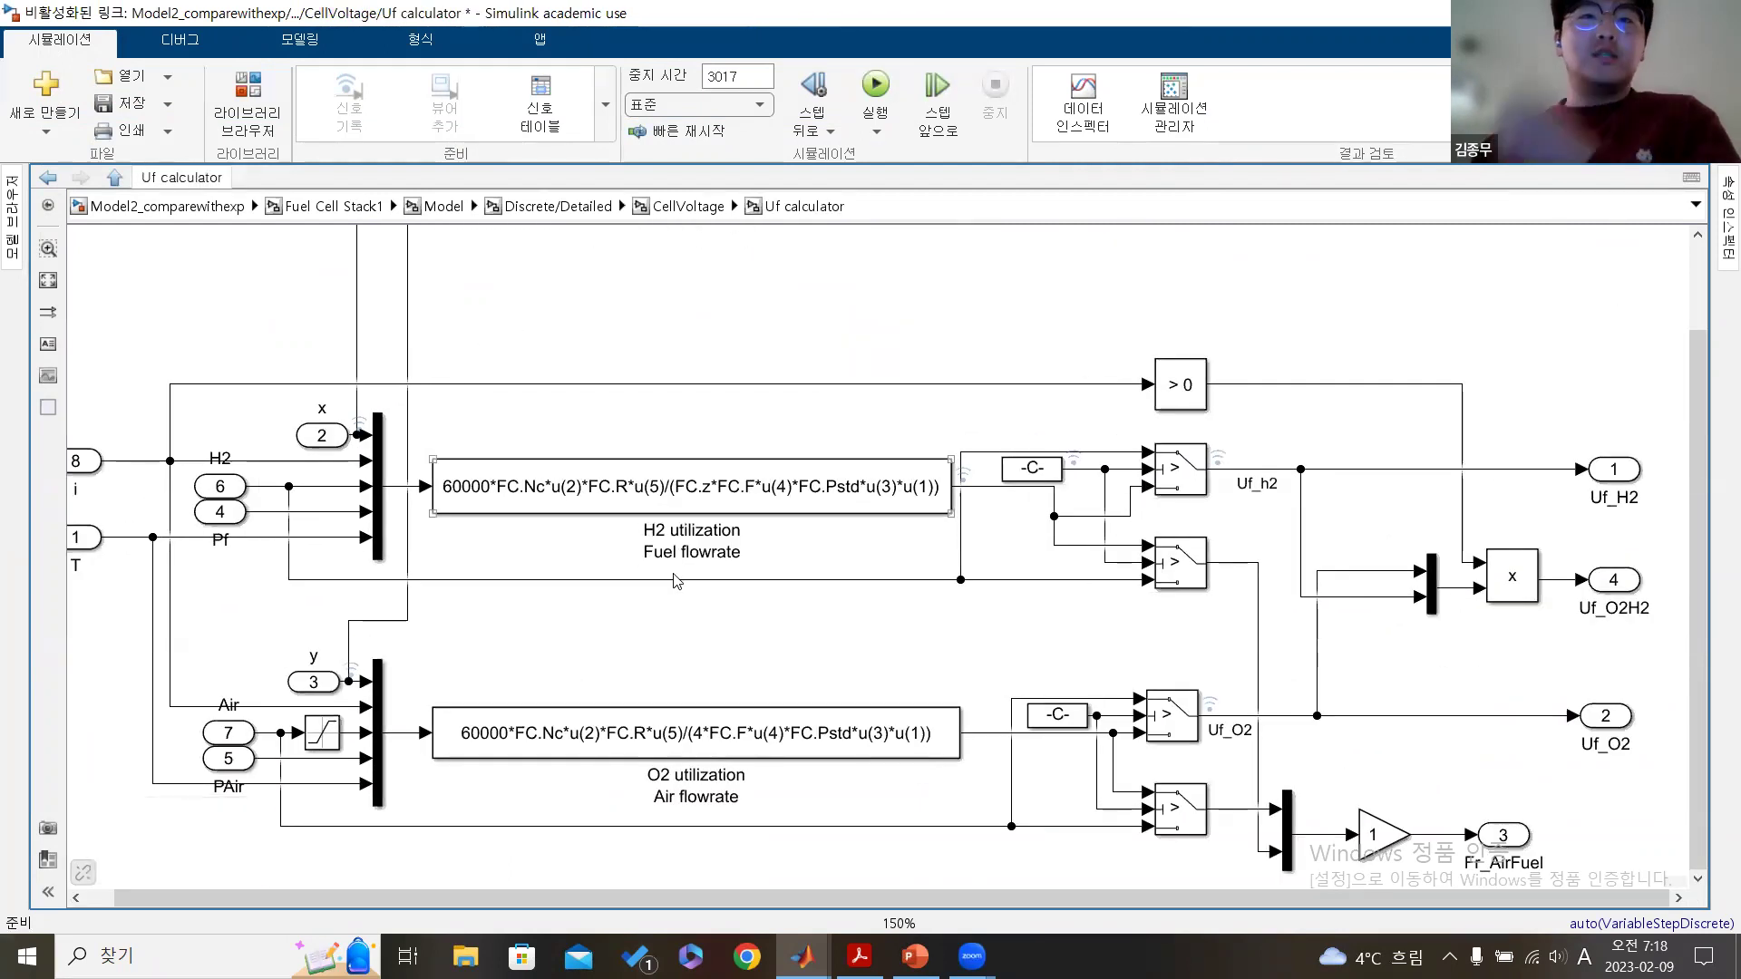
pyautogui.scroll(1, 688, 610)
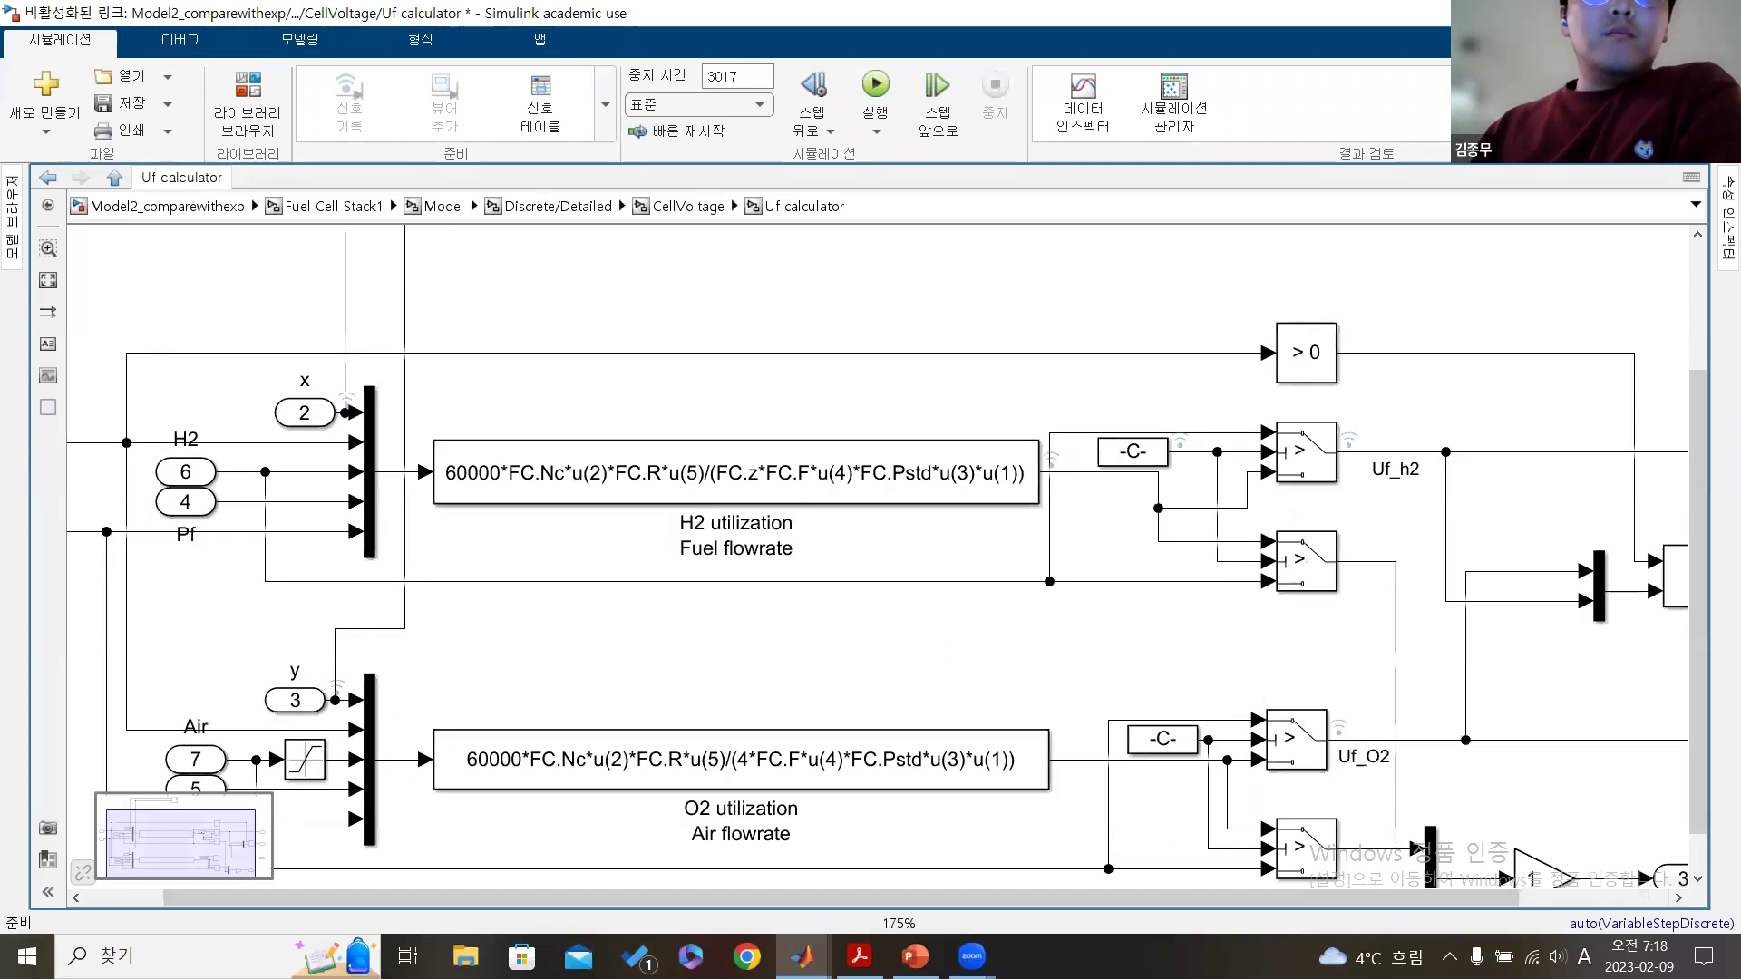
# - Switch to the 230209seminar.pptx deck in PowerPoint, go to the detailed model slide 4 and enlarge its block diagram
pyautogui.click(915, 956)
pyautogui.click(160, 631)
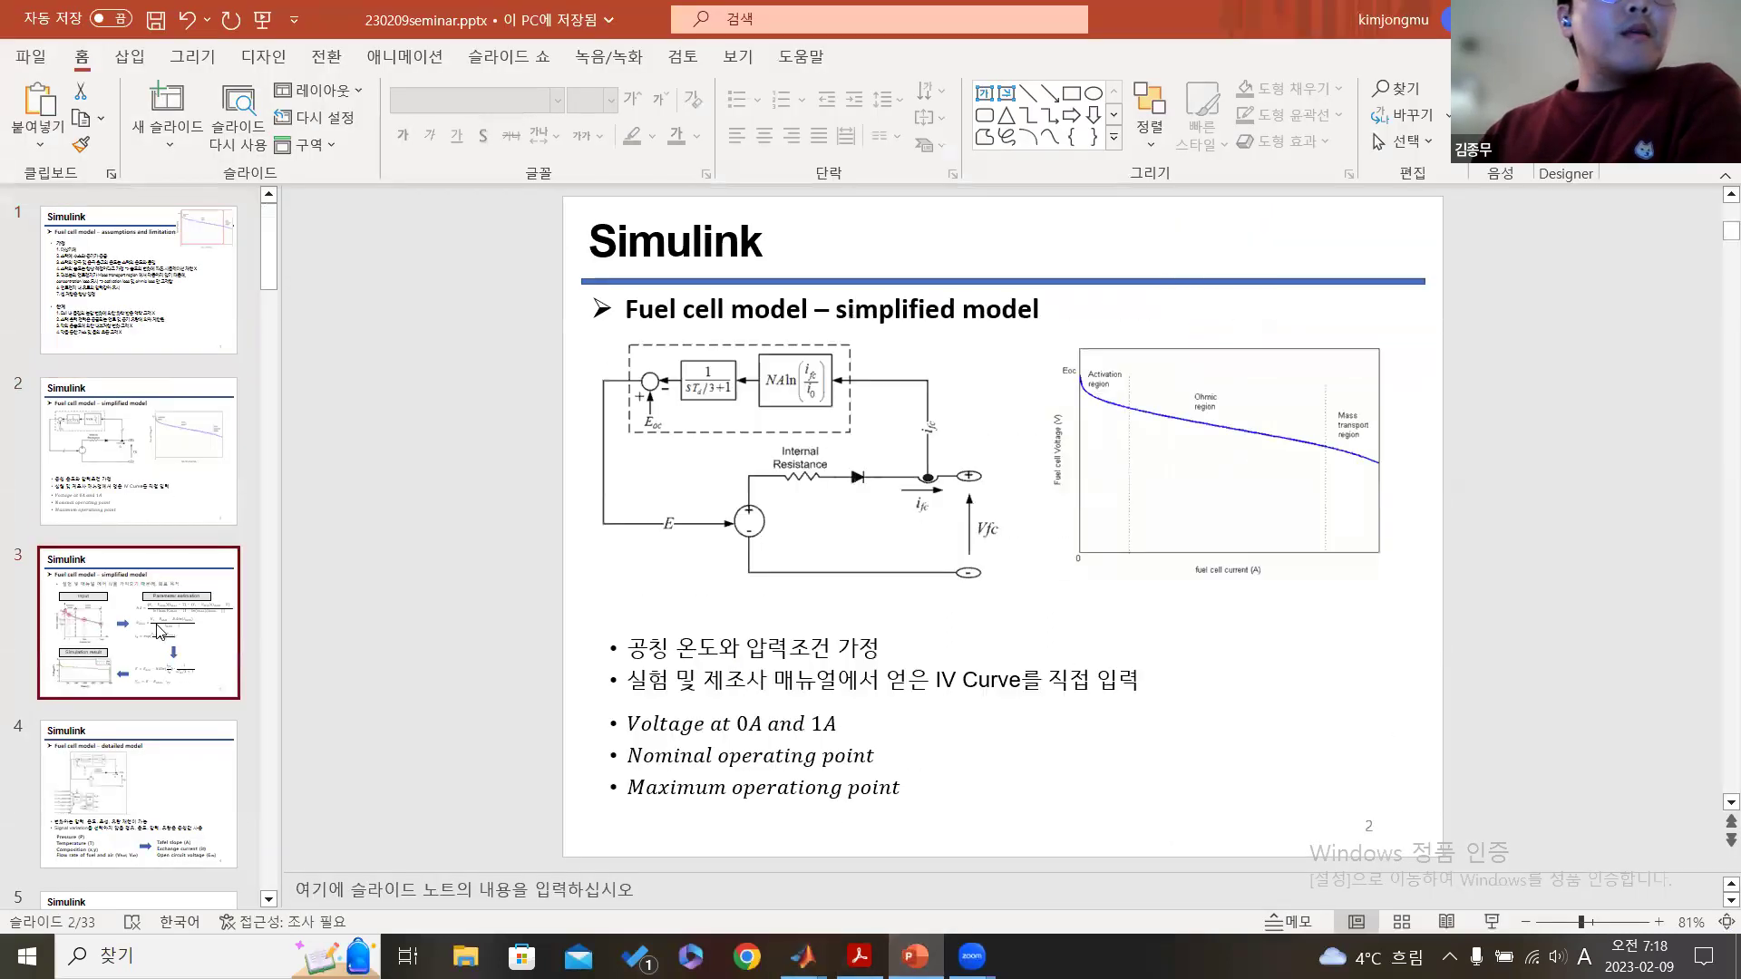
pyautogui.click(160, 785)
pyautogui.click(159, 785)
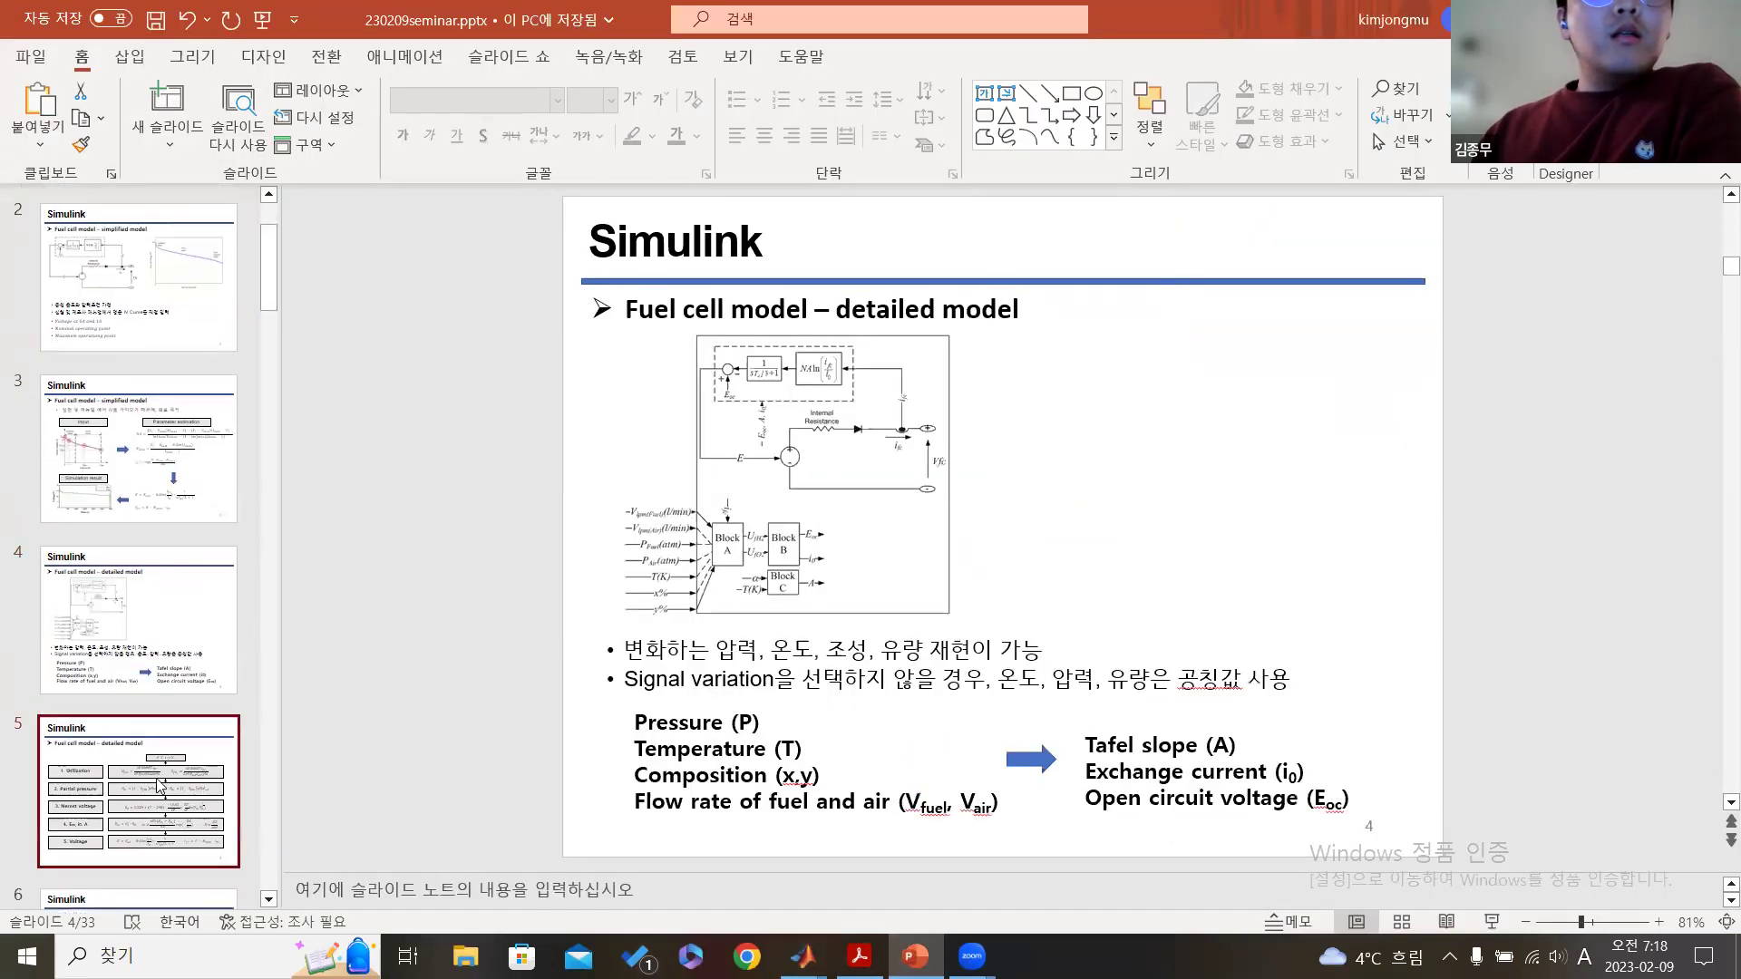
pyautogui.click(172, 642)
pyautogui.click(947, 622)
pyautogui.moveTo(948, 622); pyautogui.dragTo(1235, 562)
pyautogui.press('Escape')
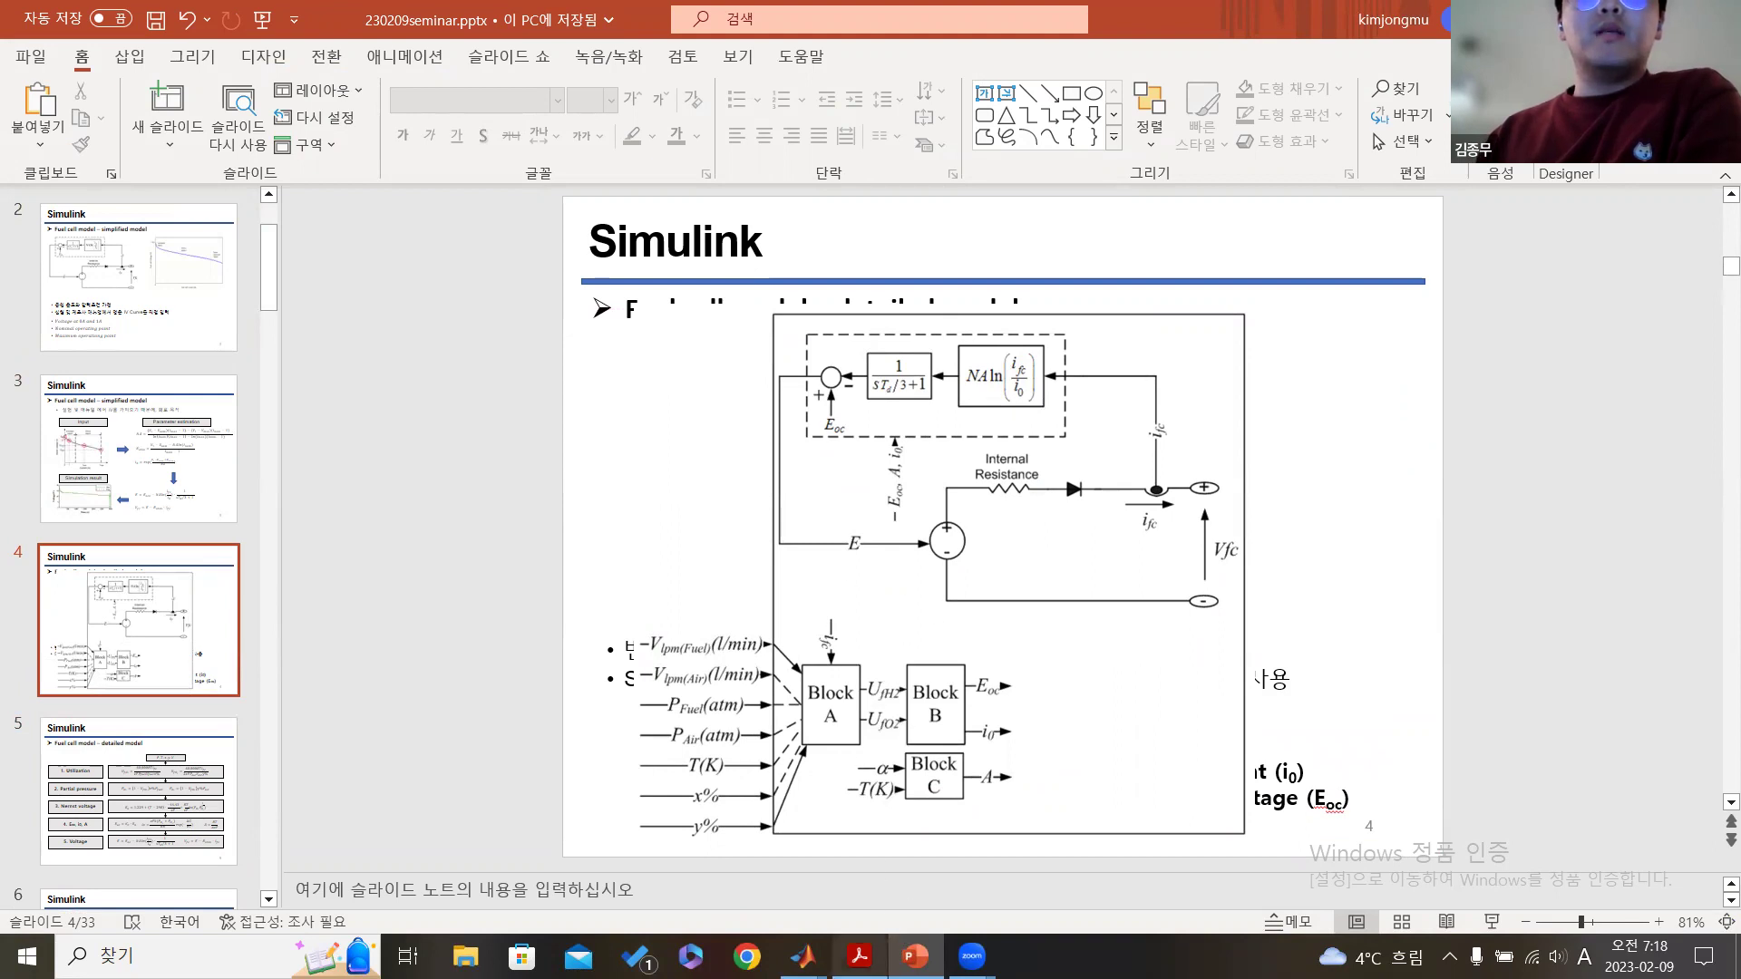
# - Return to the Uf calculator in Simulink, examine the H2 utilization block's expression including the u(2) term, and close it without edits
pyautogui.moveTo(860, 956)
pyautogui.moveTo(803, 956)
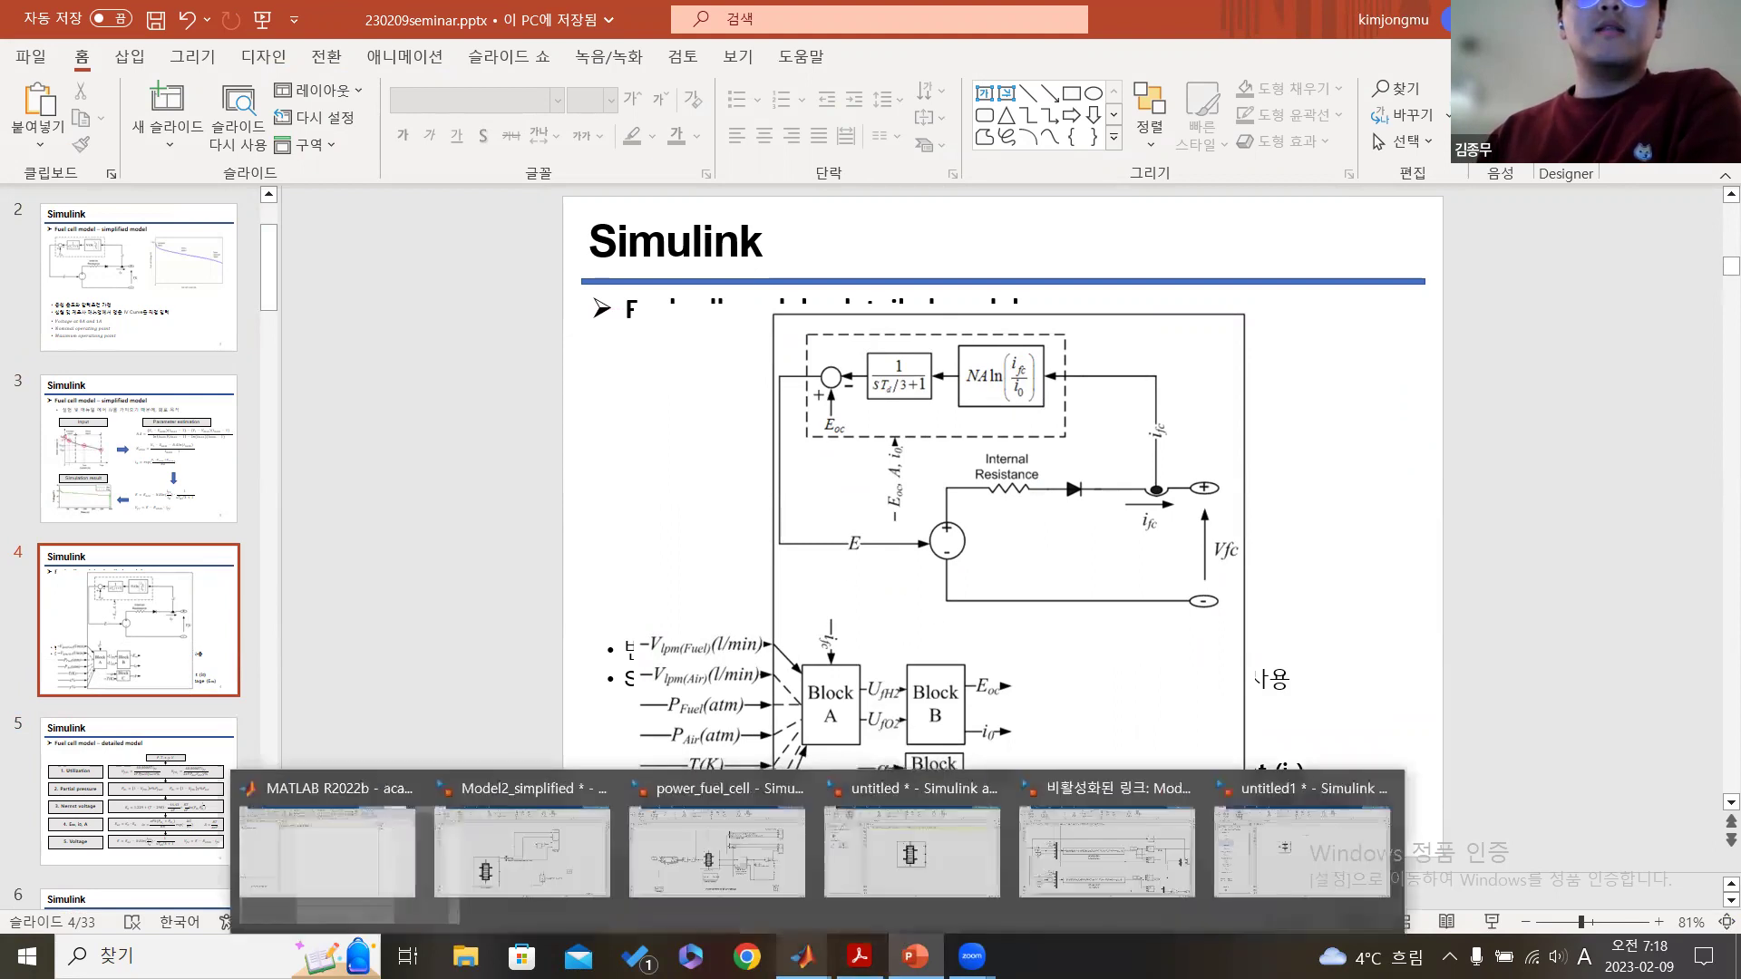
pyautogui.click(1168, 852)
pyautogui.doubleClick(852, 494)
pyautogui.moveTo(1154, 341); pyautogui.dragTo(833, 270)
pyautogui.click(785, 423)
pyautogui.moveTo(741, 422); pyautogui.dragTo(982, 422)
pyautogui.click(785, 423)
pyautogui.doubleClick(787, 421)
pyautogui.moveTo(796, 423); pyautogui.dragTo(1034, 422)
pyautogui.click(867, 422)
pyautogui.moveTo(845, 423); pyautogui.dragTo(849, 426)
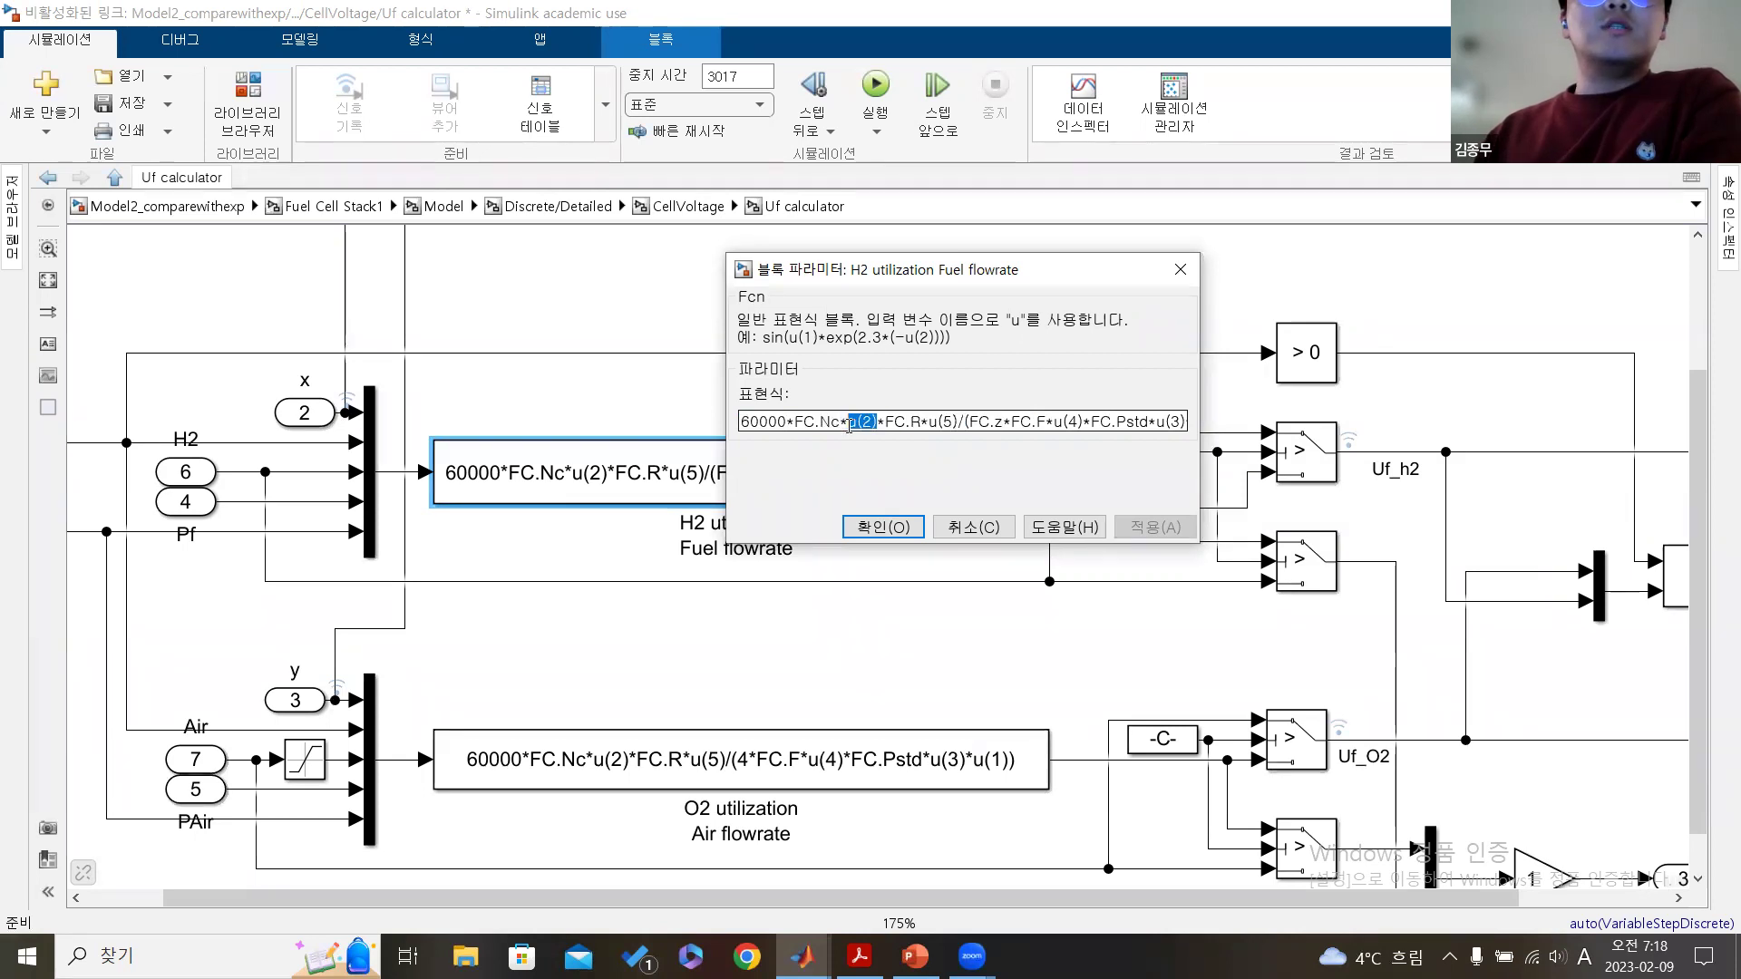
pyautogui.click(968, 529)
pyautogui.click(716, 405)
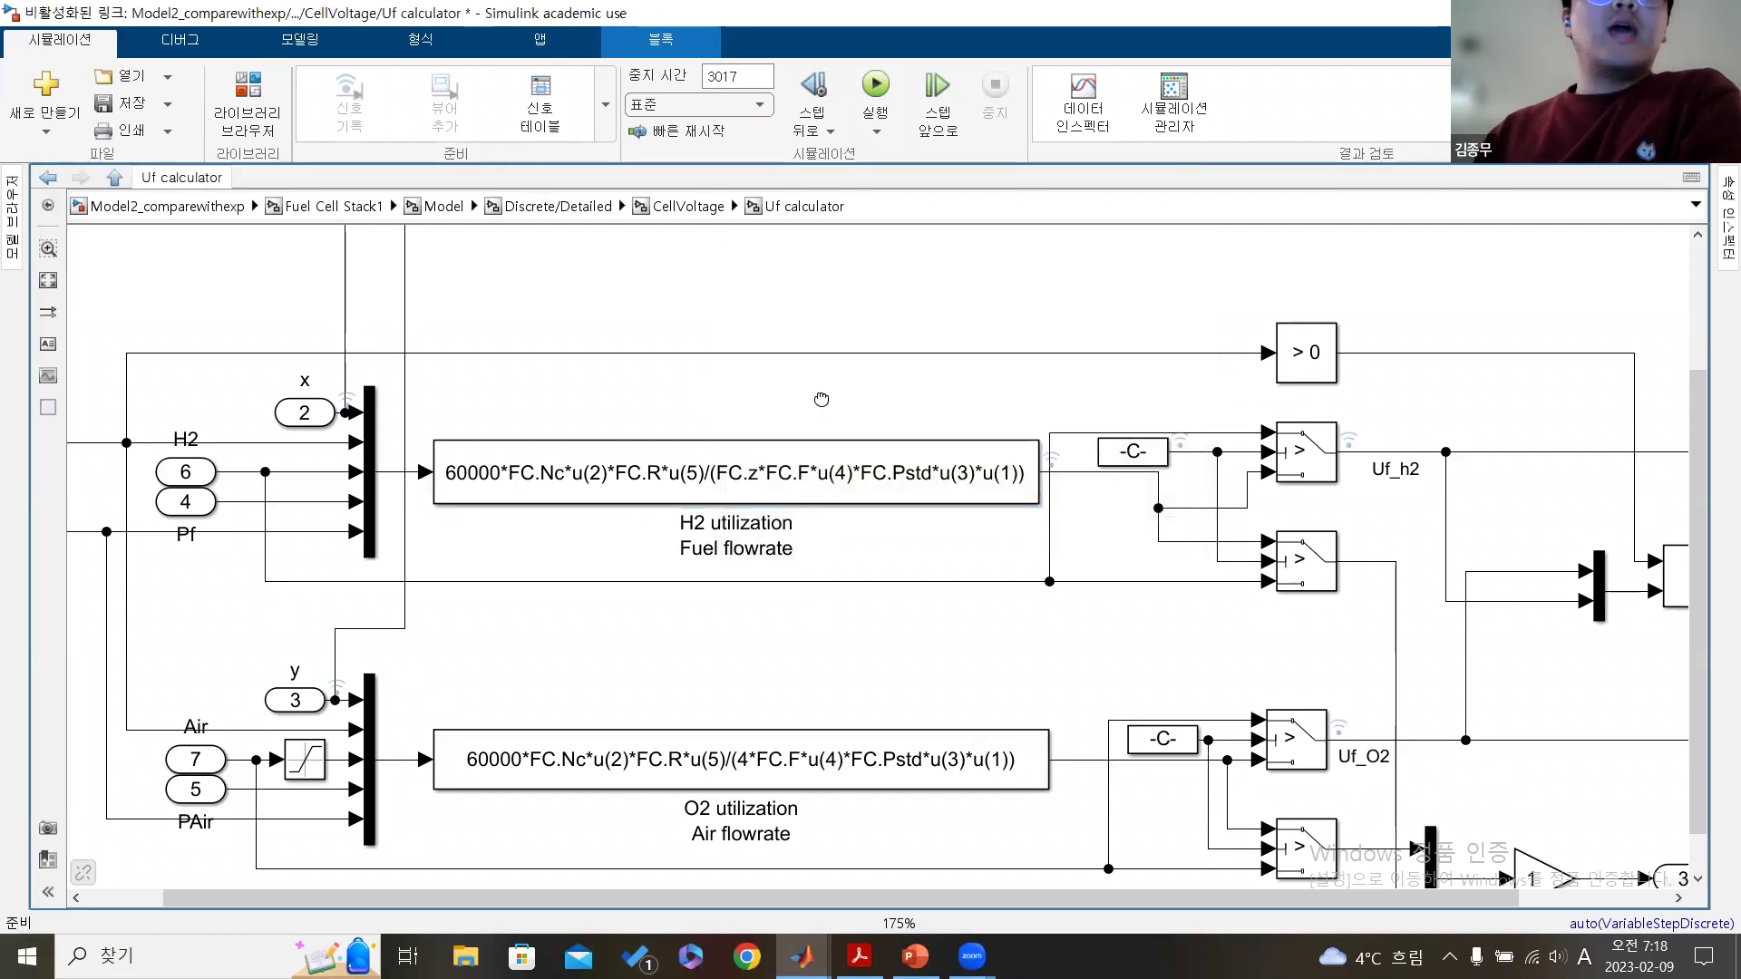
# - Examine the order of the x, i and H2 signals feeding the H2 utilization block, undoing the accidental change to inport i
pyautogui.hscroll(-5, 820, 396)
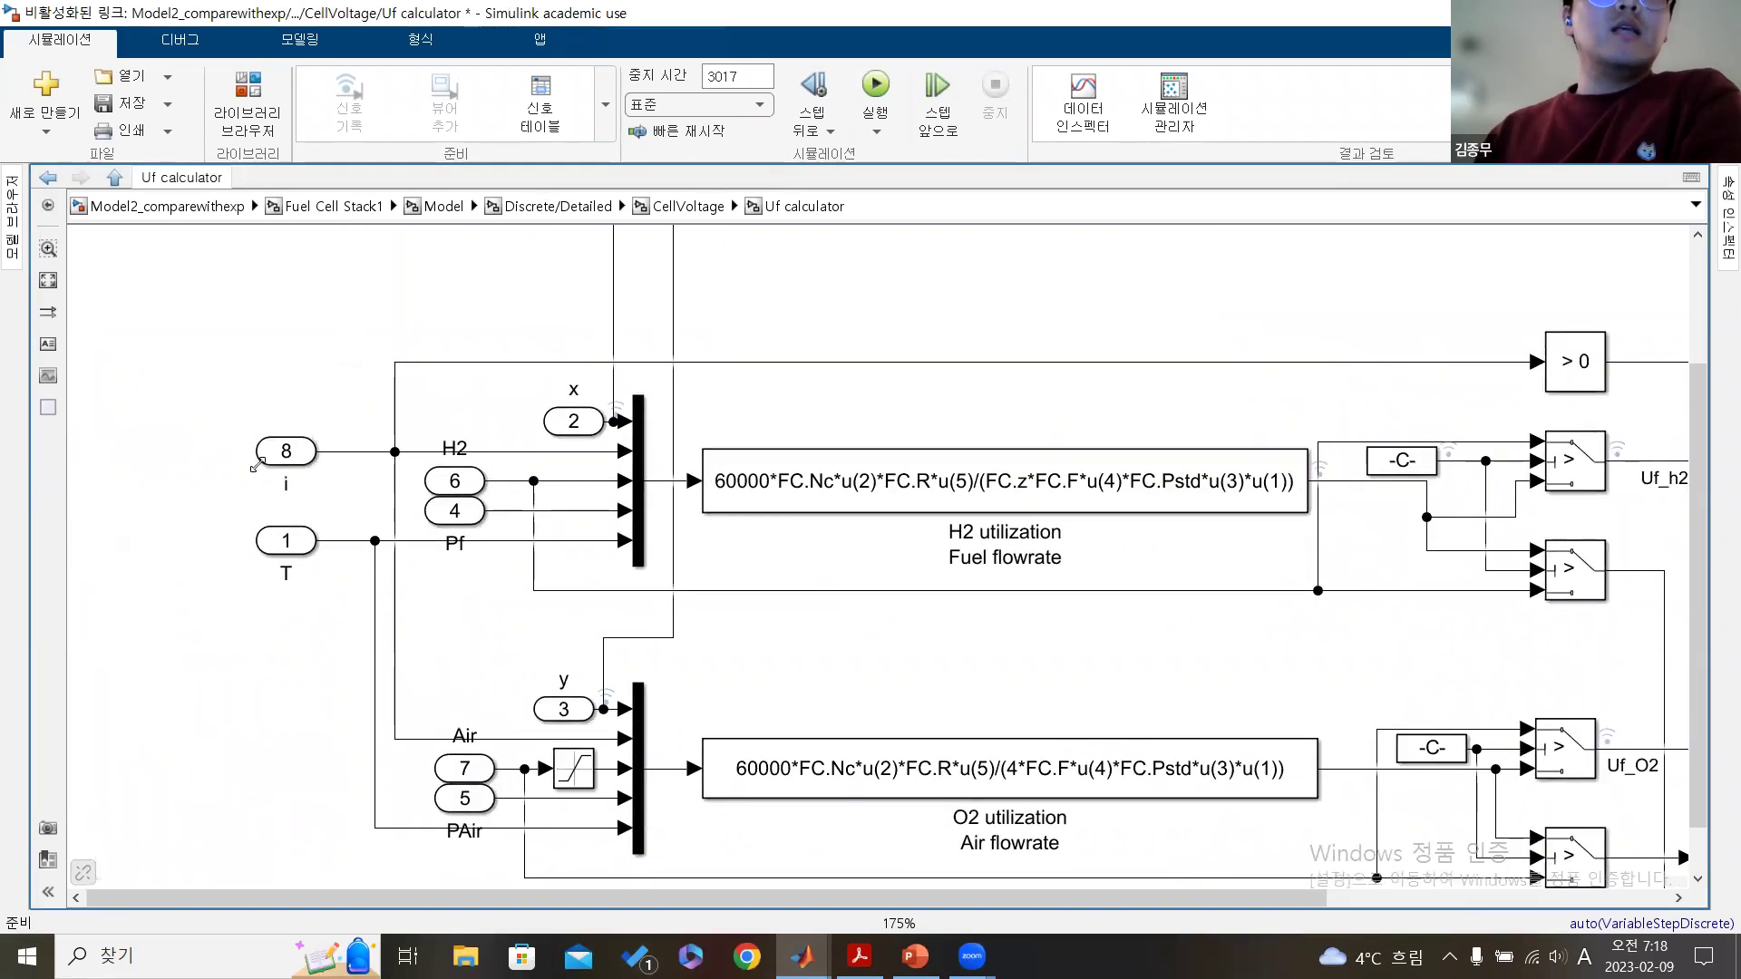
pyautogui.moveTo(268, 464); pyautogui.dragTo(278, 474)
pyautogui.hotkey('ctrl', 'z')
pyautogui.click(578, 428)
pyautogui.click(569, 452)
pyautogui.click(585, 480)
# - Reopen the H2 utilization block's expression, examine its denominator terms including FC.Pstd and u(3), and close it without edits
pyautogui.doubleClick(861, 495)
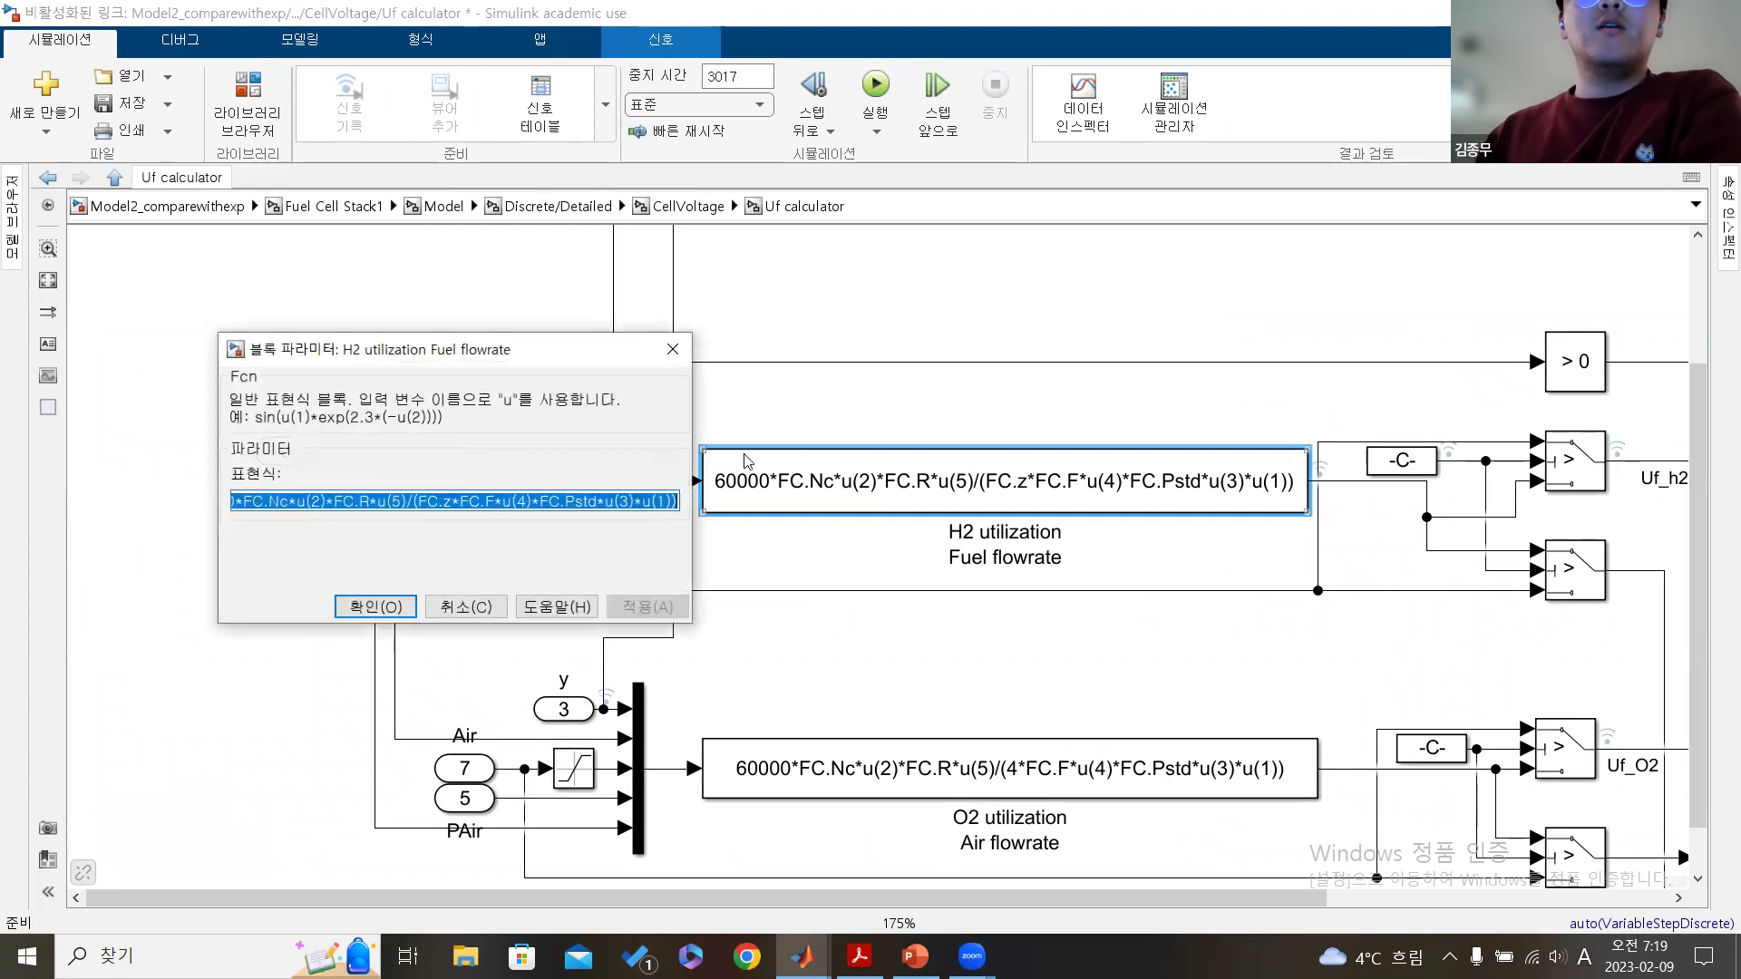
pyautogui.click(575, 501)
pyautogui.moveTo(539, 500); pyautogui.dragTo(673, 353)
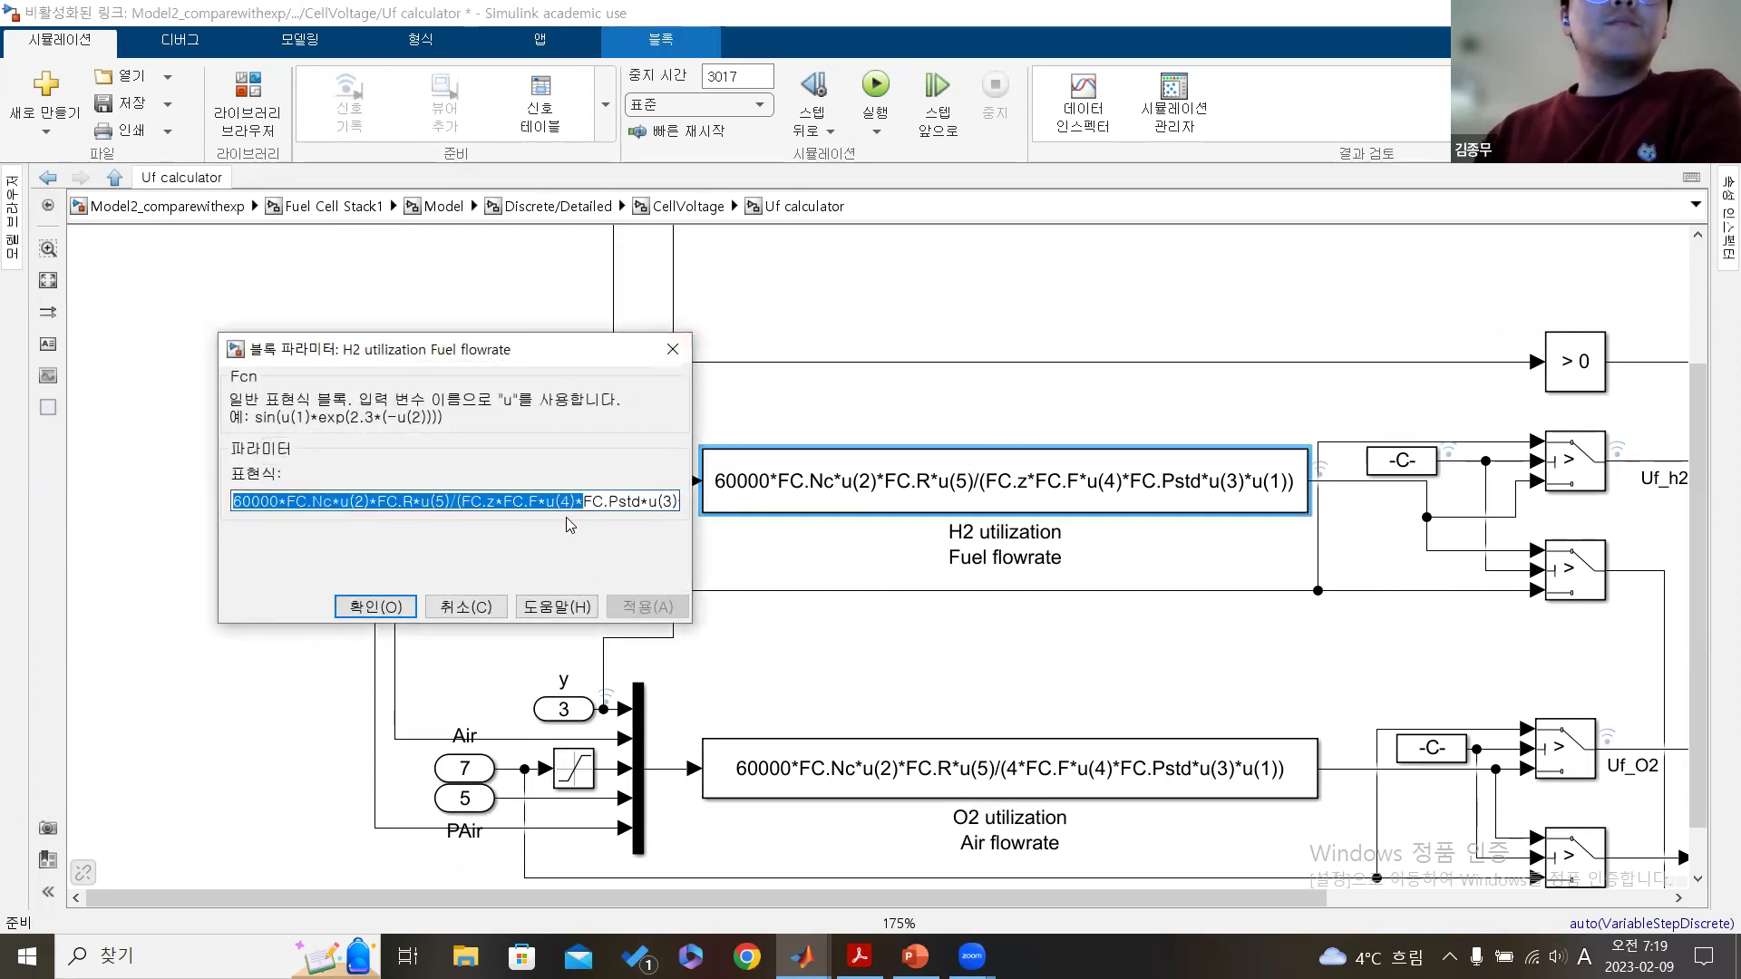
pyautogui.click(644, 496)
pyautogui.click(657, 498)
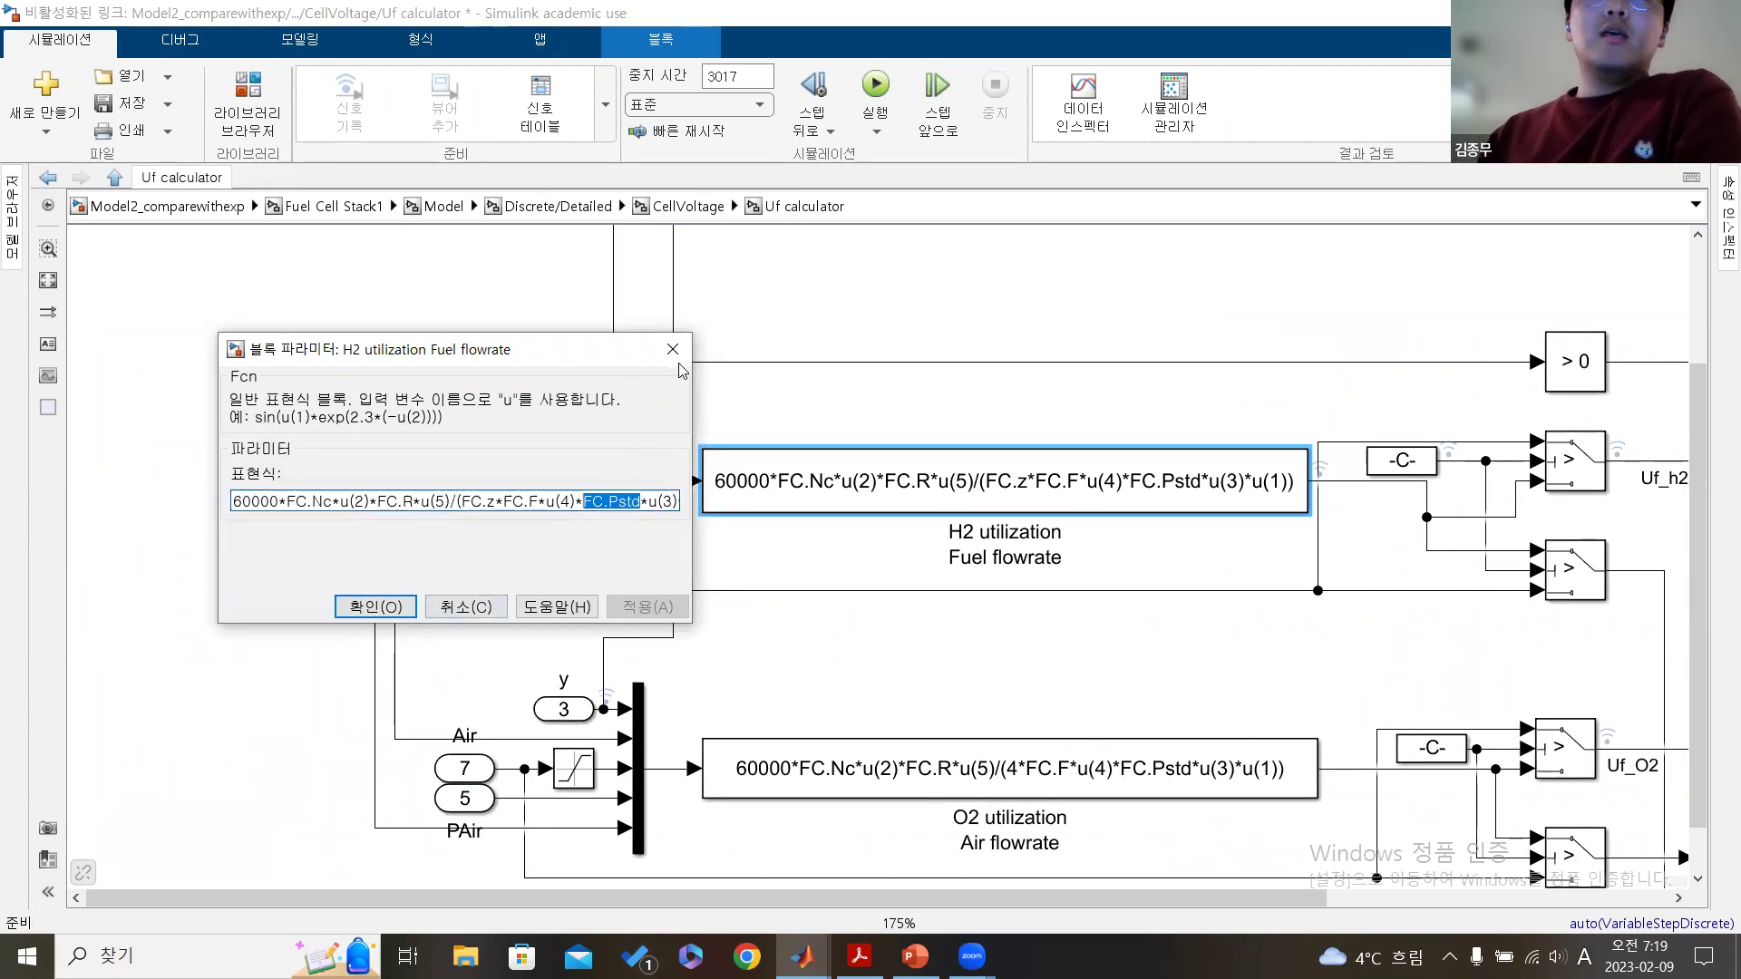
pyautogui.doubleClick(644, 501)
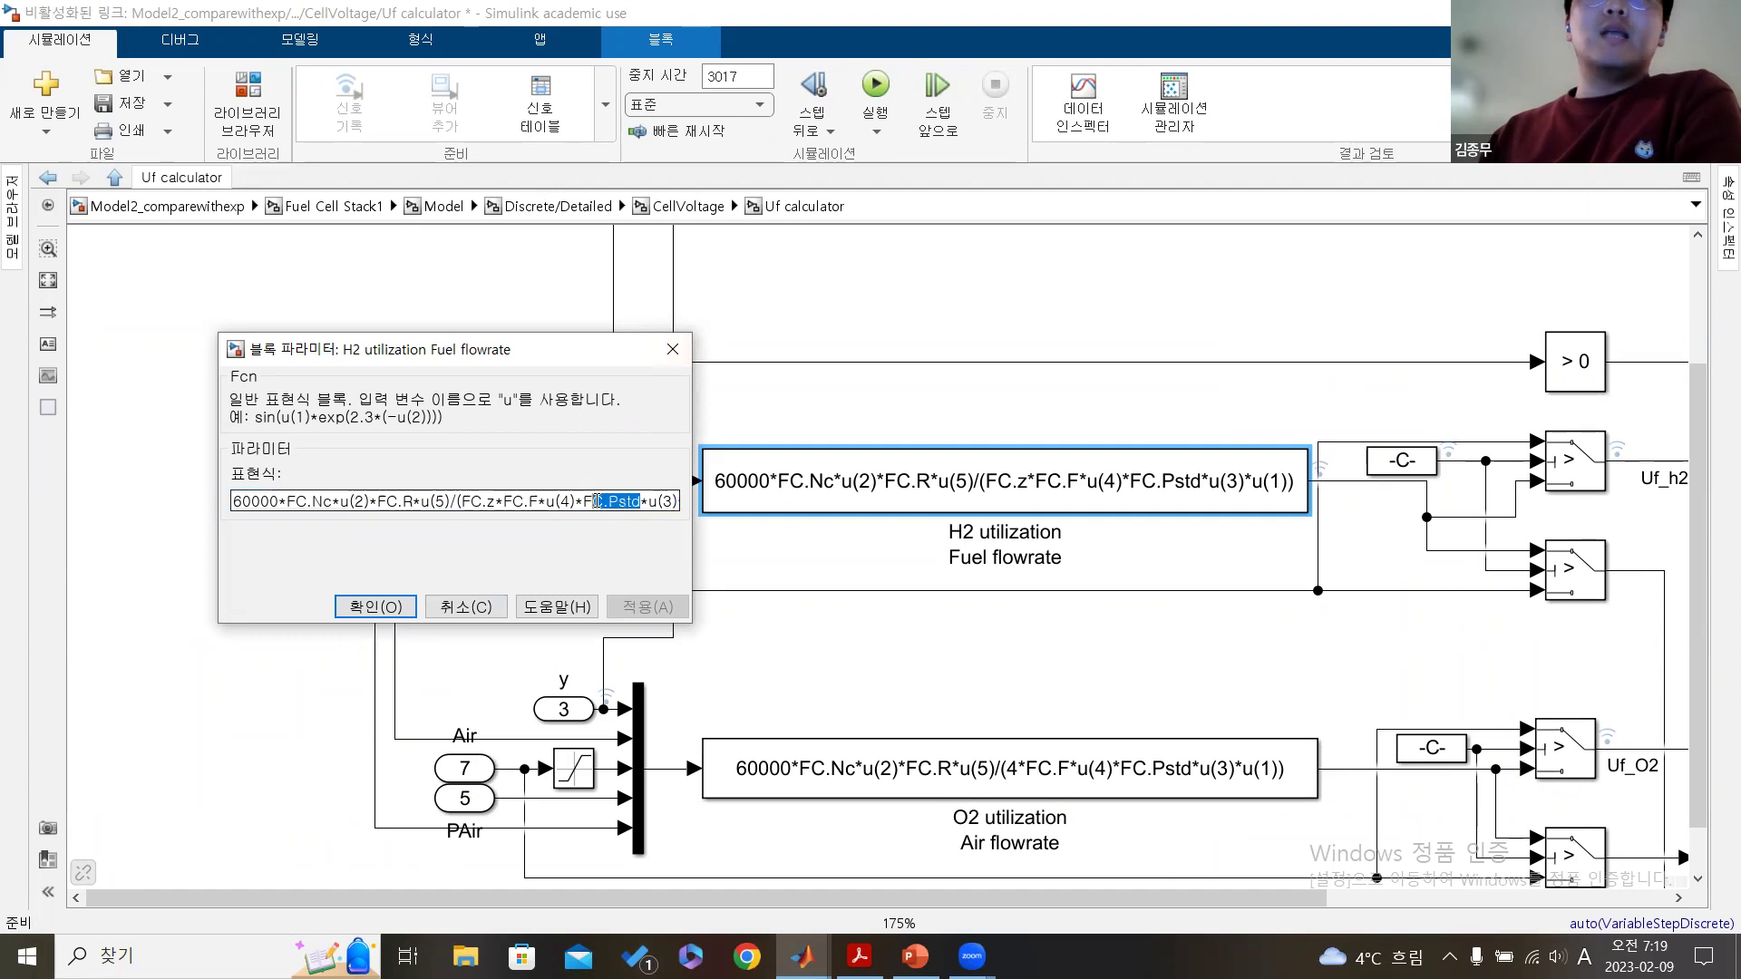
pyautogui.click(588, 504)
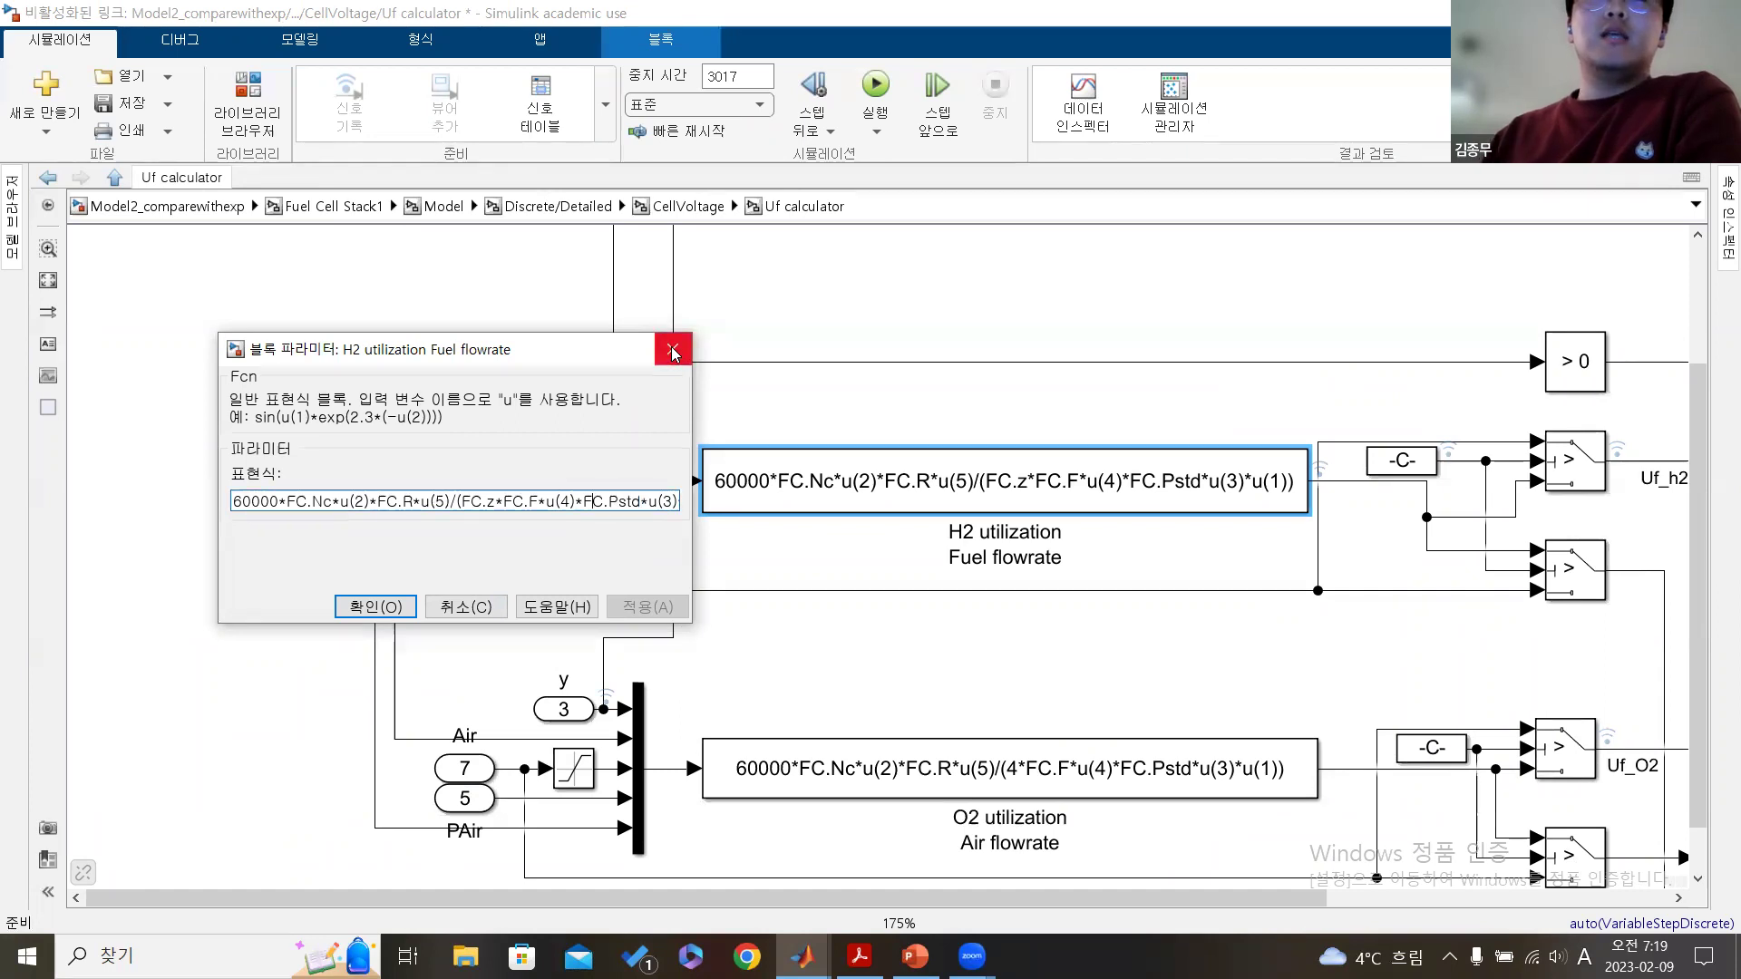
pyautogui.moveTo(640, 507); pyautogui.dragTo(676, 505)
pyautogui.click(673, 349)
# - Examine the rest of the Uf calculator, including the x inport, the x and y scope and the Uf_H2 and Uf_O2 outputs
pyautogui.click(1102, 314)
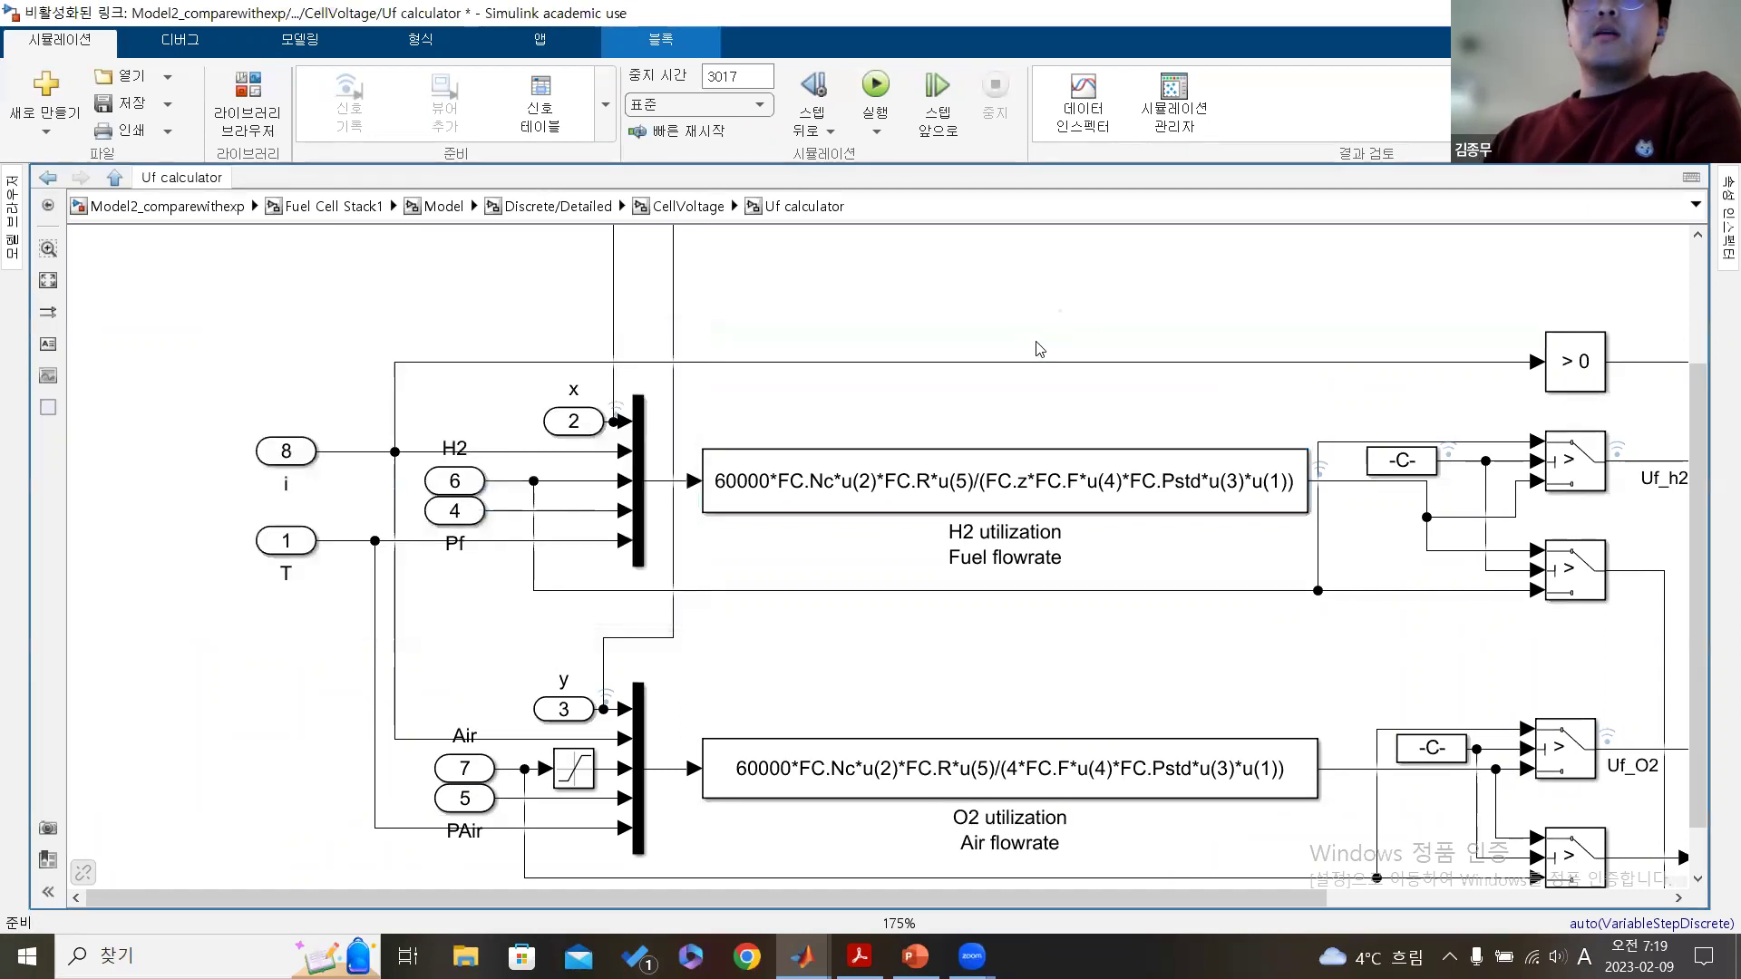
pyautogui.moveTo(1043, 334); pyautogui.dragTo(857, 390)
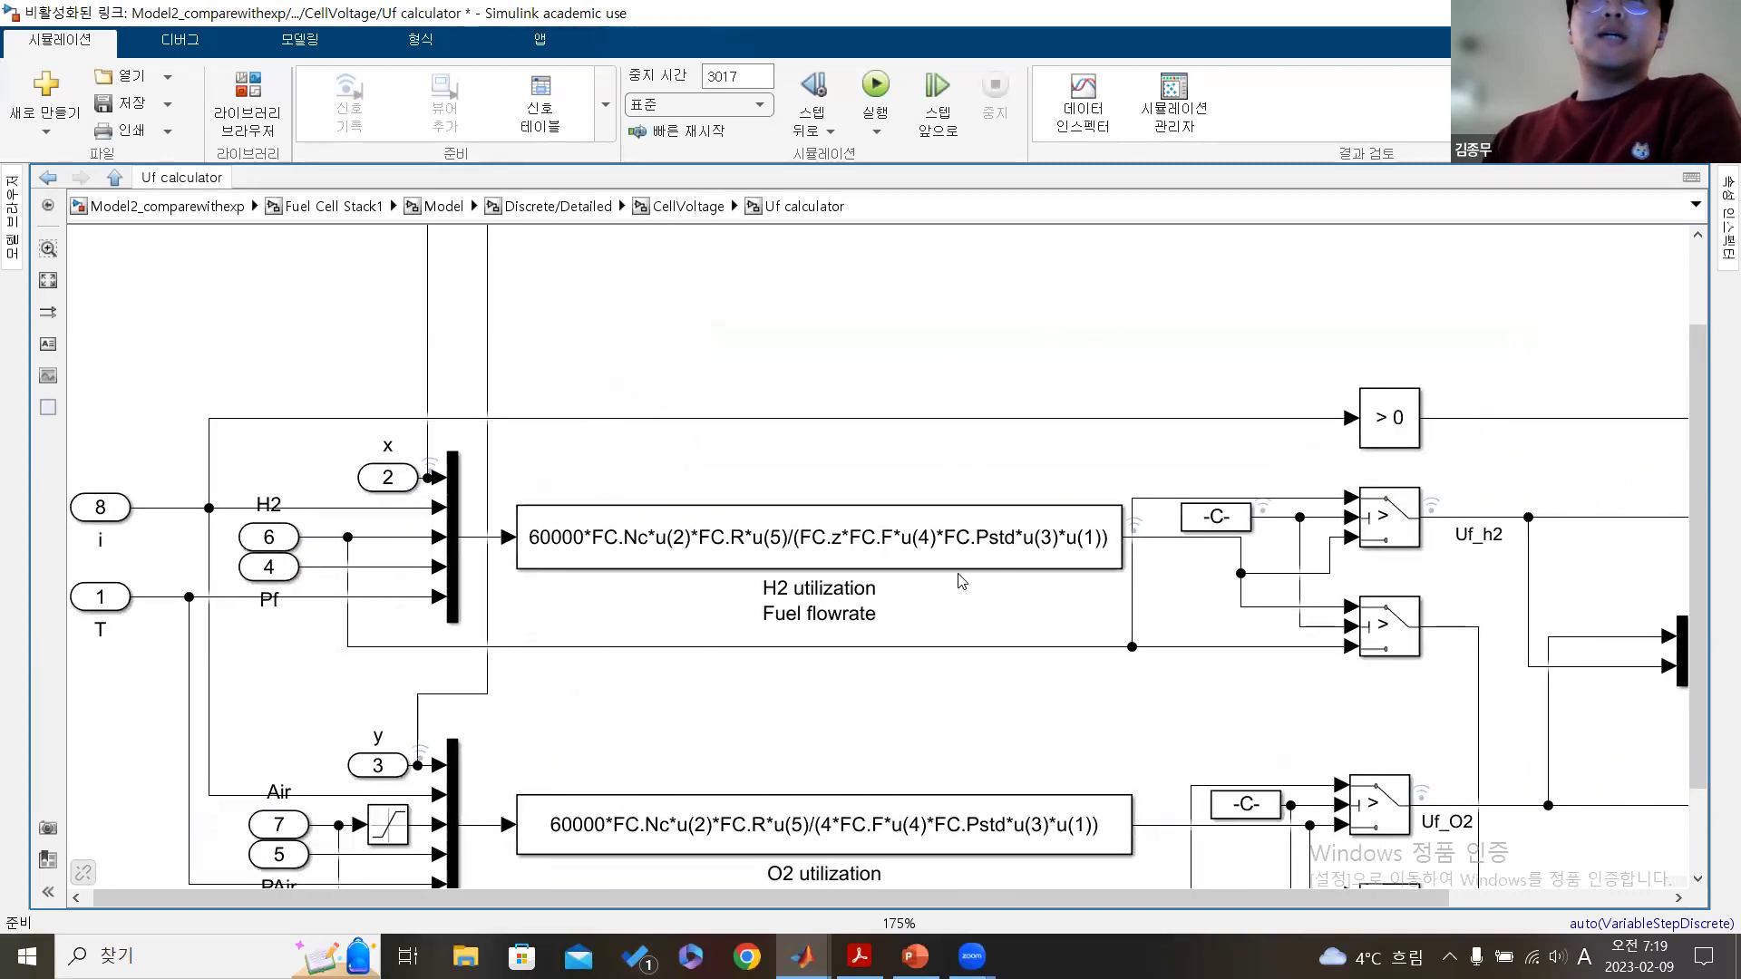
pyautogui.scroll(-1, 1024, 381)
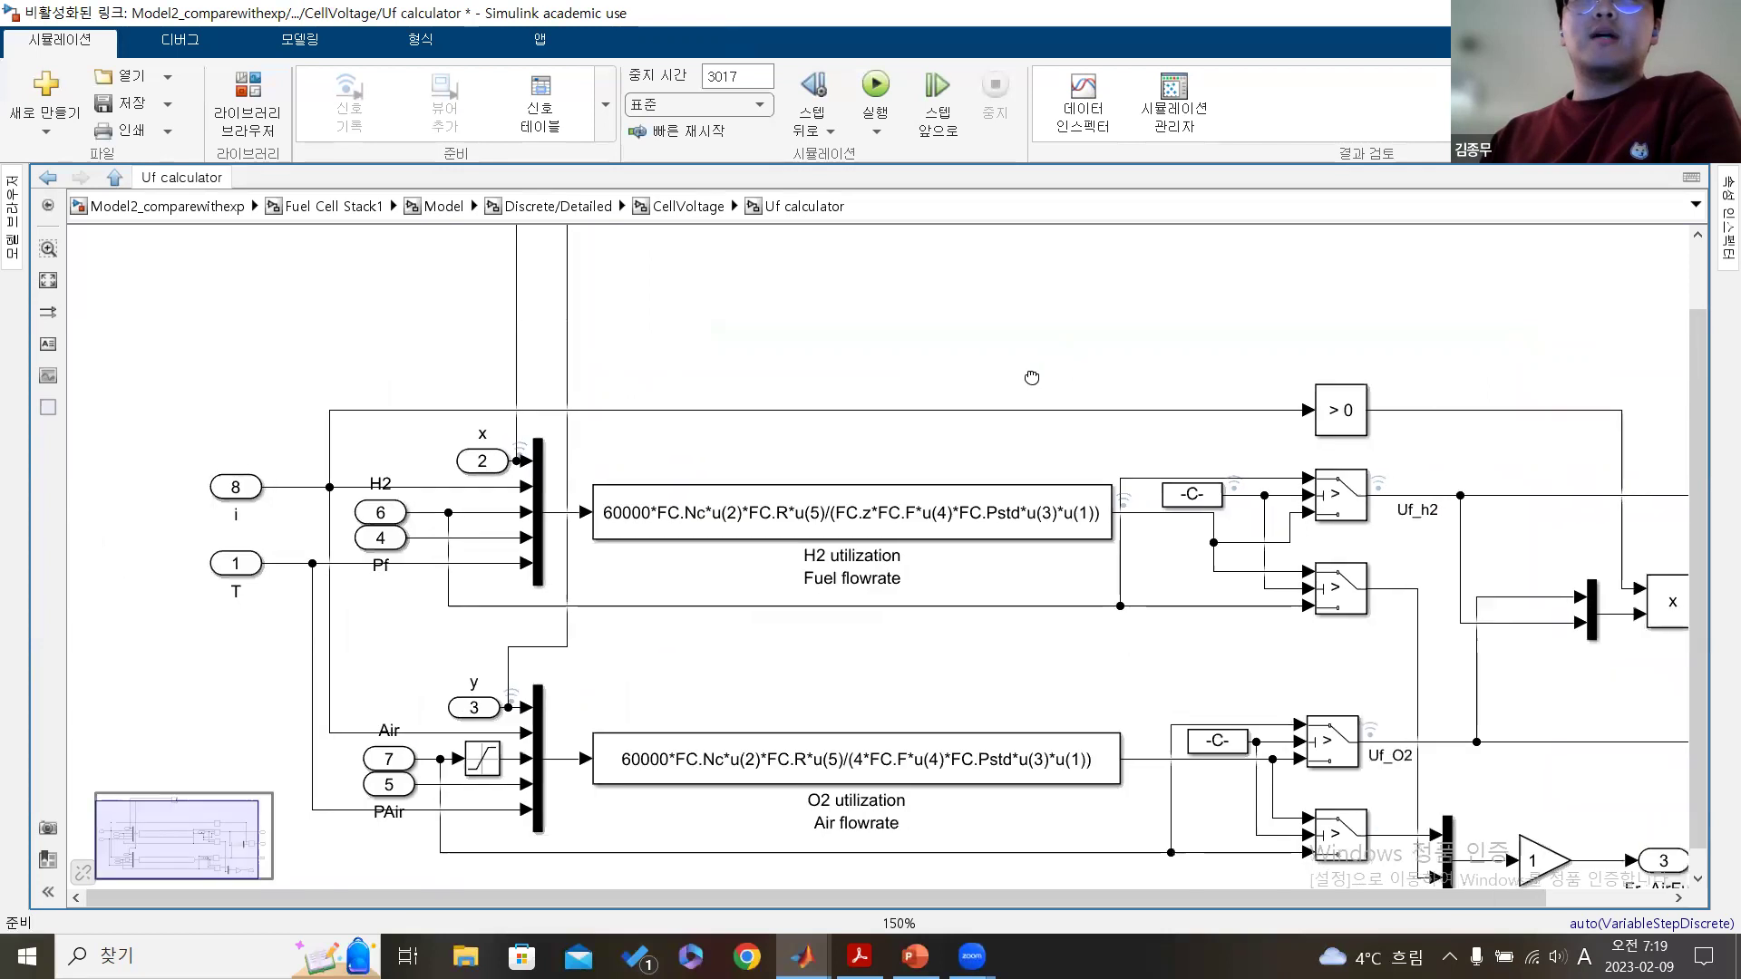
pyautogui.moveTo(1011, 377); pyautogui.dragTo(1020, 460)
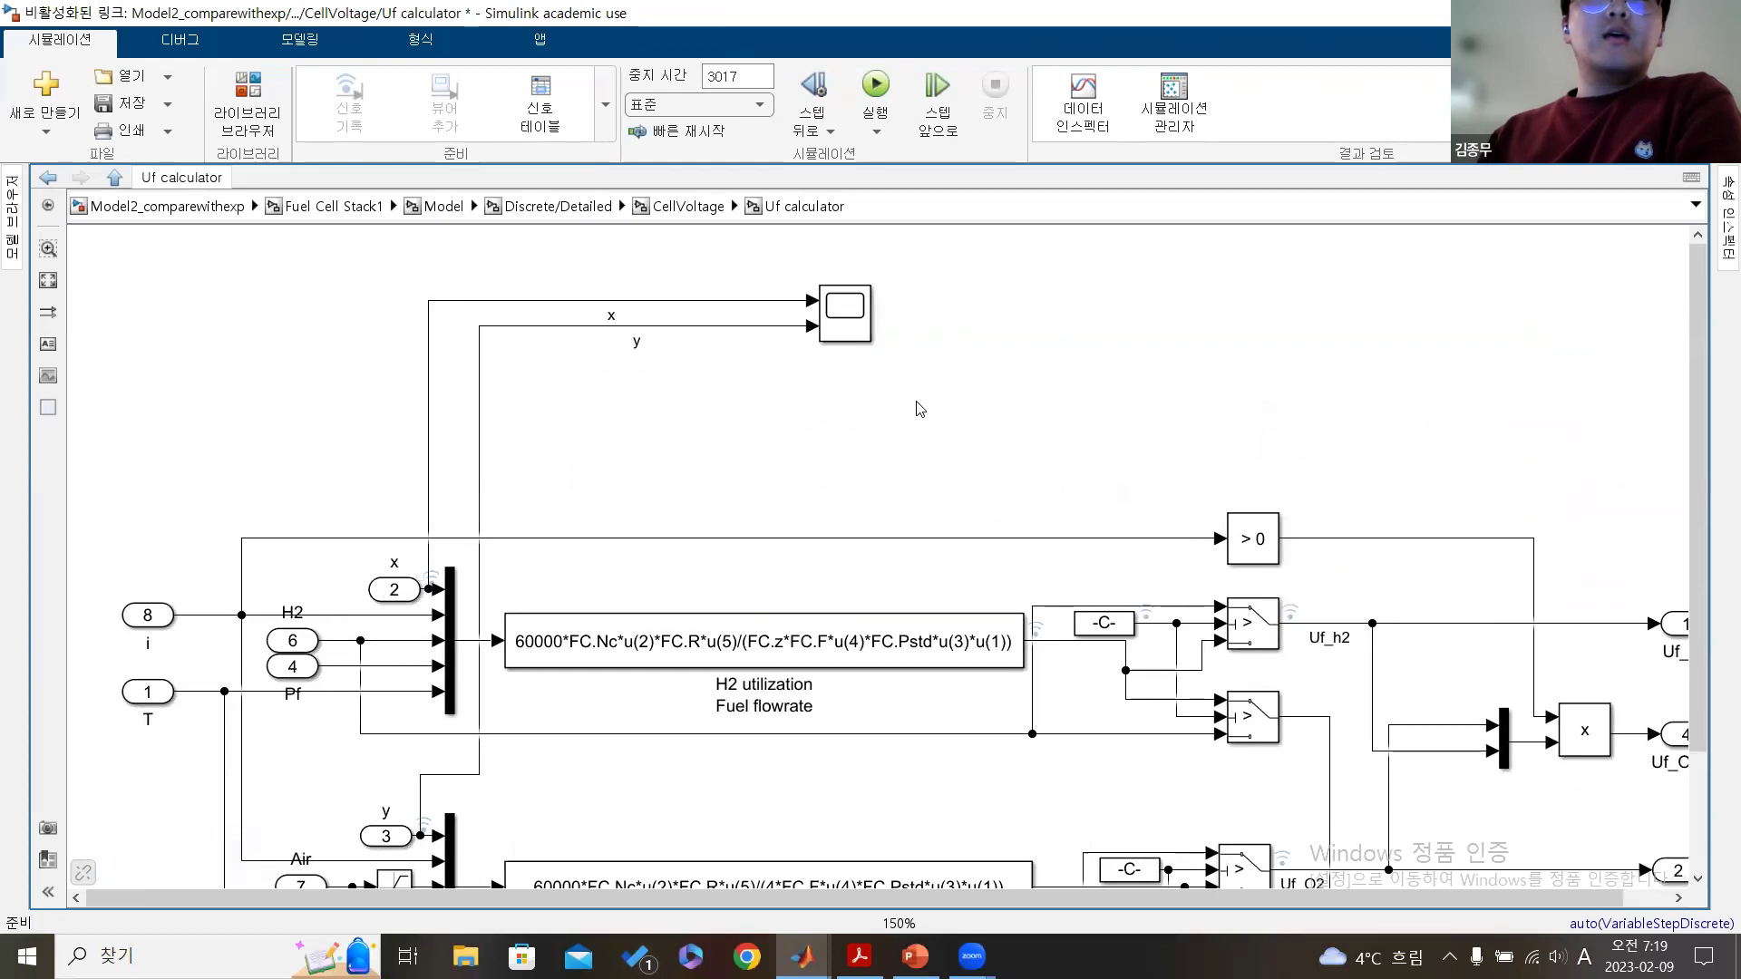
pyautogui.scroll(-1, 558, 499)
pyautogui.scroll(3, 542, 495)
pyautogui.click(470, 615)
pyautogui.moveTo(470, 614); pyautogui.dragTo(313, 704)
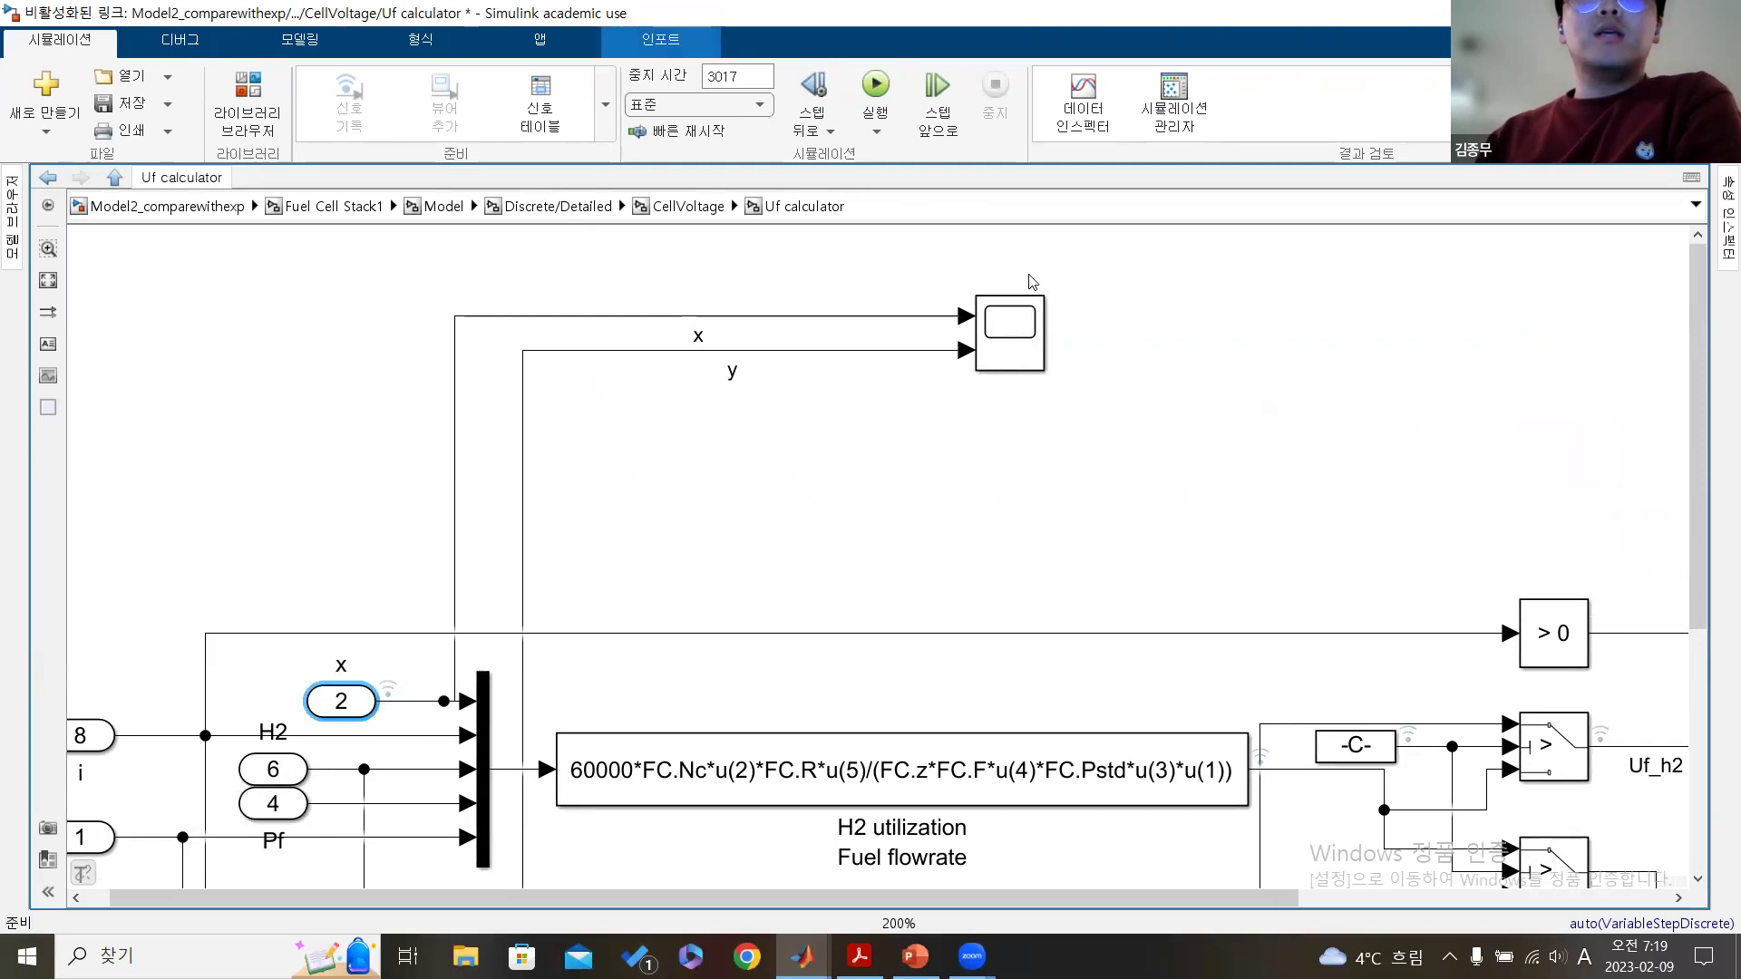
pyautogui.scroll(-2, 991, 547)
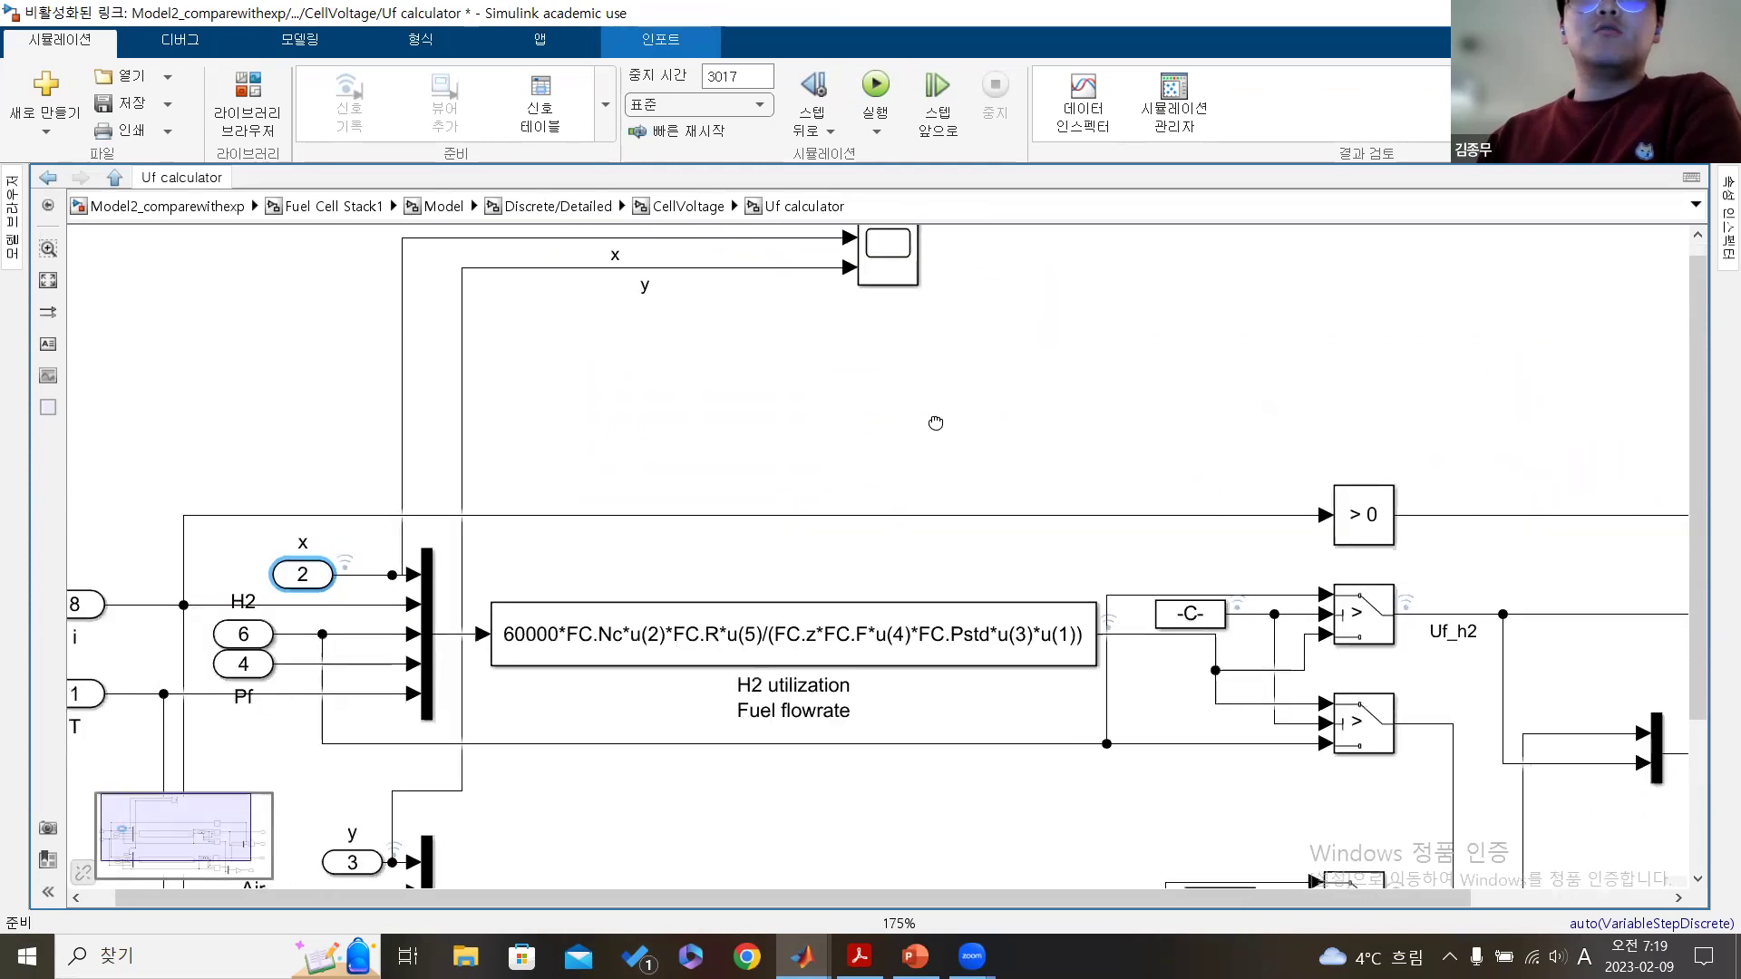
pyautogui.scroll(-1, 935, 423)
pyautogui.scroll(-1, 918, 522)
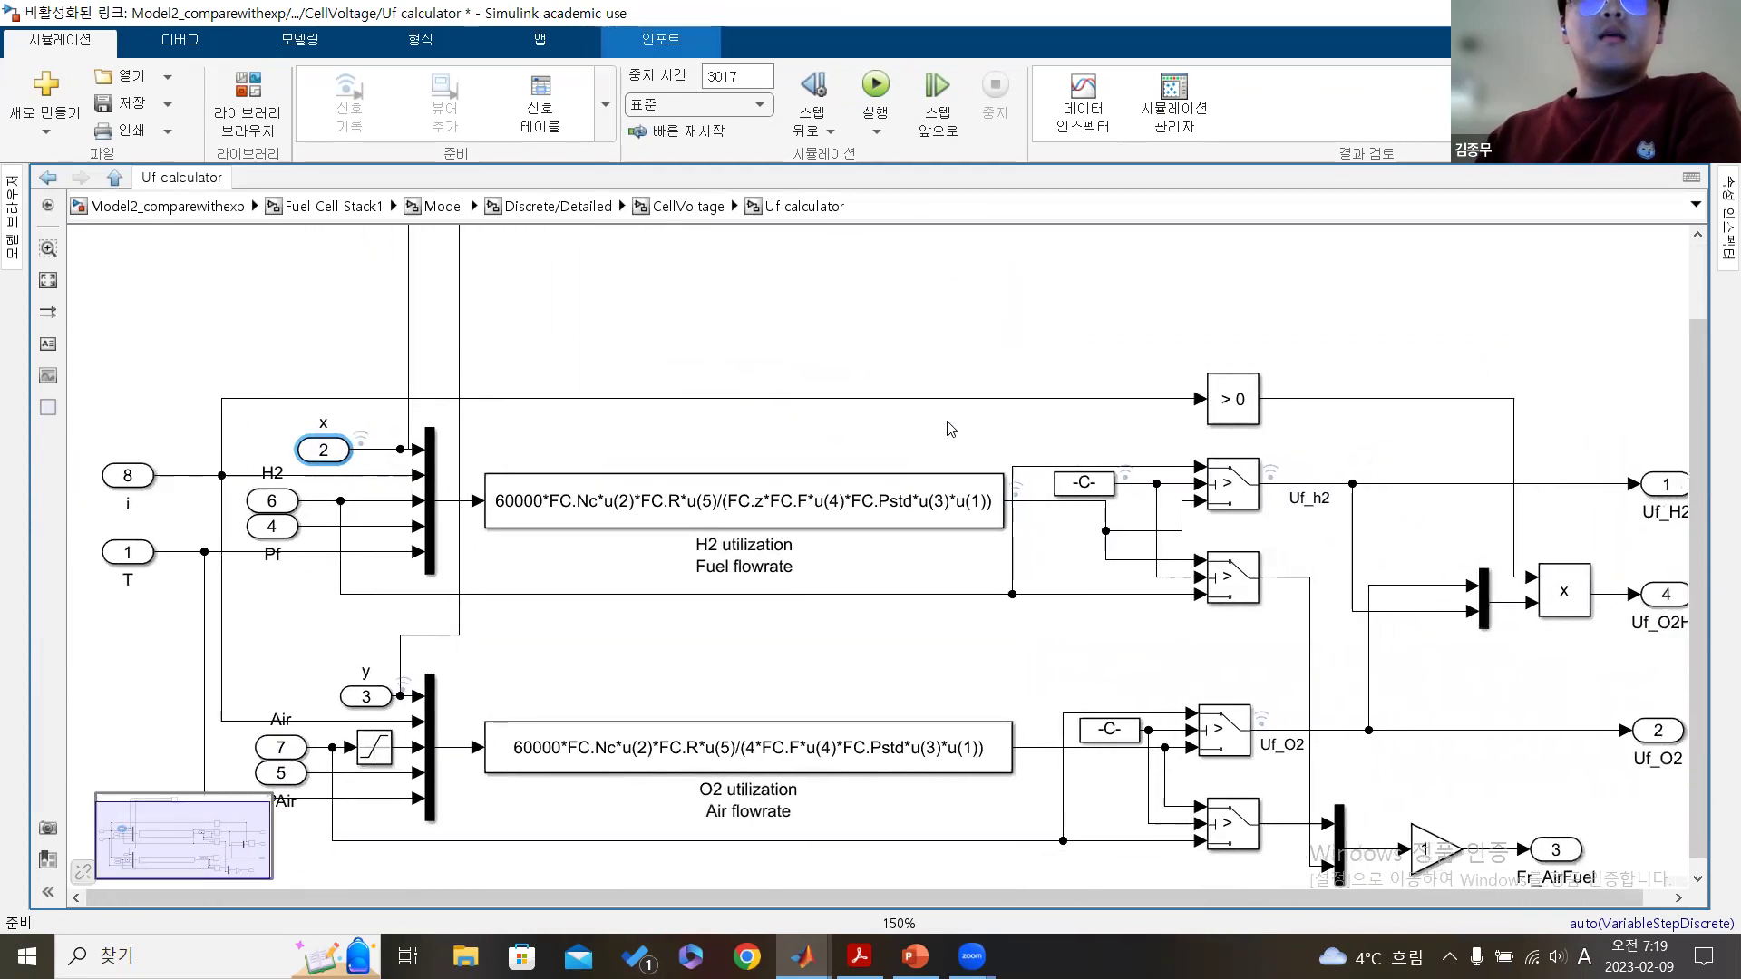
pyautogui.scroll(-1, 950, 428)
# - Go up to CellVoltage, check the block diagram on slide 4 of the seminar deck and return to the Simulink model
pyautogui.click(699, 207)
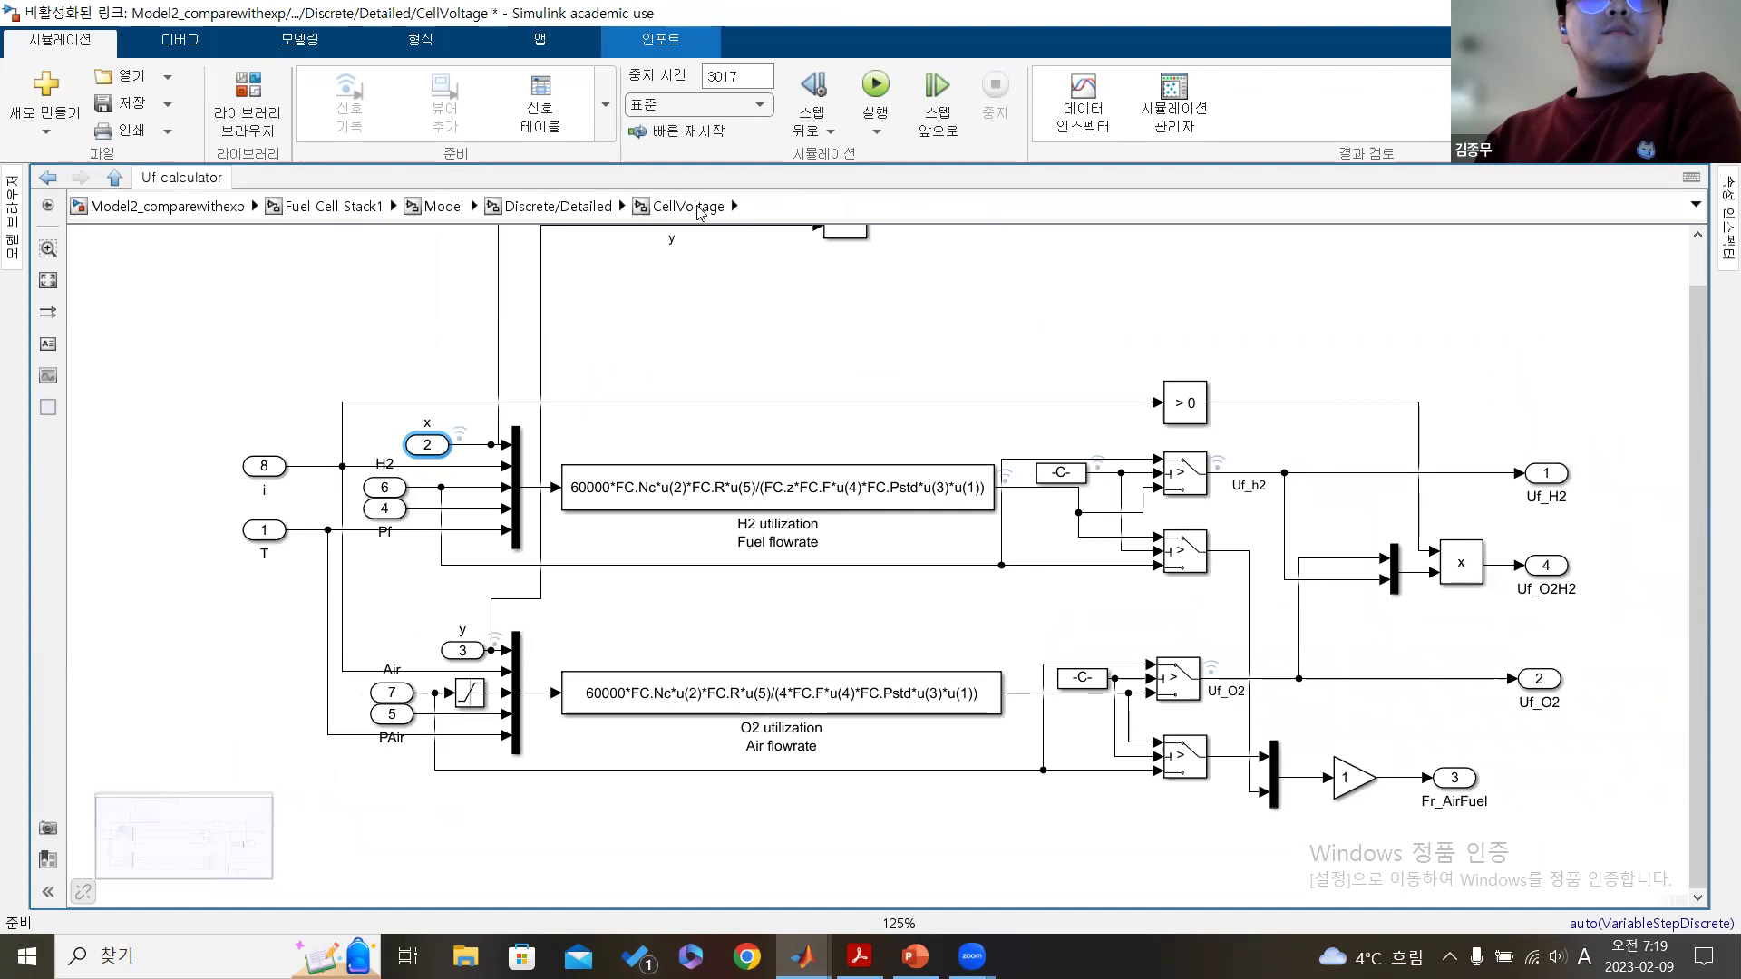
pyautogui.scroll(-3, 761, 467)
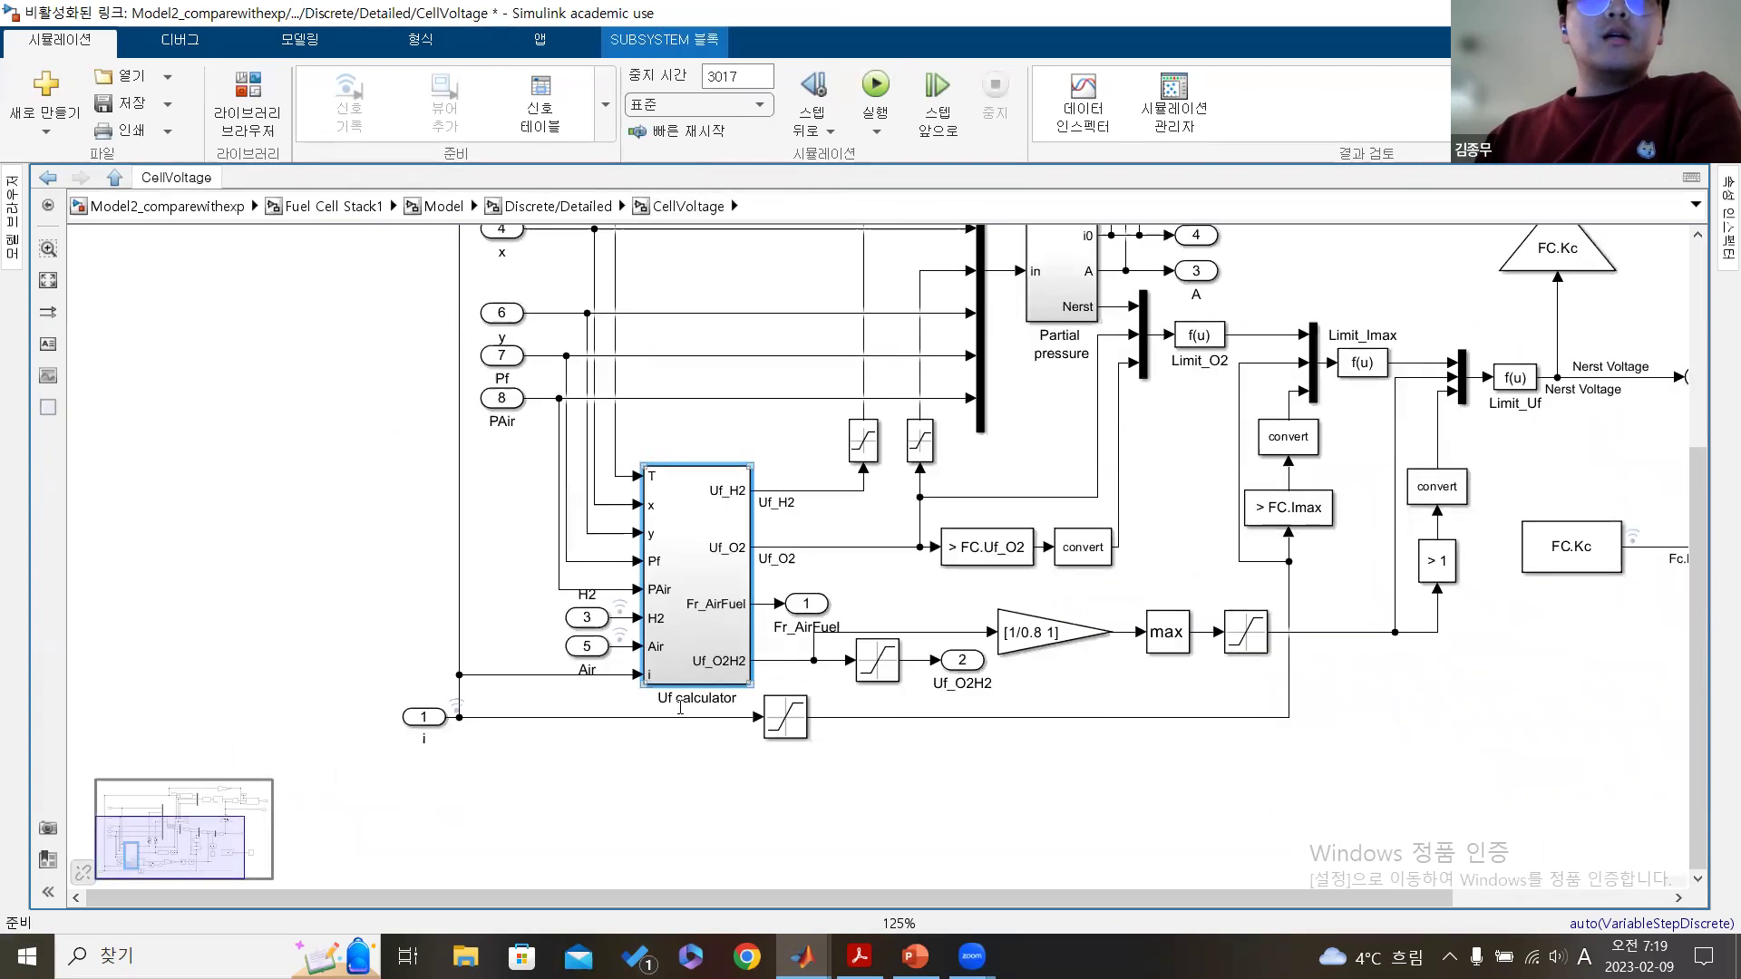
pyautogui.click(858, 955)
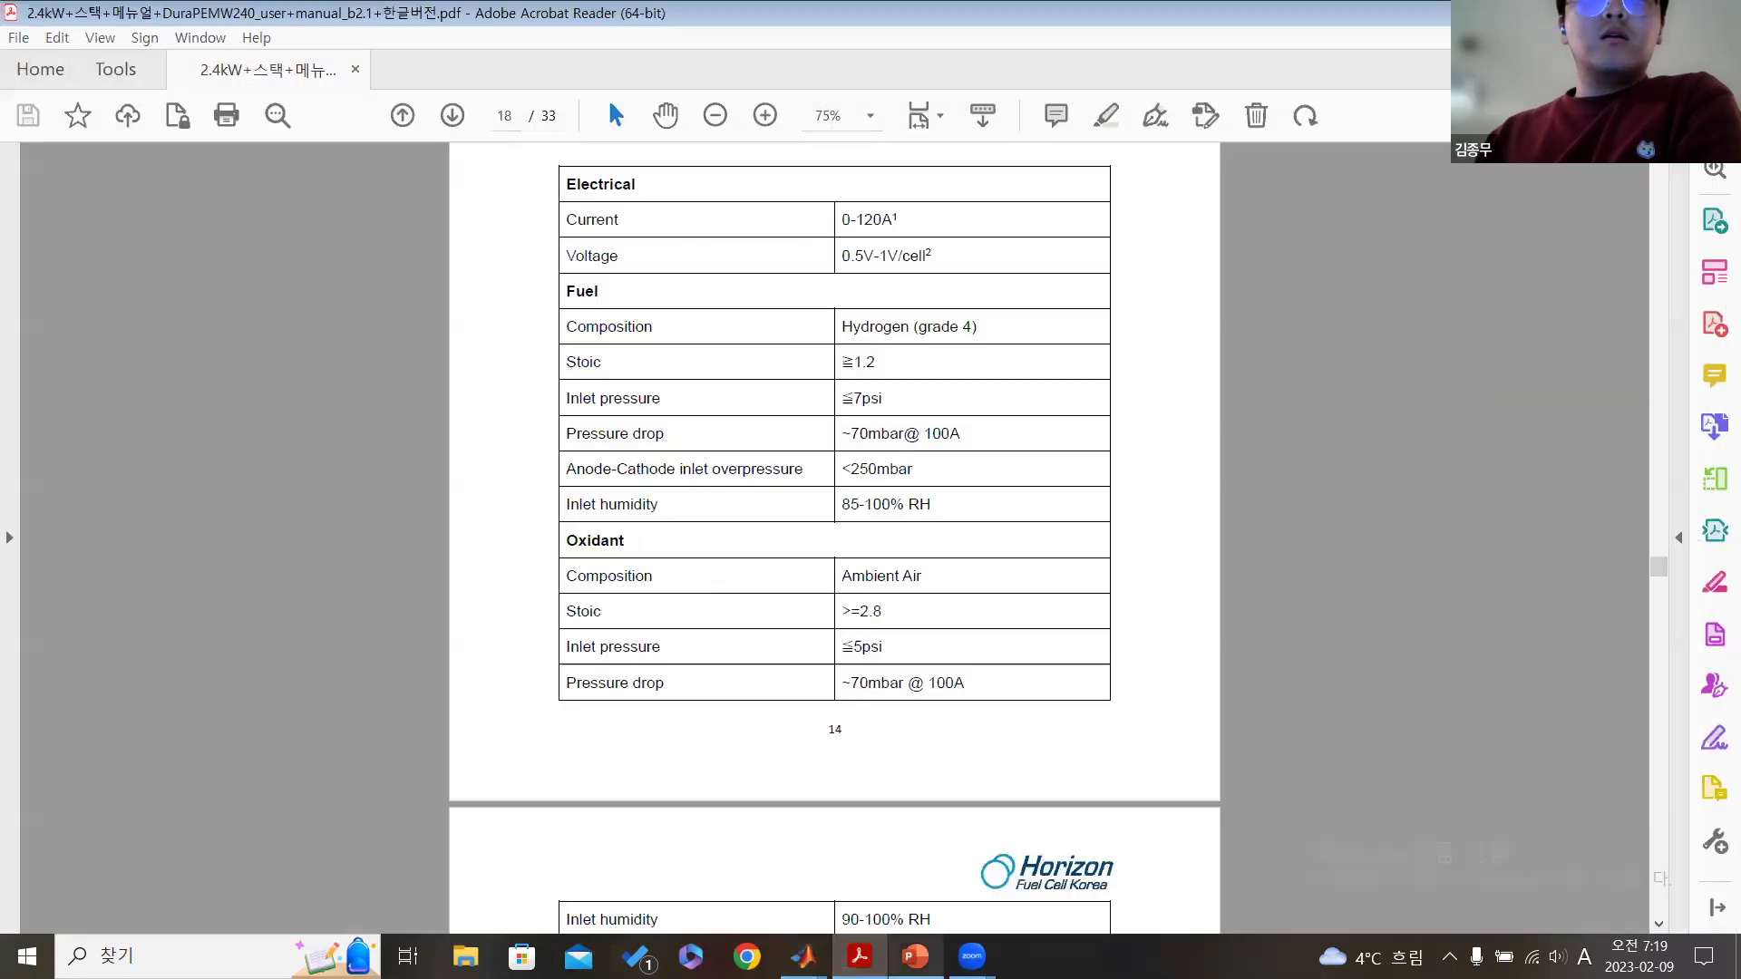
pyautogui.click(915, 956)
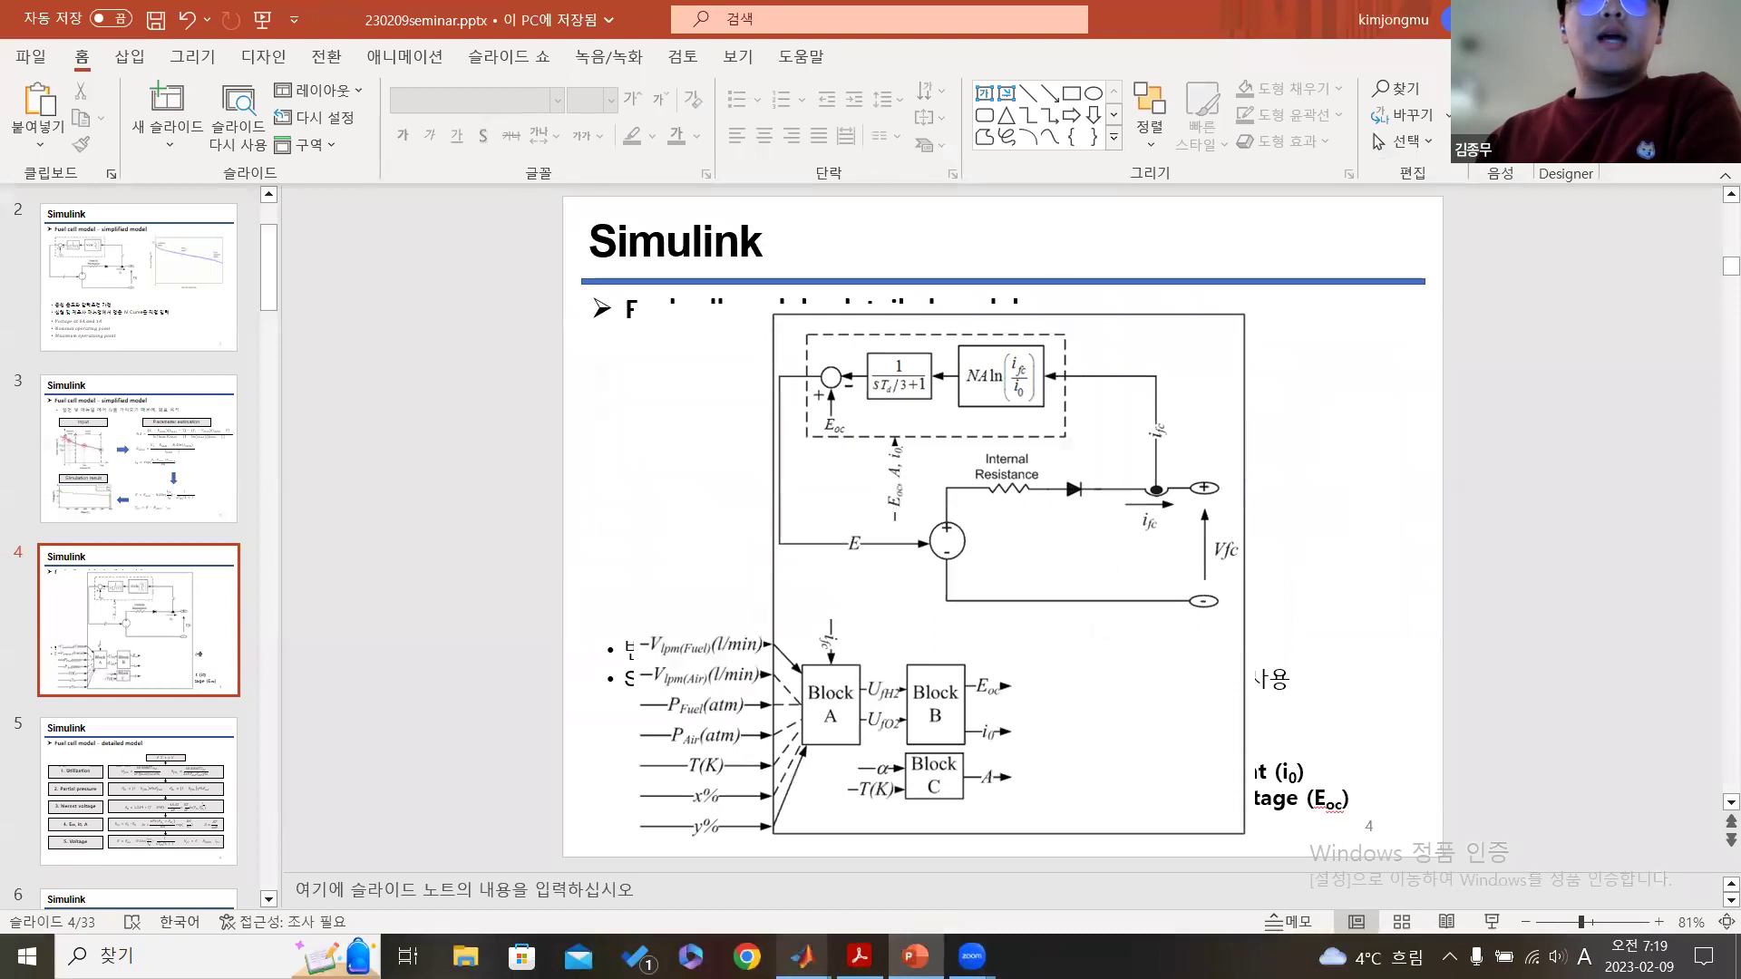
pyautogui.moveTo(802, 956)
pyautogui.click(1169, 852)
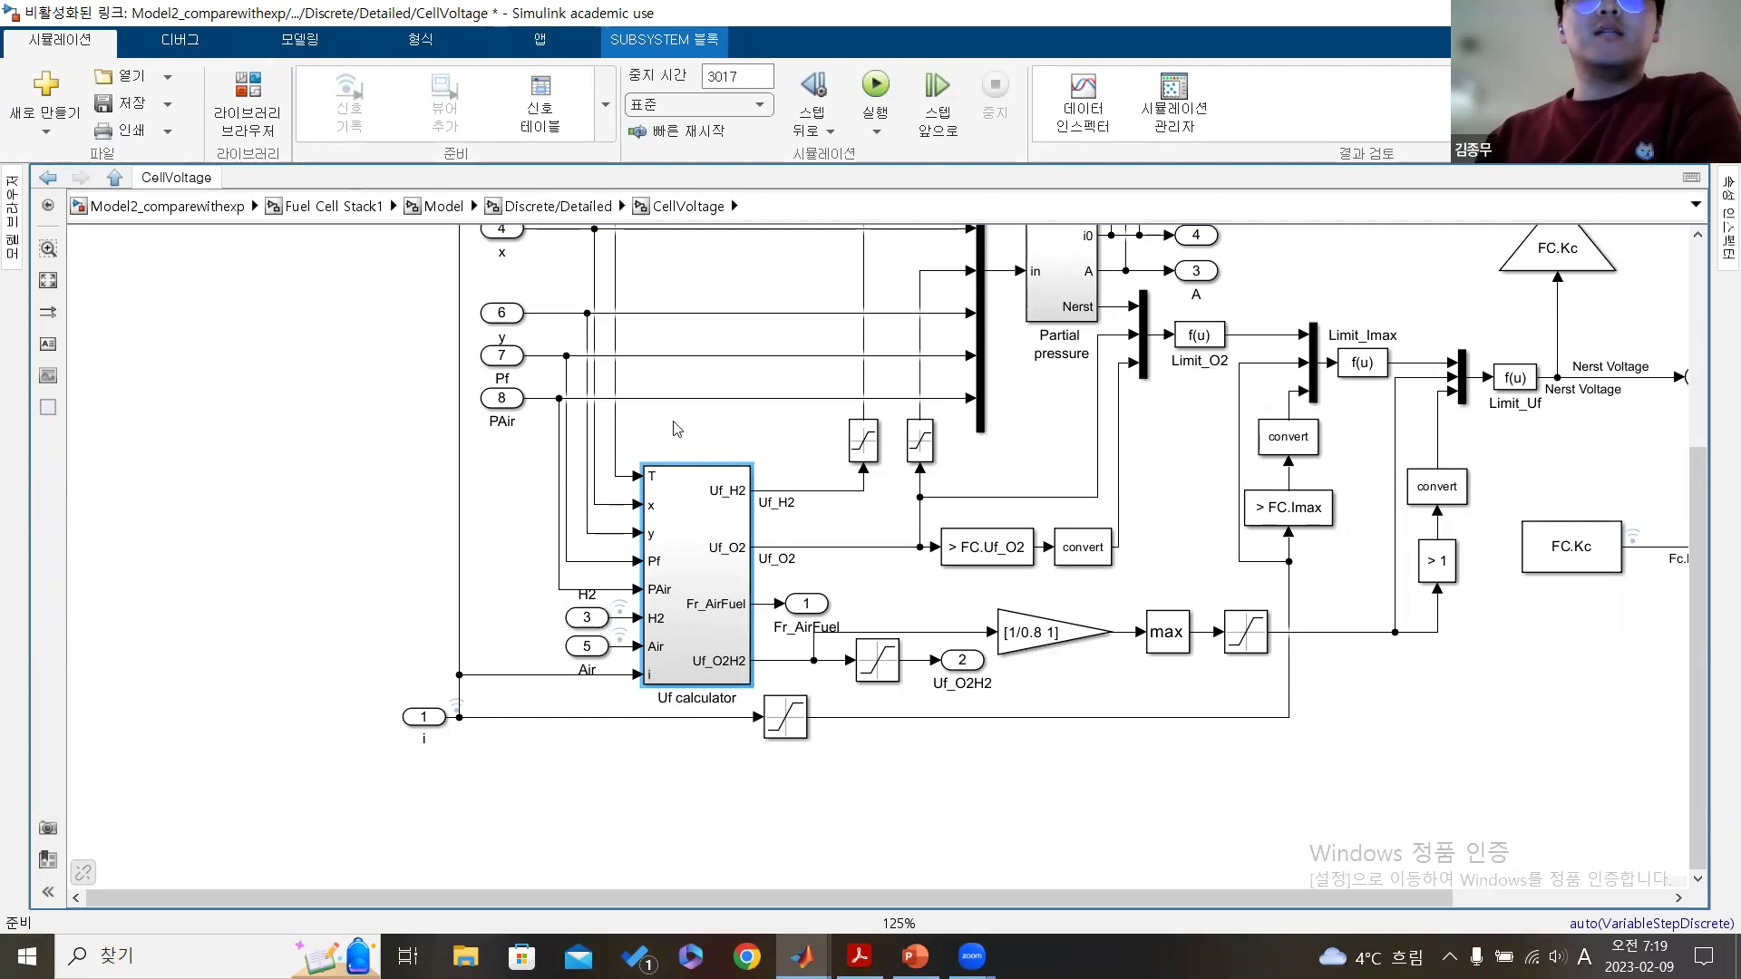
# - Open the Partial pressure subsystem inside CellVoltage and examine its Temp, PH2, PO2 and PH2O expression blocks
pyautogui.moveTo(776, 396); pyautogui.dragTo(691, 514)
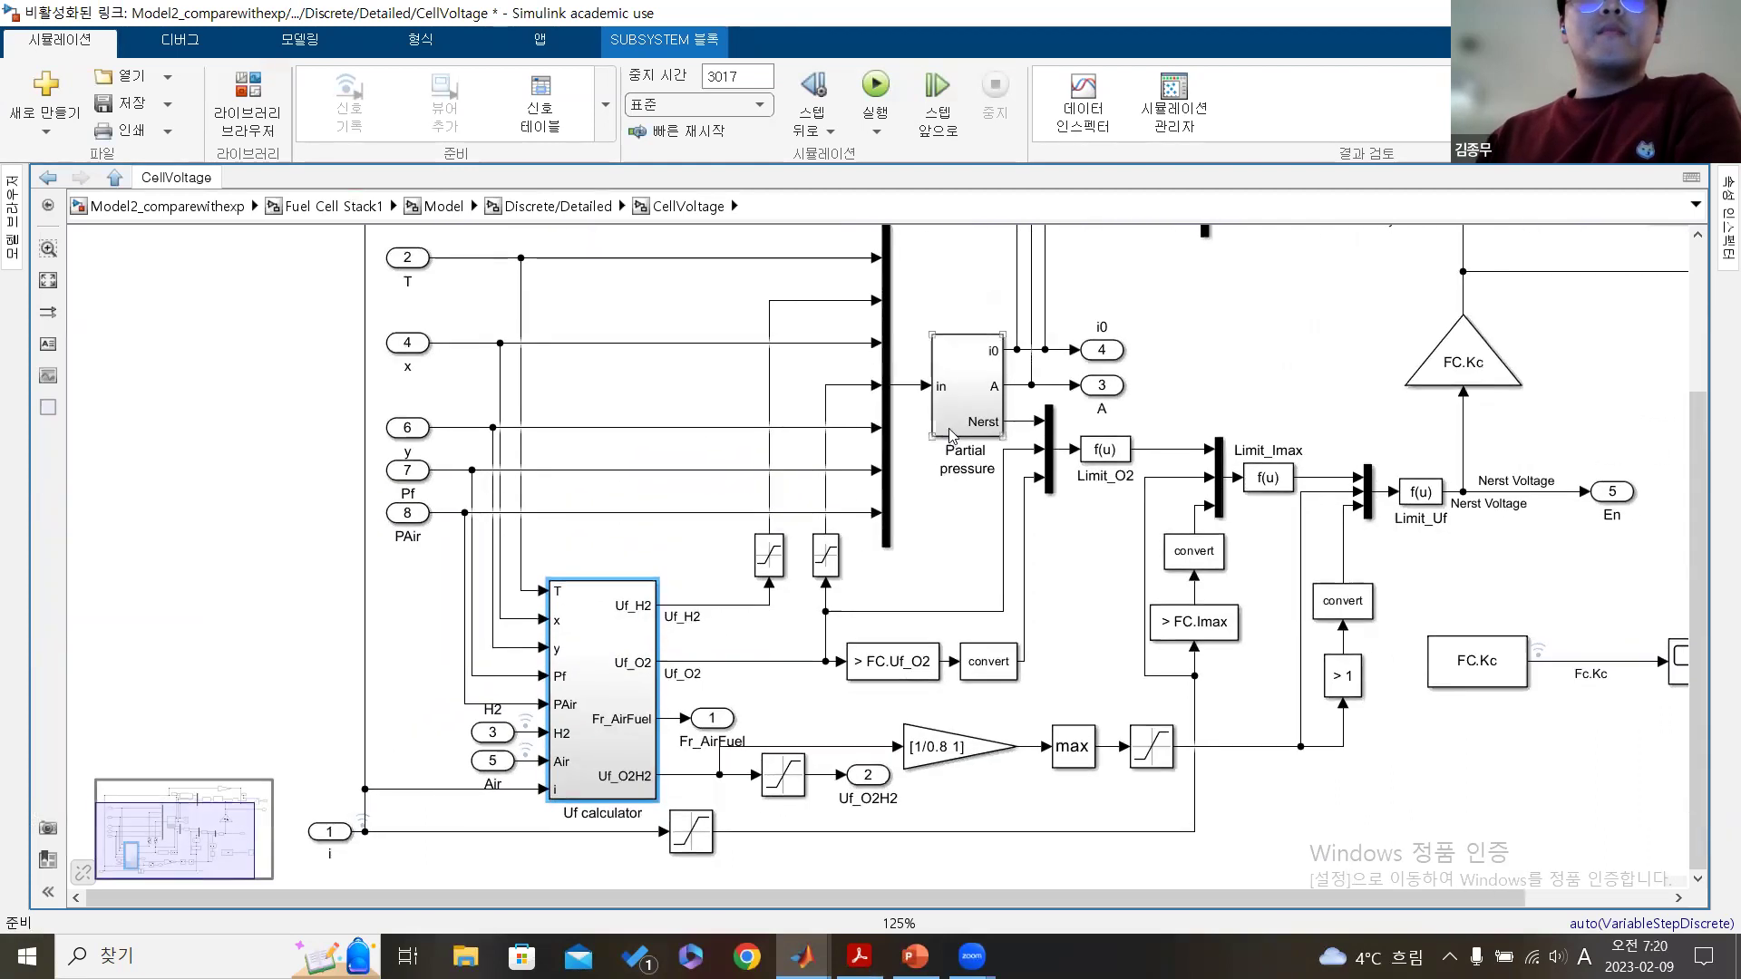
pyautogui.scroll(2, 691, 514)
pyautogui.scroll(1, 868, 479)
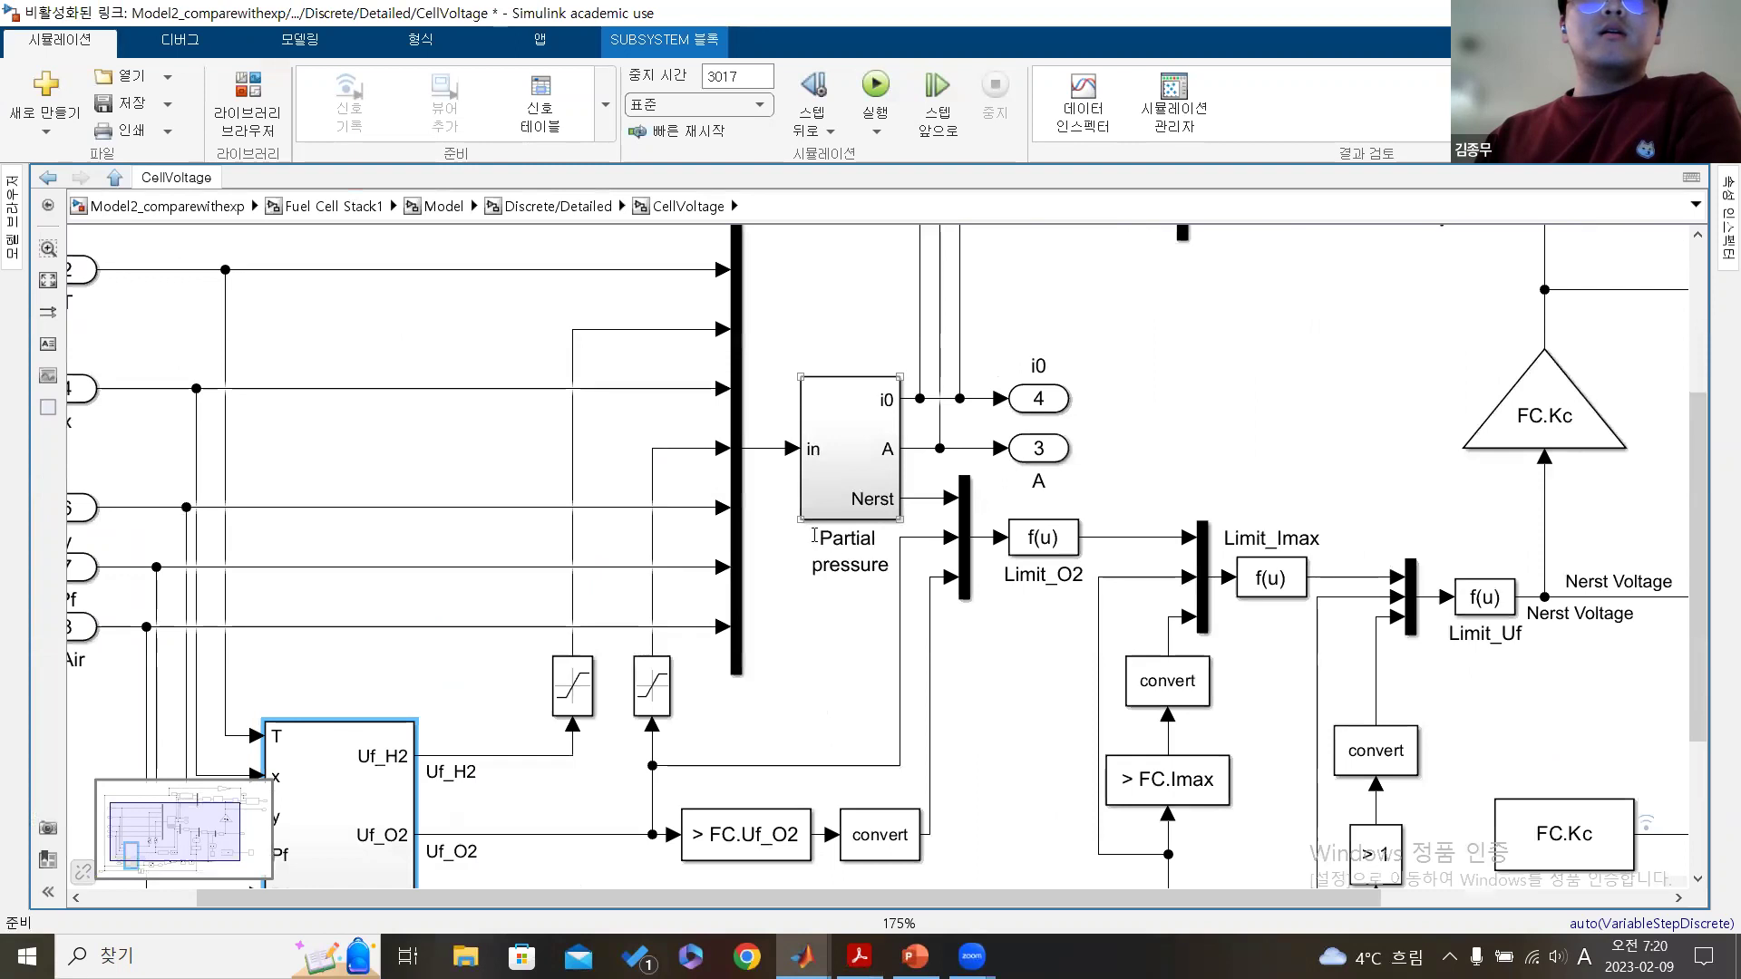
pyautogui.doubleClick(812, 462)
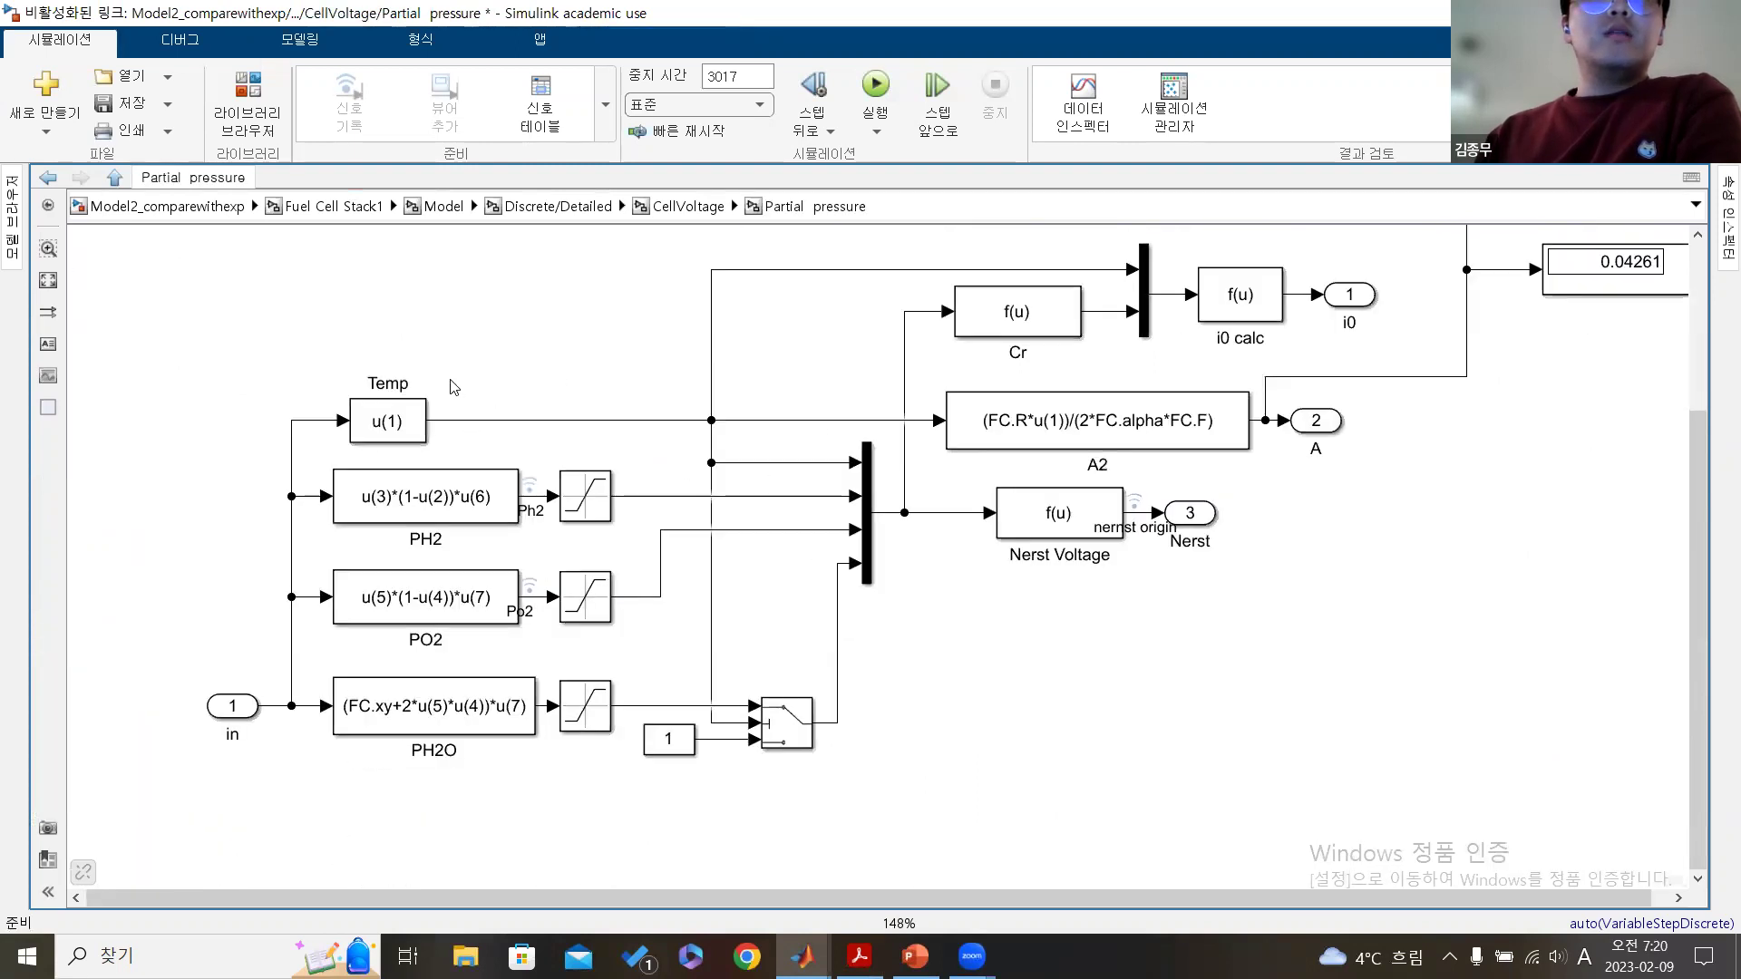
pyautogui.moveTo(157, 291); pyautogui.dragTo(571, 553)
pyautogui.moveTo(336, 409); pyautogui.dragTo(218, 263)
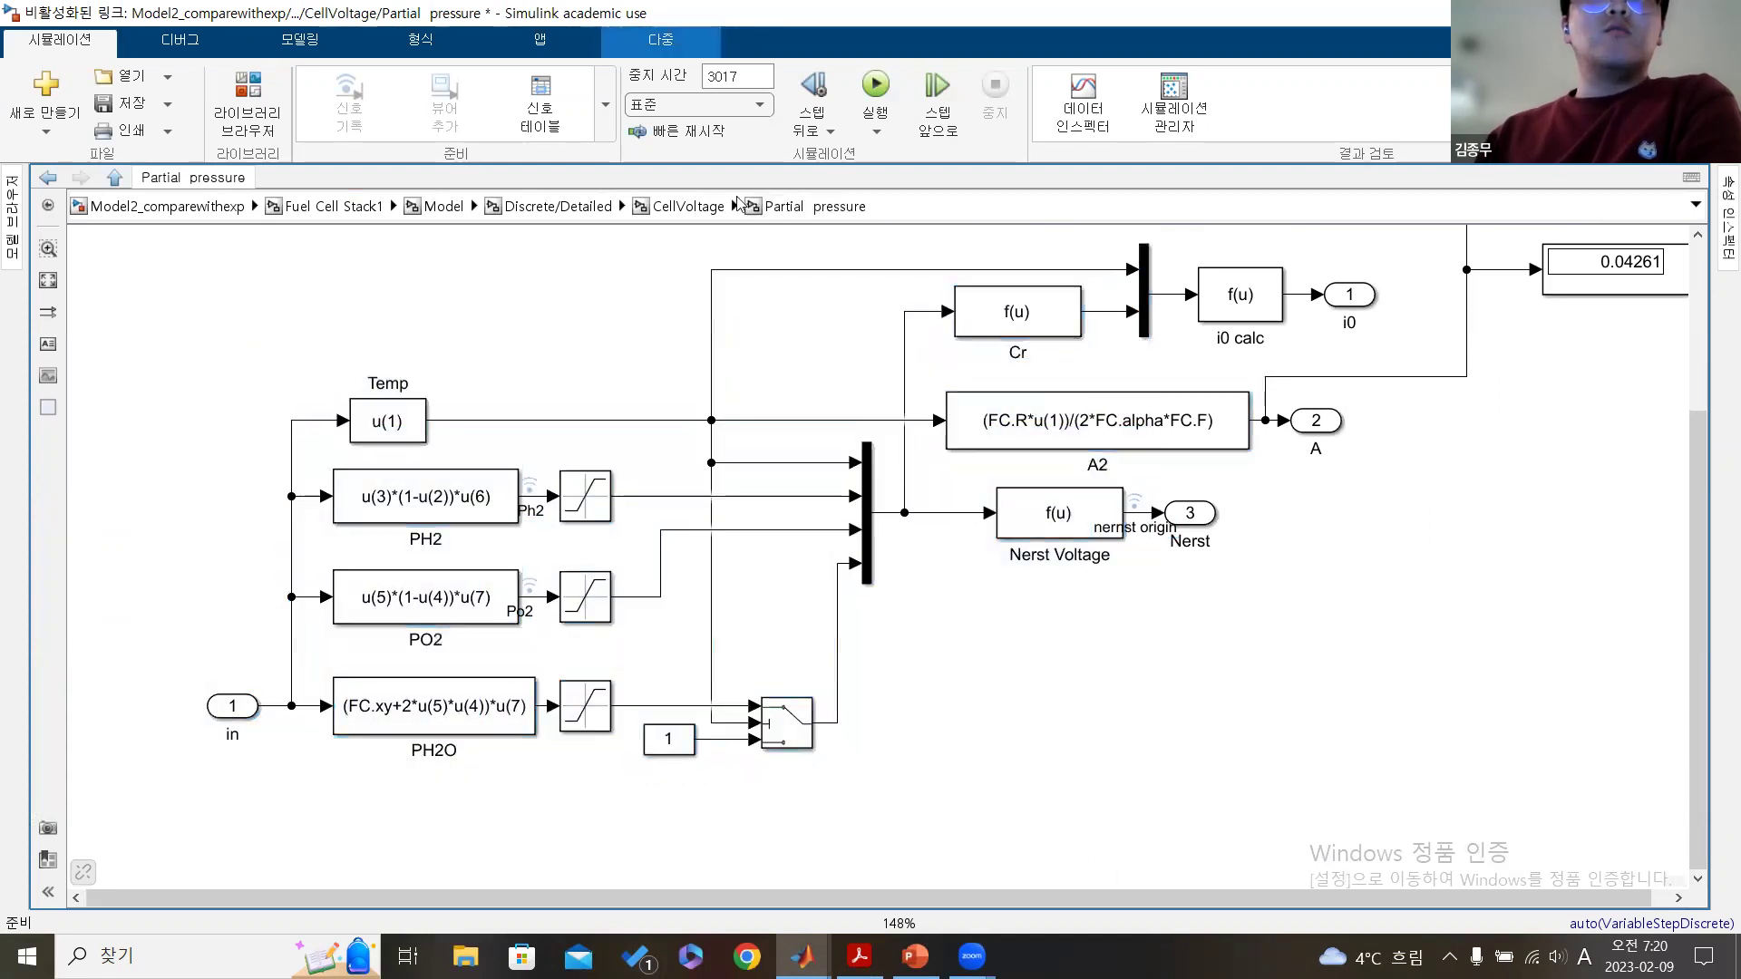
# - Go back up from Partial pressure through CellVoltage, Discrete/Detailed and Fuel Cell Stack1 to the top level of Model2_comparewithexp
pyautogui.click(688, 205)
pyautogui.scroll(-3, 1003, 400)
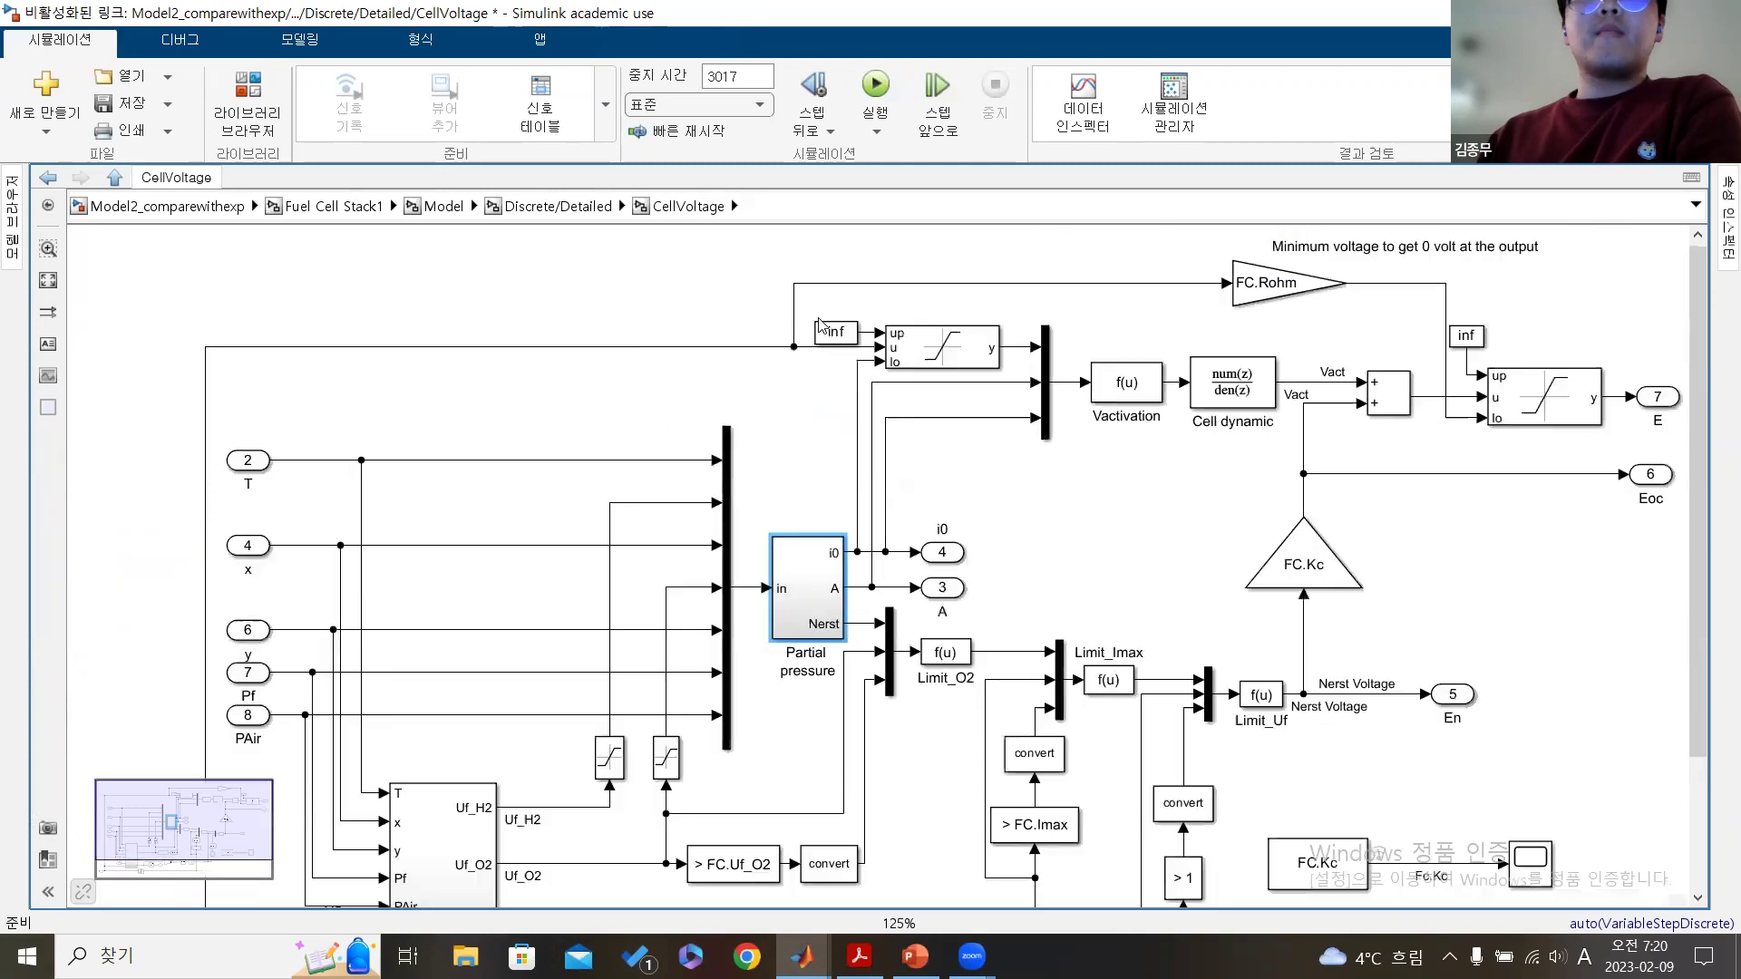
pyautogui.click(529, 207)
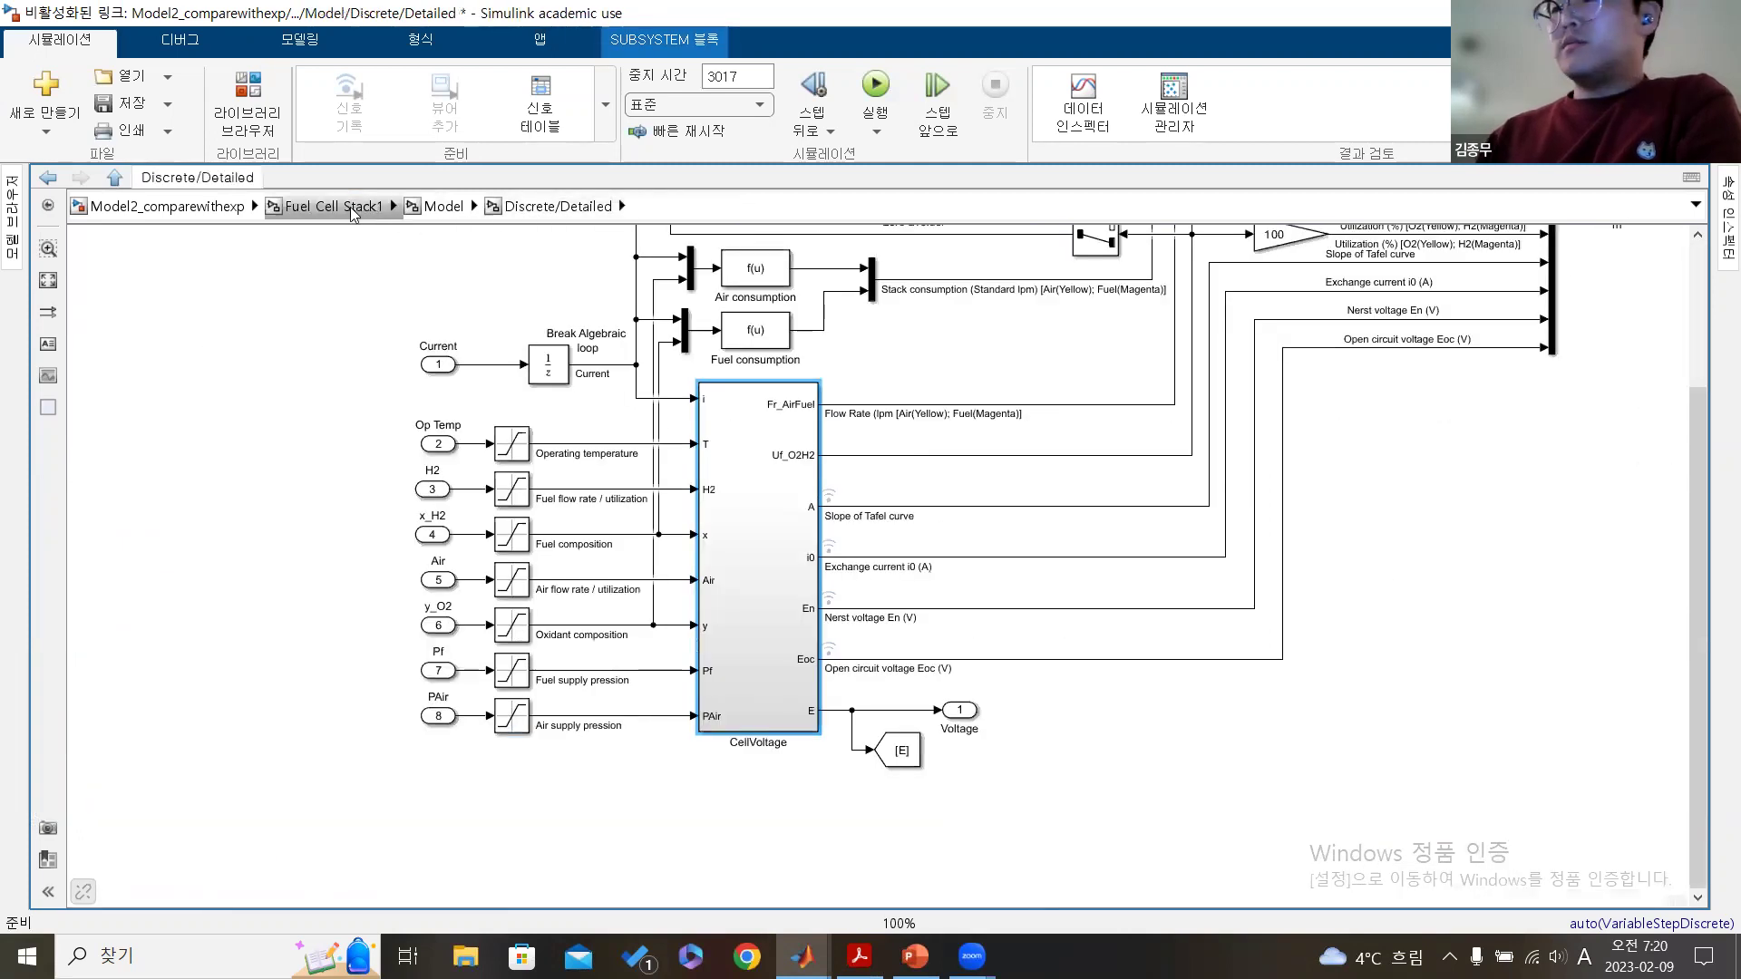
pyautogui.click(350, 206)
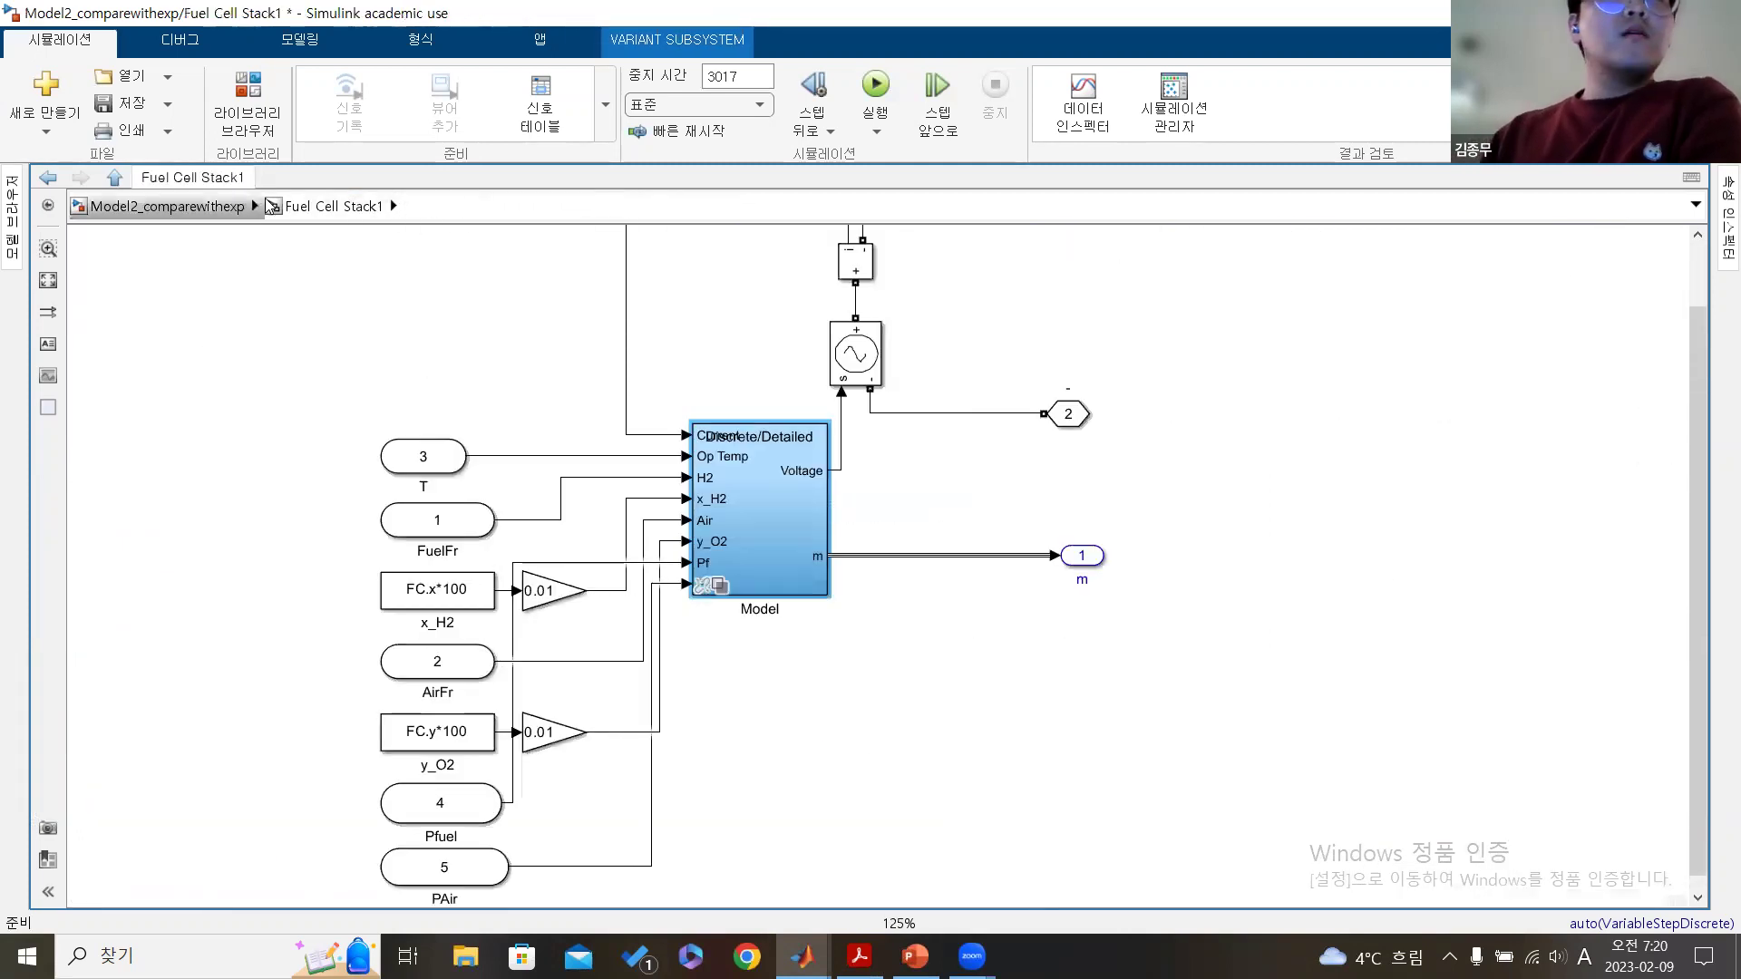
pyautogui.click(203, 207)
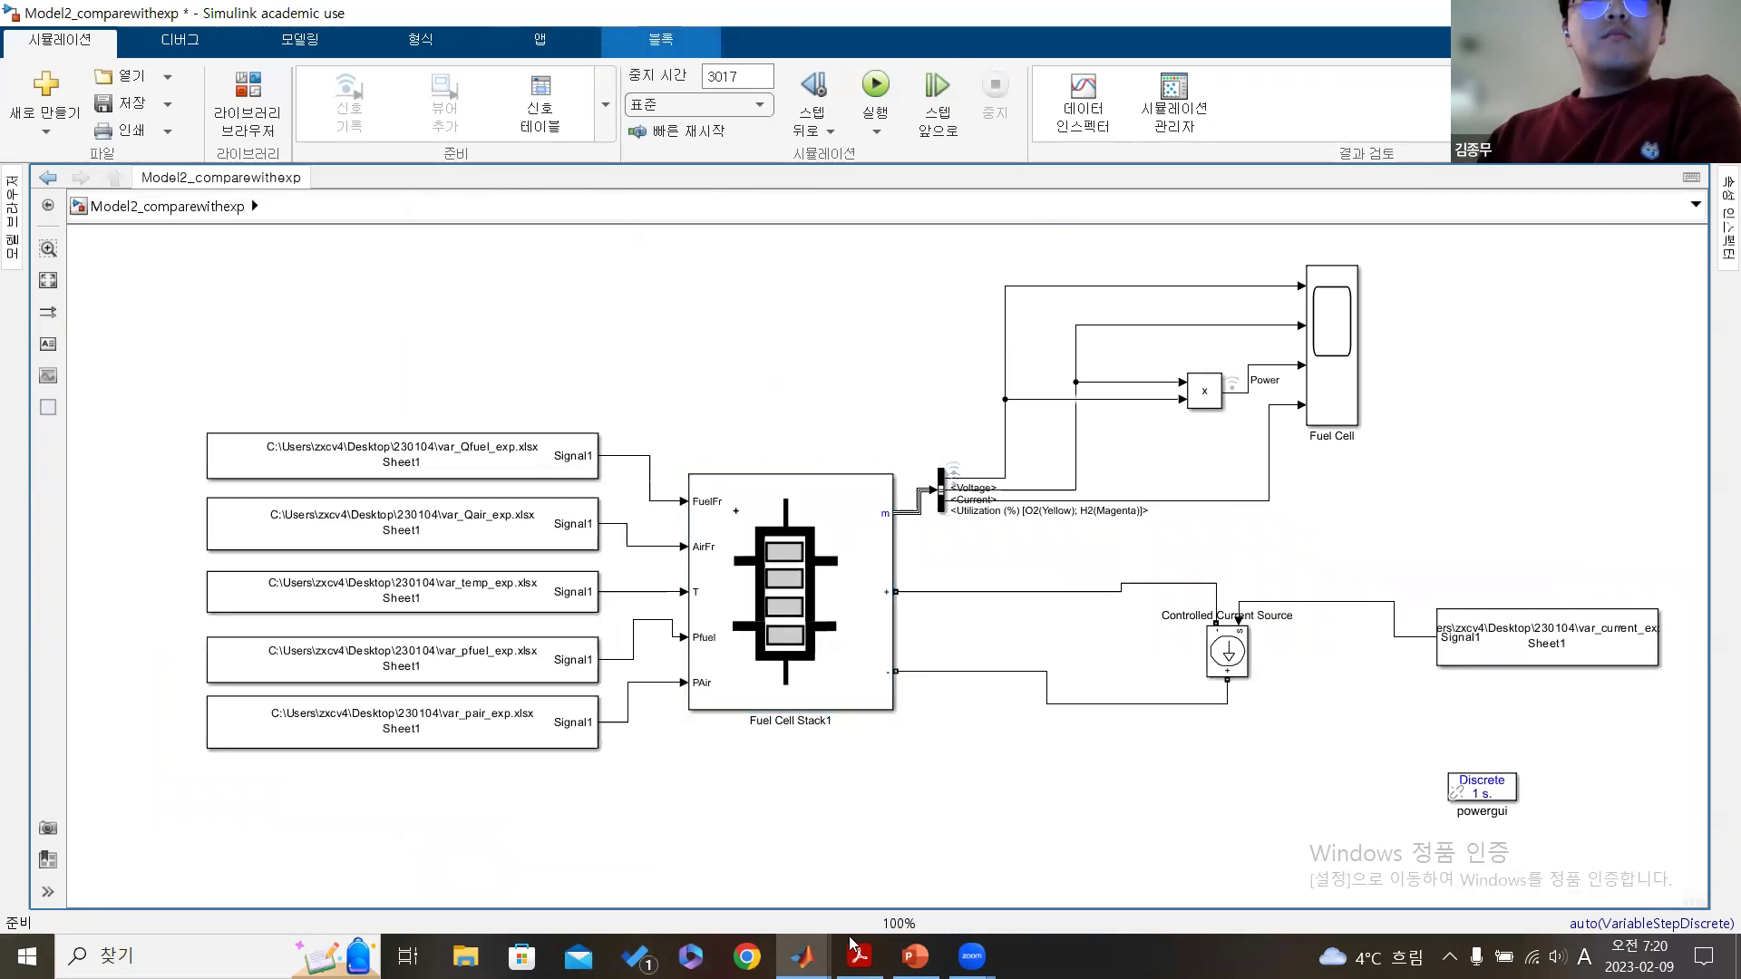
# - Switch to the PowerPoint seminar deck and review the detailed model's equations on slides 5 to 9, from utilization to Eoc, i0 and A
pyautogui.hotkey('alt', 'Tab')
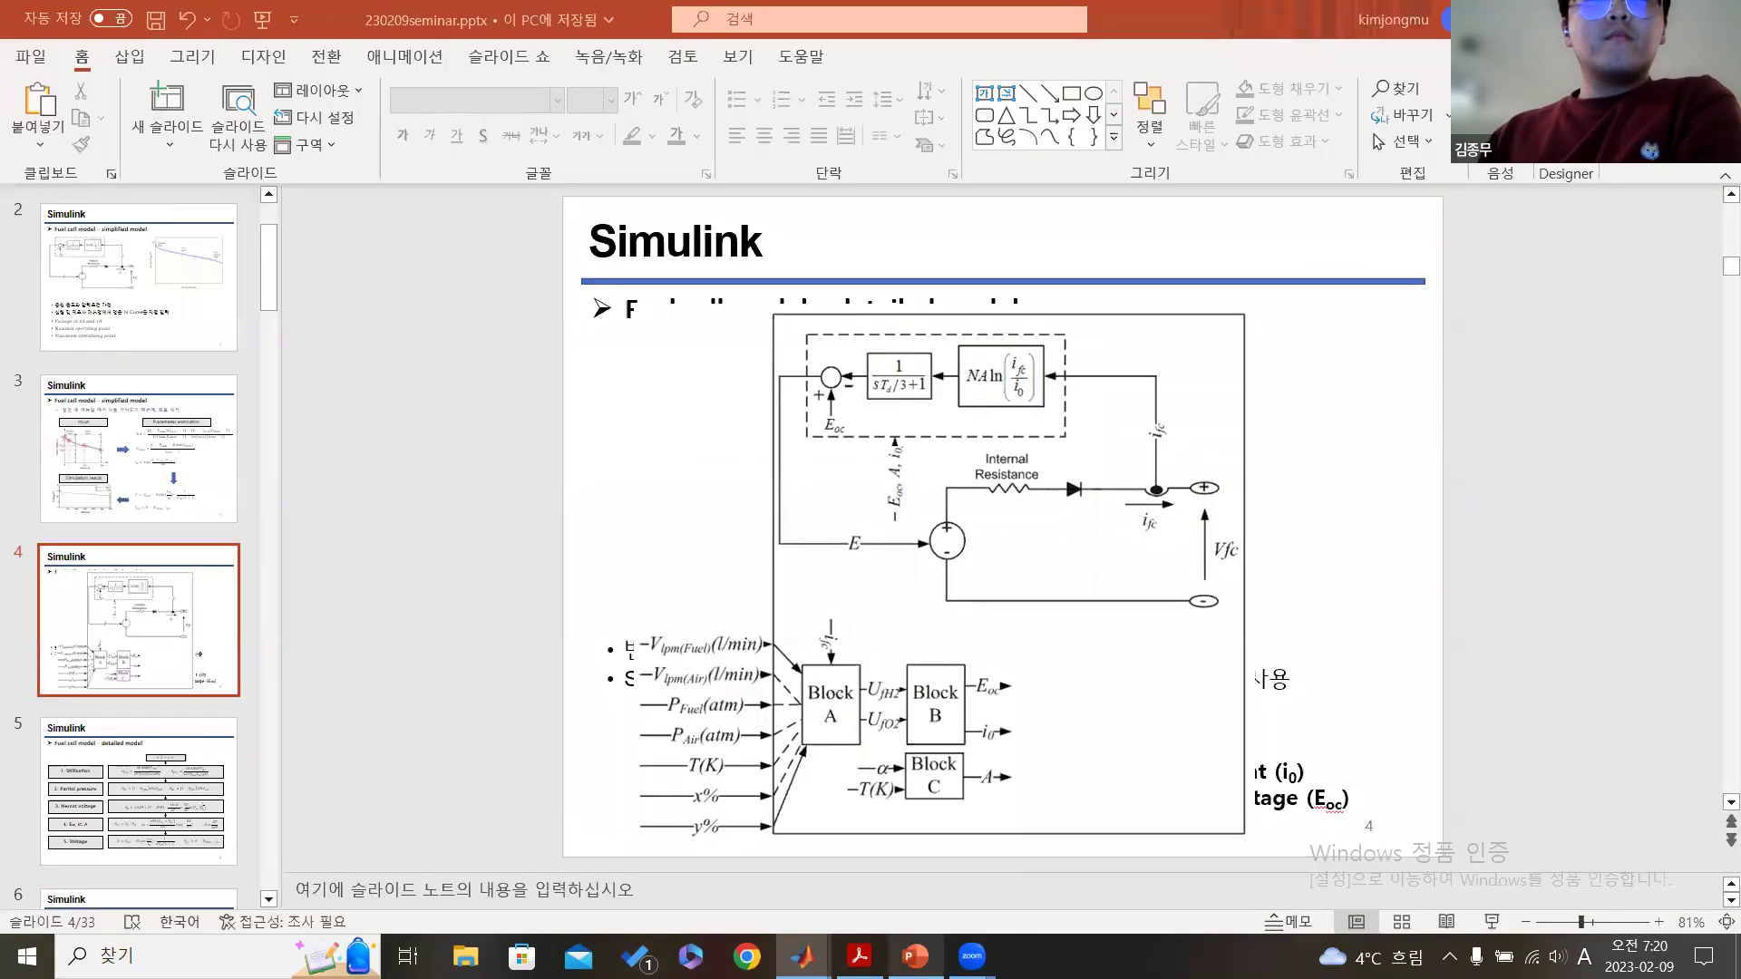
pyautogui.click(176, 760)
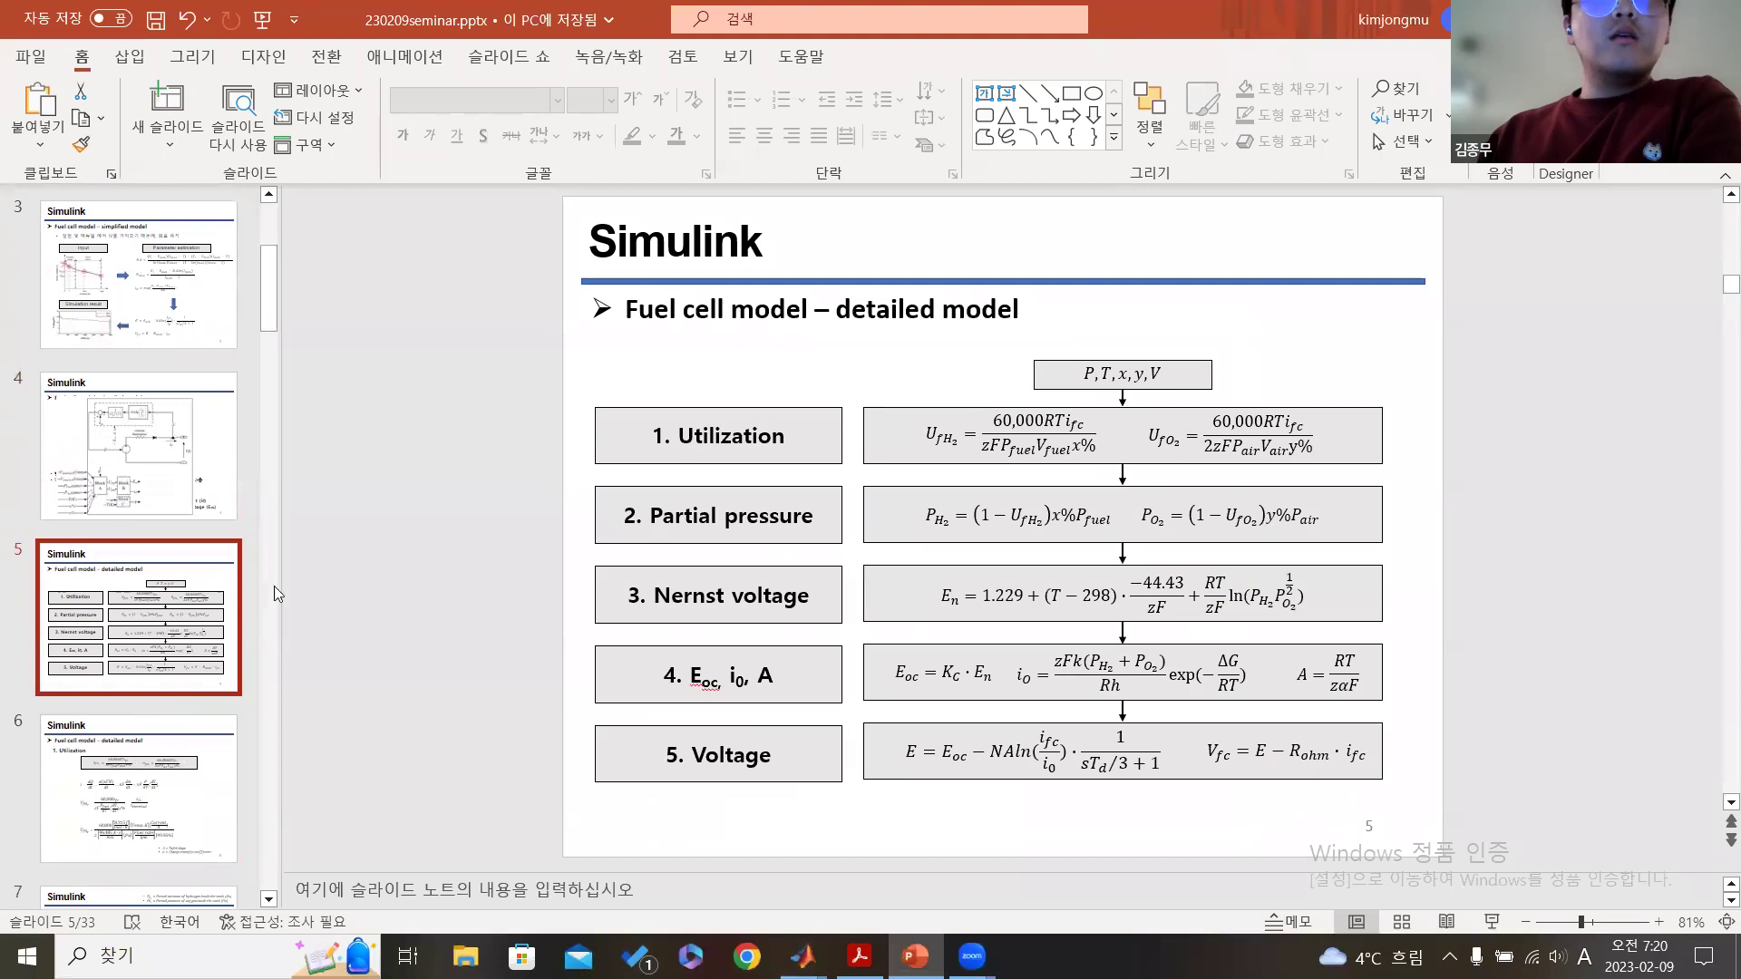
pyautogui.press('Down')
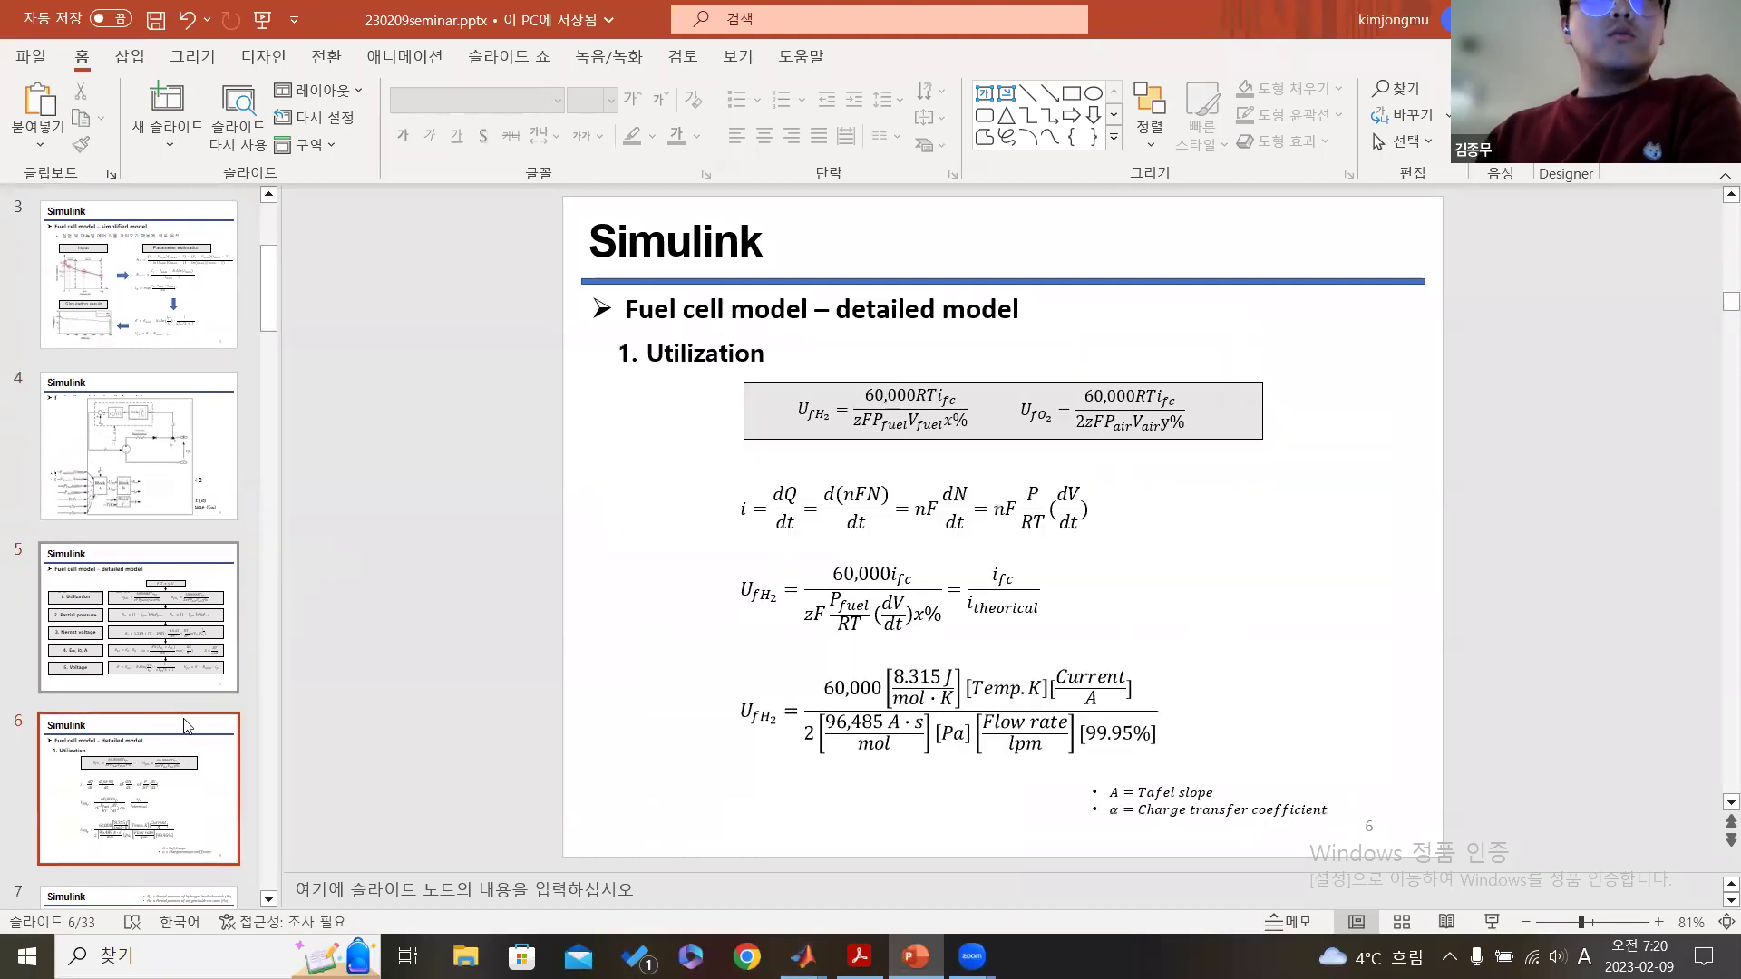
pyautogui.press('Down')
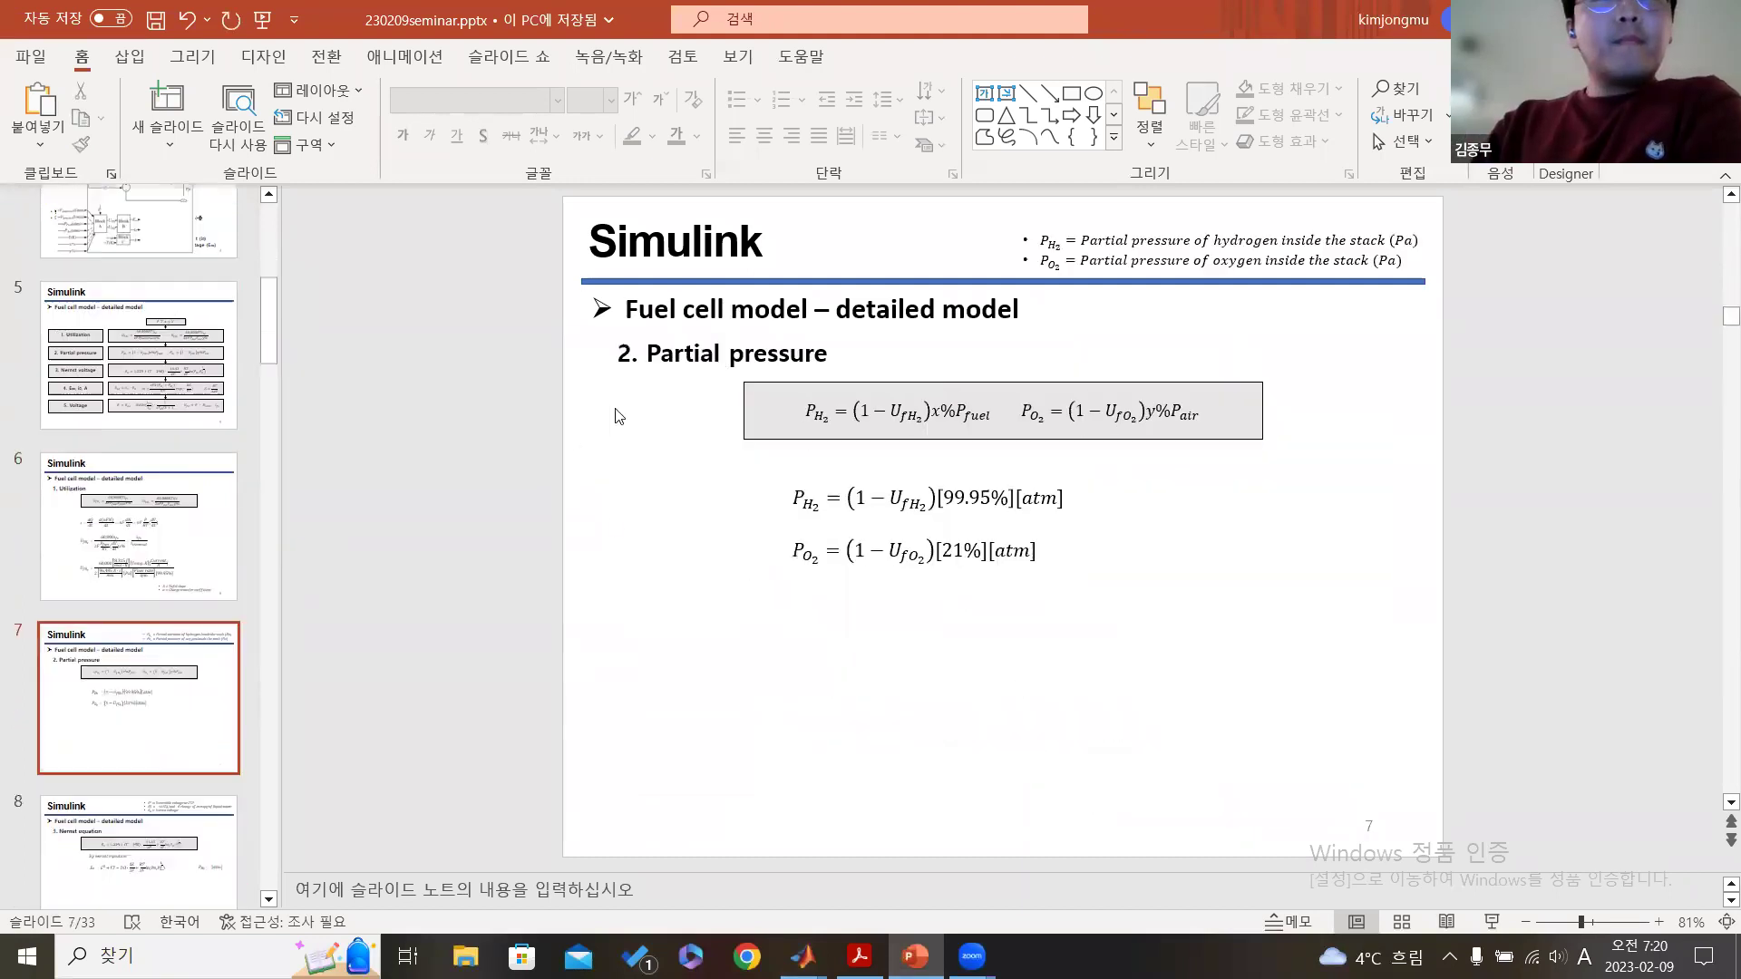
pyautogui.press('Down')
pyautogui.press('Down')
# - Find slide 15 on the temperature condition for utilization and partial pressure, and start the slide show from it
pyautogui.scroll(-5, 138, 611)
pyautogui.scroll(-7, 159, 605)
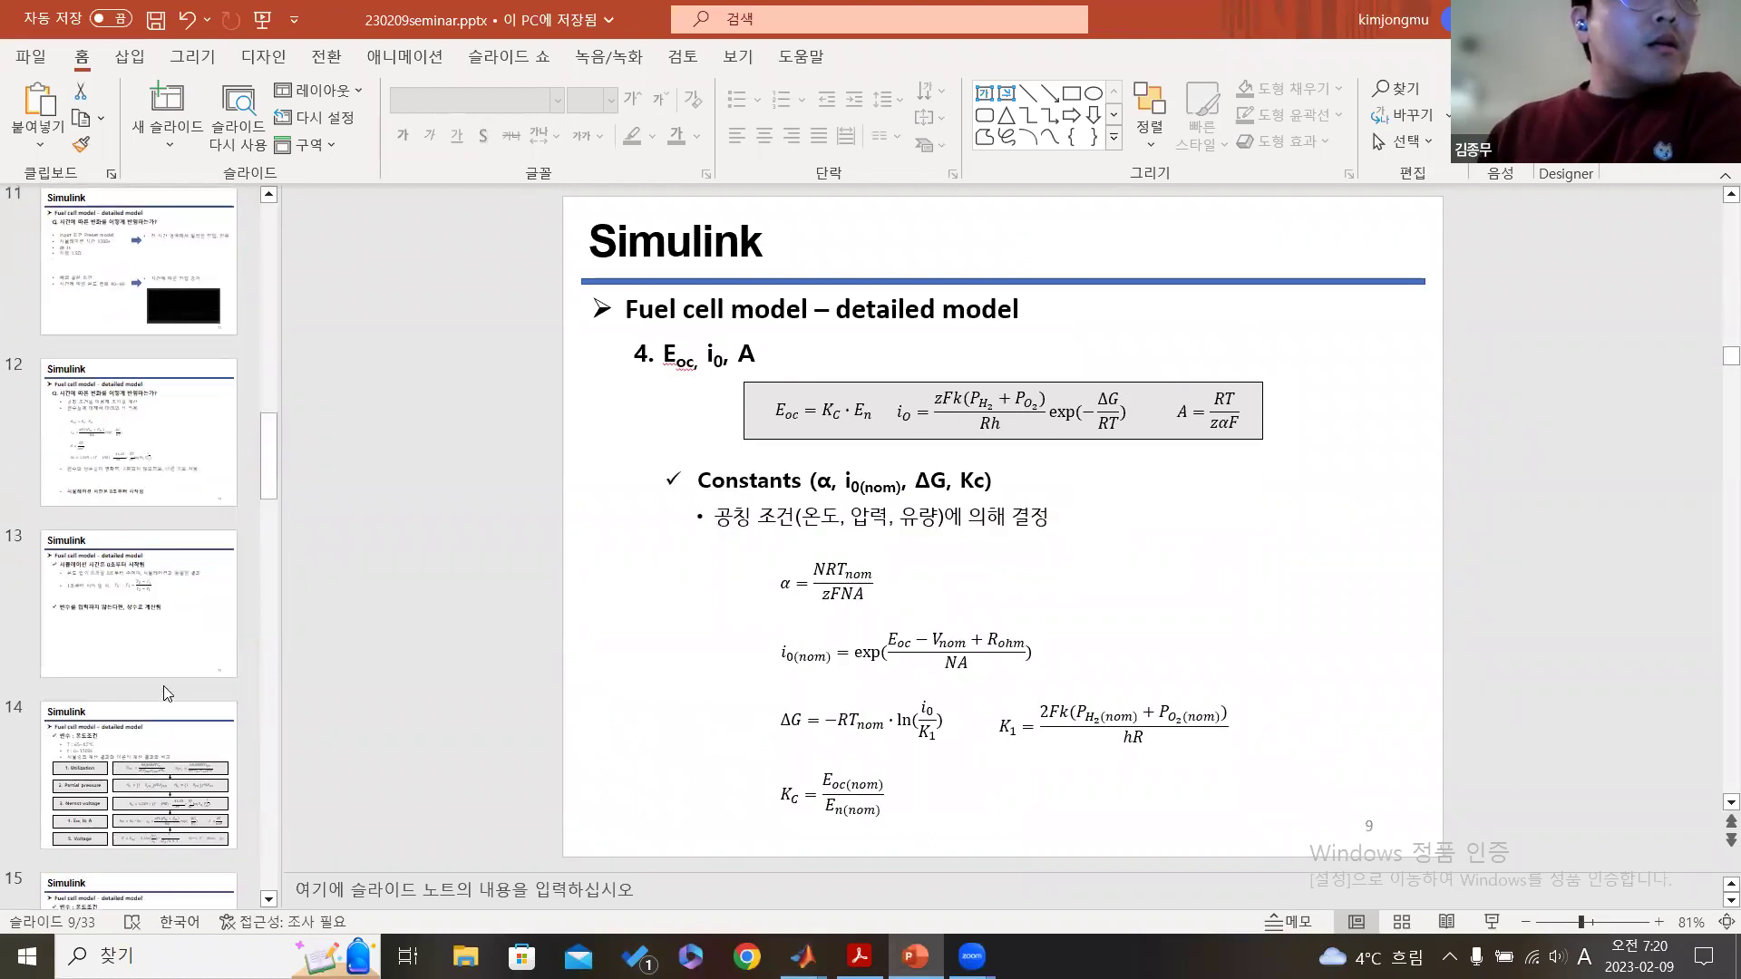
pyautogui.click(172, 423)
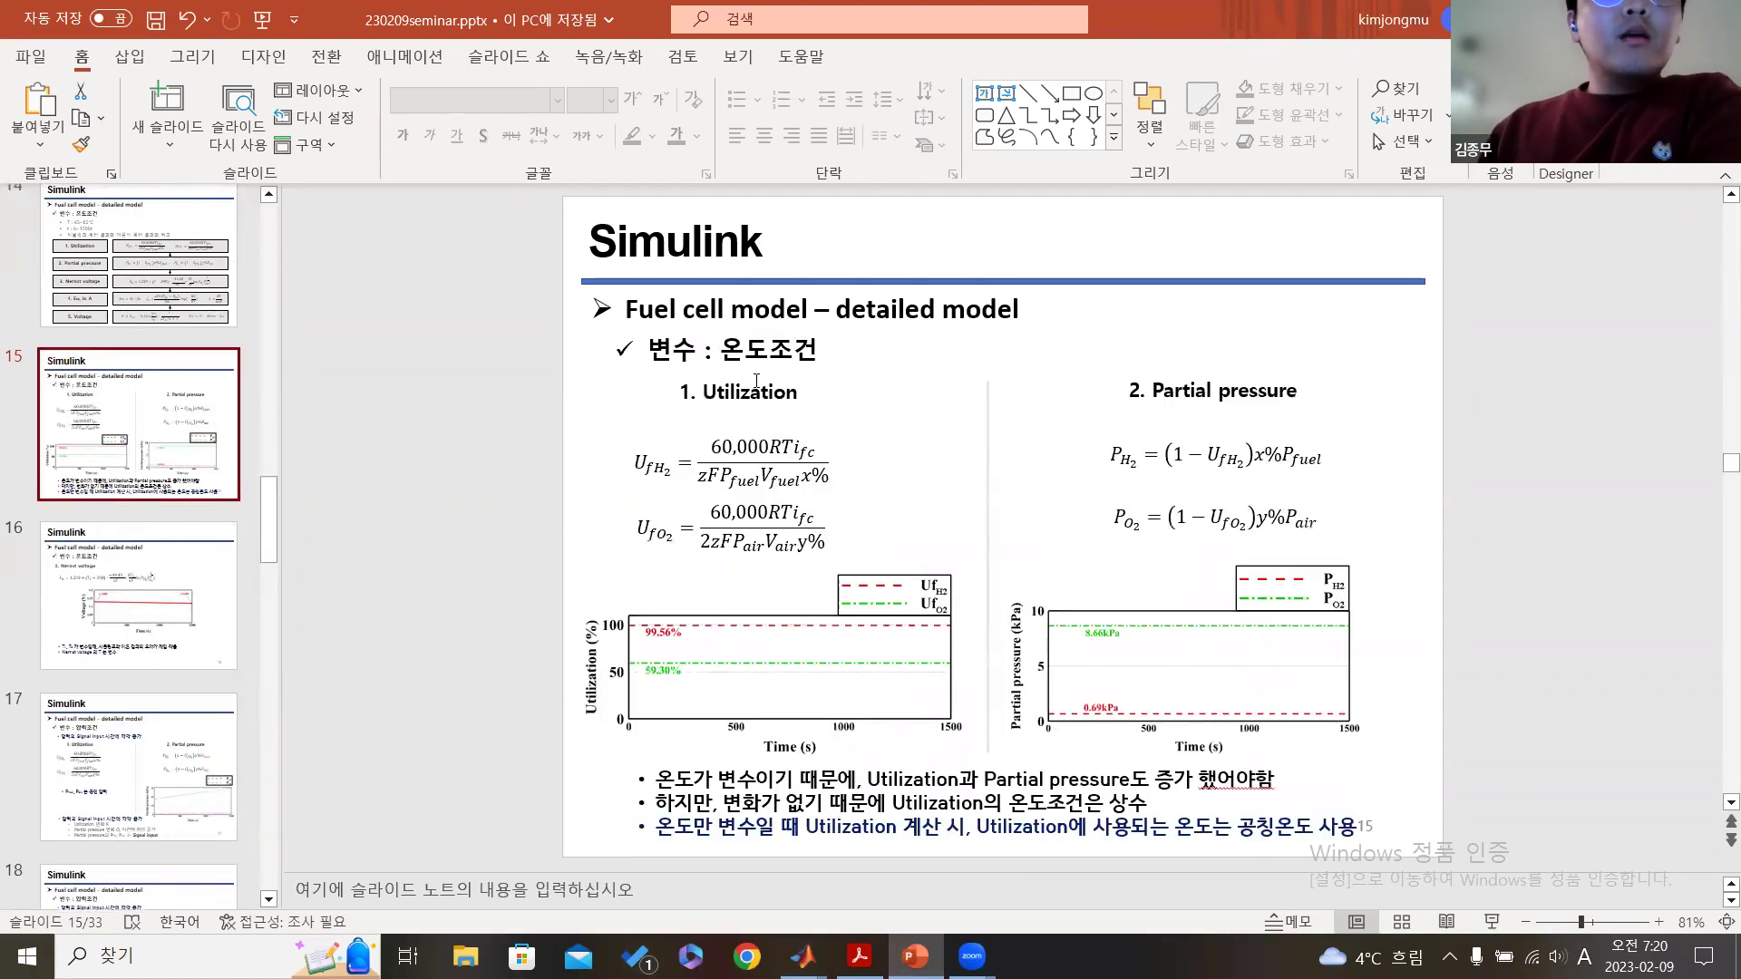
pyautogui.click(1492, 932)
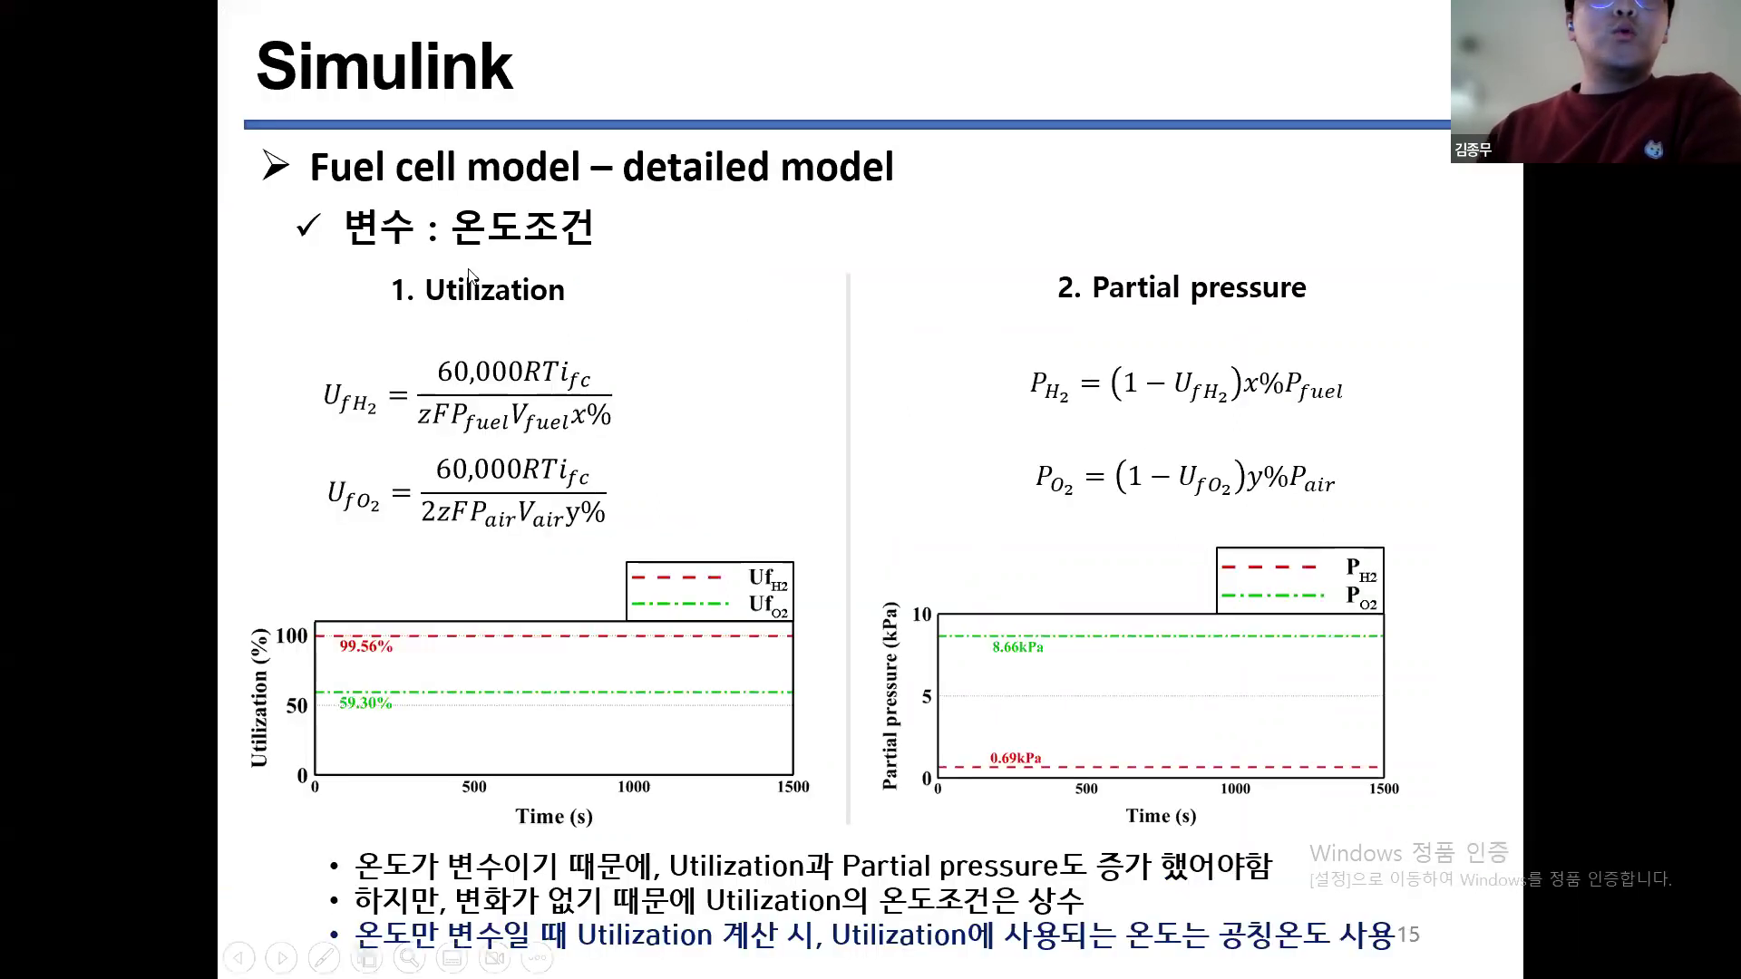